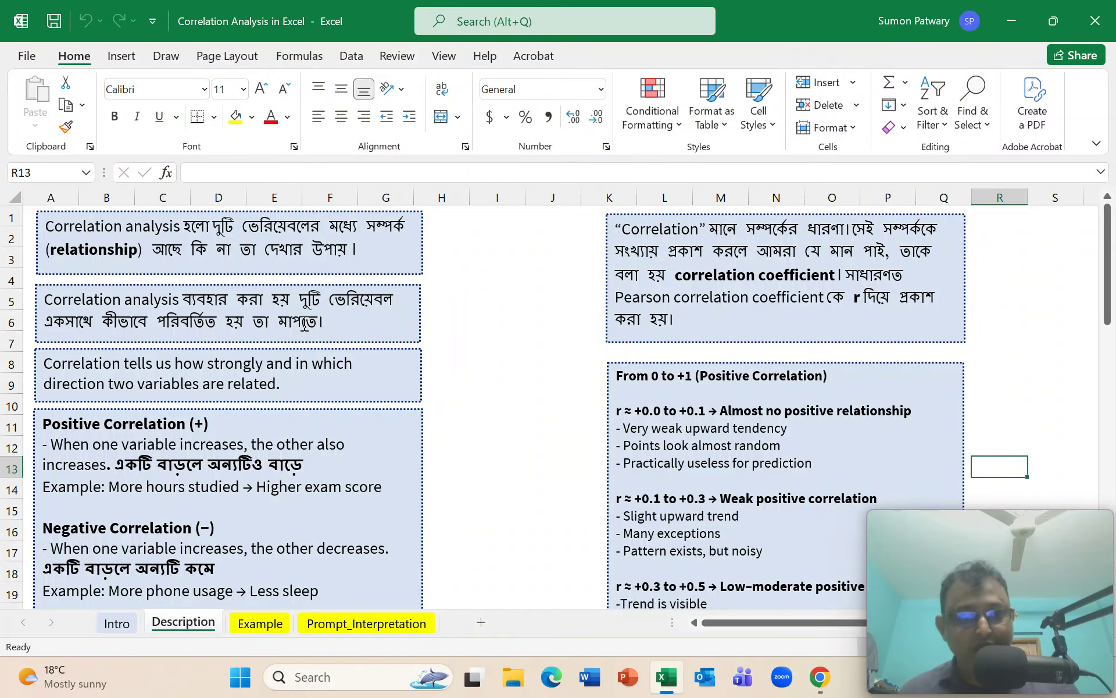
# Step: Read the Description sheet's notes on what correlation measures and on positive, negative and no correlation
pyautogui.scroll(-1, 308, 322)
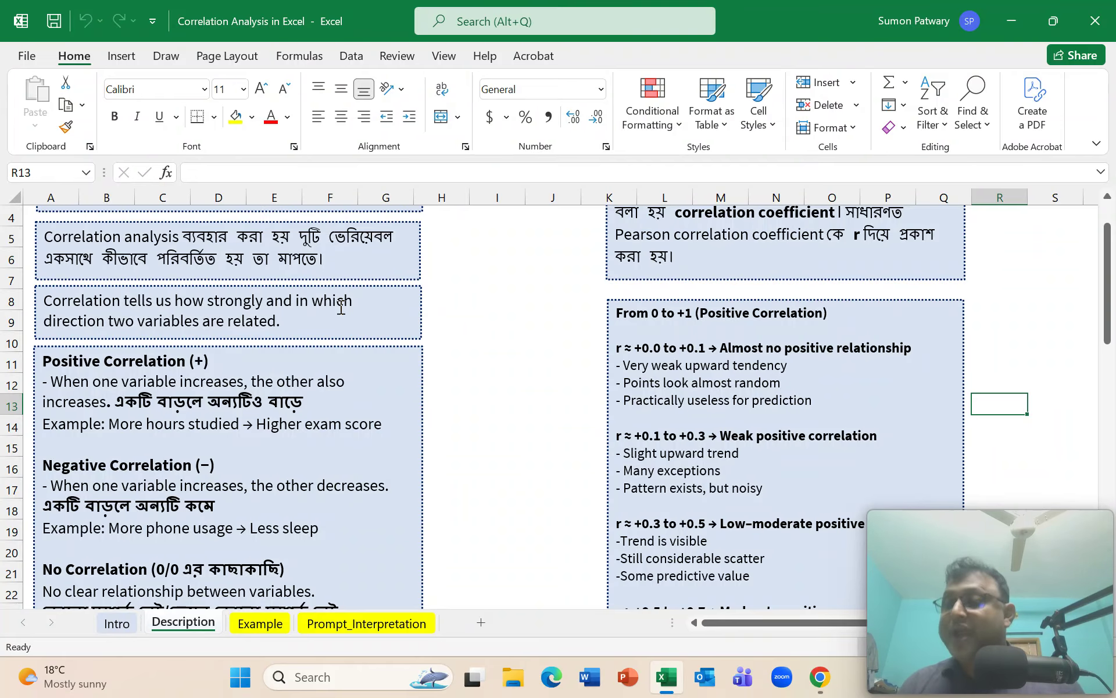
pyautogui.scroll(-1, 341, 308)
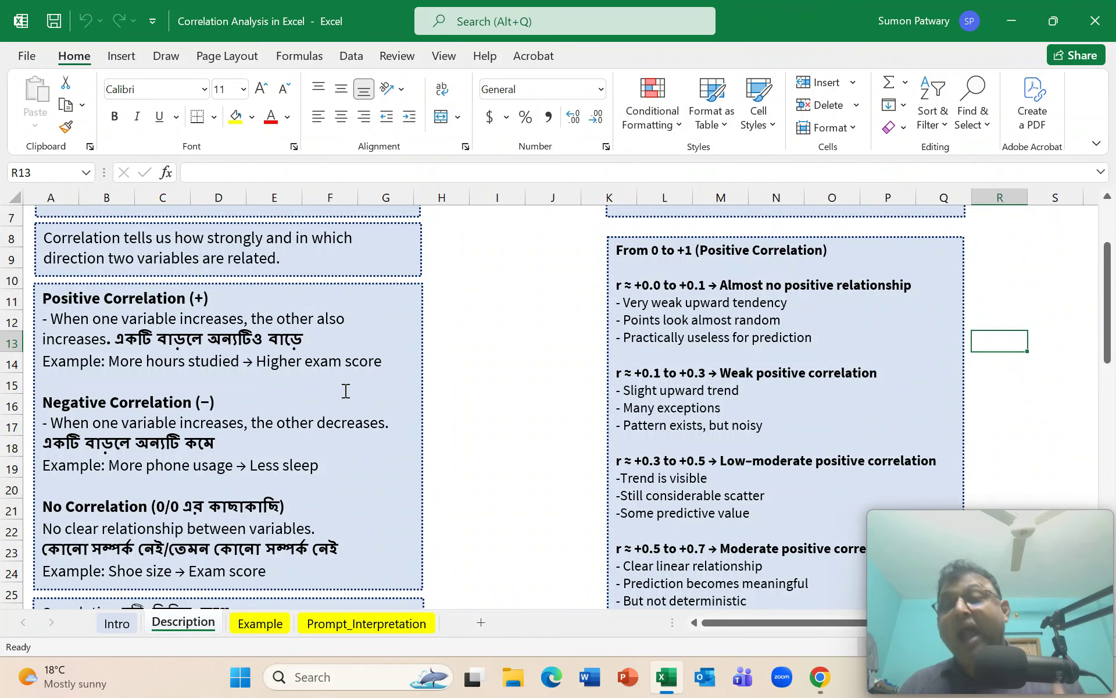
pyautogui.scroll(-1, 346, 390)
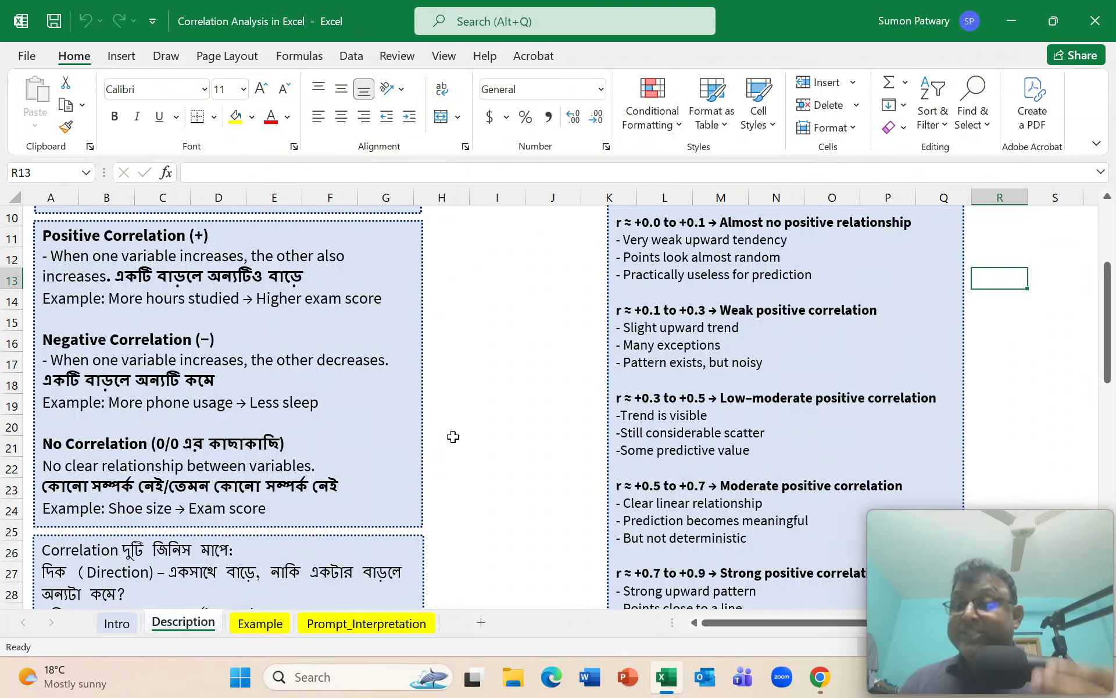
pyautogui.scroll(1, 453, 437)
pyautogui.scroll(3, 453, 437)
pyautogui.scroll(-5, 508, 428)
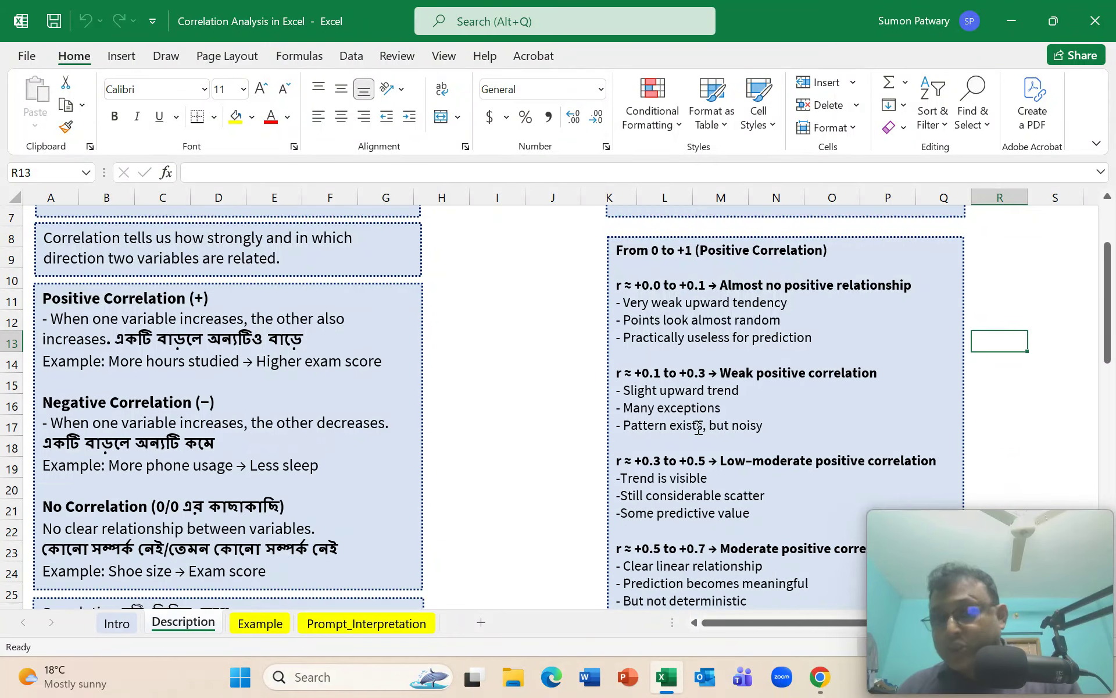
pyautogui.scroll(-4, 698, 427)
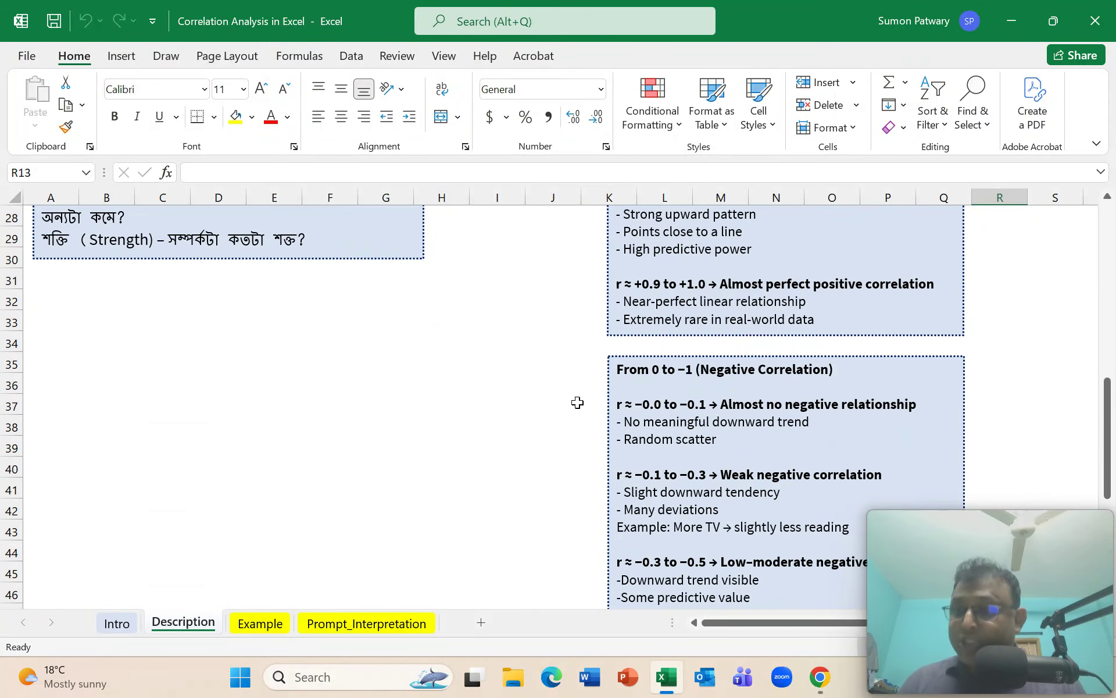
pyautogui.scroll(4, 439, 404)
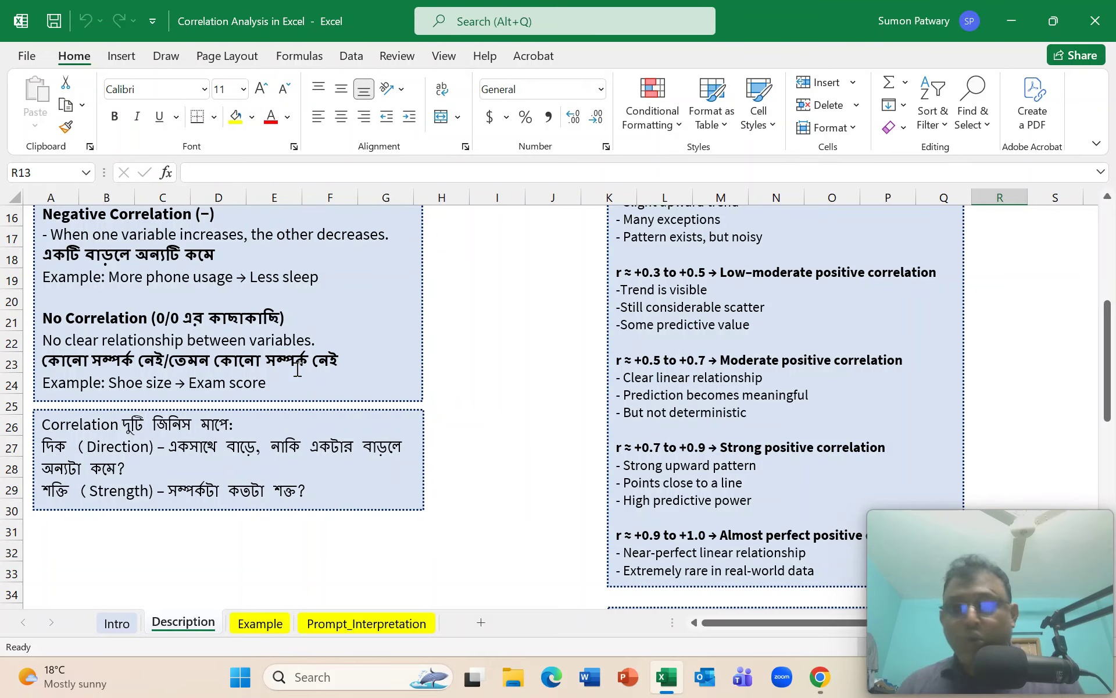
pyautogui.scroll(-1, 297, 370)
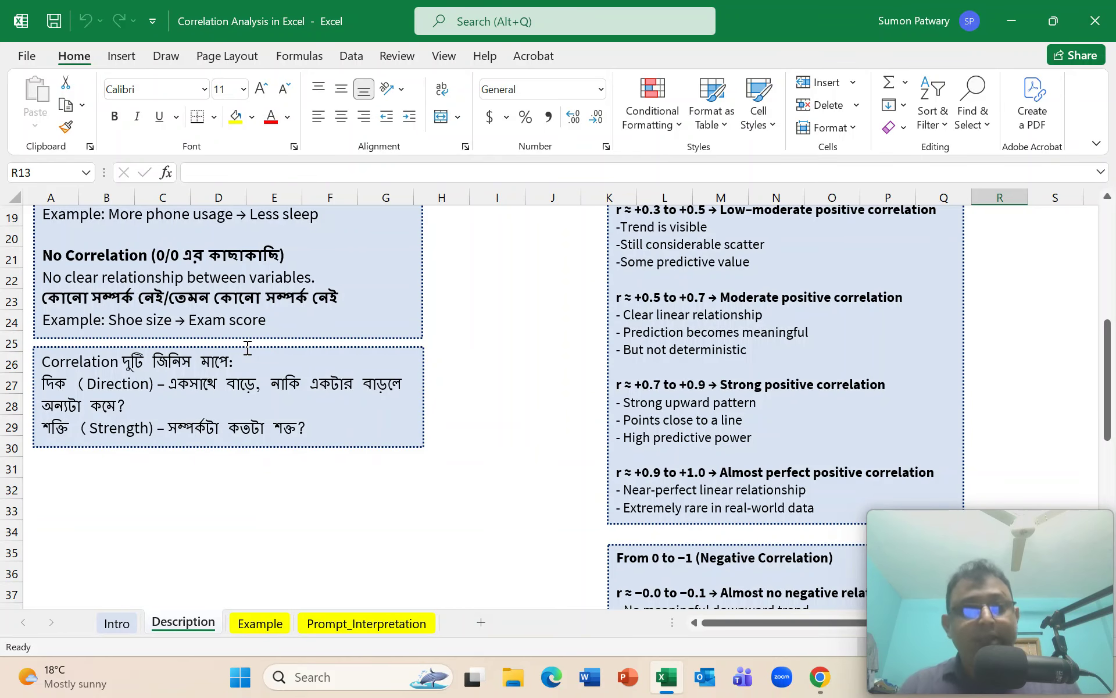
pyautogui.scroll(-1, 247, 348)
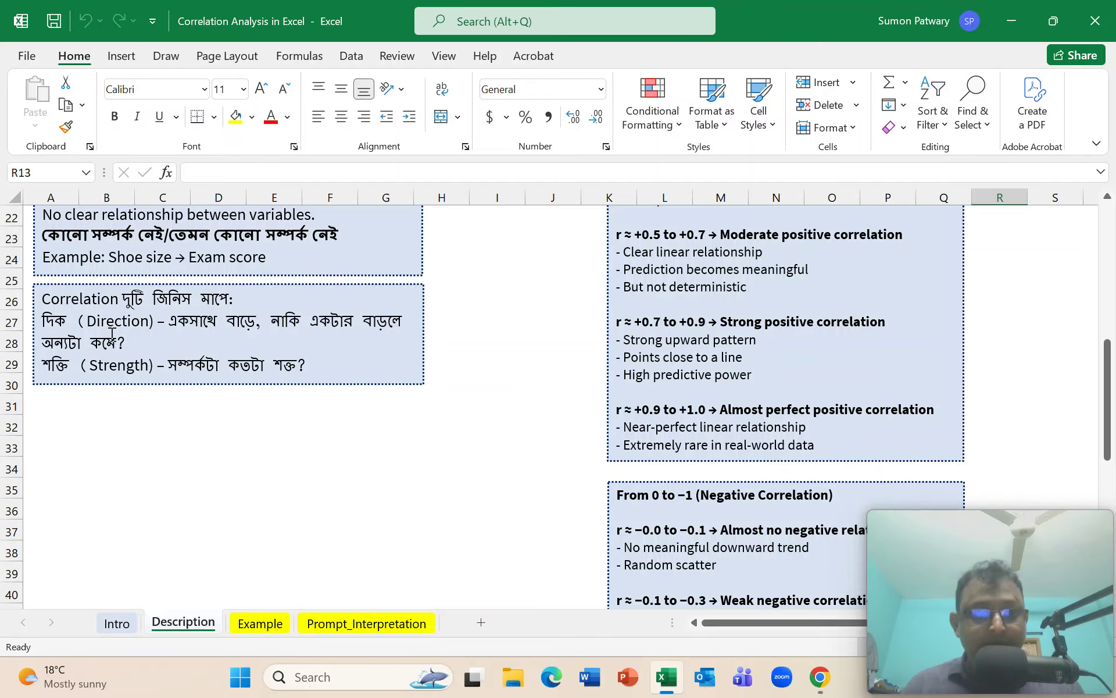
pyautogui.scroll(-1, 112, 335)
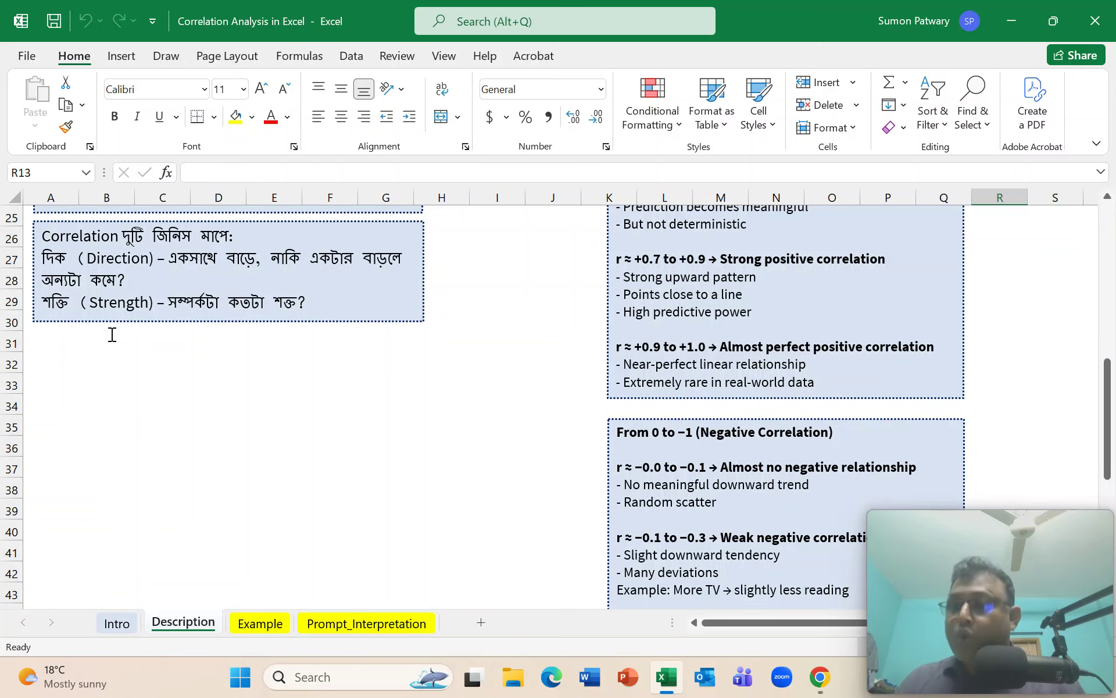
# Step: Read the Description sheet's notes on the correlation coefficient and its positive and negative strength ranges
pyautogui.scroll(8, 324, 404)
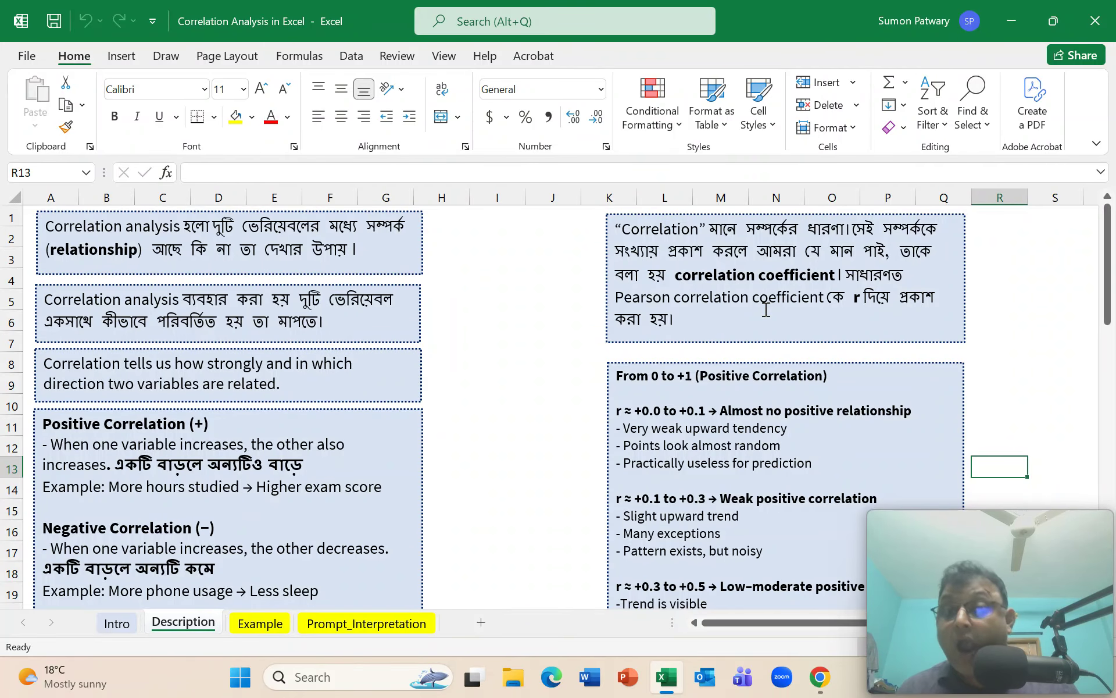
pyautogui.scroll(-2, 766, 310)
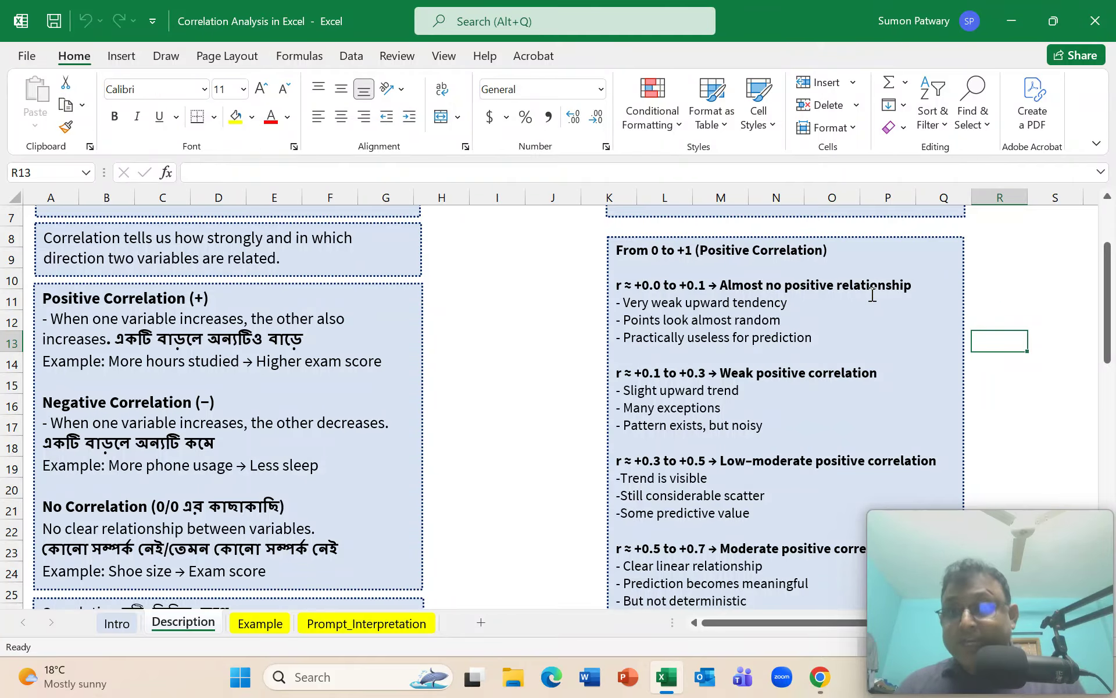
pyautogui.scroll(-1, 873, 295)
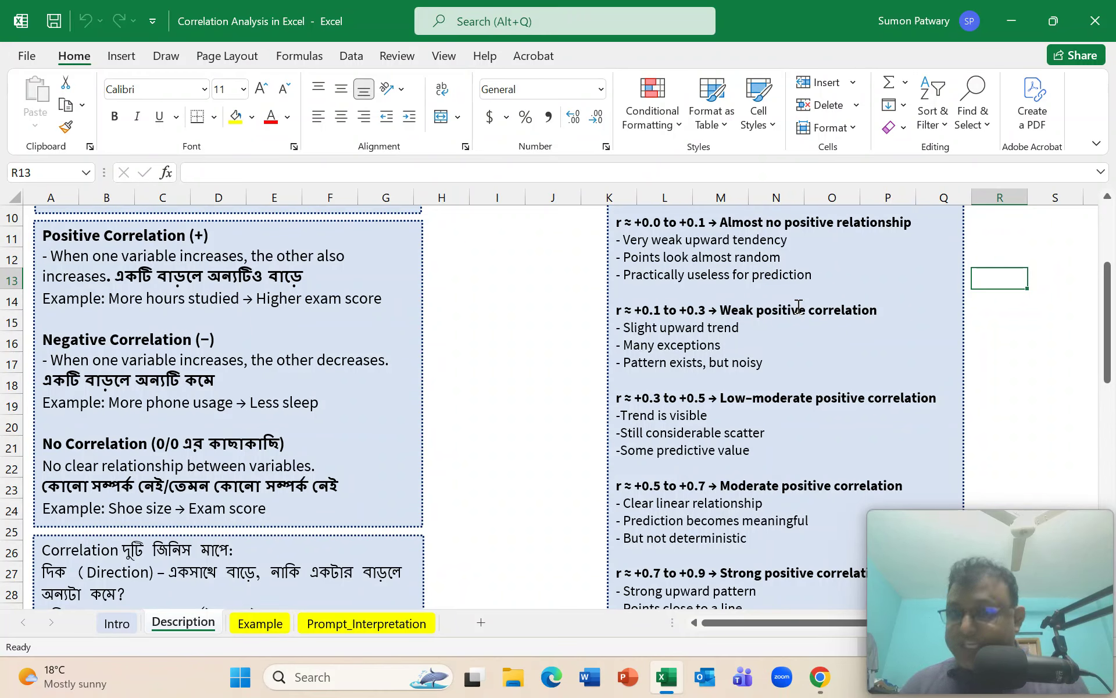
pyautogui.scroll(-2, 817, 323)
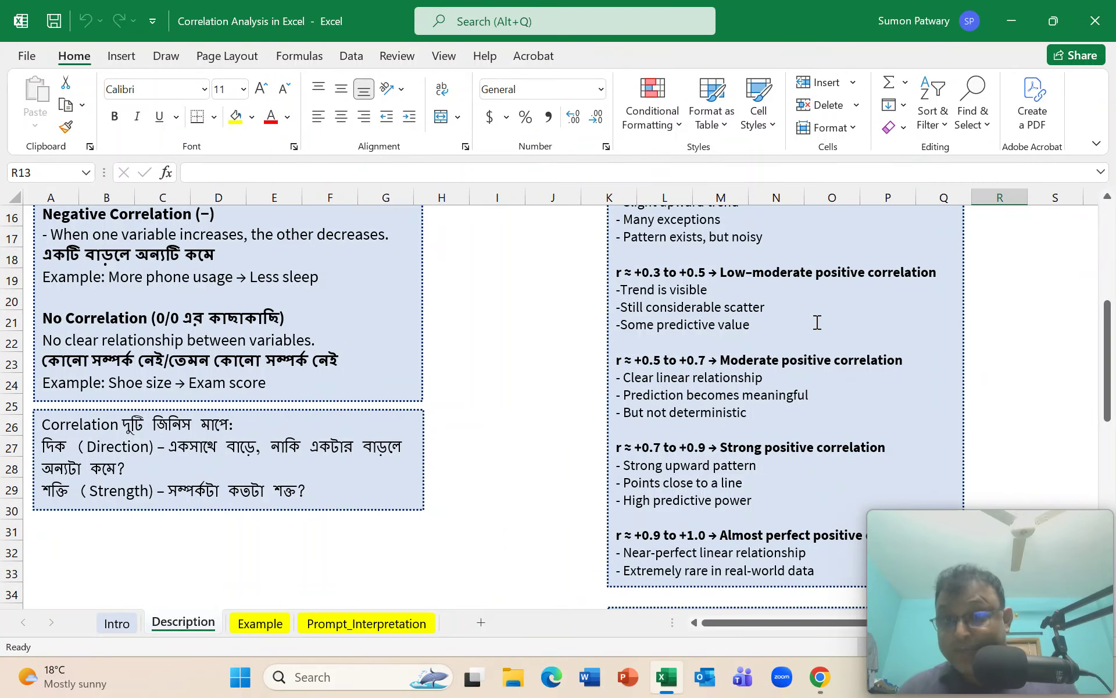
pyautogui.scroll(-1, 817, 323)
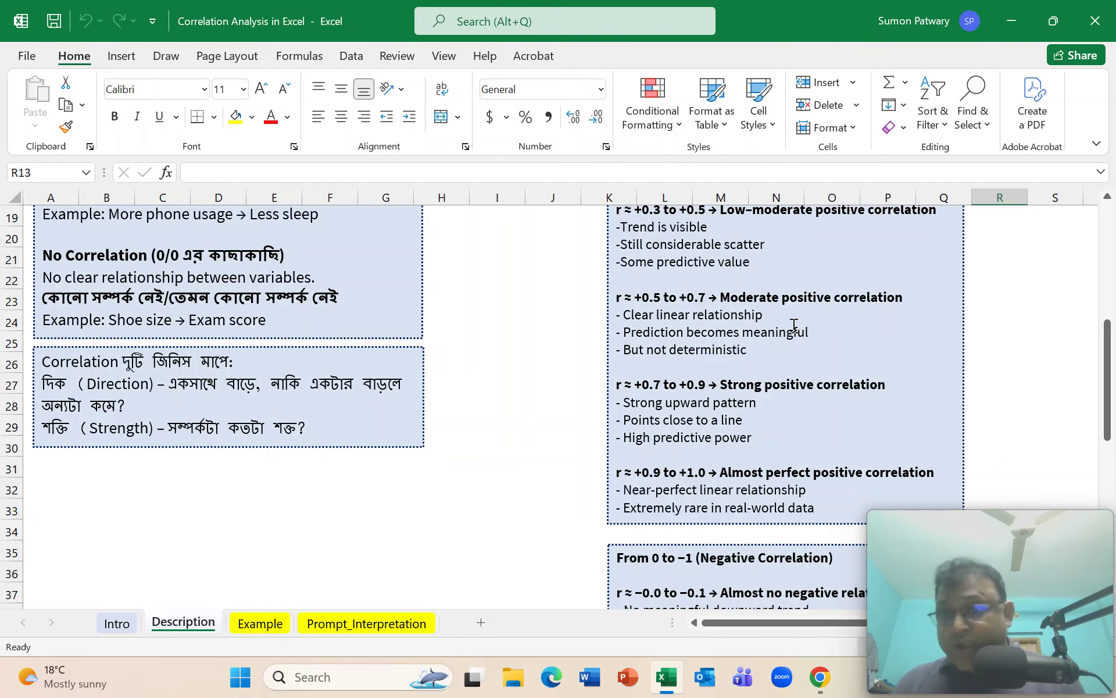
pyautogui.scroll(-1, 794, 325)
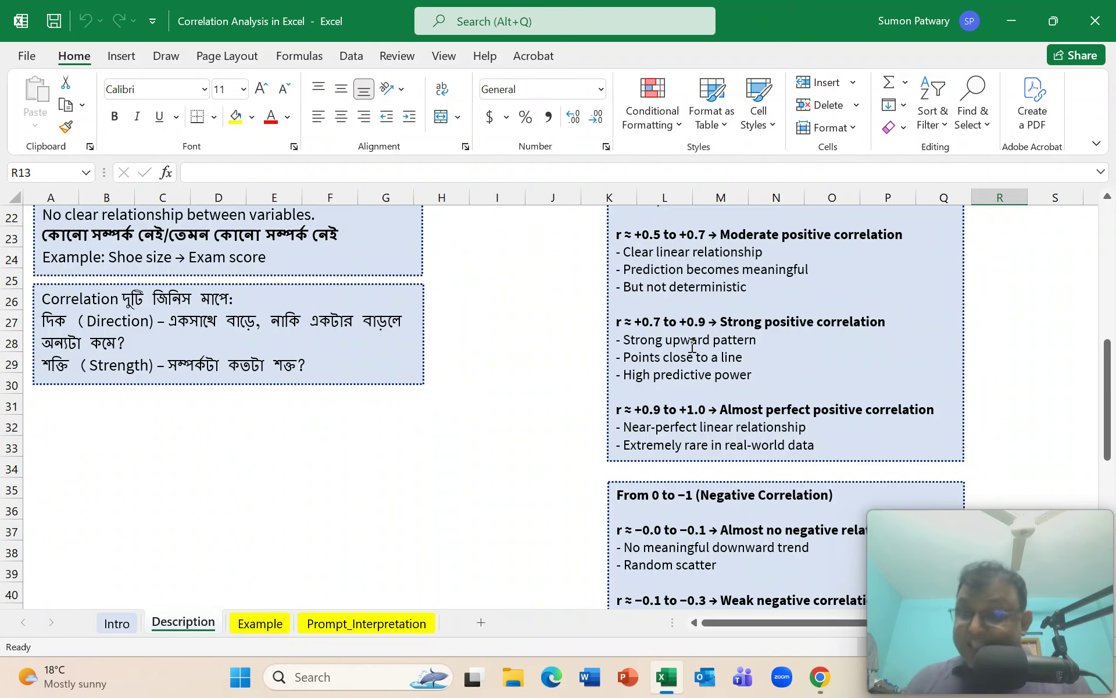
pyautogui.scroll(-1, 692, 346)
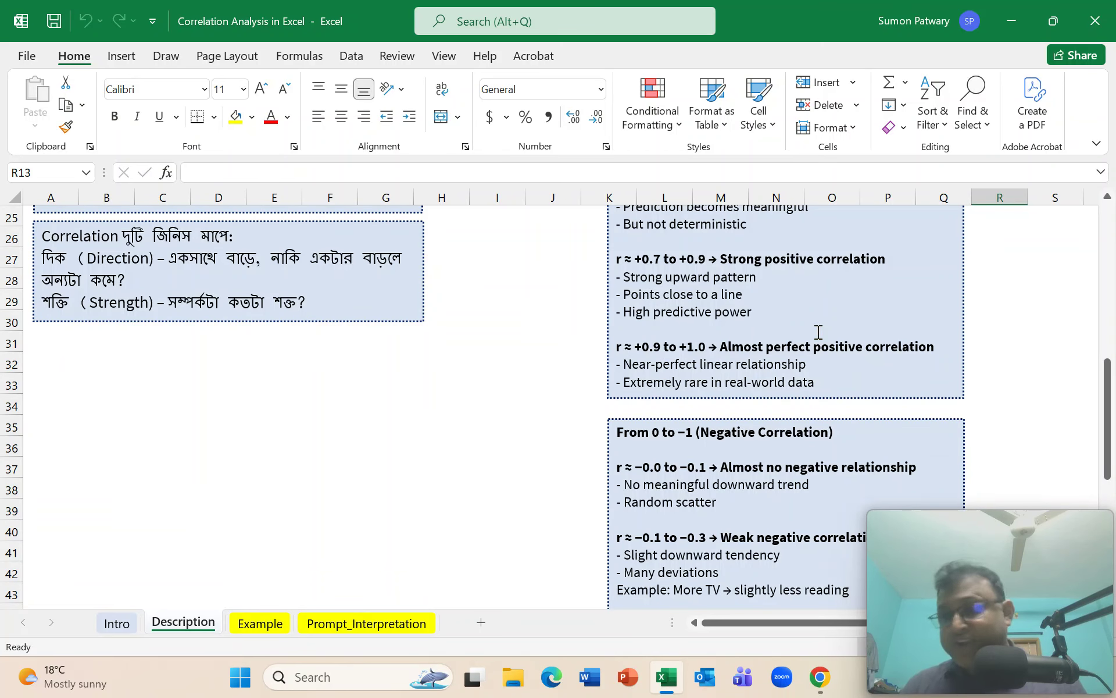
pyautogui.scroll(-2, 819, 332)
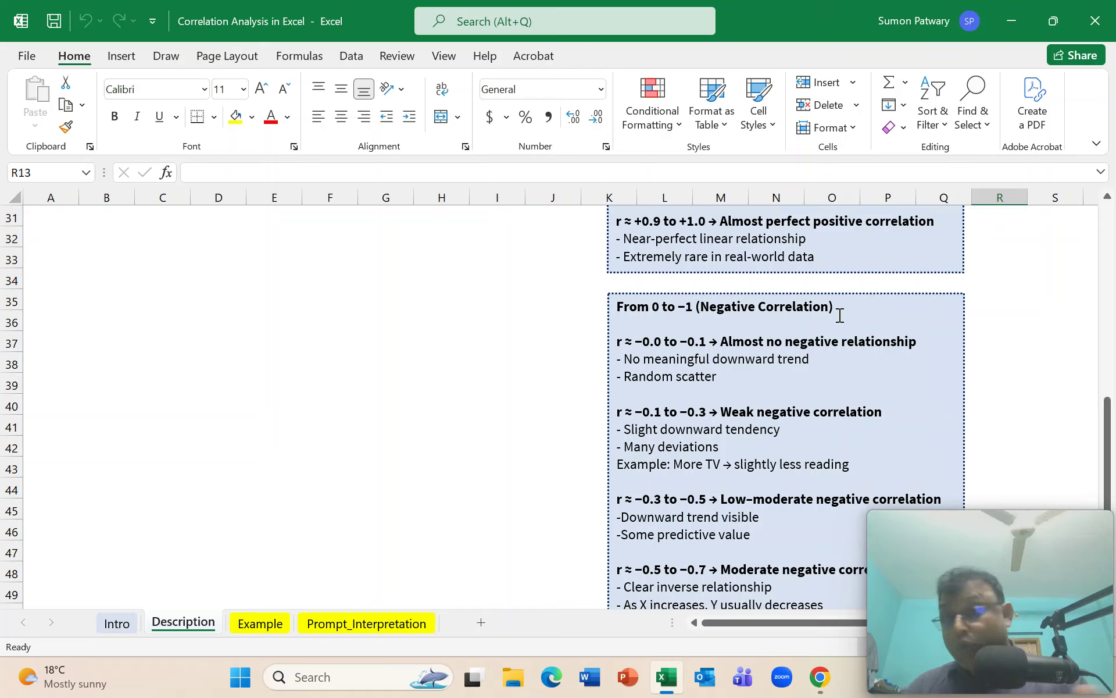
pyautogui.scroll(-1, 840, 316)
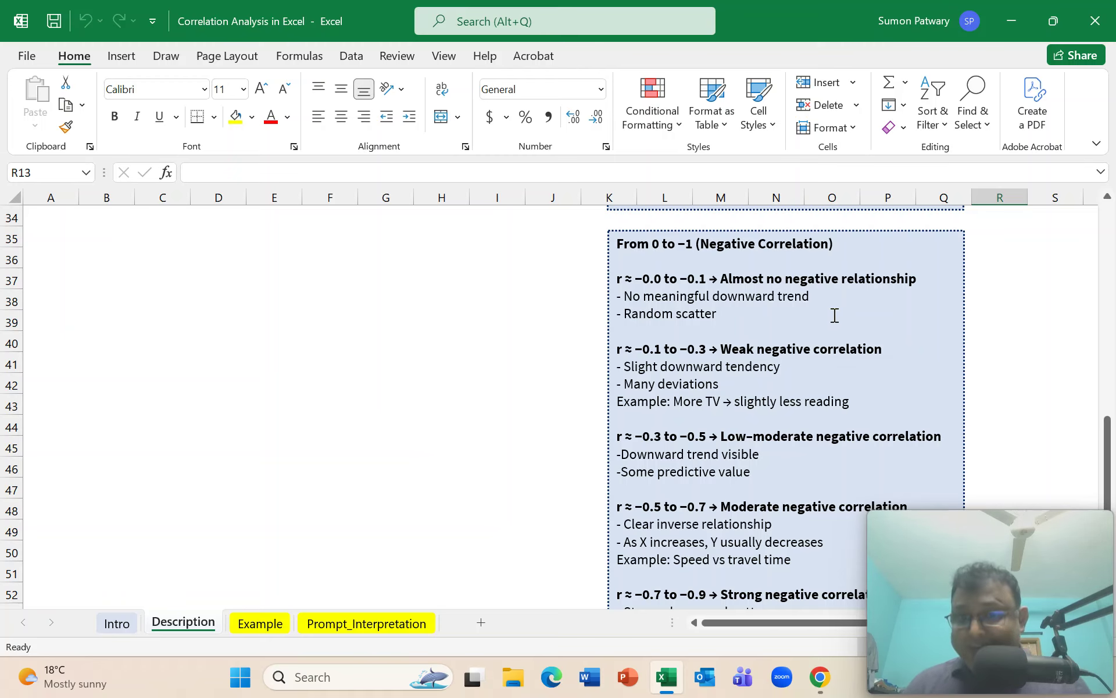
pyautogui.scroll(-1, 834, 316)
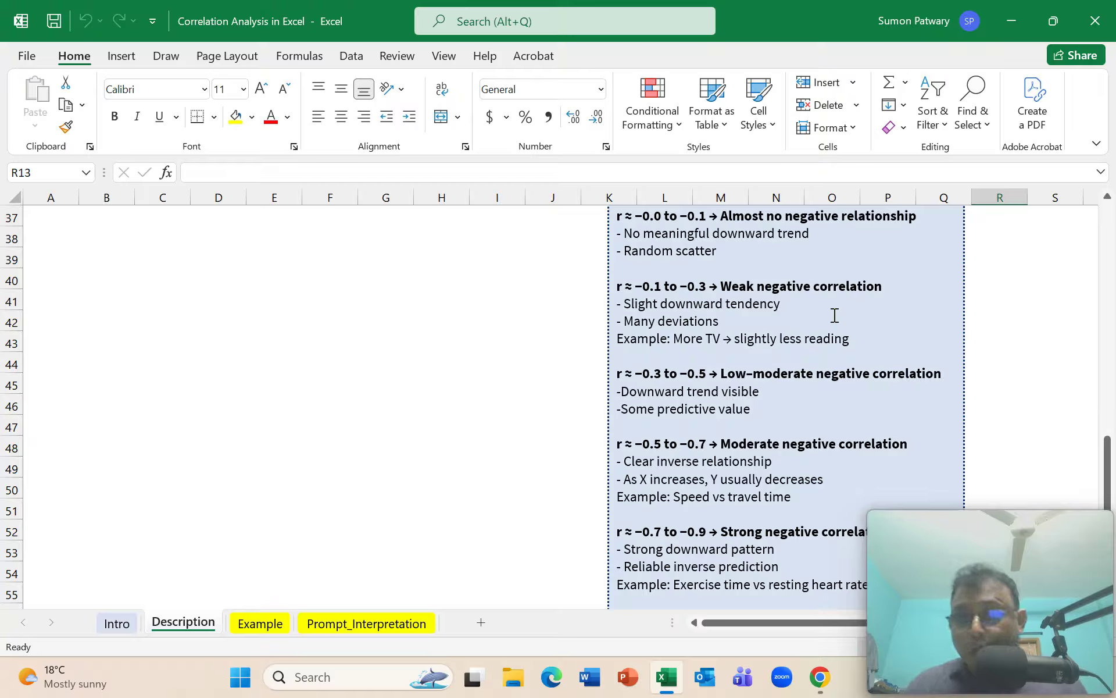
pyautogui.scroll(-1, 835, 315)
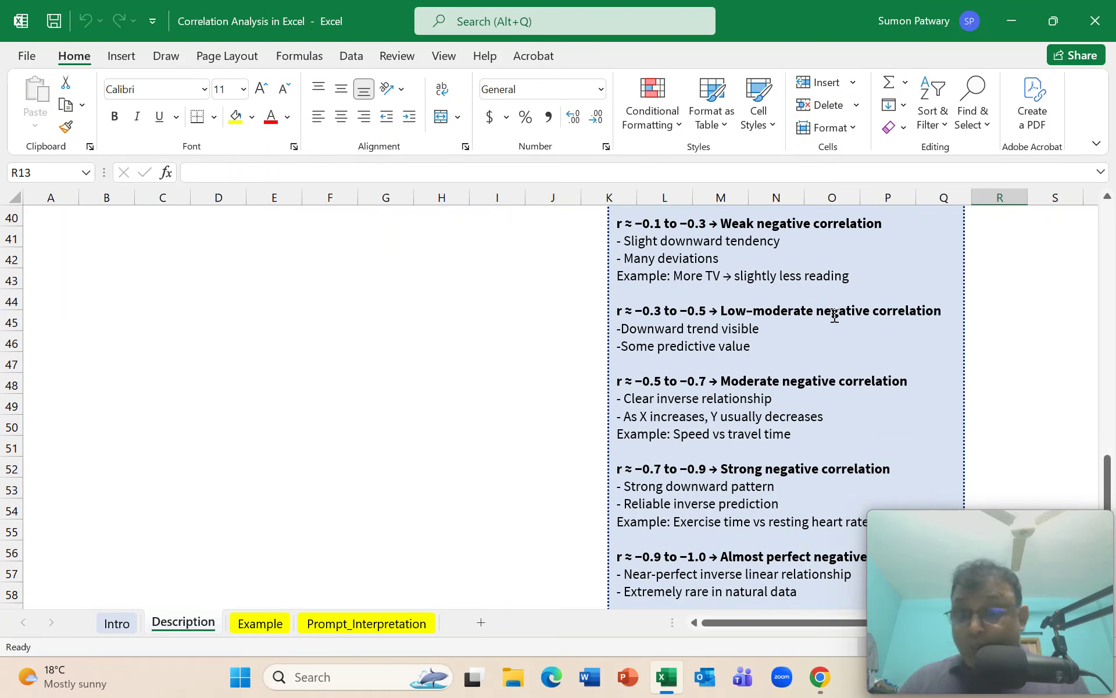
pyautogui.scroll(-1, 835, 315)
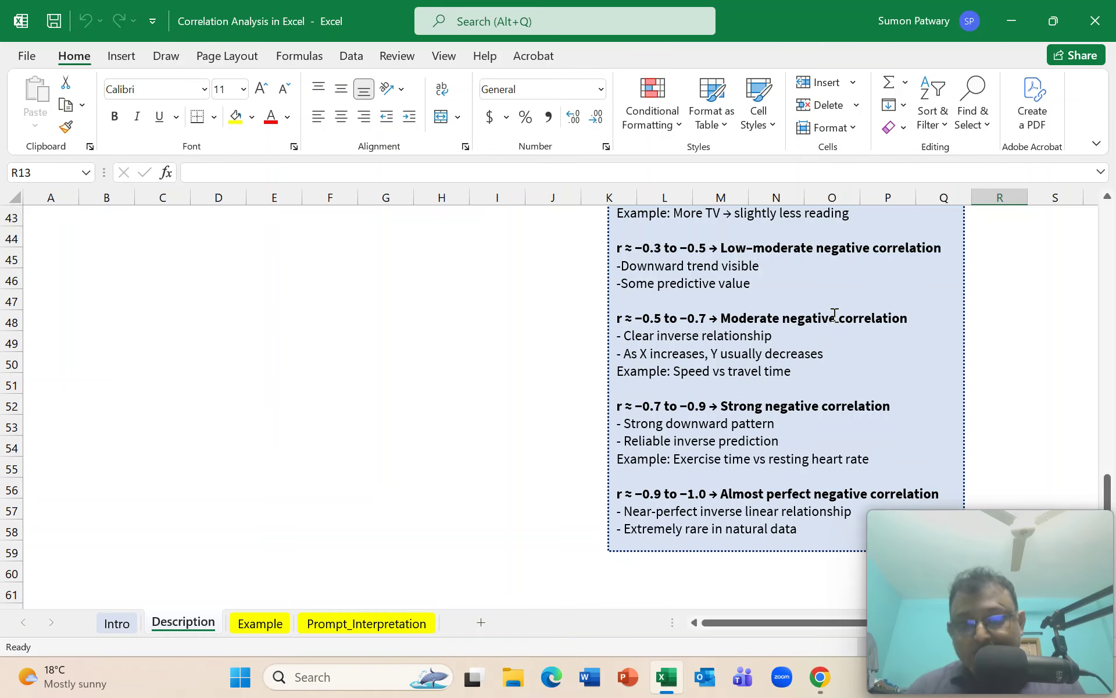
pyautogui.scroll(-1, 834, 315)
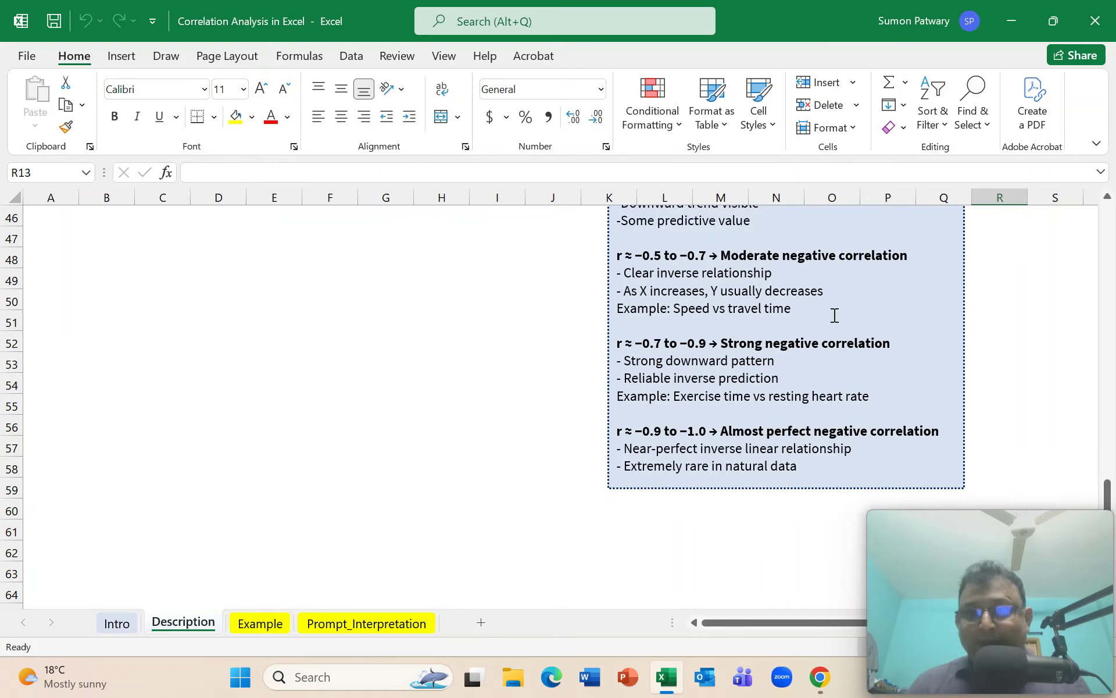
pyautogui.scroll(-1, 835, 315)
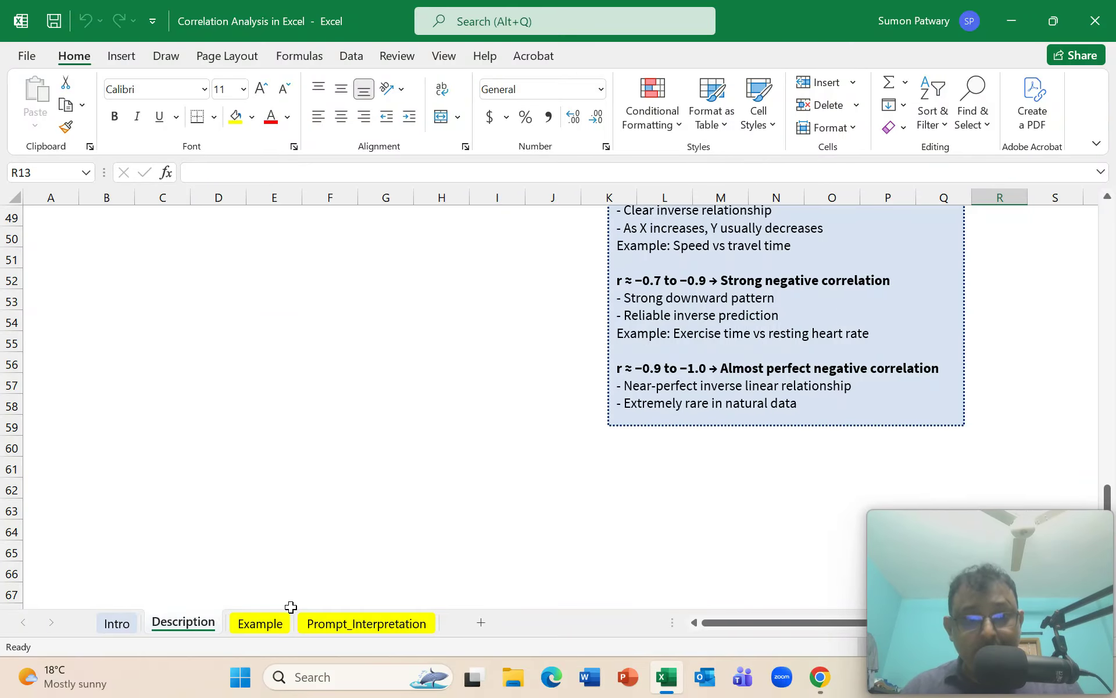
# Step: Open the Example sheet and disable the Analysis ToolPak add-in in the Excel options
pyautogui.click(281, 623)
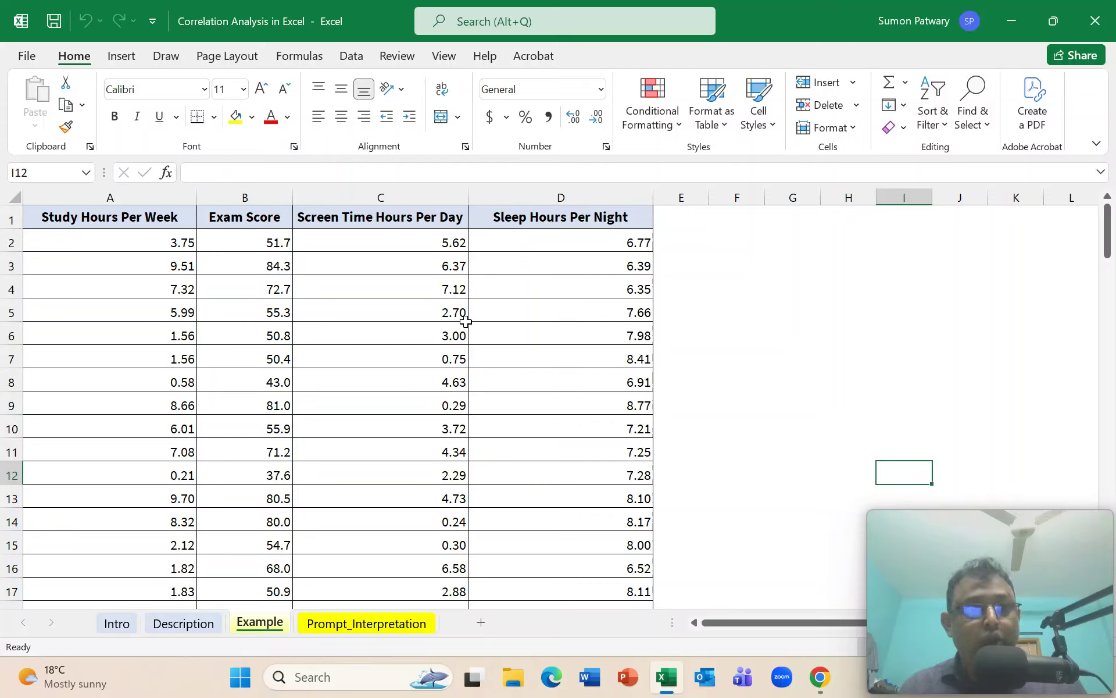
pyautogui.click(351, 55)
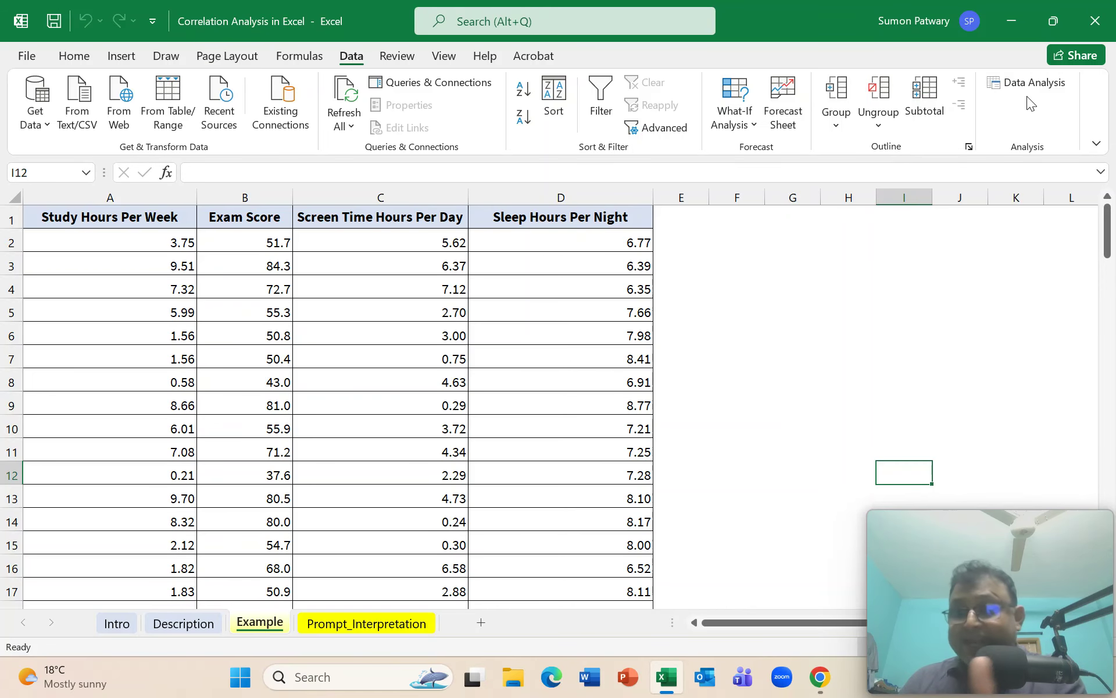
pyautogui.click(28, 56)
pyautogui.click(55, 589)
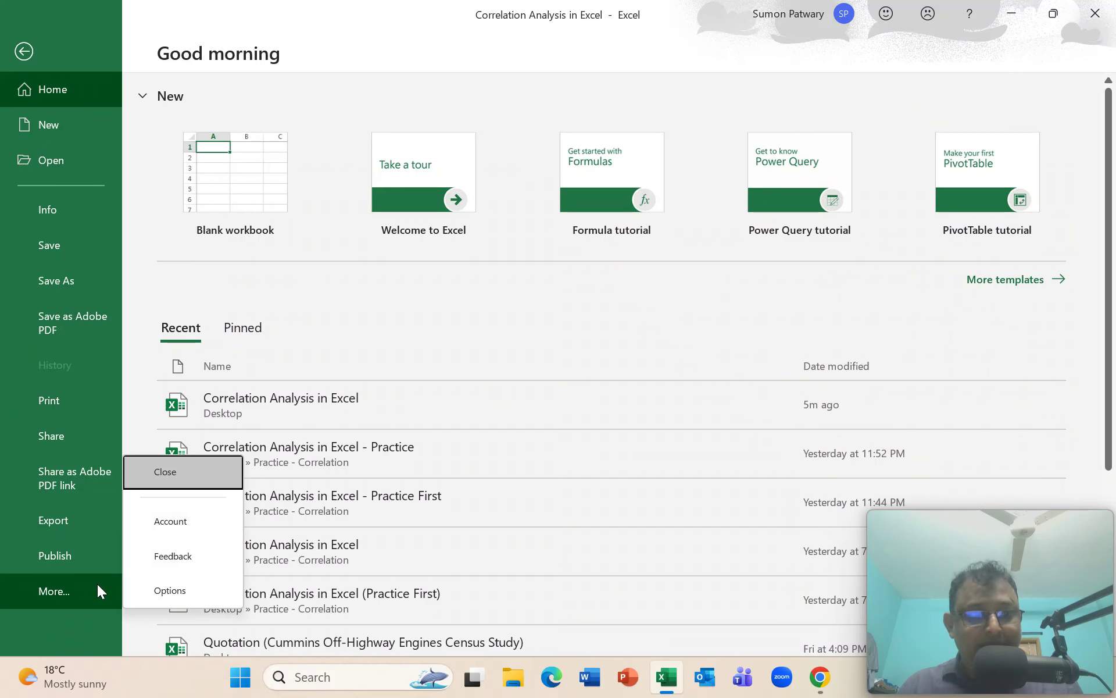
pyautogui.click(174, 593)
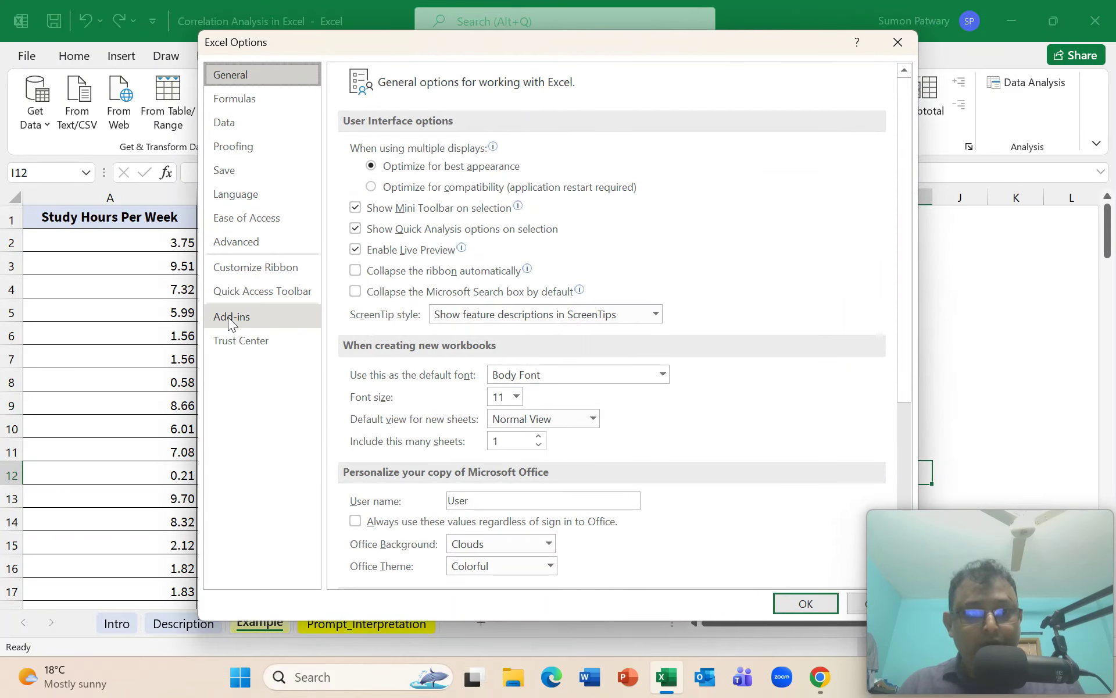
pyautogui.click(228, 317)
pyautogui.click(562, 569)
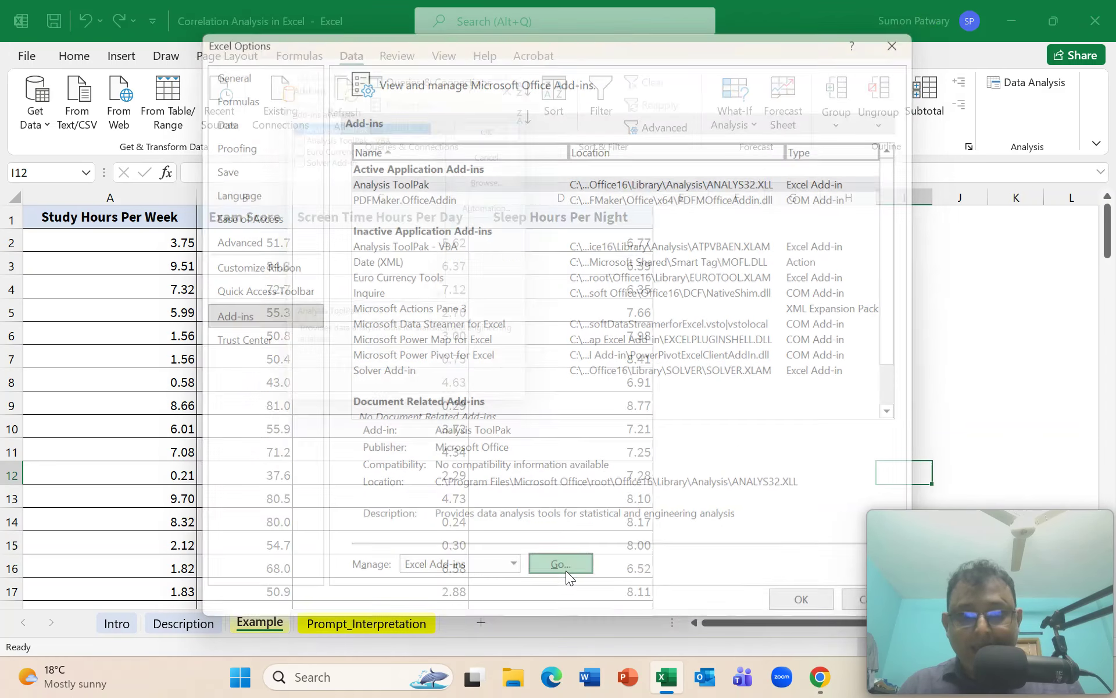
pyautogui.click(294, 120)
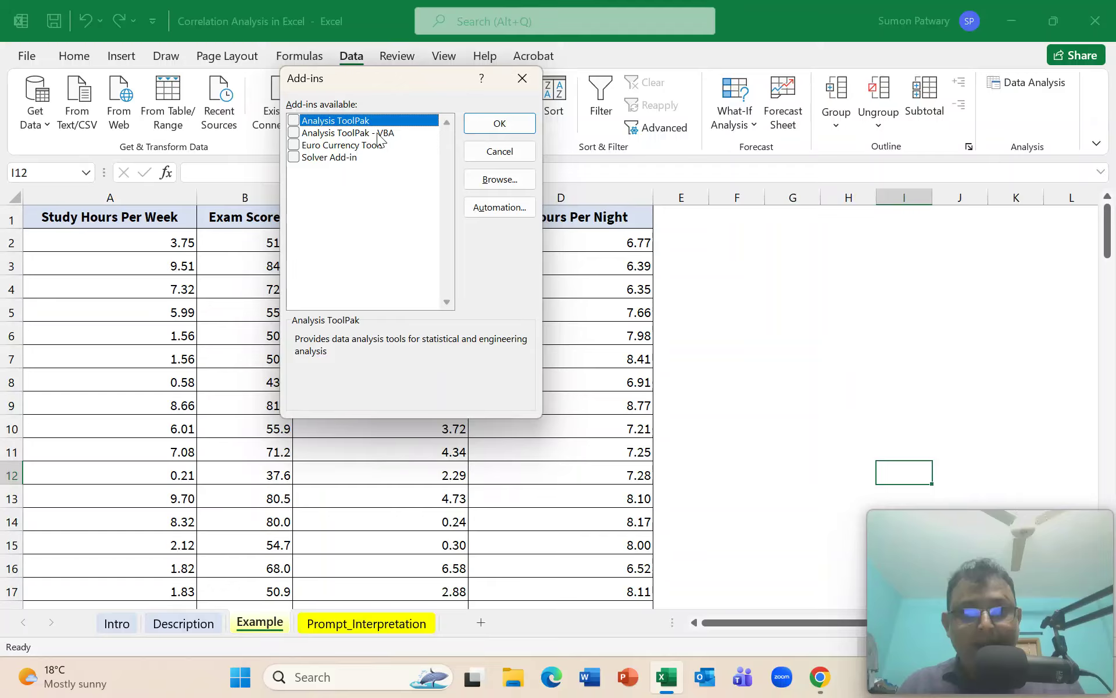
pyautogui.click(500, 124)
pyautogui.click(833, 286)
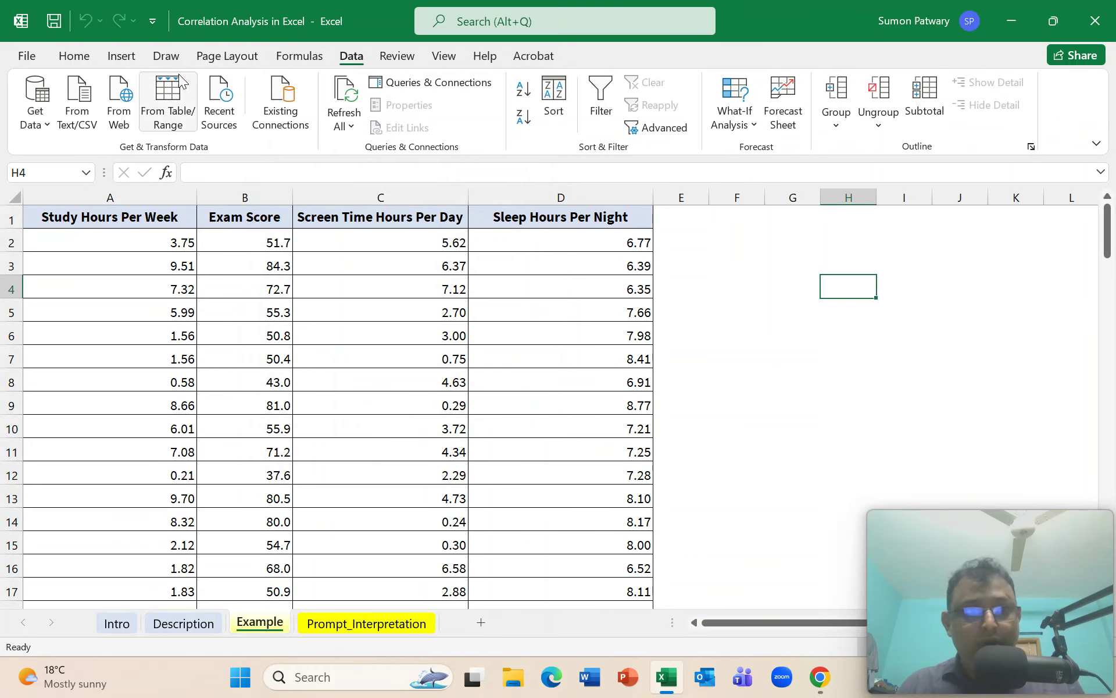
pyautogui.click(88, 55)
pyautogui.click(359, 60)
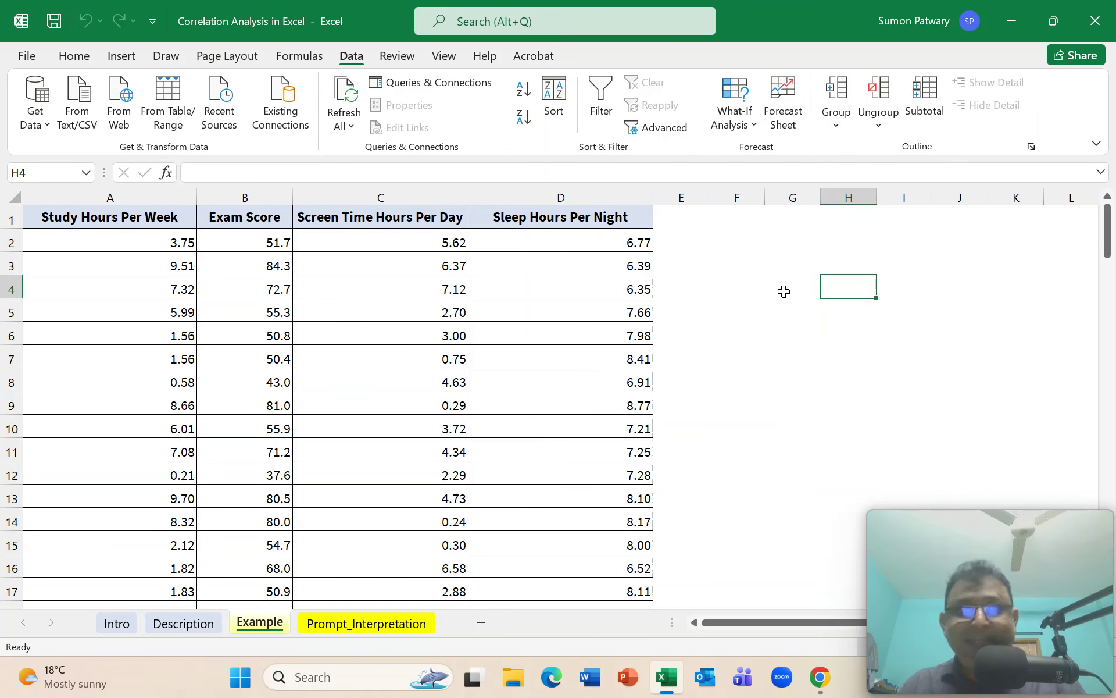
# Step: Enable the Analysis ToolPak from the Excel Add-ins in the Excel options
pyautogui.click(27, 57)
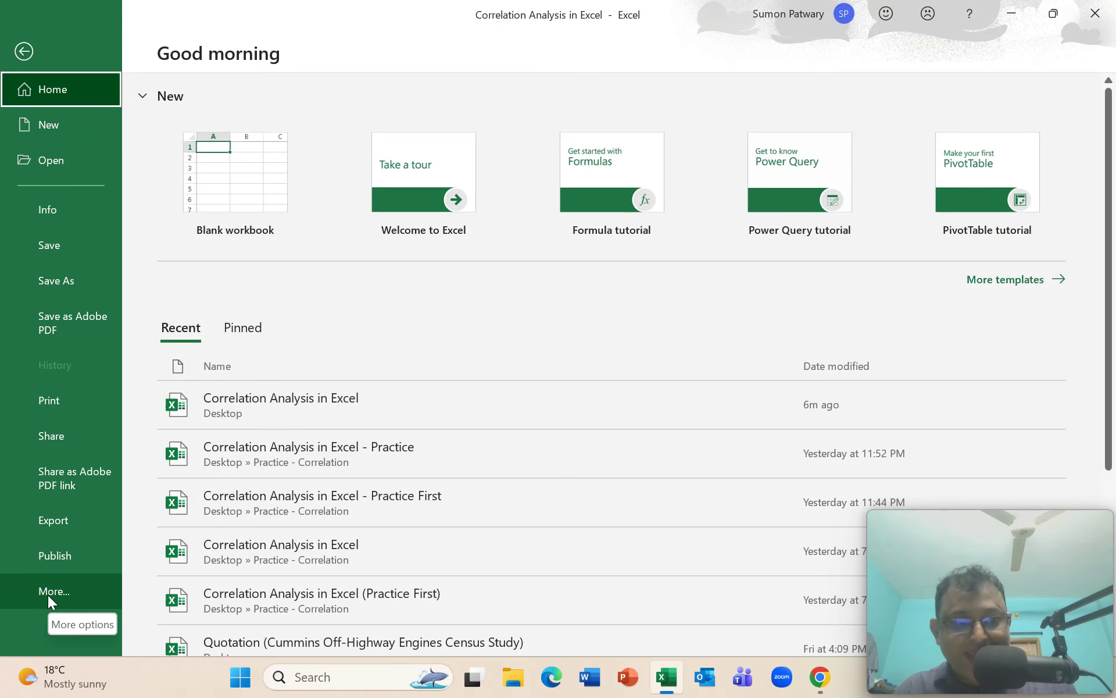
pyautogui.click(47, 595)
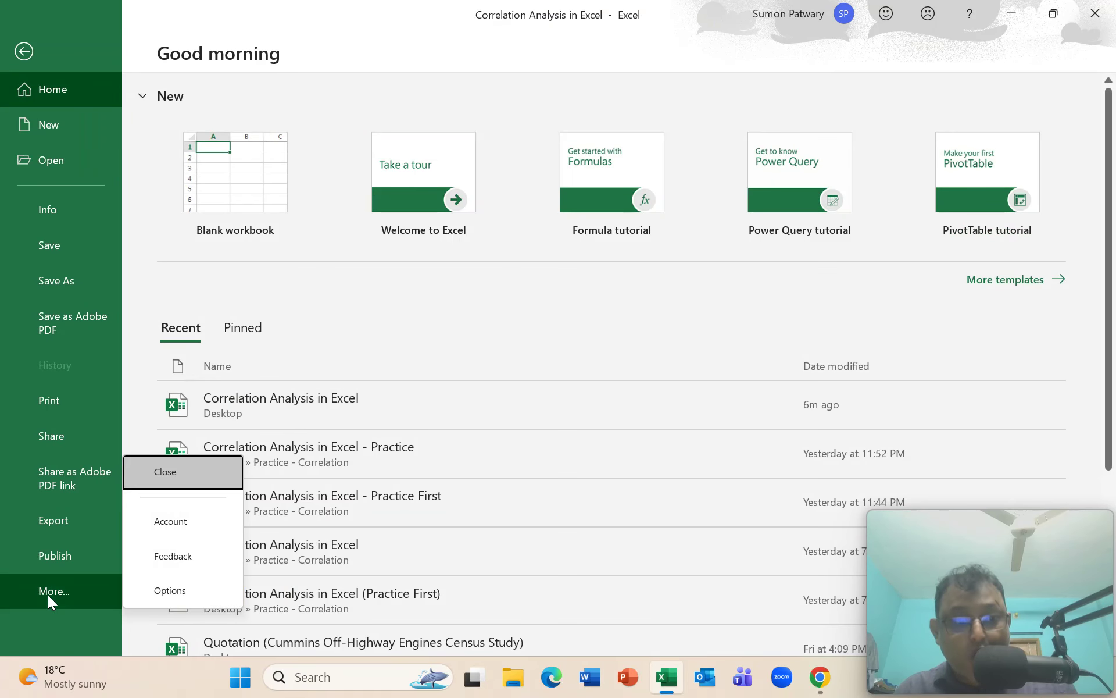
pyautogui.click(178, 591)
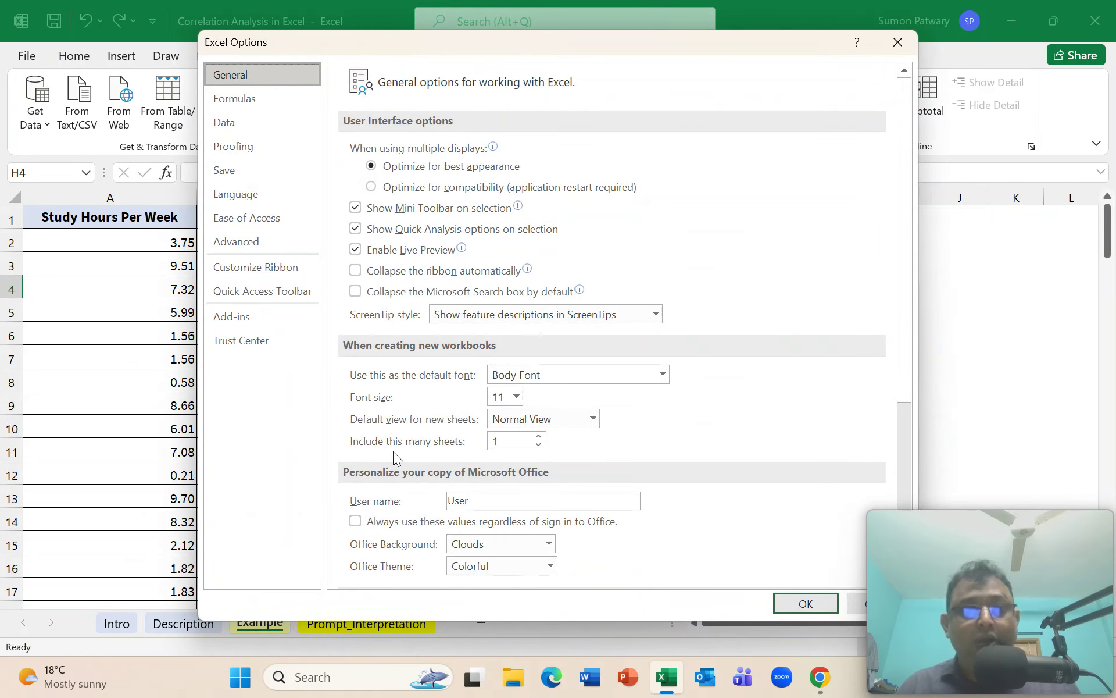
pyautogui.click(236, 321)
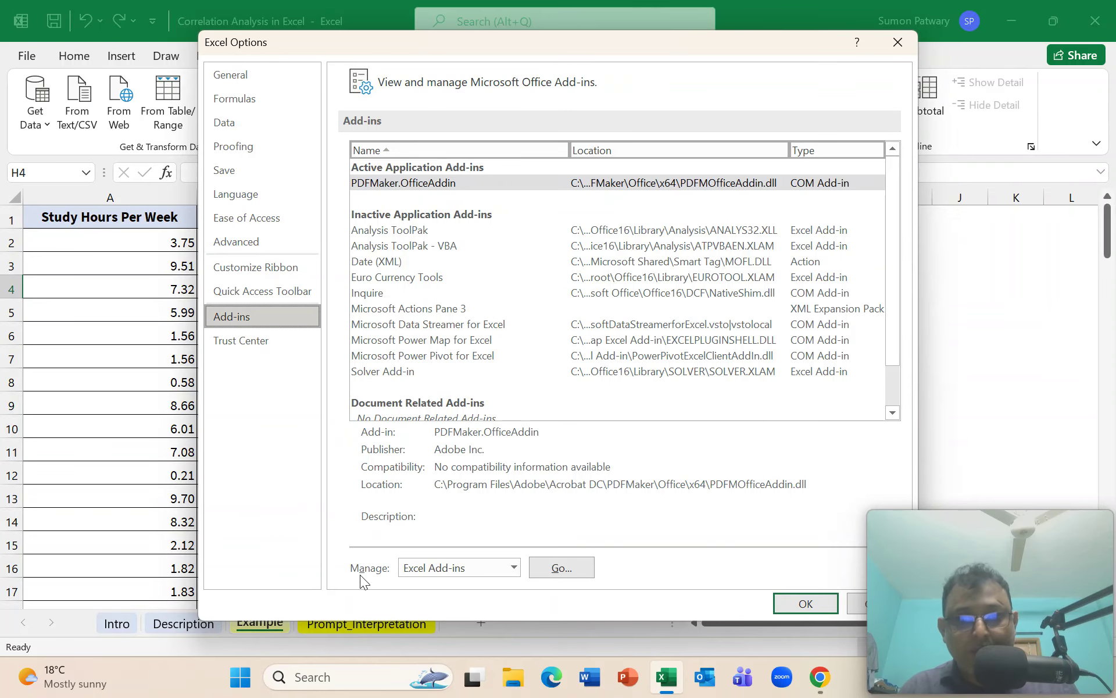
pyautogui.click(513, 568)
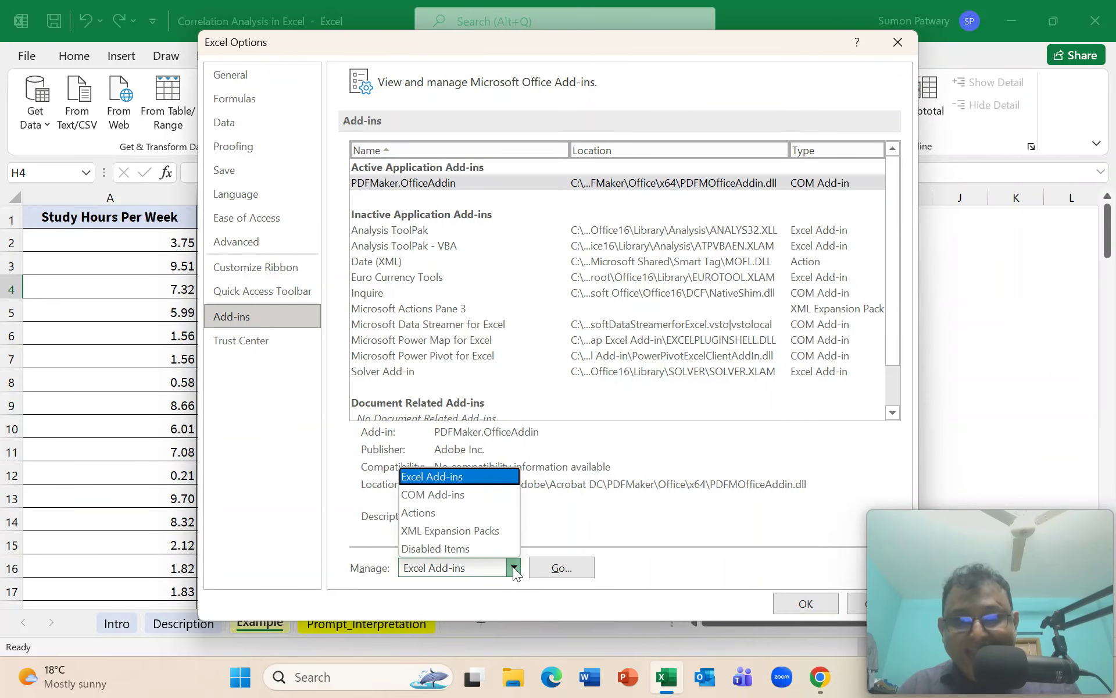
pyautogui.click(457, 478)
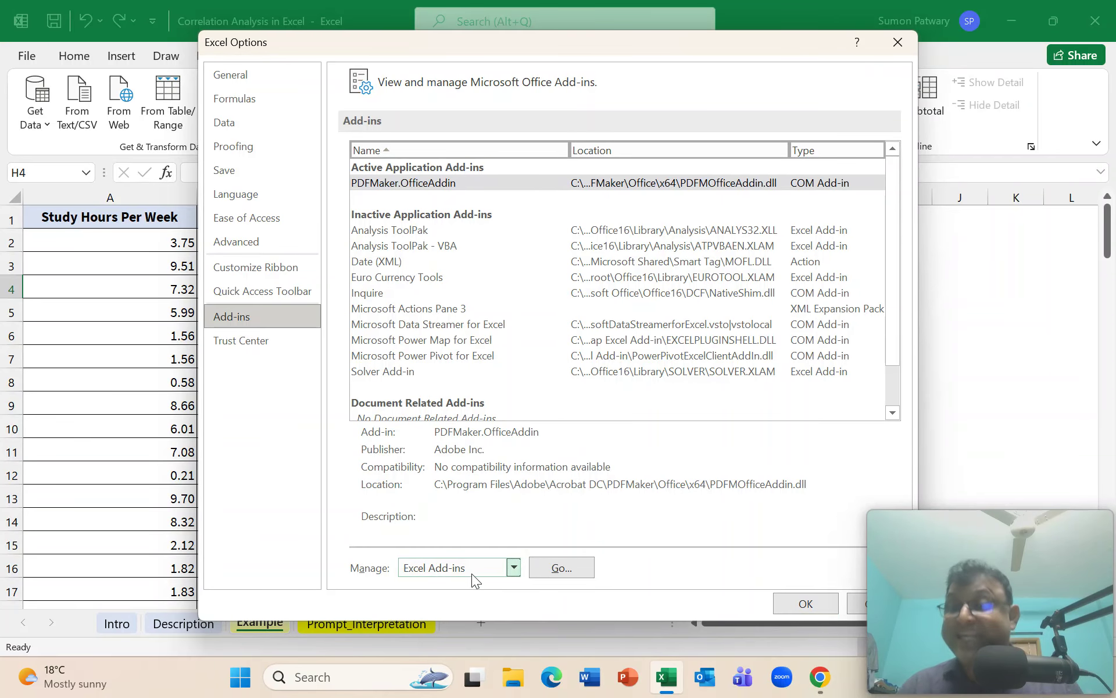
pyautogui.click(578, 574)
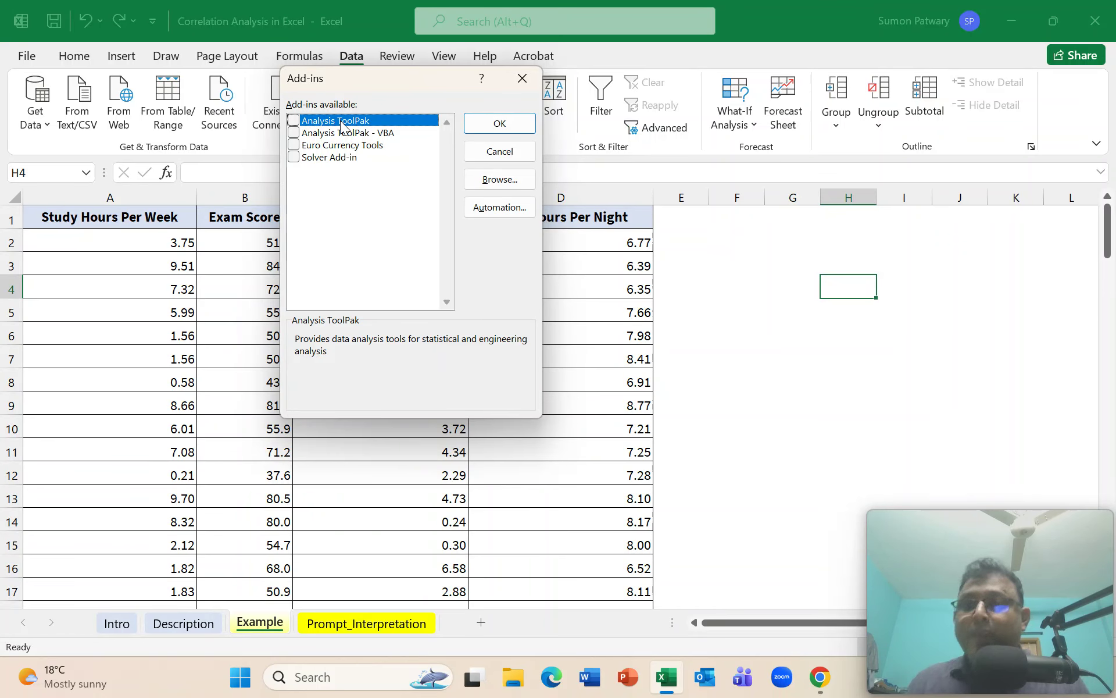
pyautogui.click(293, 122)
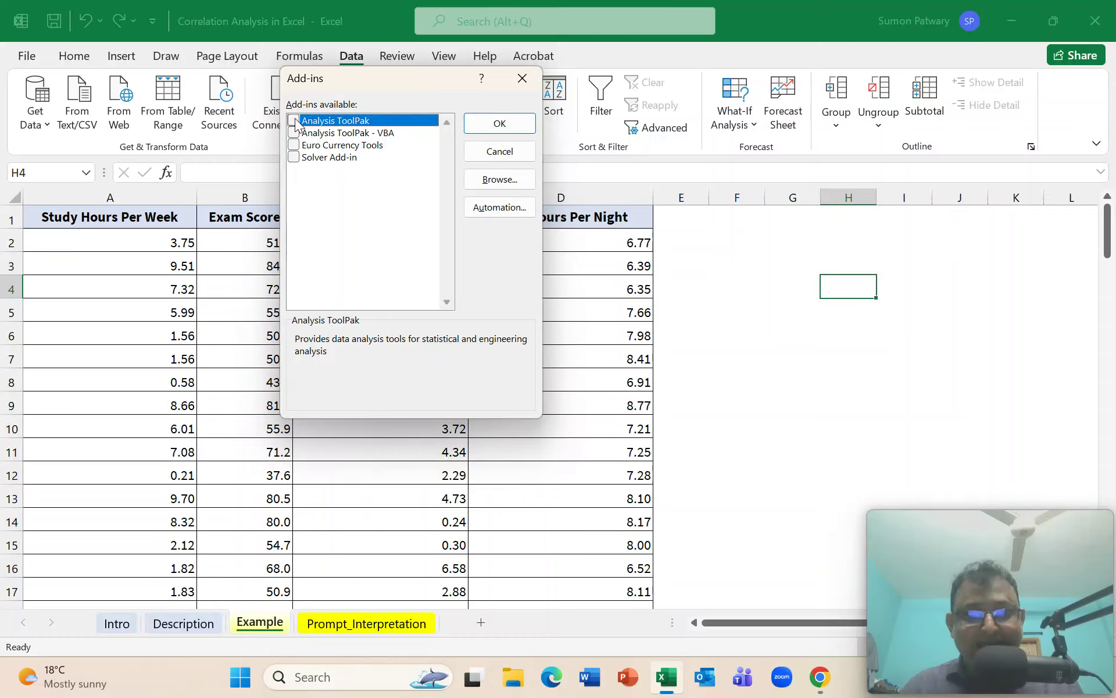
pyautogui.click(501, 123)
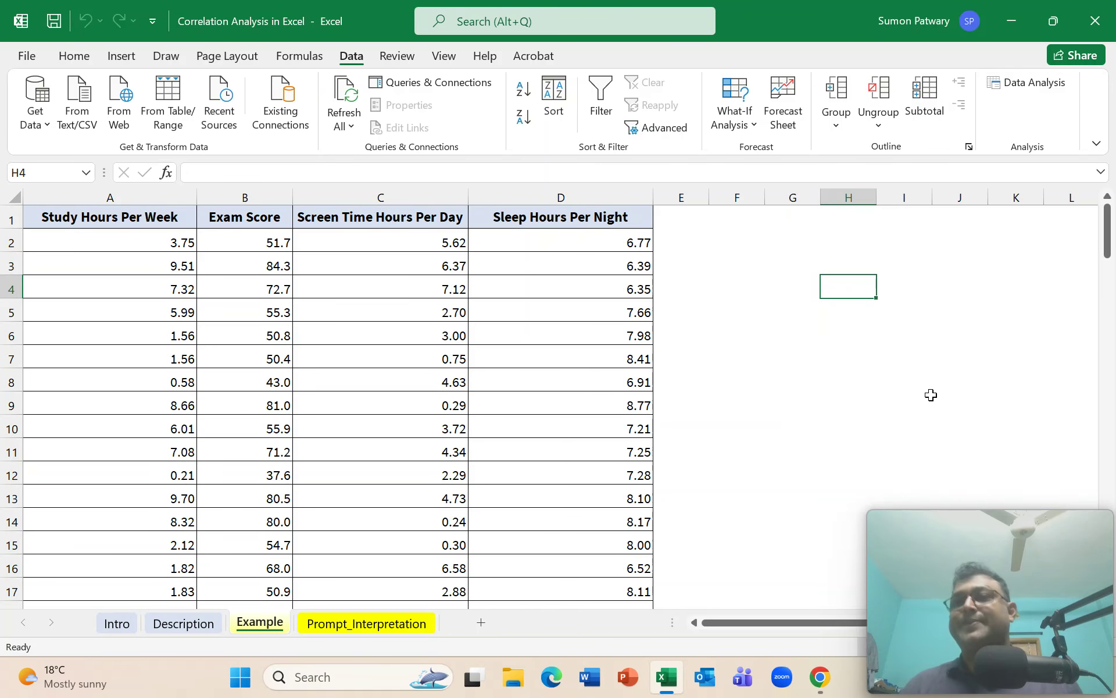
pyautogui.click(961, 400)
# Step: Start the Correlation tool from the Data Analysis tools
pyautogui.click(74, 56)
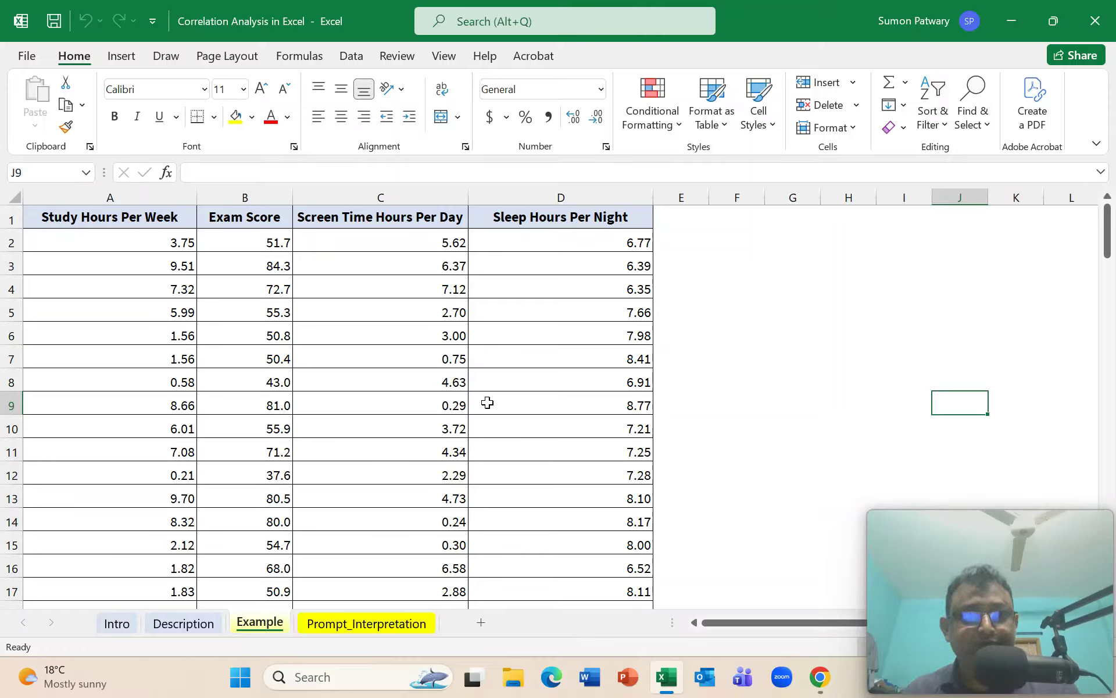
pyautogui.click(351, 56)
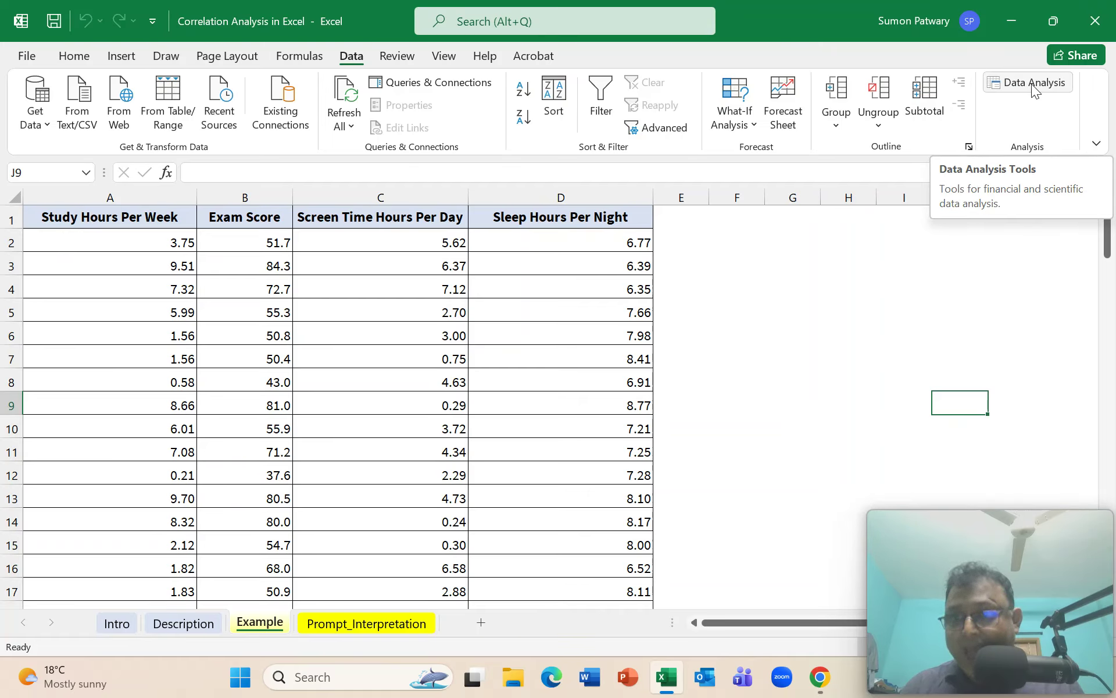
pyautogui.click(1033, 83)
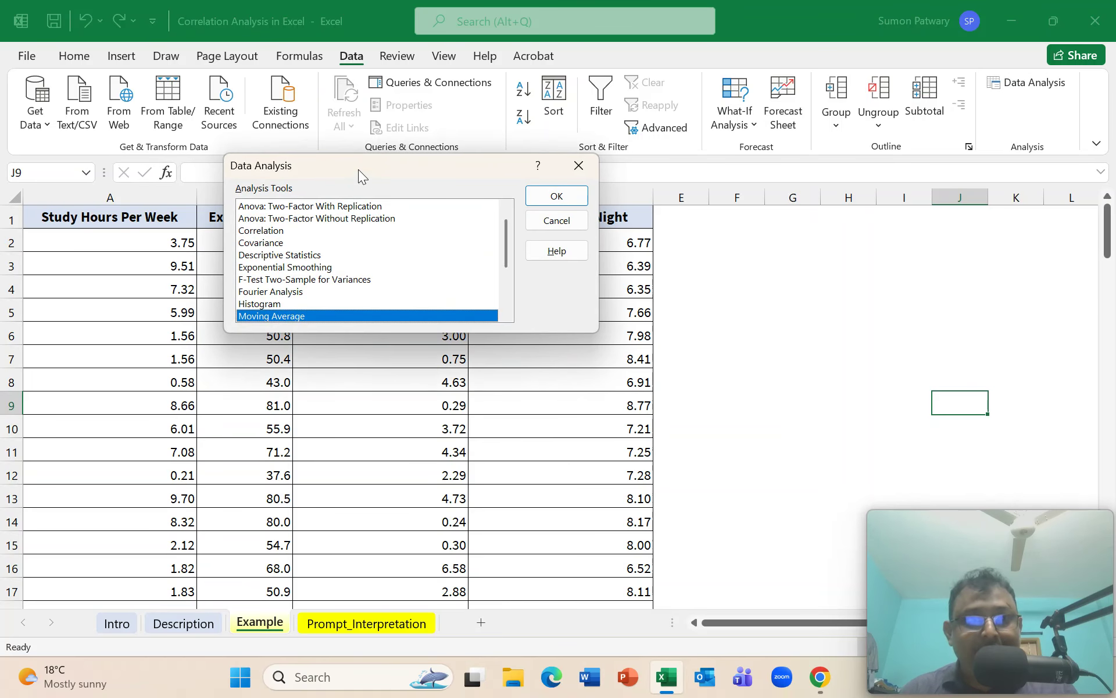
pyautogui.moveTo(359, 169); pyautogui.dragTo(512, 176)
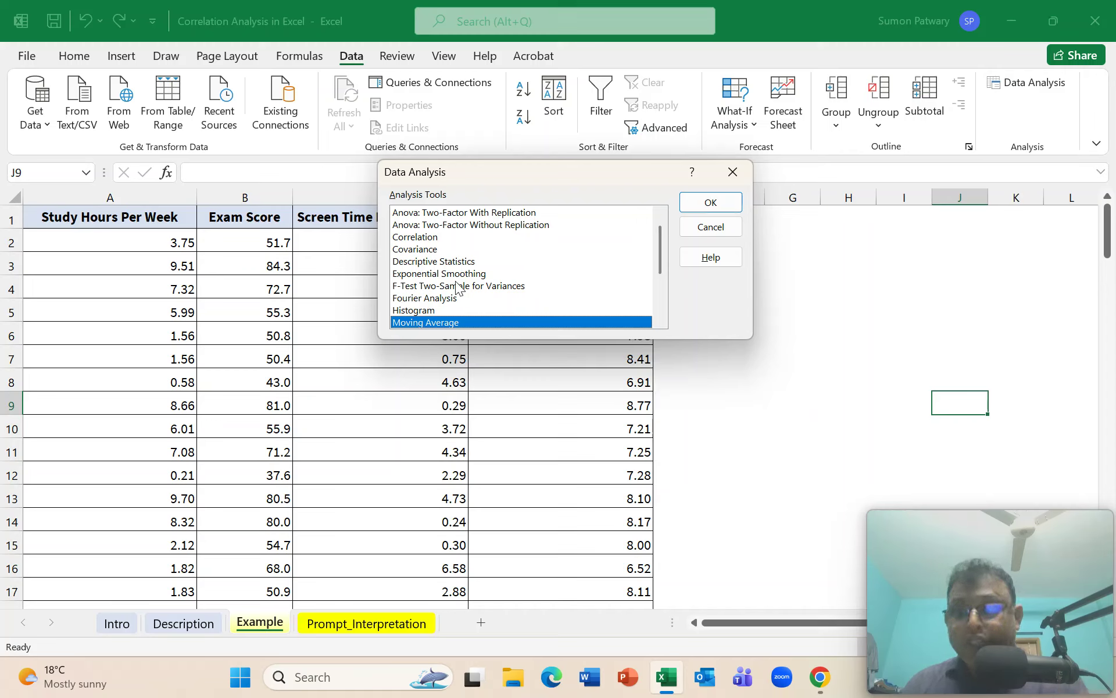
pyautogui.click(429, 238)
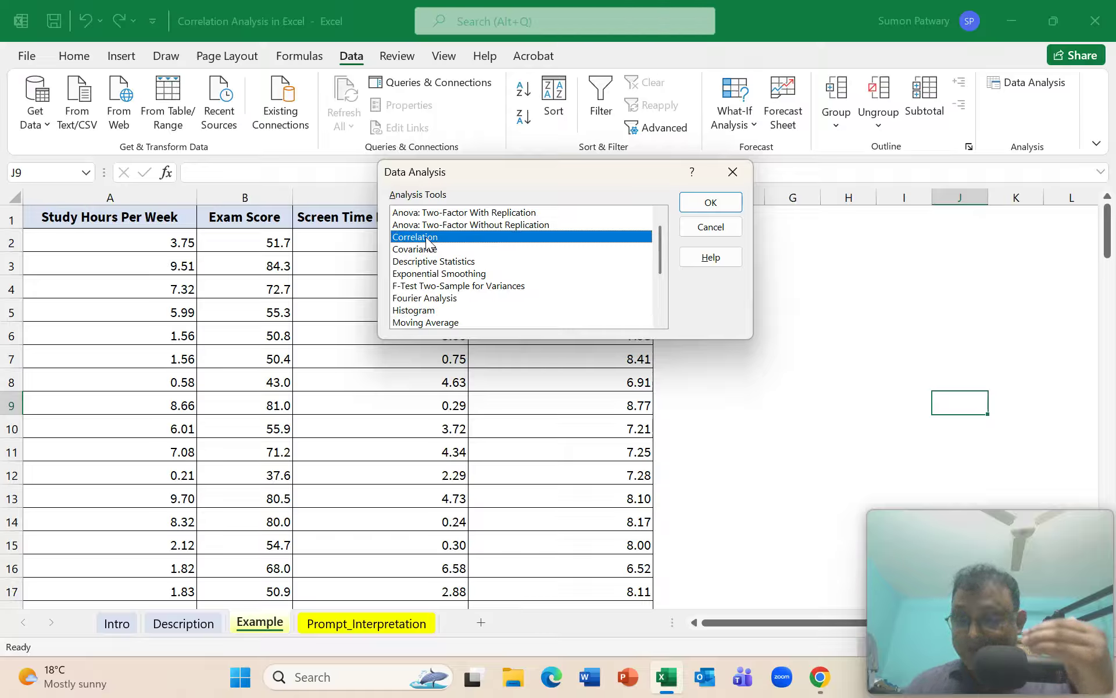
pyautogui.click(711, 204)
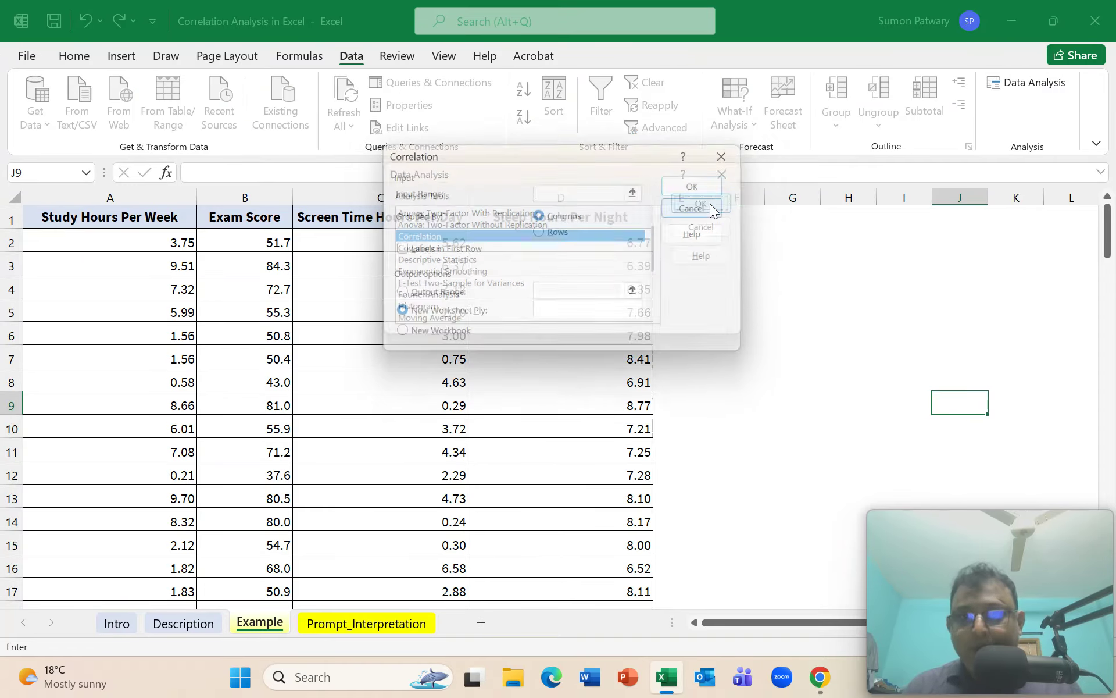
# Step: Set the correlation input range to A1:D121, grouped by columns, with labels in the first row
pyautogui.moveTo(514, 157); pyautogui.dragTo(819, 159)
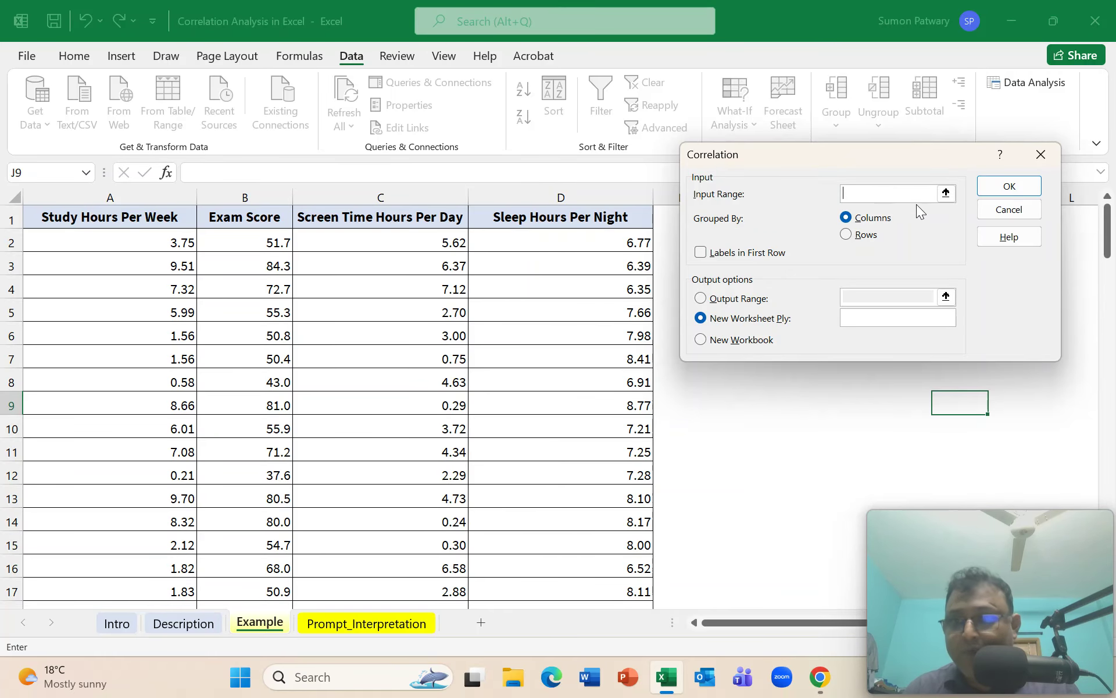
pyautogui.click(946, 193)
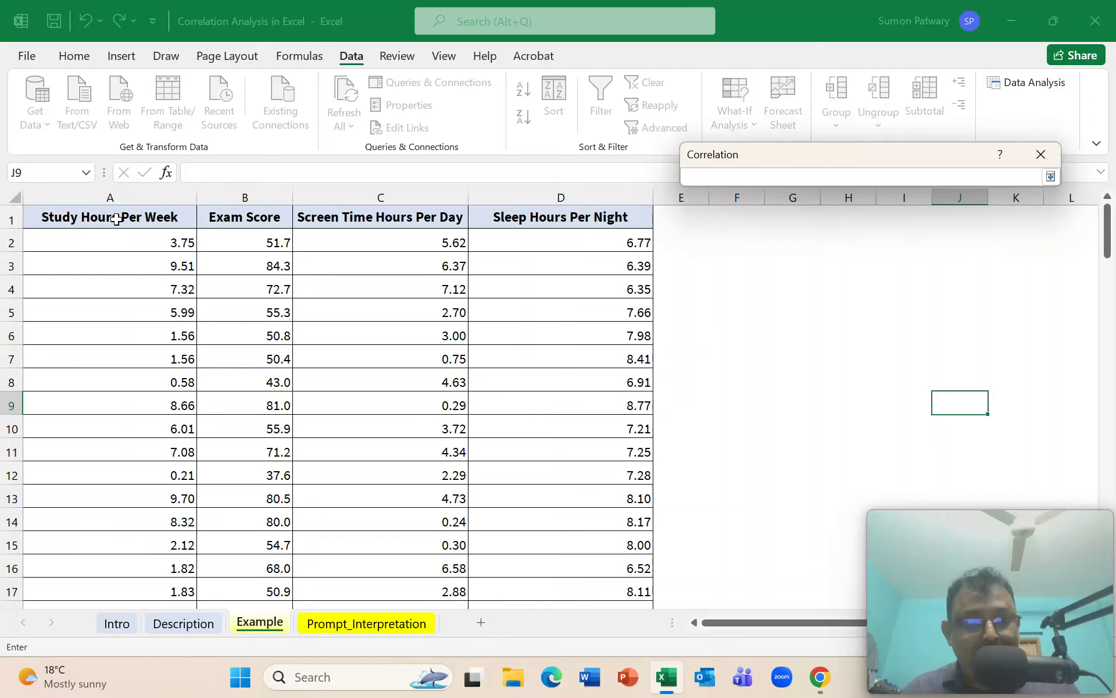
pyautogui.moveTo(122, 217); pyautogui.dragTo(570, 534)
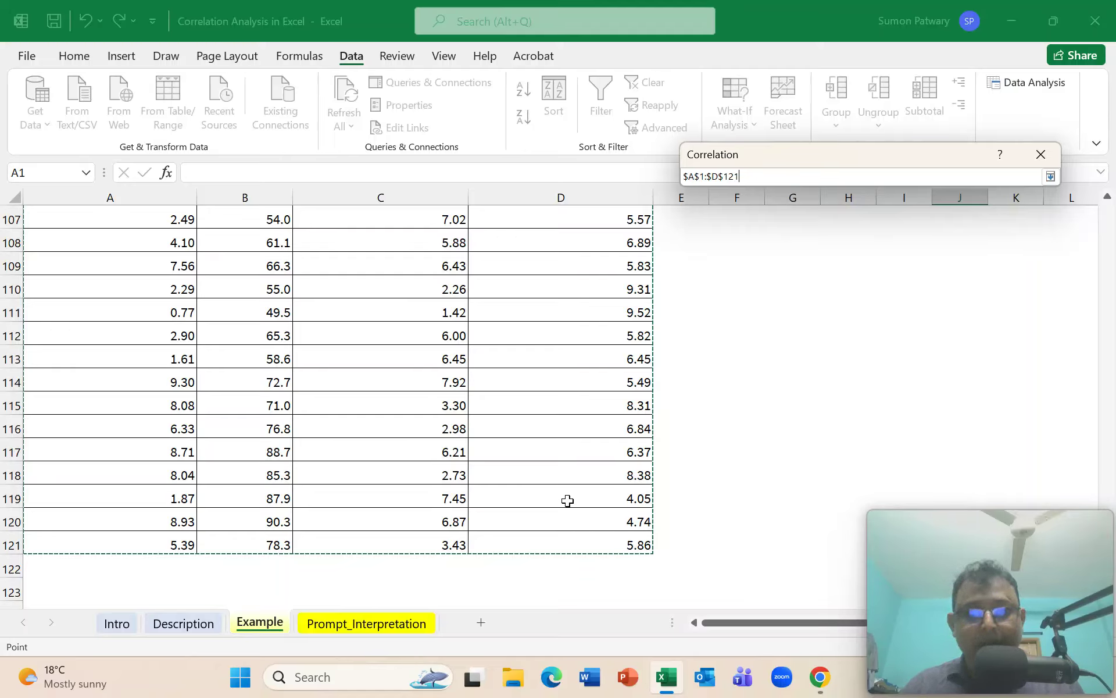
pyautogui.scroll(20, 568, 500)
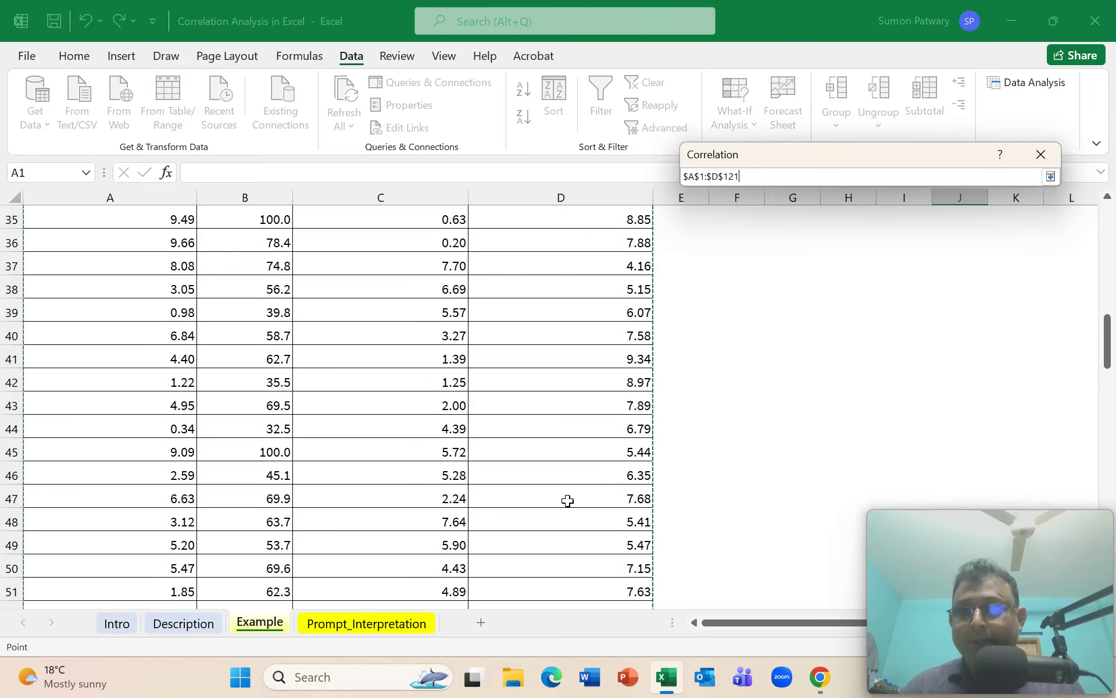
pyautogui.scroll(11, 568, 501)
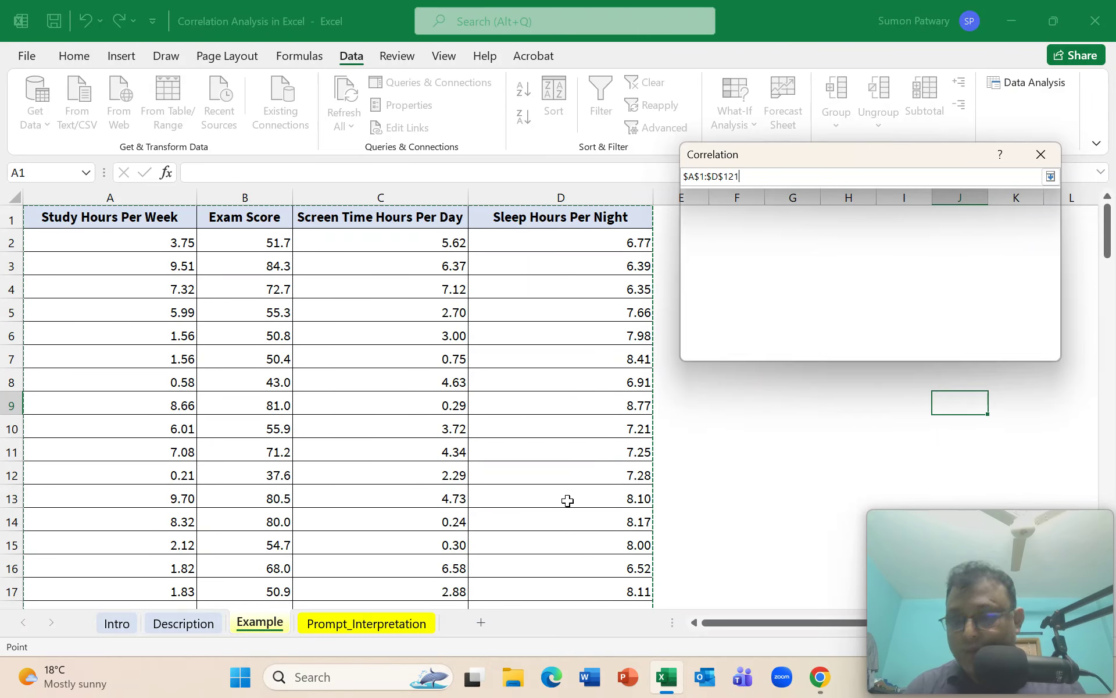
pyautogui.press('Return')
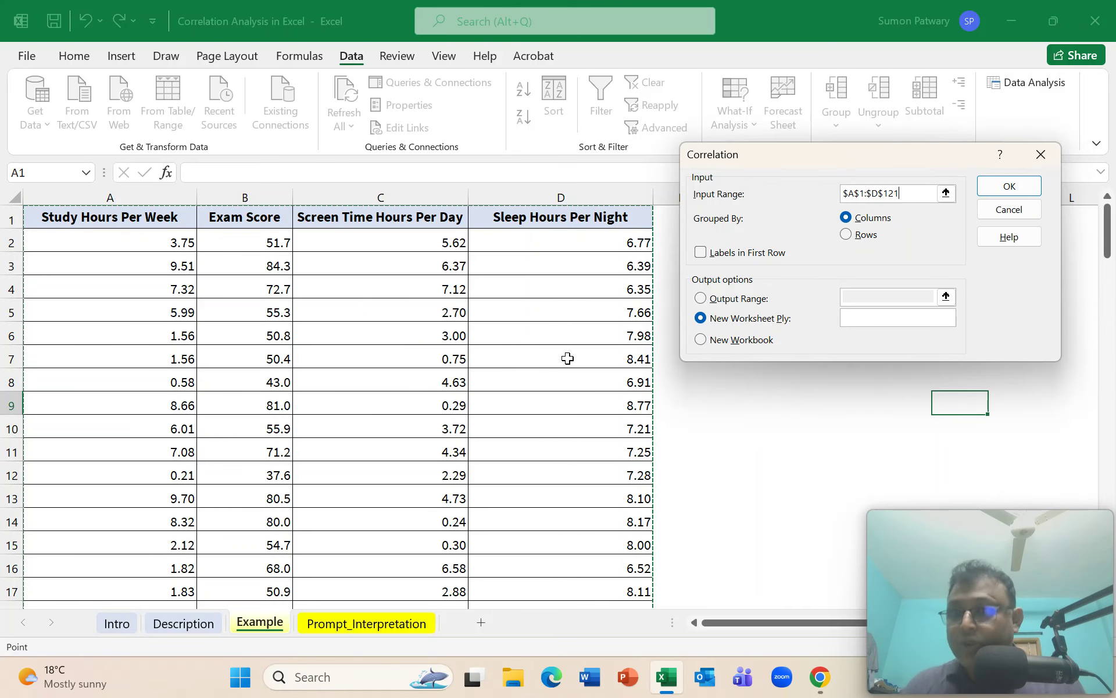
pyautogui.click(844, 219)
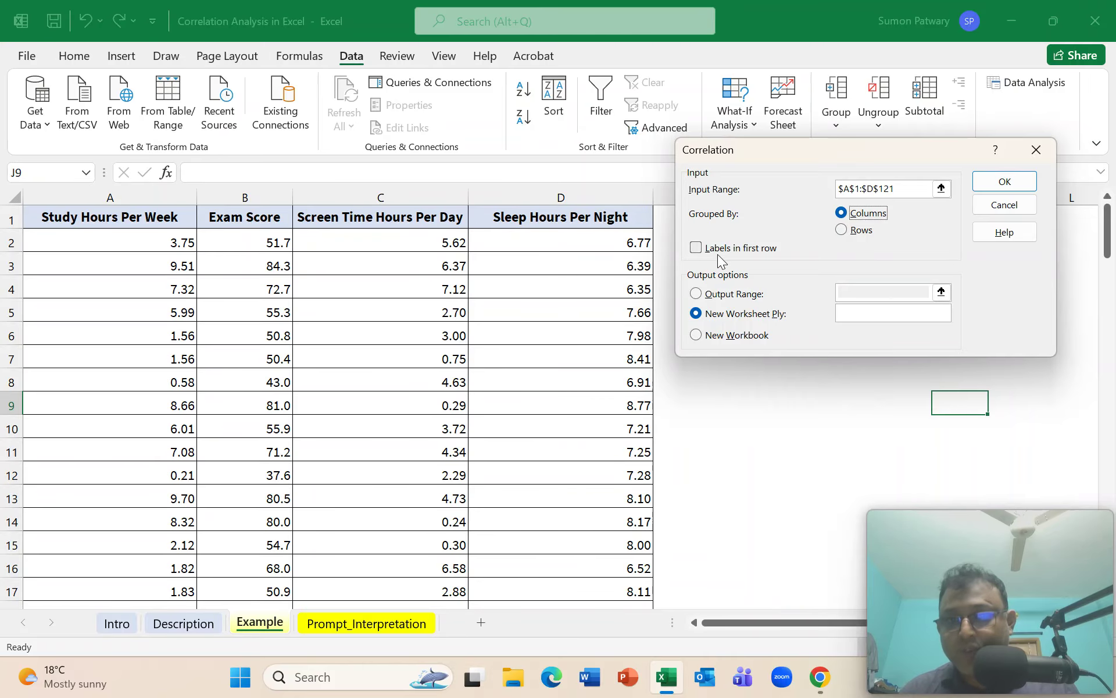
pyautogui.click(697, 248)
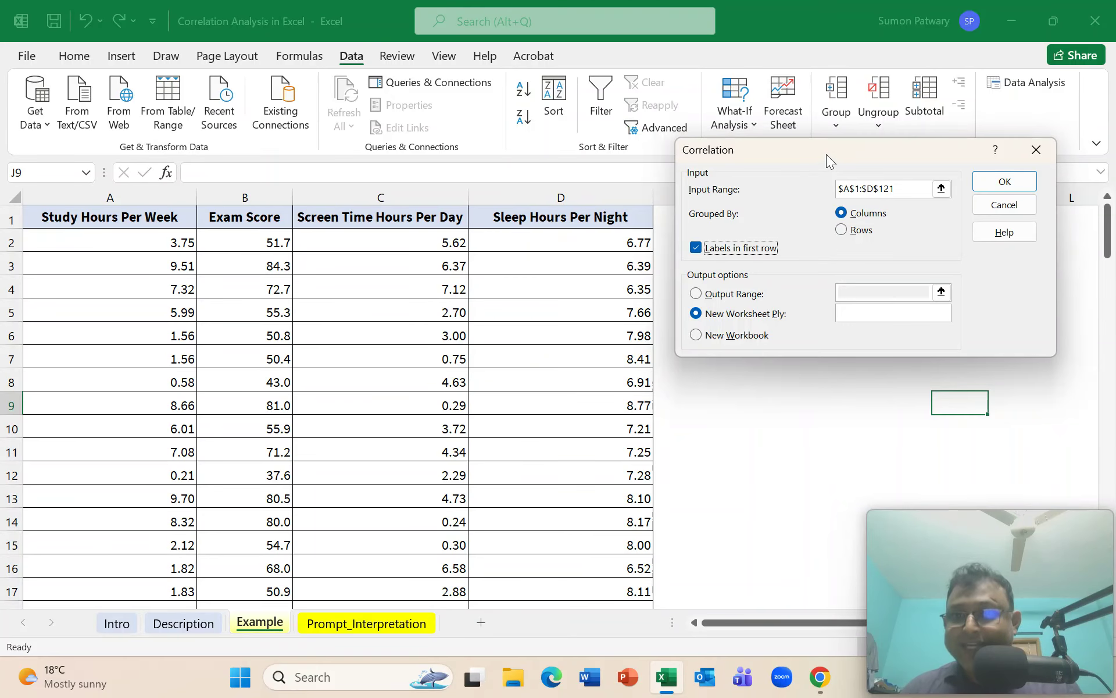
# Step: Set the output range to cell F2 on the Example sheet and run the correlation
pyautogui.moveTo(826, 154); pyautogui.dragTo(429, 153)
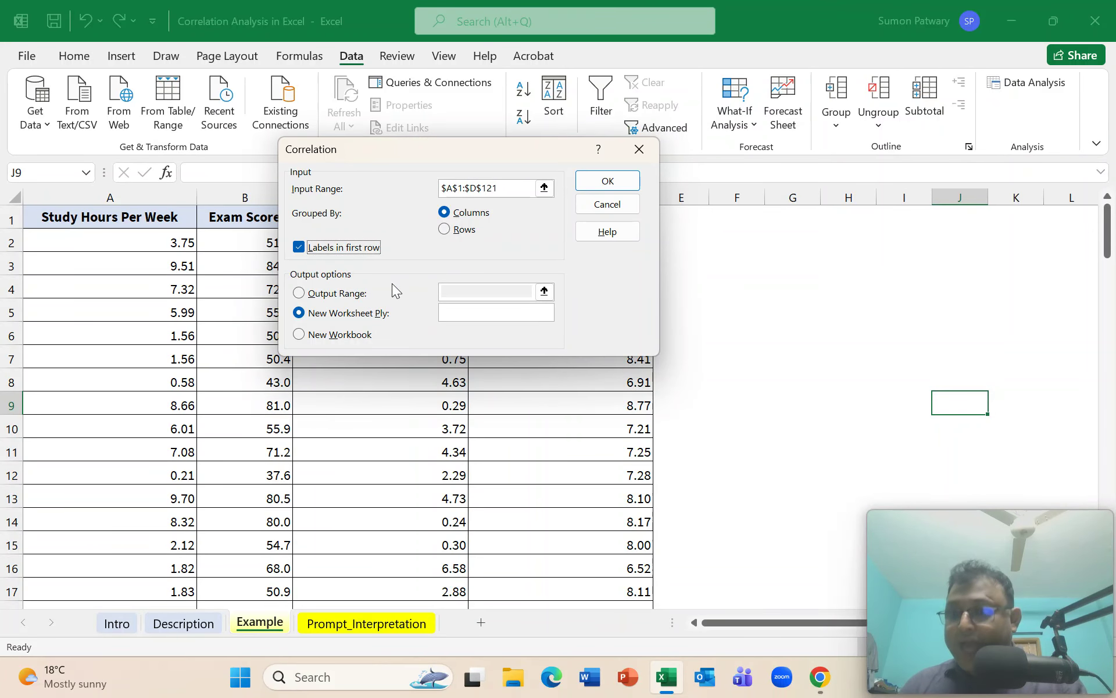
pyautogui.click(299, 293)
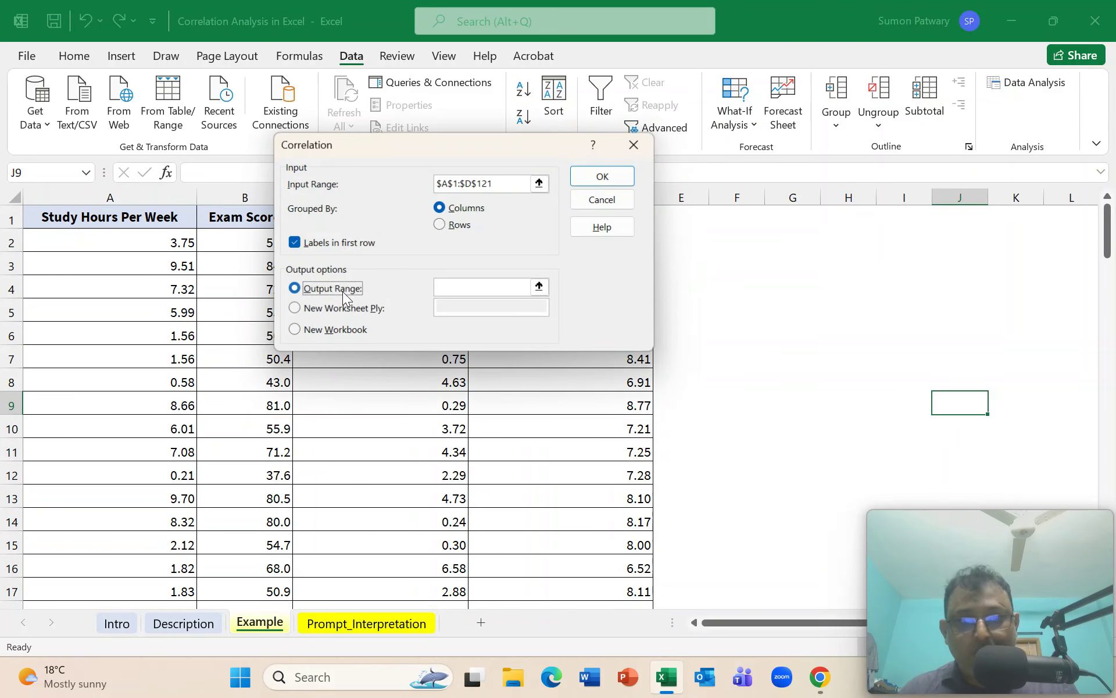
pyautogui.click(544, 291)
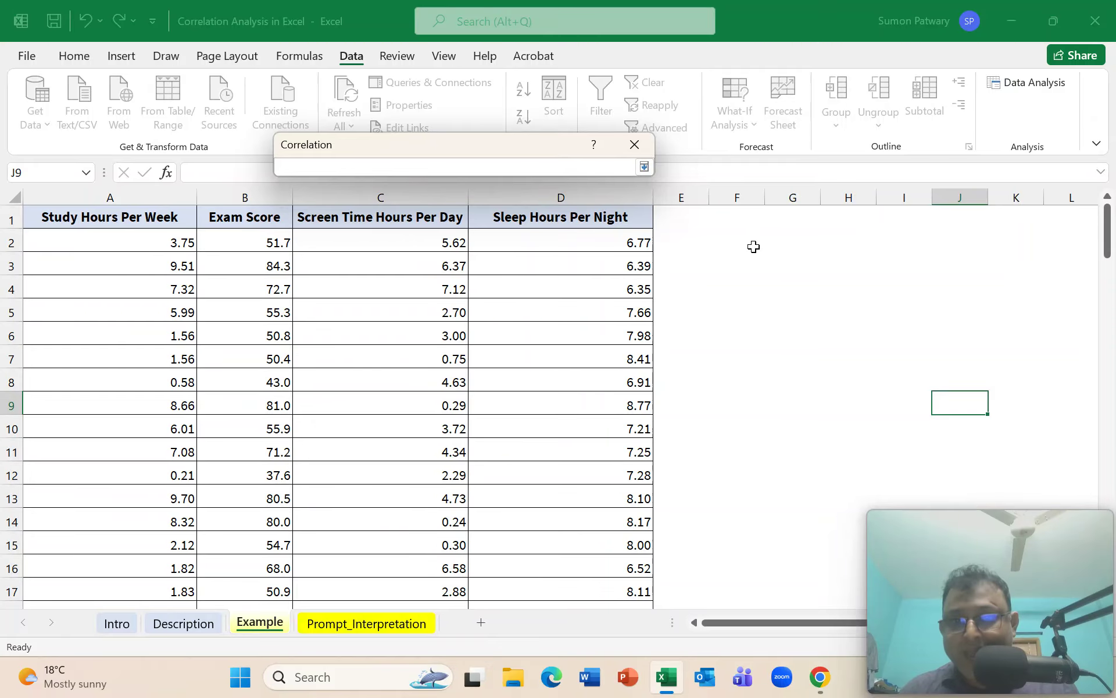
pyautogui.click(753, 247)
pyautogui.press('Return')
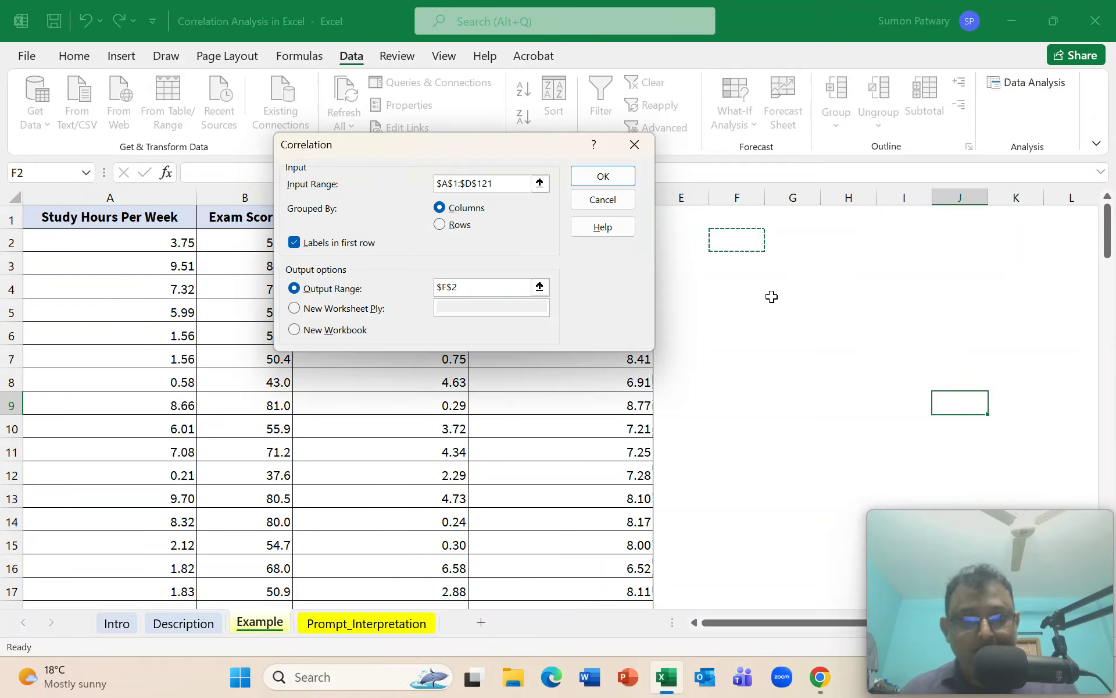
pyautogui.click(603, 177)
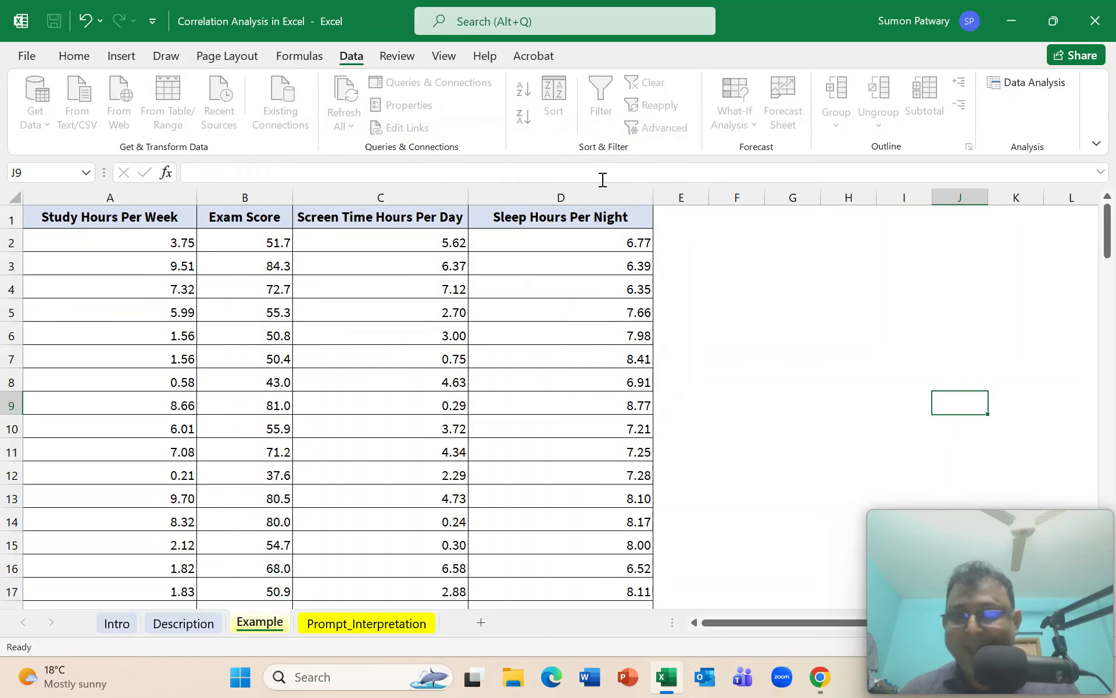
pyautogui.click(1049, 420)
pyautogui.moveTo(765, 197); pyautogui.dragTo(906, 198)
pyautogui.hotkey('ctrl', 'z')
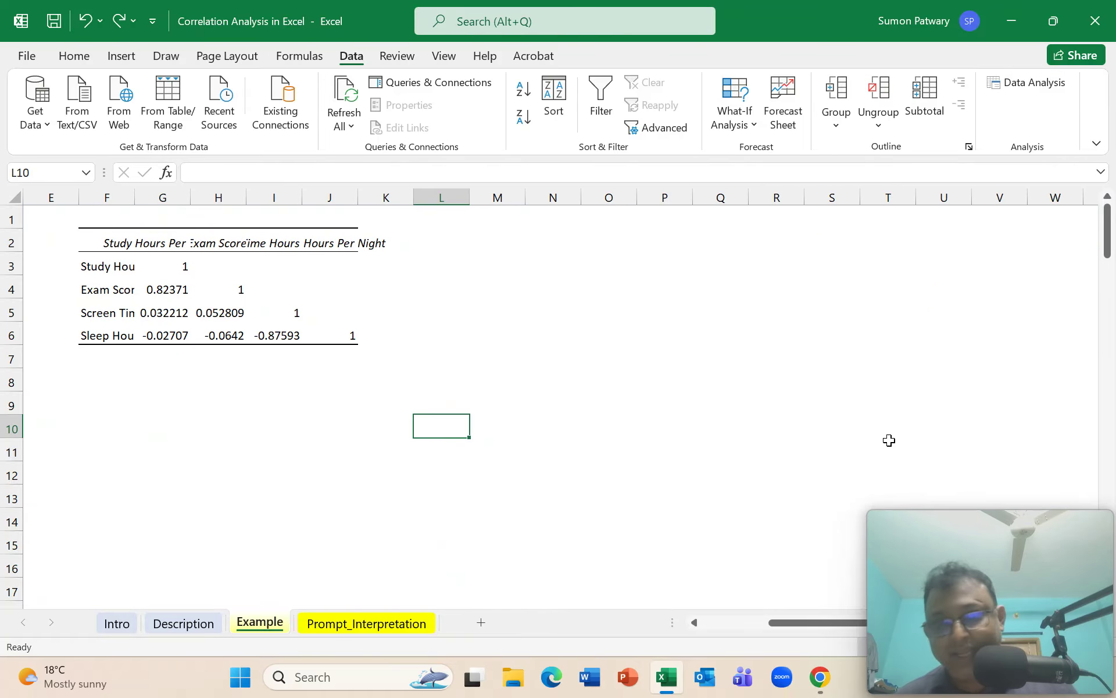
# Step: Autofit the widths of columns F to J to the correlation matrix's labels and values
pyautogui.moveTo(785, 624); pyautogui.dragTo(689, 622)
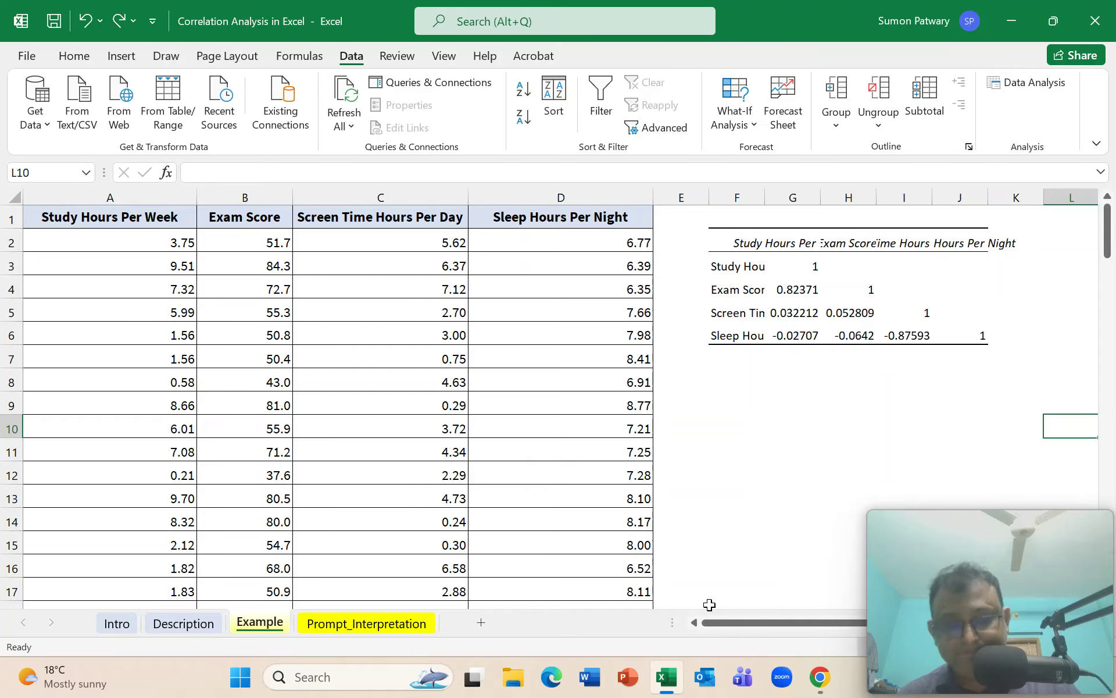
pyautogui.click(908, 428)
pyautogui.moveTo(737, 198); pyautogui.dragTo(967, 180)
pyautogui.doubleClick(876, 198)
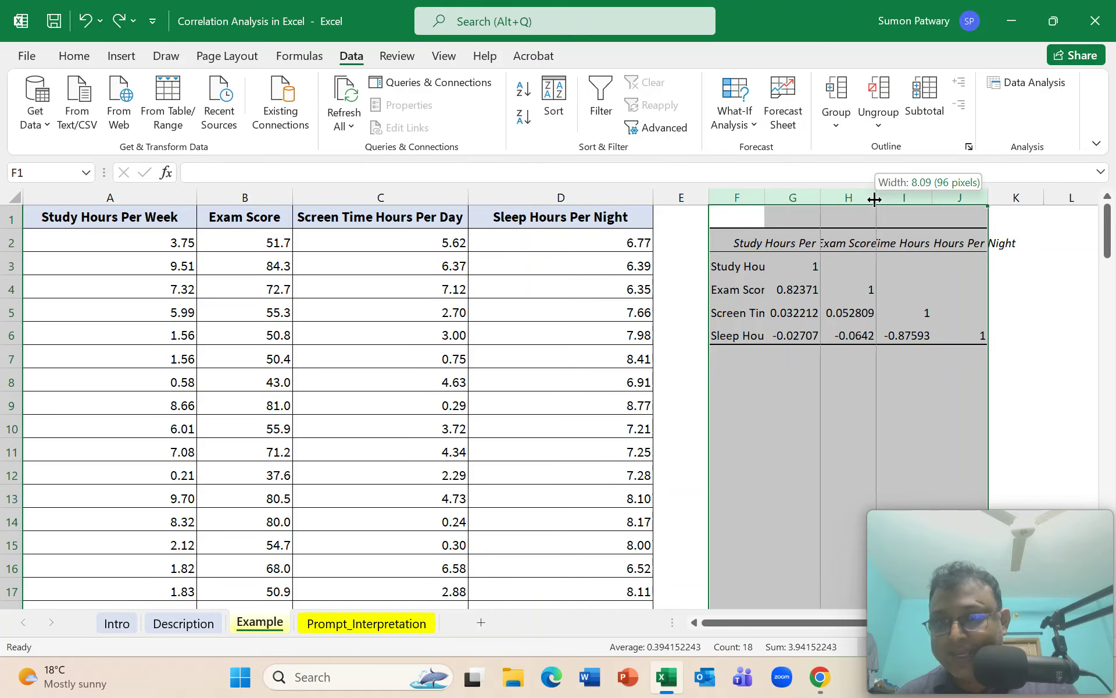
pyautogui.moveTo(818, 471); pyautogui.dragTo(818, 458)
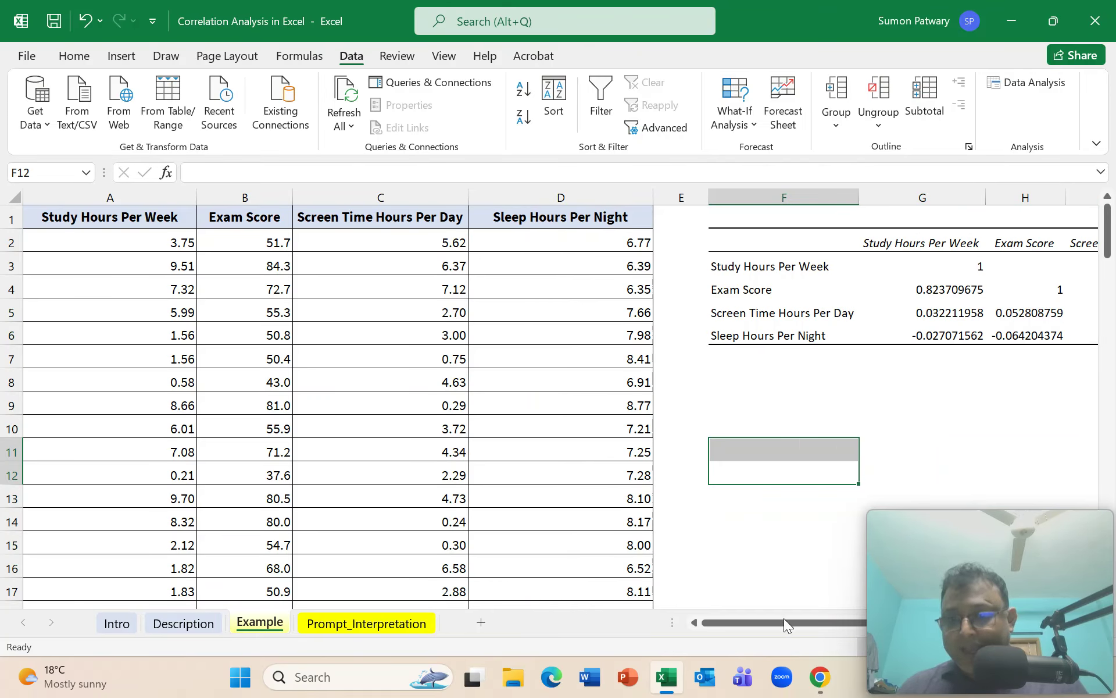
# Step: Examine the complete correlation matrix in columns F to J of the Example sheet
pyautogui.click(972, 571)
pyautogui.moveTo(963, 529); pyautogui.dragTo(235, 16)
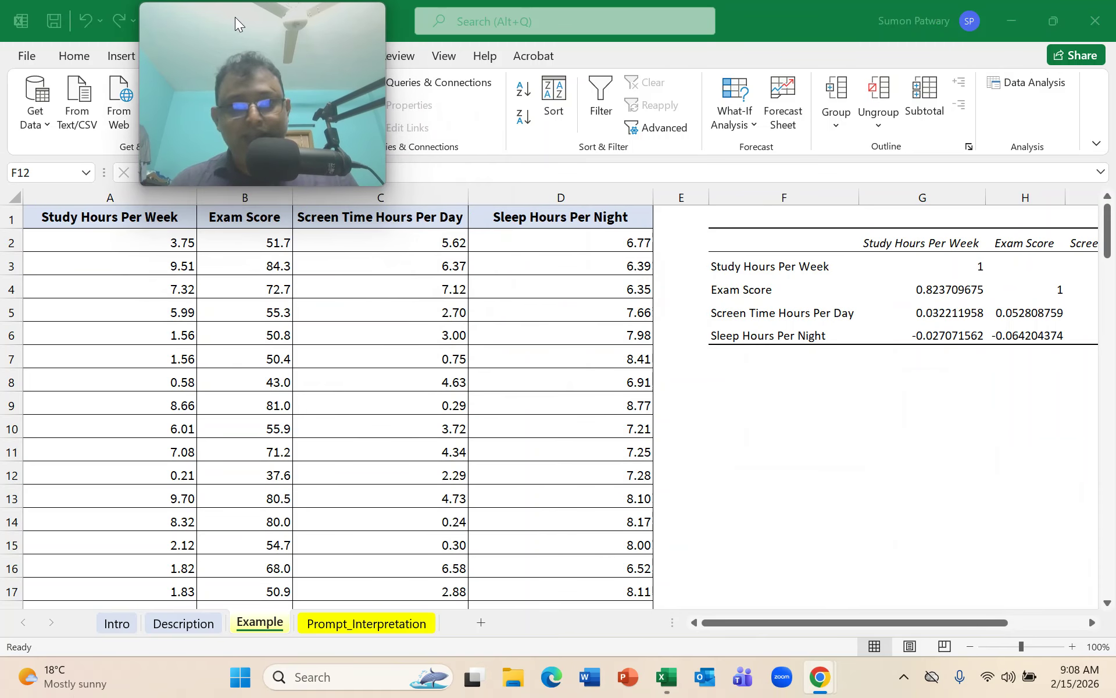
pyautogui.click(1091, 625)
pyautogui.click(1091, 625)
pyautogui.click(1091, 625)
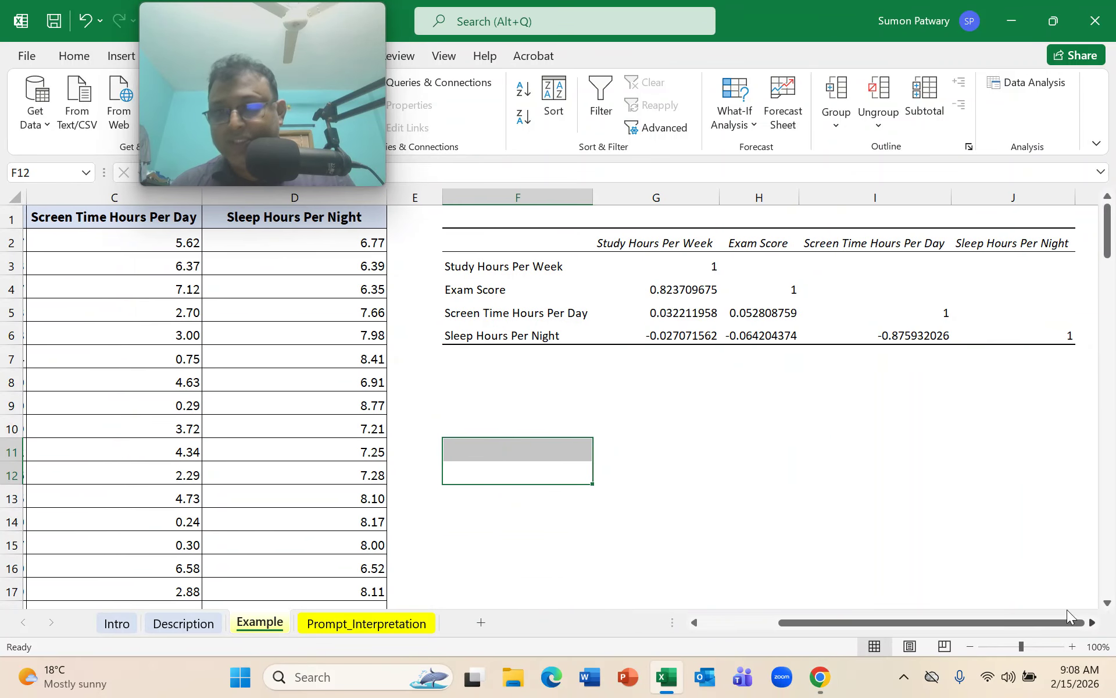
pyautogui.click(1010, 519)
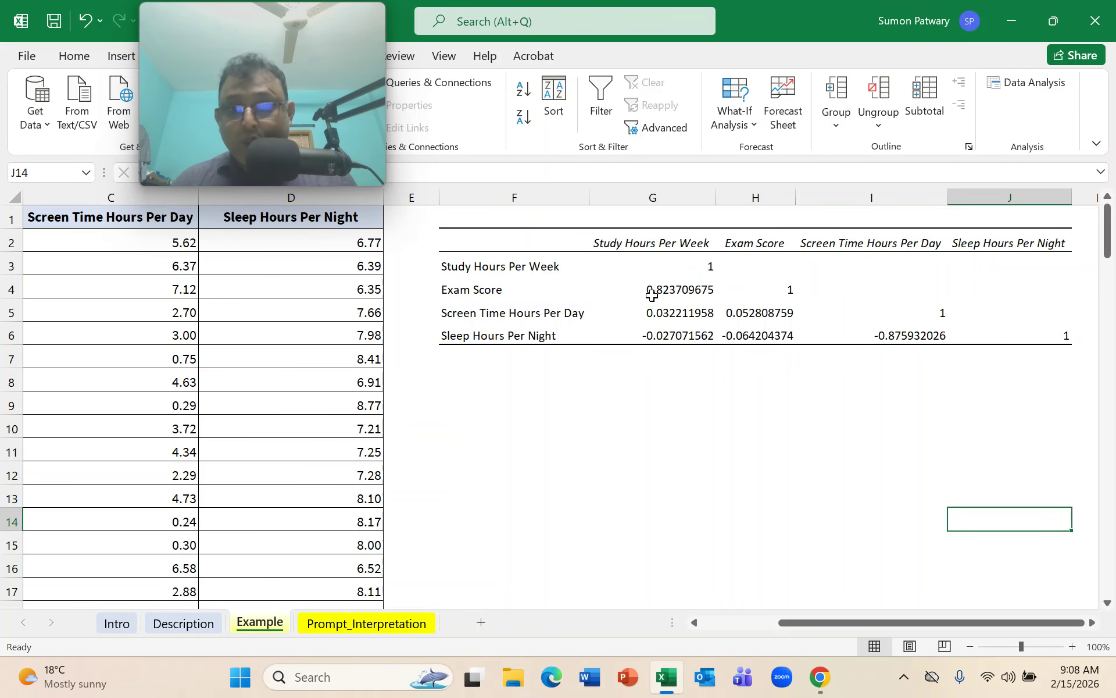
# Step: Review the correlation strength ranges on the Description sheet and return to the Example sheet
pyautogui.click(195, 629)
pyautogui.scroll(7, 509, 544)
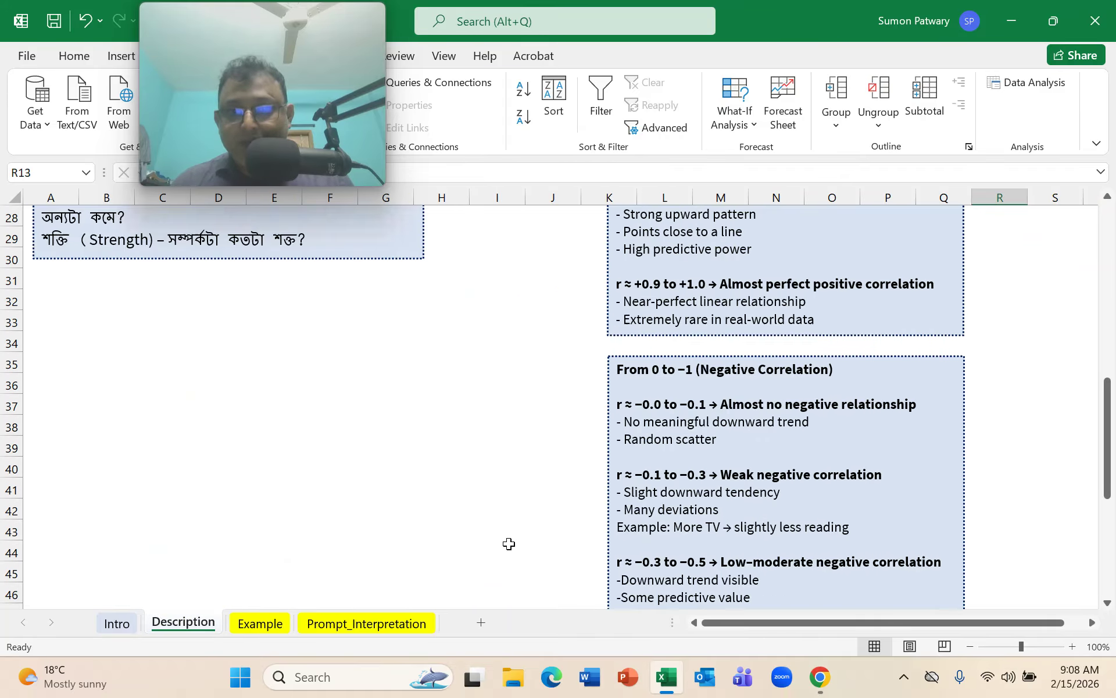
pyautogui.scroll(2, 509, 543)
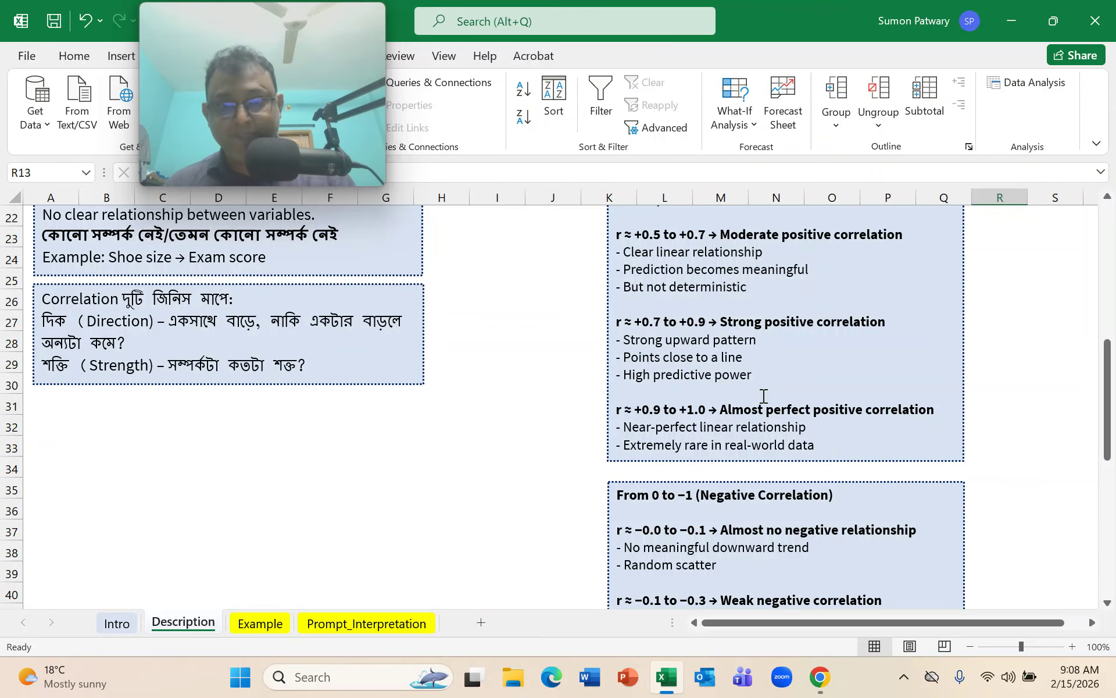
pyautogui.hotkey('alt', 'Tab')
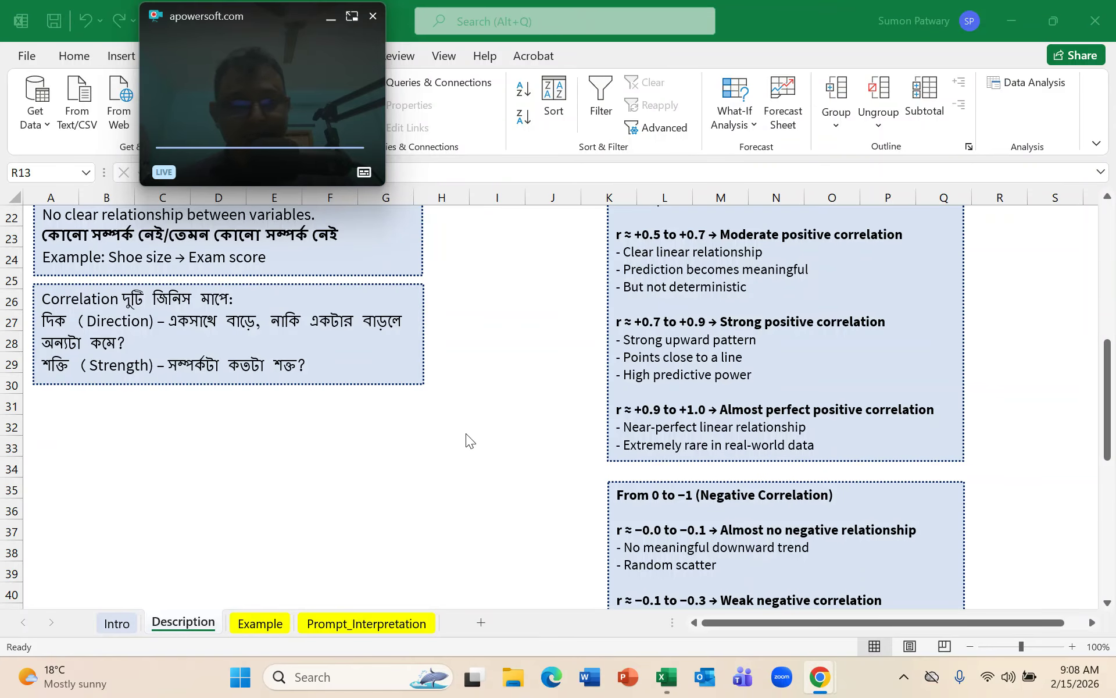
pyautogui.hotkey('alt', 'Tab')
pyautogui.click(276, 625)
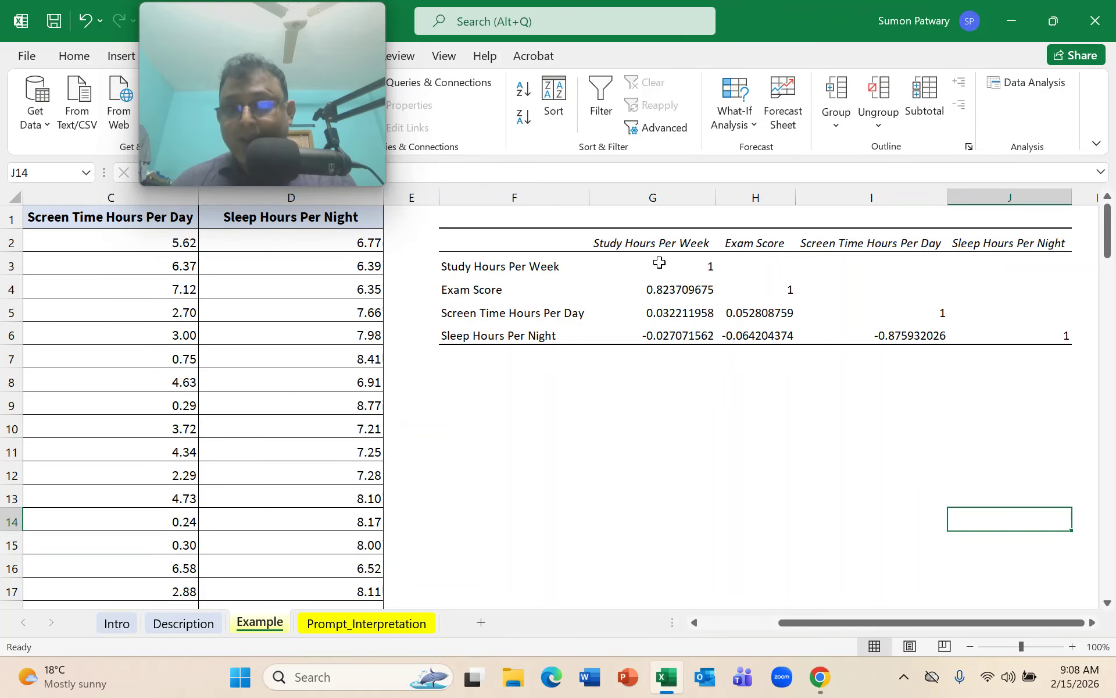
# Step: Start a CORREL formula in cell F8, below the correlation matrix on the Example sheet
pyautogui.moveTo(832, 622); pyautogui.dragTo(717, 618)
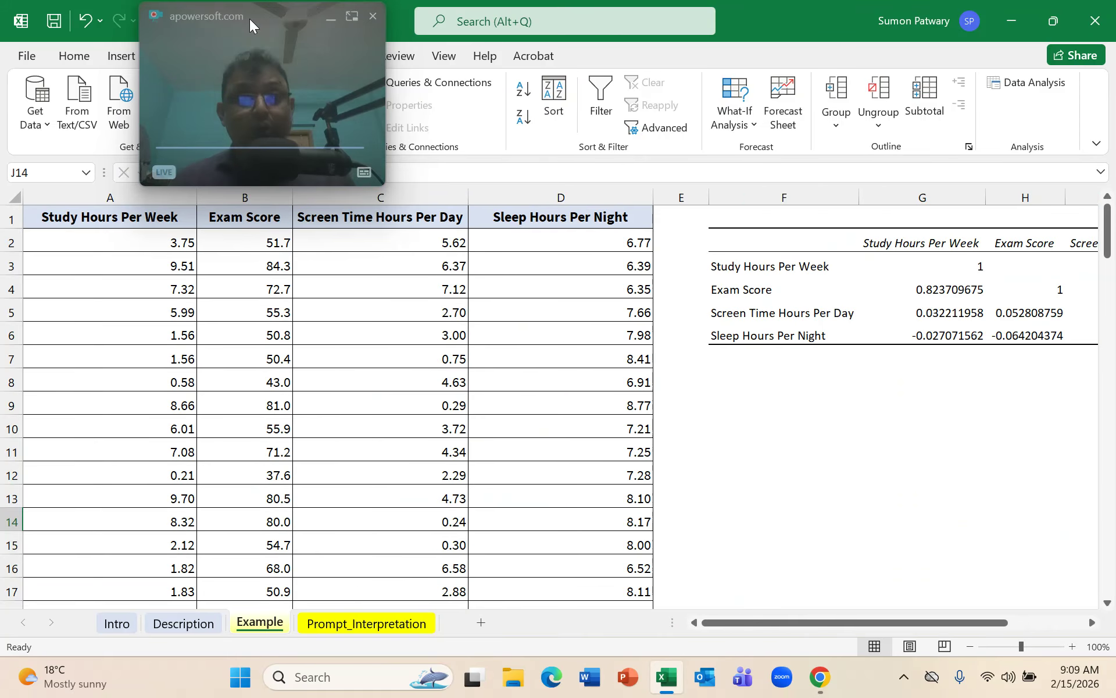
pyautogui.moveTo(250, 10); pyautogui.dragTo(555, 8)
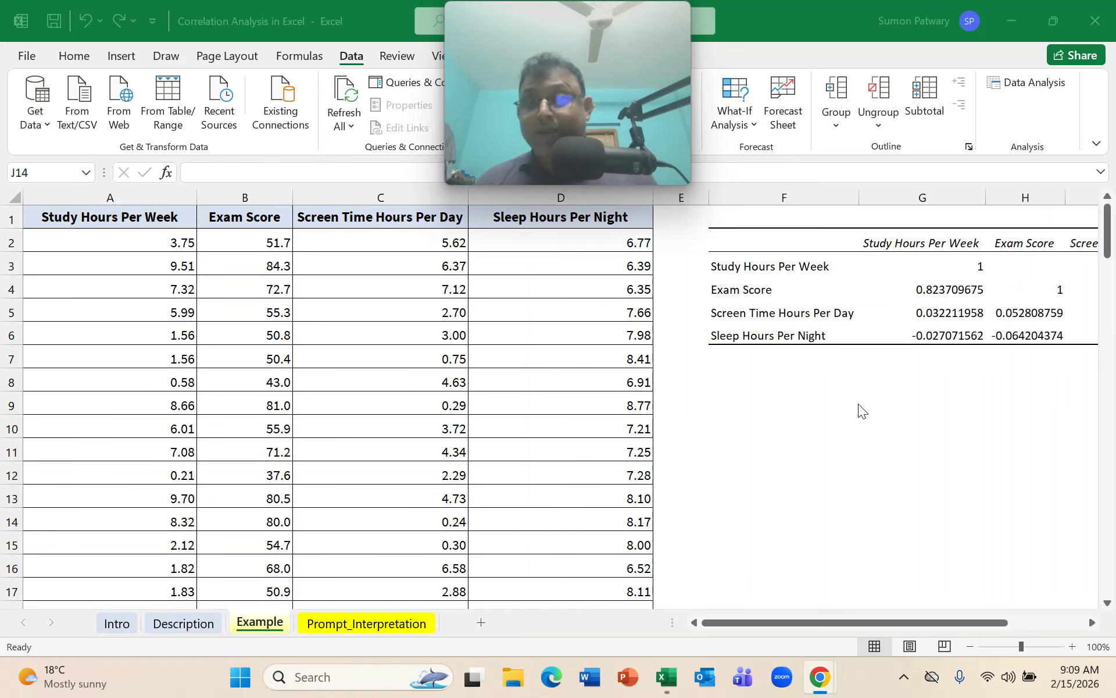
pyautogui.click(825, 408)
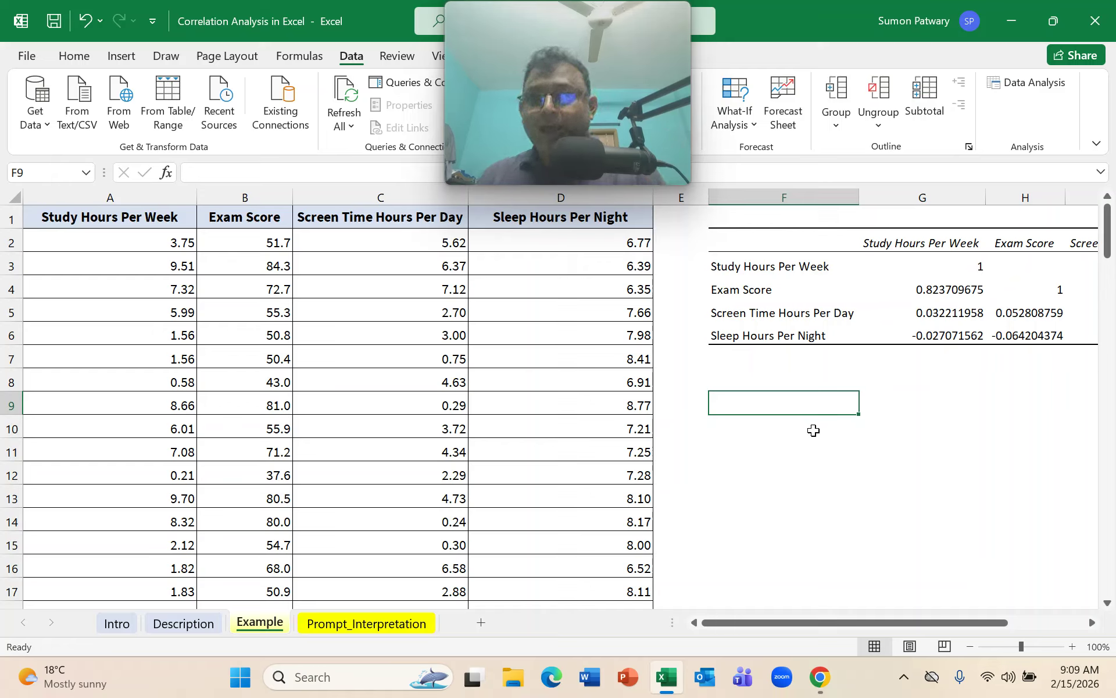
pyautogui.click(923, 459)
pyautogui.click(787, 386)
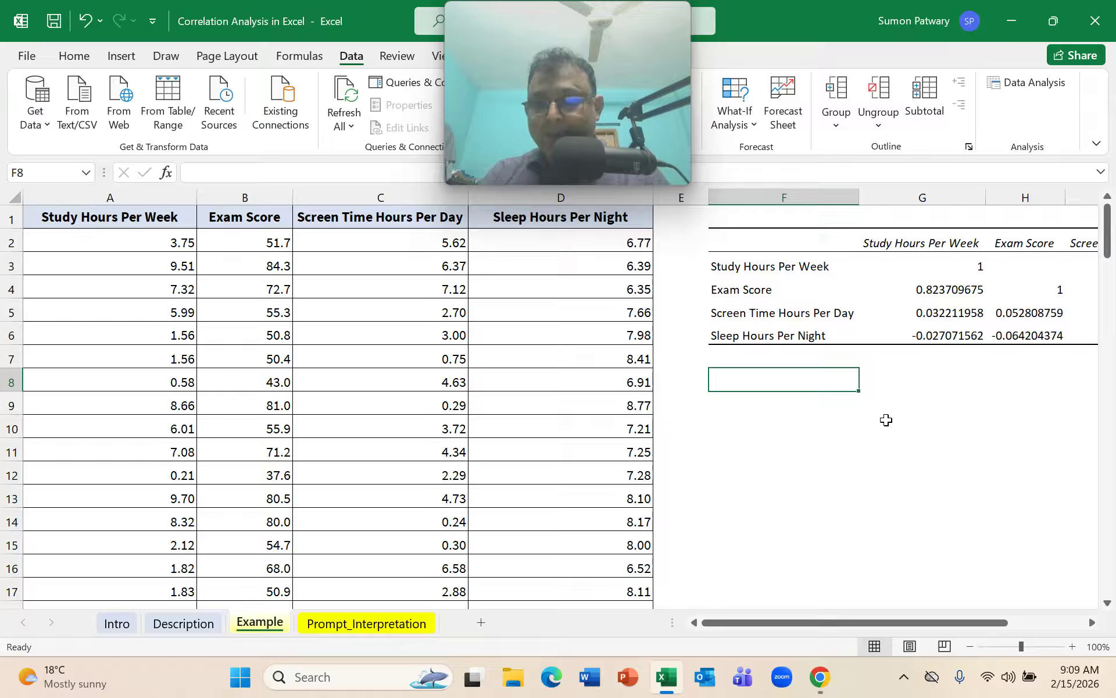
pyautogui.write('=corr')
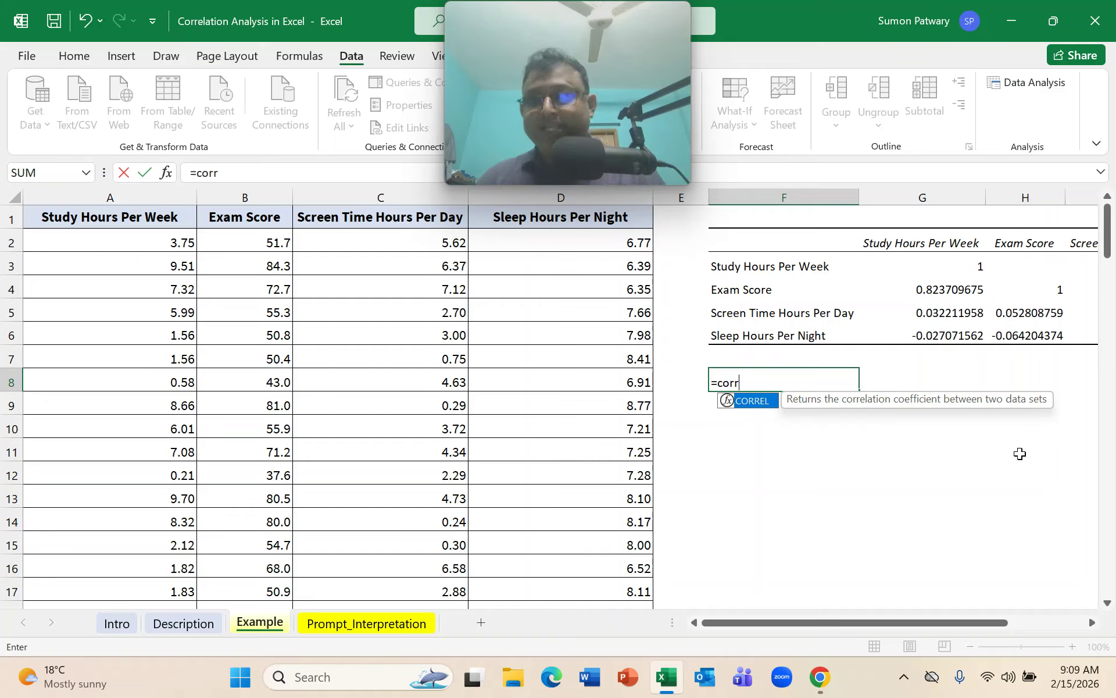
pyautogui.press('Tab')
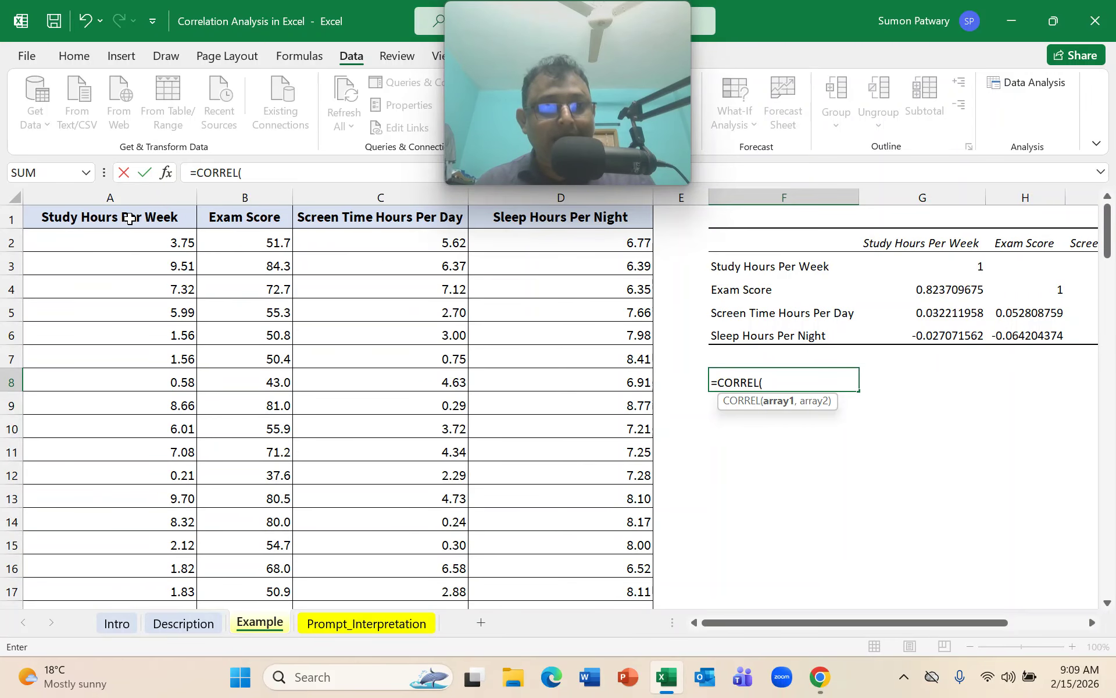
pyautogui.moveTo(129, 219); pyautogui.dragTo(120, 406)
pyautogui.scroll(20, 135, 451)
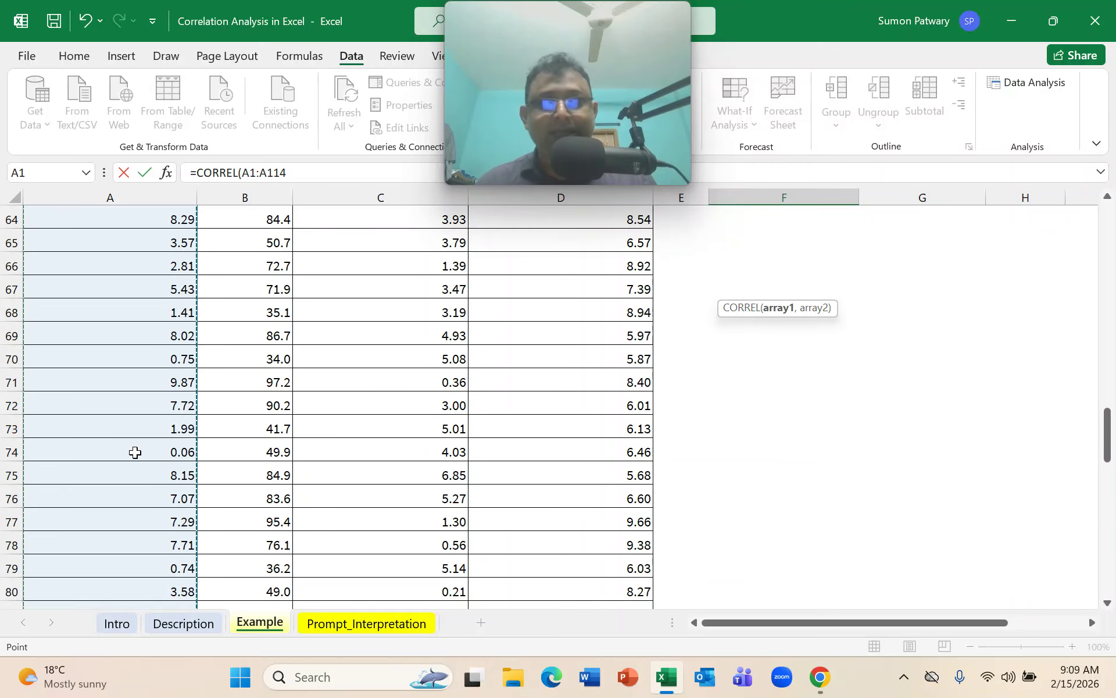
pyautogui.scroll(13, 134, 452)
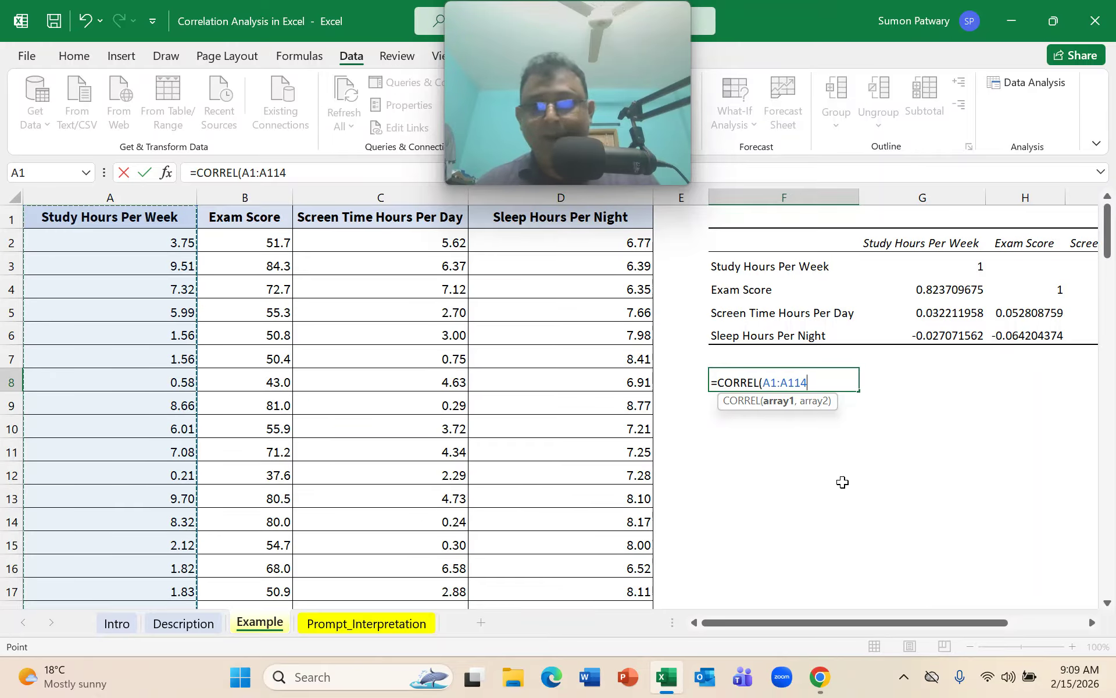
pyautogui.press('BackSpace')
pyautogui.press('BackSpace')
pyautogui.press('BackSpace')
pyautogui.press('BackSpace')
pyautogui.press('BackSpace')
pyautogui.press('BackSpace')
pyautogui.press('BackSpace')
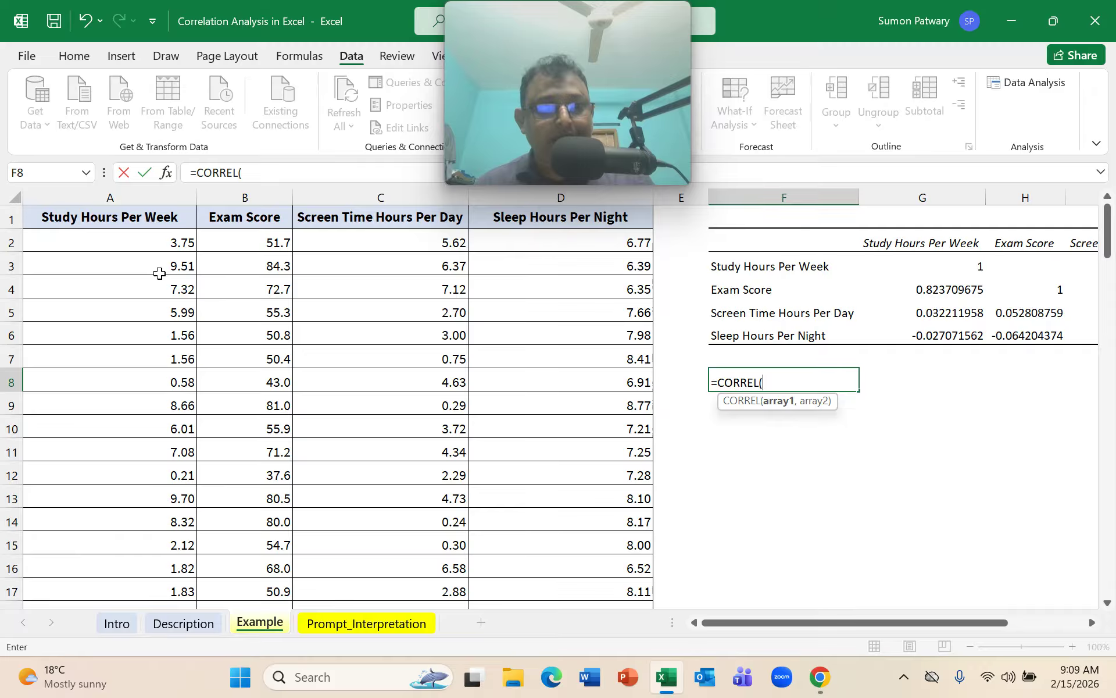
# Step: Set the CORREL formula's first array to the study hours in A2:A121, excluding the header
pyautogui.moveTo(144, 243); pyautogui.dragTo(124, 563)
pyautogui.scroll(19, 492, 563)
pyautogui.scroll(16, 492, 562)
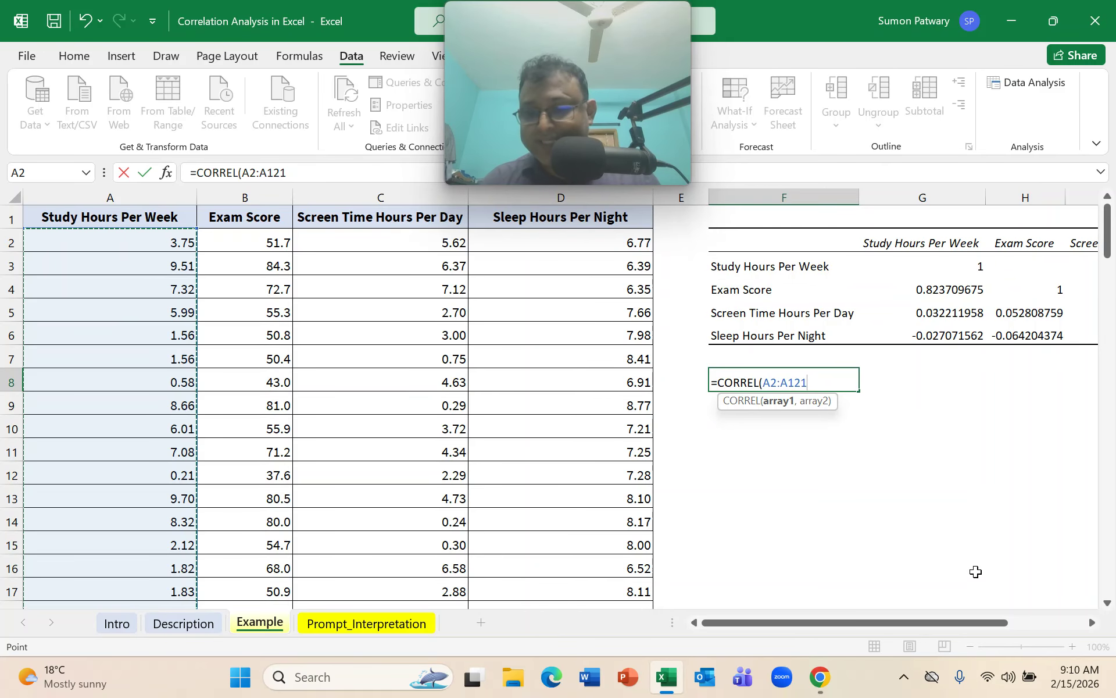
pyautogui.write(',')
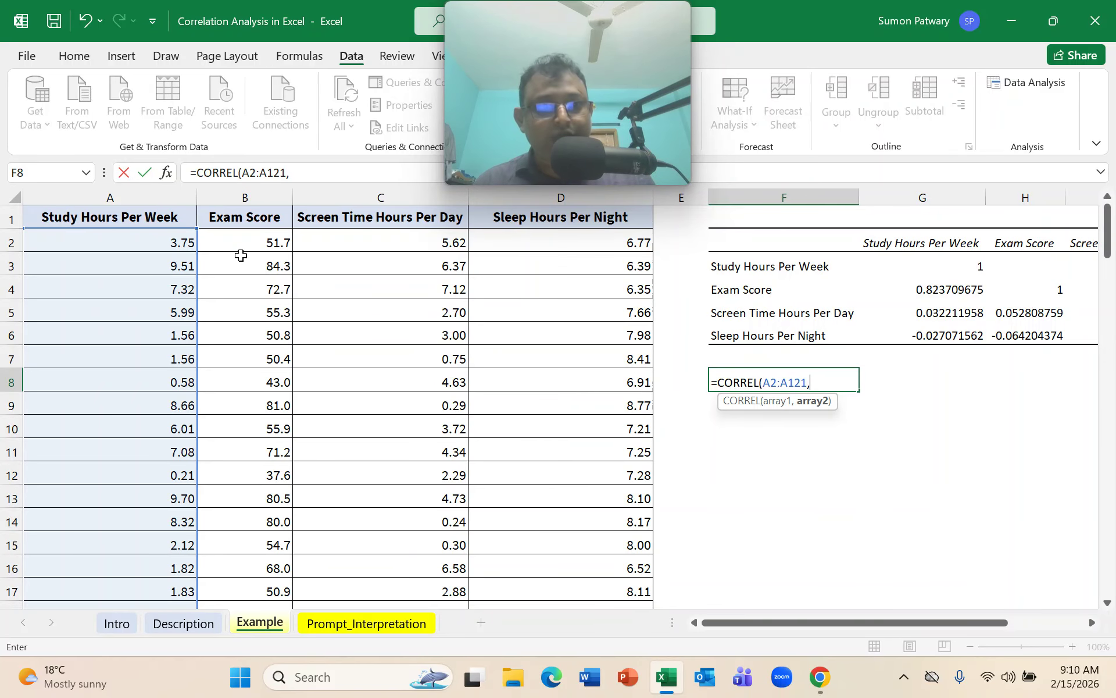
# Step: Set the second array to the exam scores in B2:B121 and enter the completed CORREL formula in F8
pyautogui.moveTo(240, 239); pyautogui.dragTo(255, 559)
pyautogui.scroll(9, 783, 527)
pyautogui.scroll(20, 782, 528)
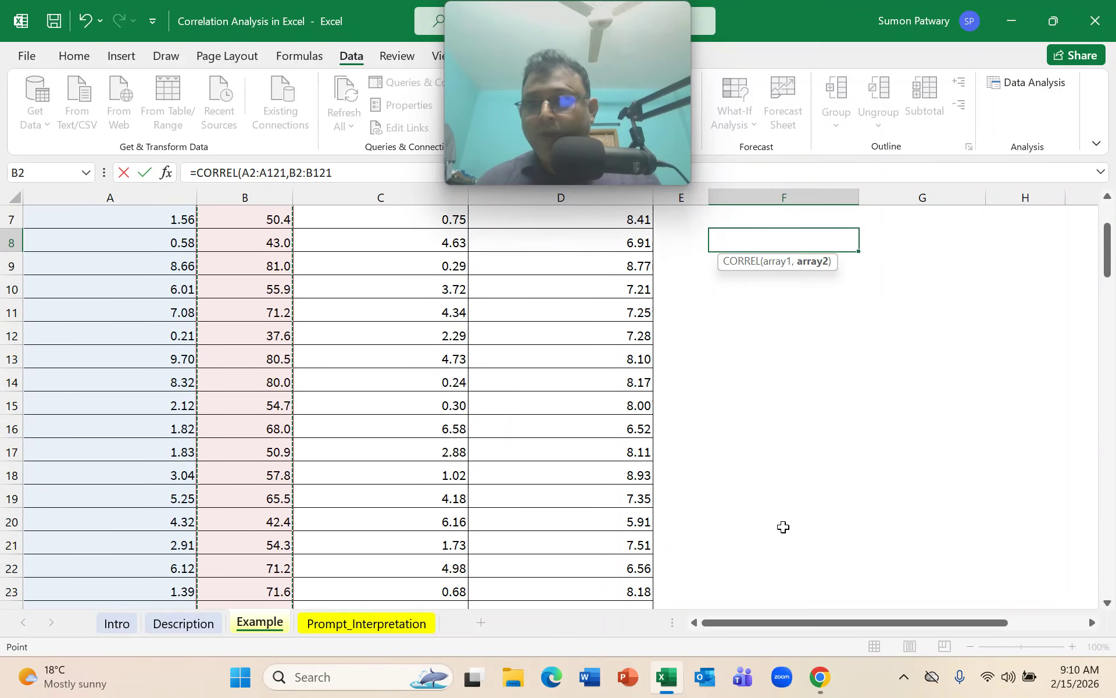
pyautogui.write(')')
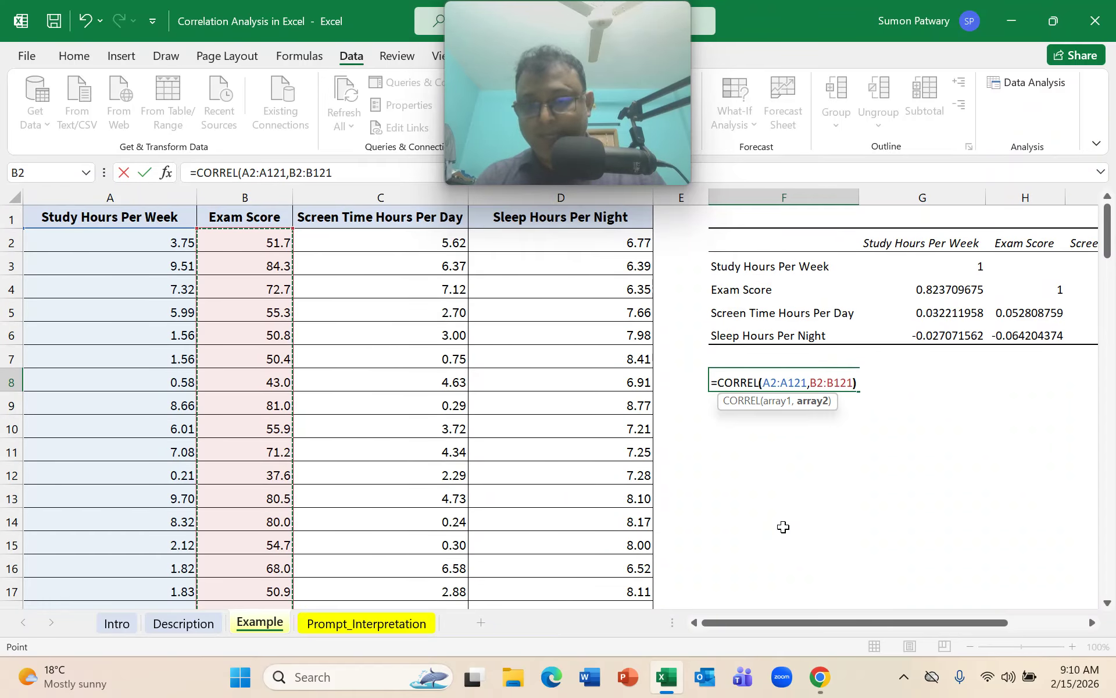
pyautogui.hotkey('ctrl', 'Return')
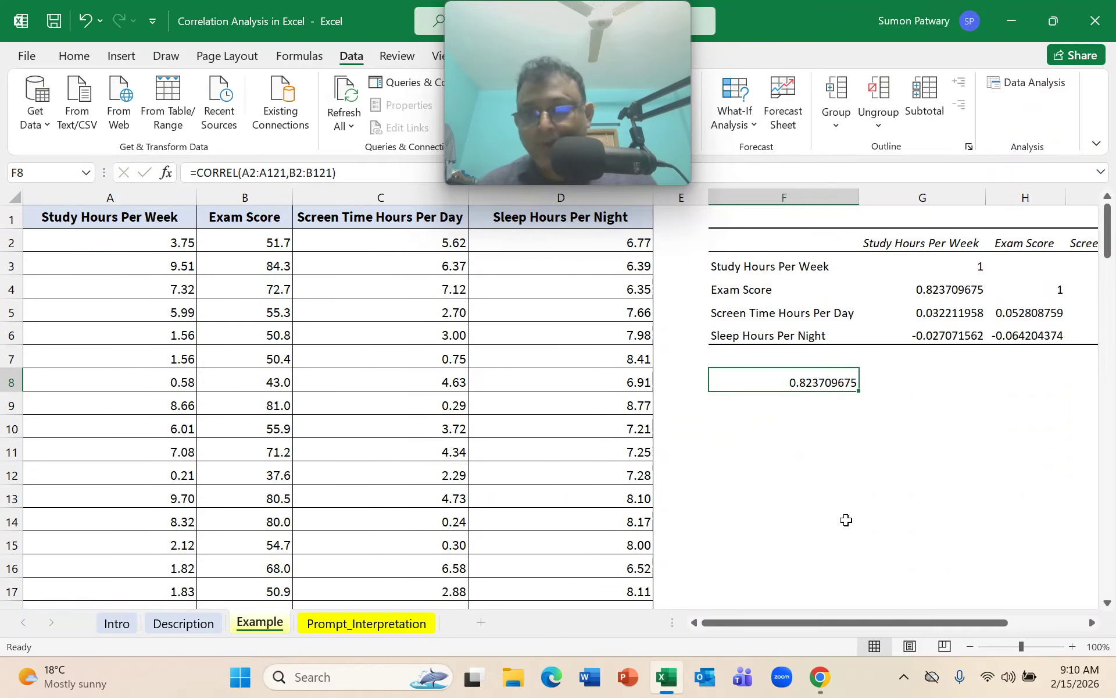
pyautogui.click(846, 519)
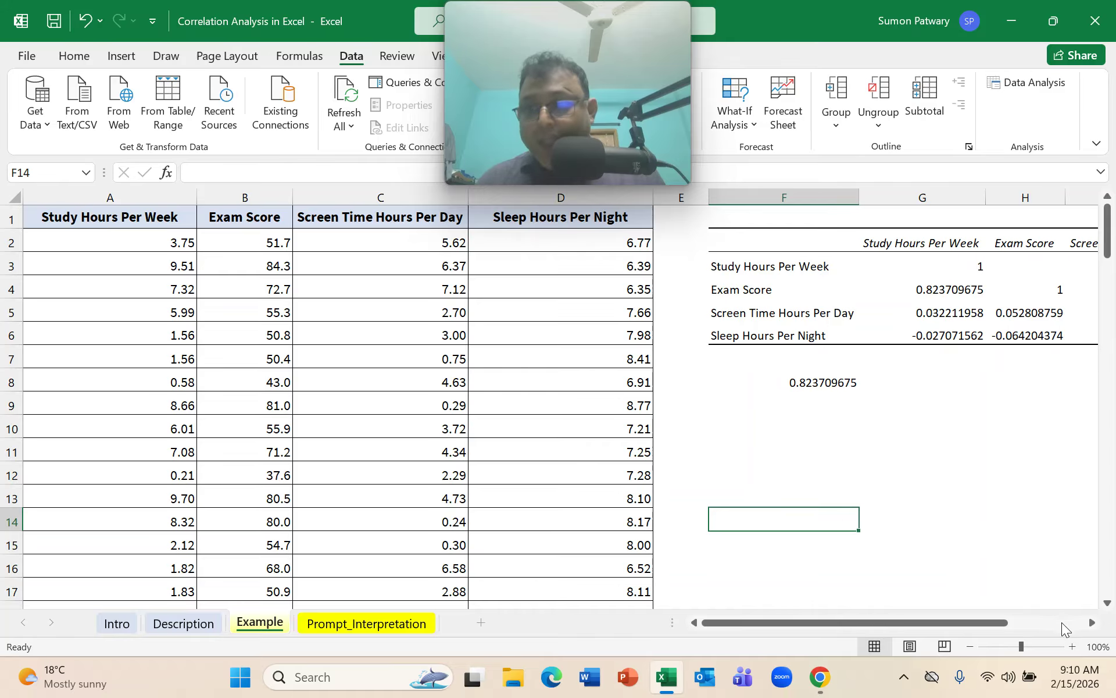
# Step: Apply all borders to the correlation matrix in F2:J6
pyautogui.click(1092, 623)
pyautogui.click(1092, 623)
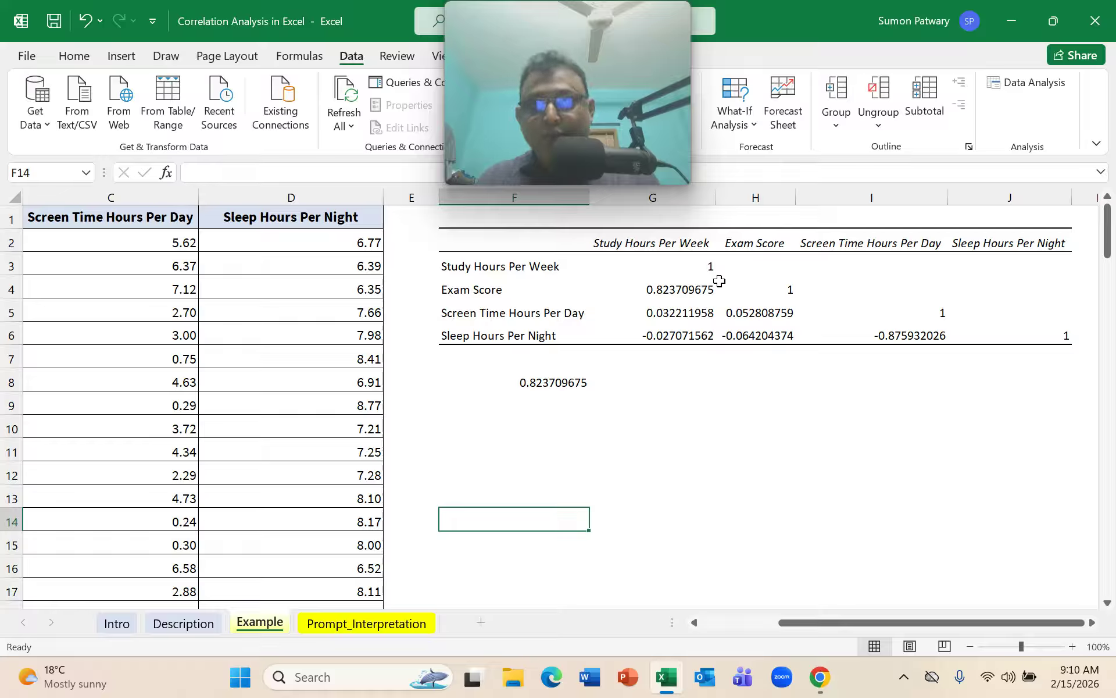
pyautogui.click(803, 465)
pyautogui.moveTo(552, 245); pyautogui.dragTo(1011, 325)
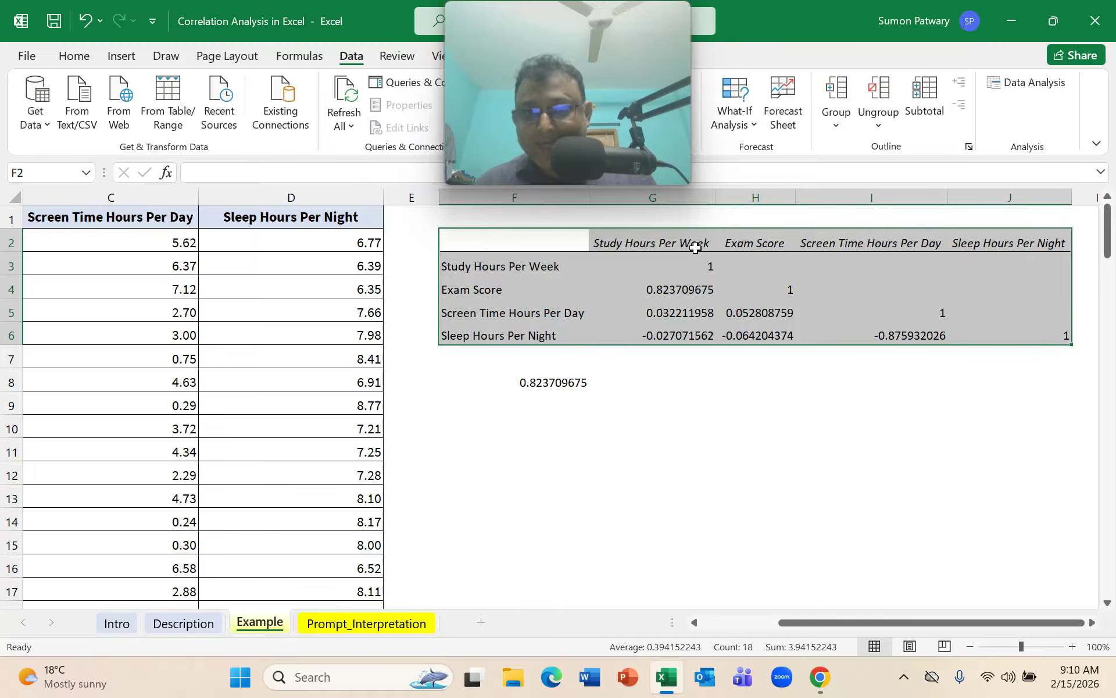
pyautogui.click(75, 56)
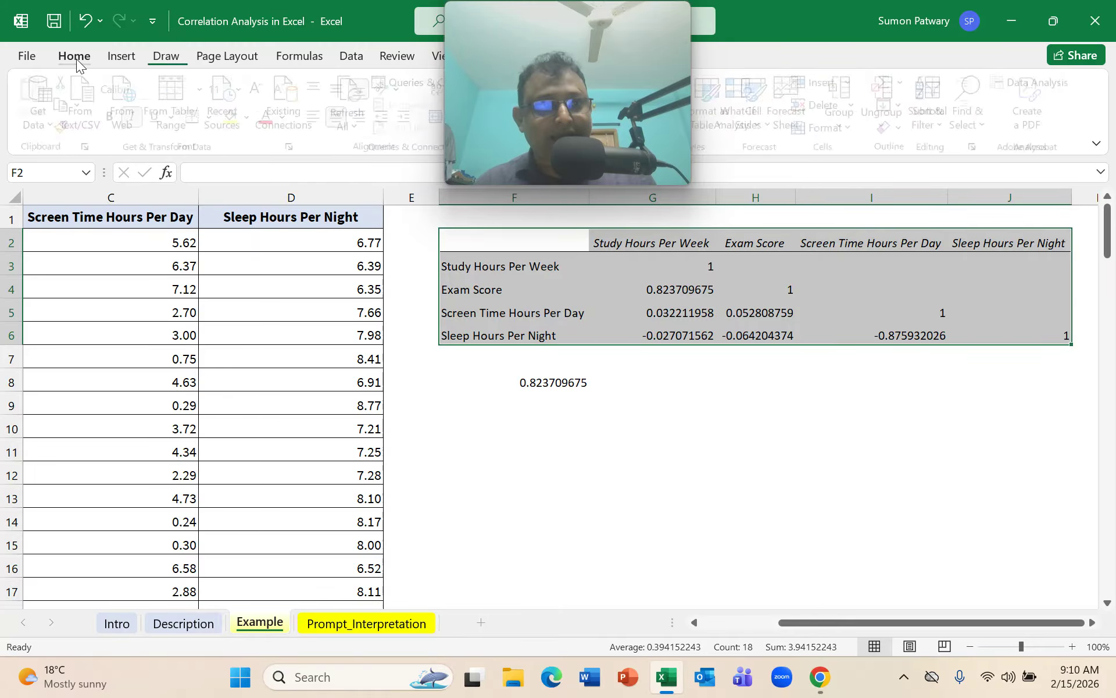
pyautogui.click(214, 118)
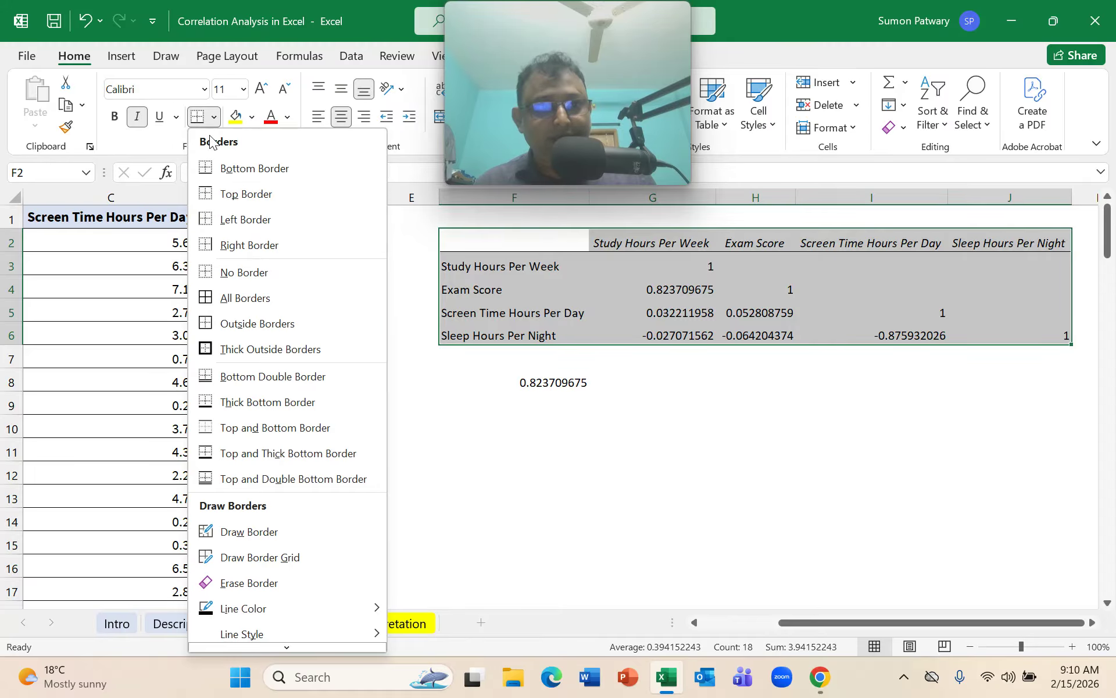
pyautogui.click(250, 298)
pyautogui.click(877, 467)
pyautogui.click(1064, 491)
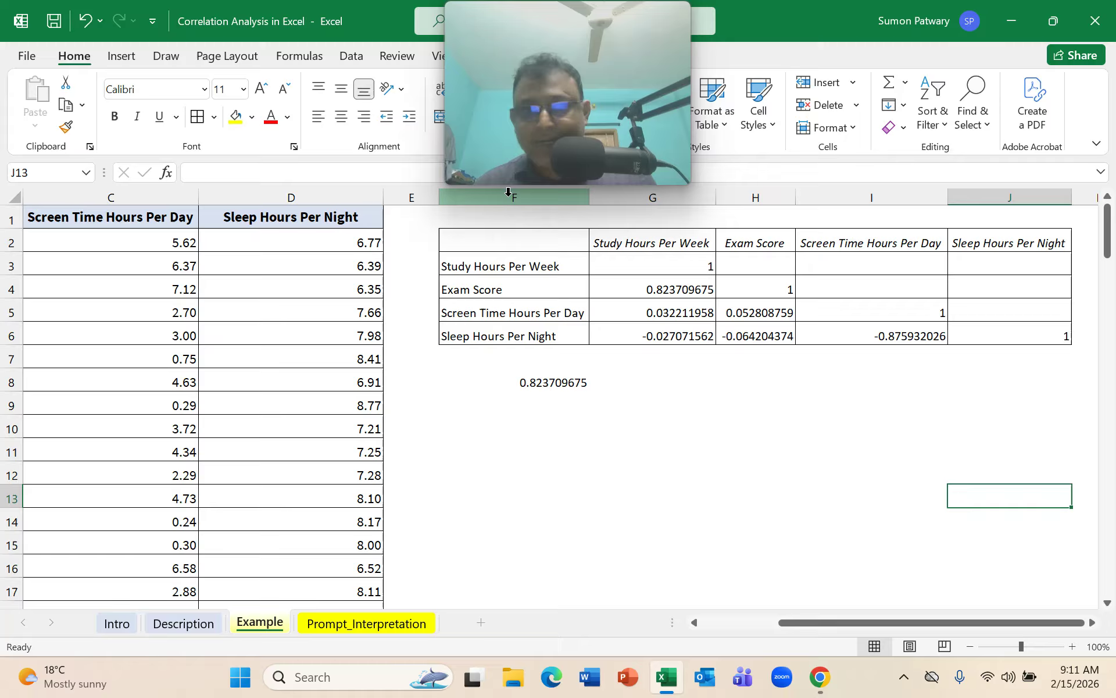
# Step: Copy the correlation matrix in F2:J6 and paste it into a ChatGPT prompt in Chrome, adding a line break below it
pyautogui.moveTo(536, 242); pyautogui.dragTo(988, 336)
pyautogui.rightClick(742, 243)
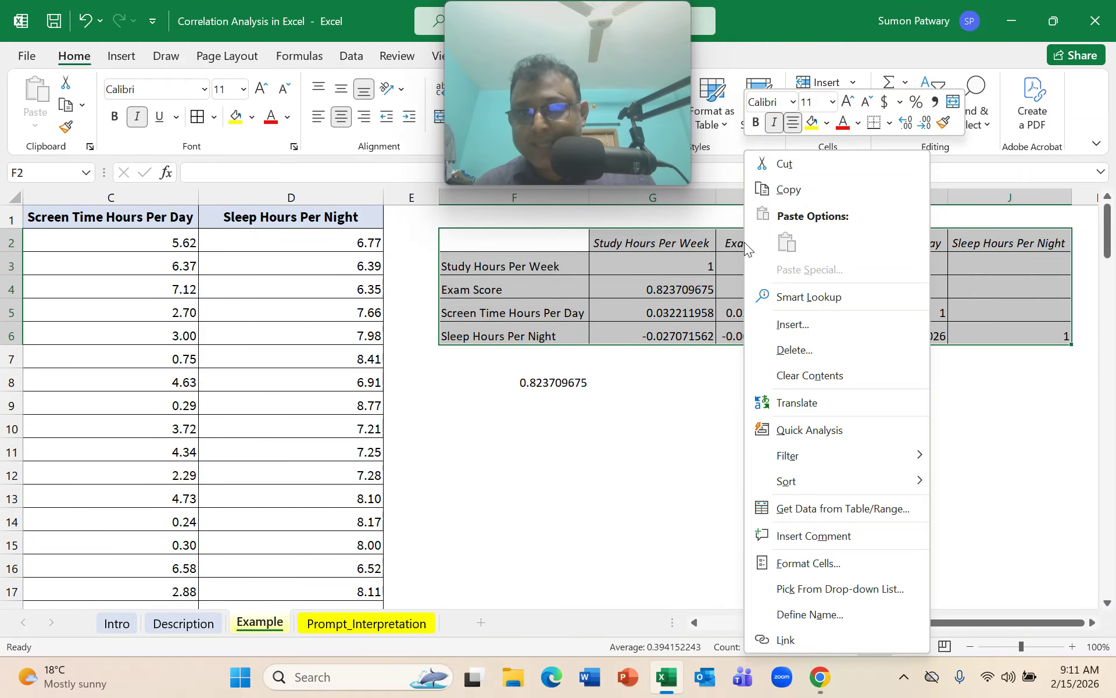
pyautogui.click(804, 194)
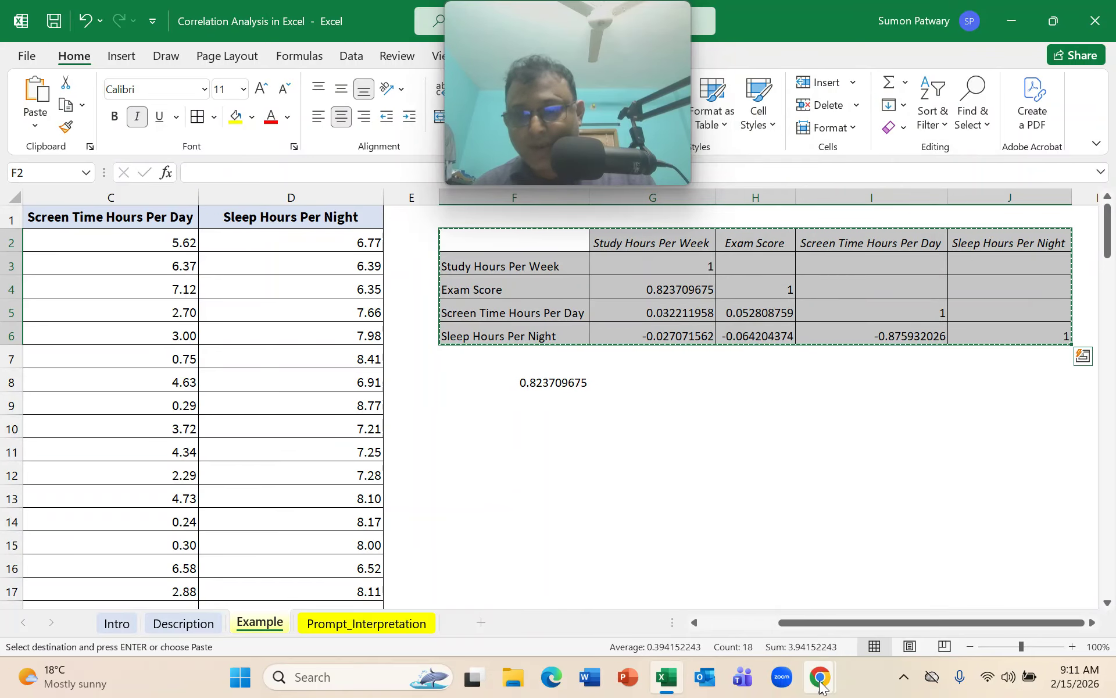
pyautogui.moveTo(820, 677)
pyautogui.click(491, 594)
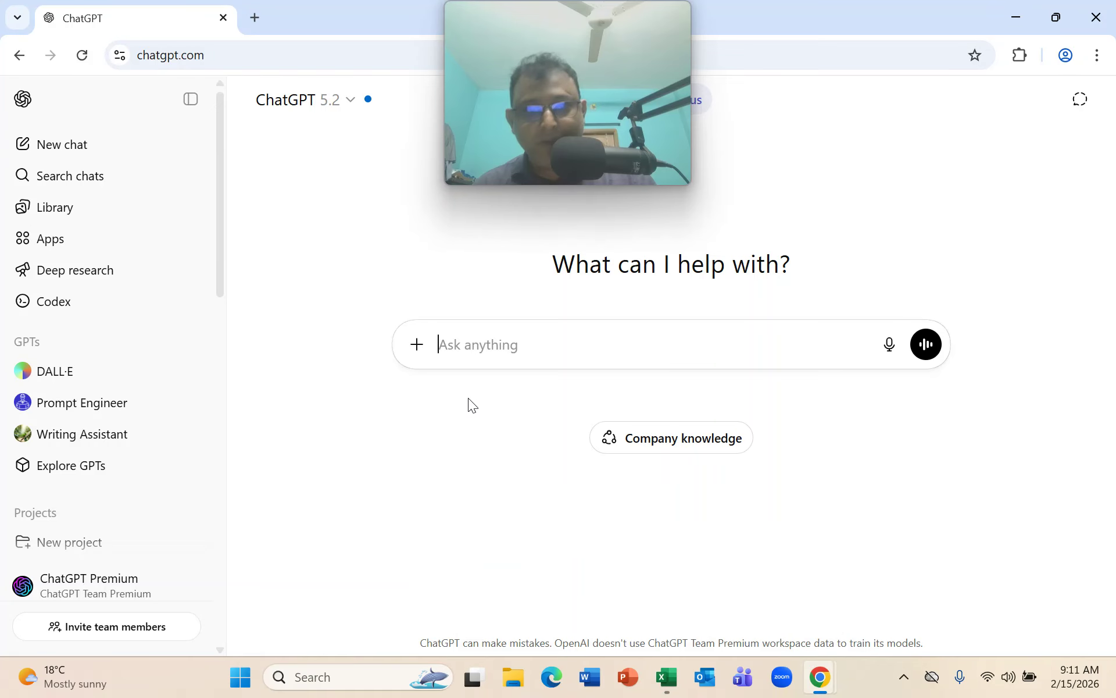
pyautogui.rightClick(494, 347)
pyautogui.click(540, 460)
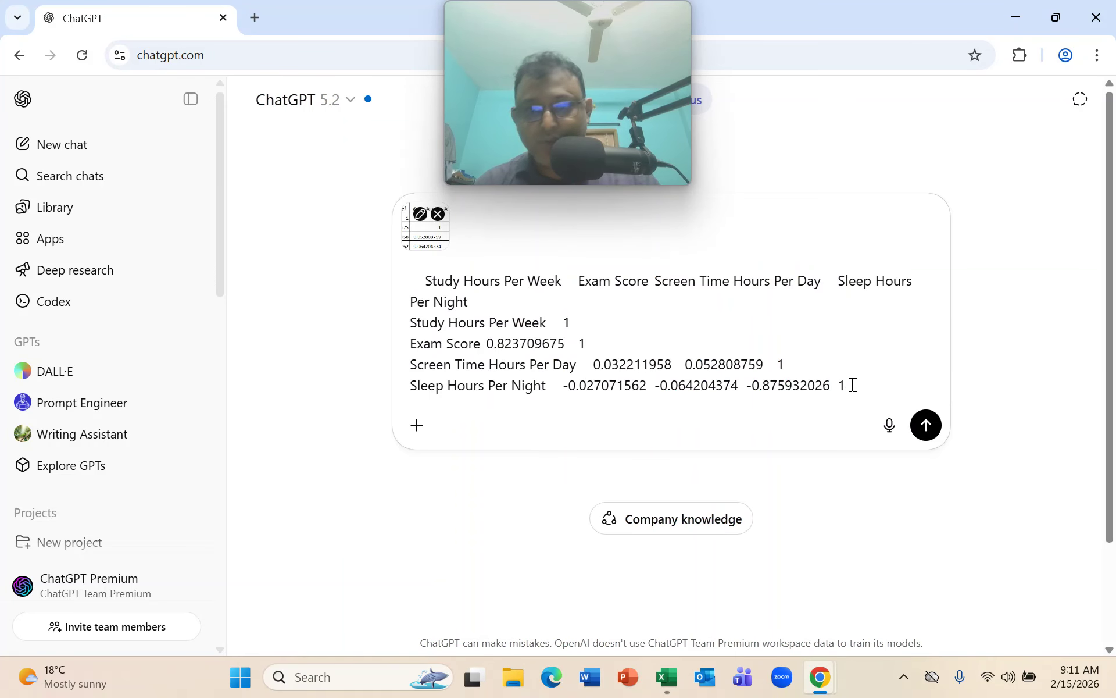
pyautogui.scroll(-1, 775, 405)
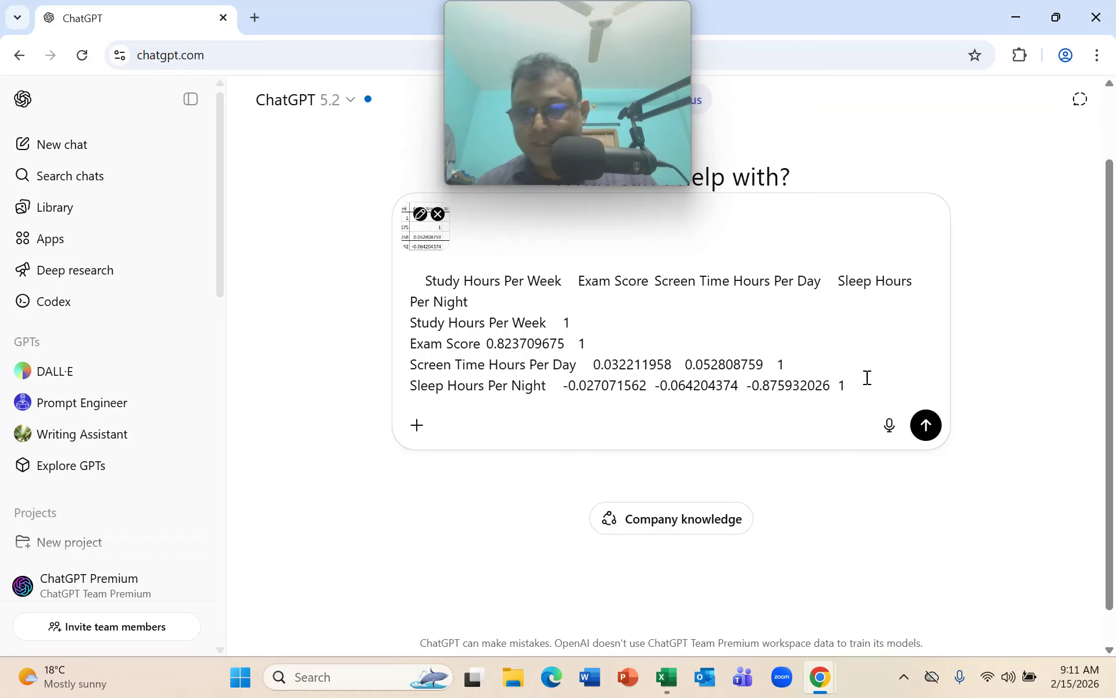
pyautogui.hotkey('shift', 'Return')
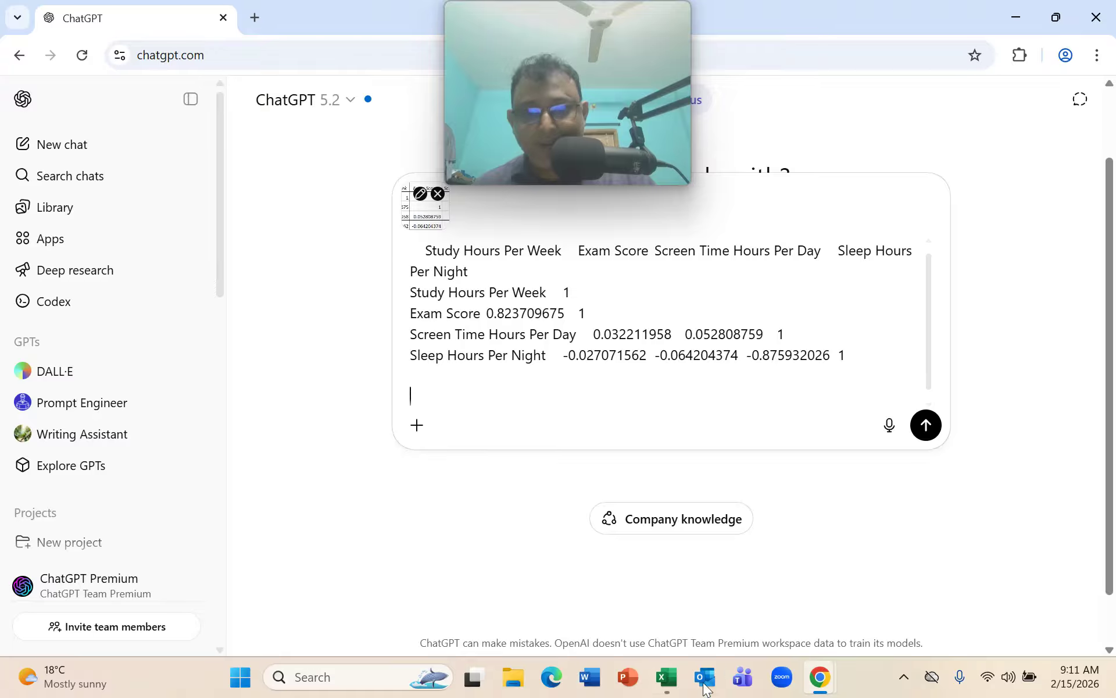
# Step: Switch to Excel, clear the copy selection on the matrix and open the Prompt_Interpretation sheet to read the sample prompt
pyautogui.click(666, 677)
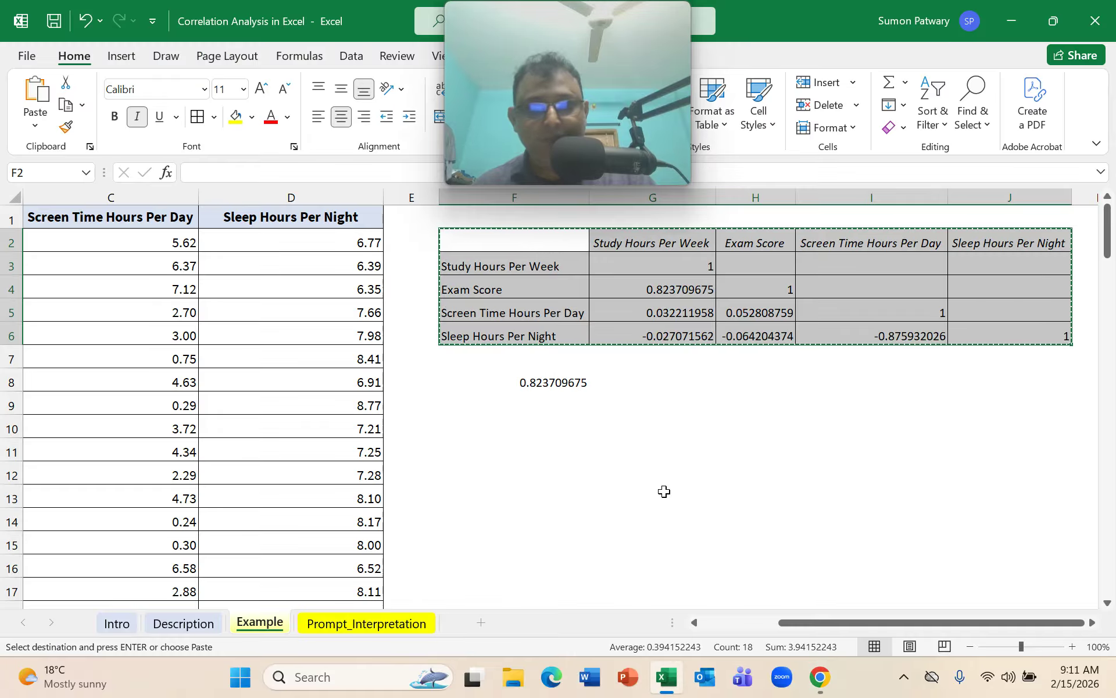
pyautogui.press('Escape')
pyautogui.click(376, 624)
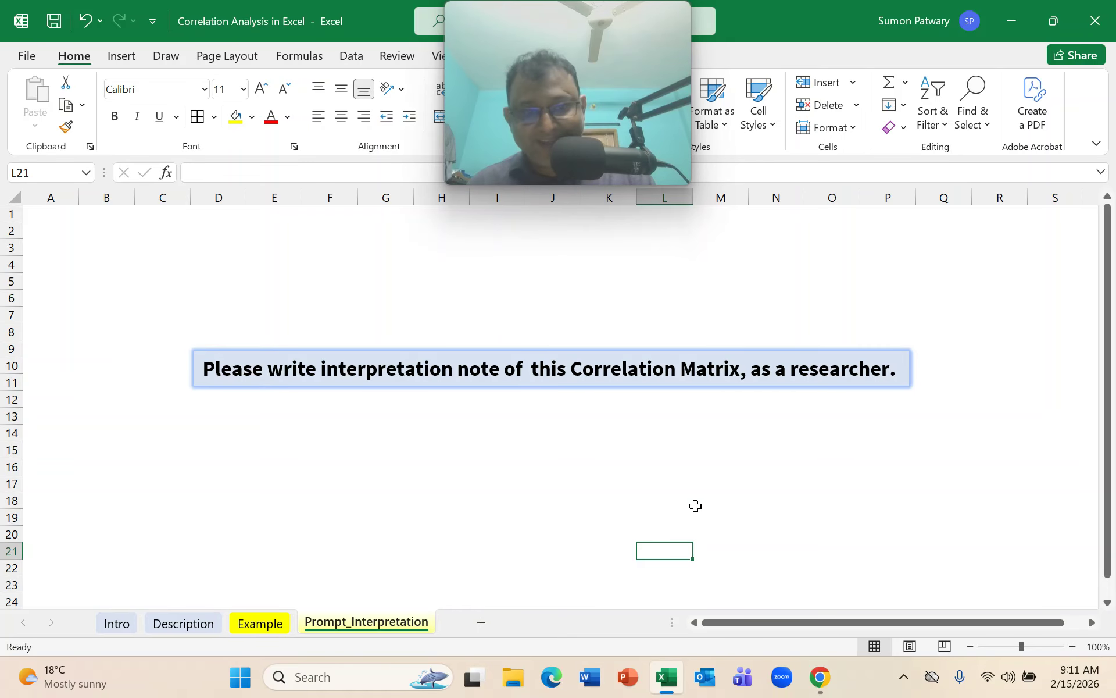
# Step: In ChatGPT, add the request "Please write interpretation note of this correlation matrix, as a researcher" below the pasted matrix
pyautogui.hotkey('alt', 'Tab')
pyautogui.write('Pl')
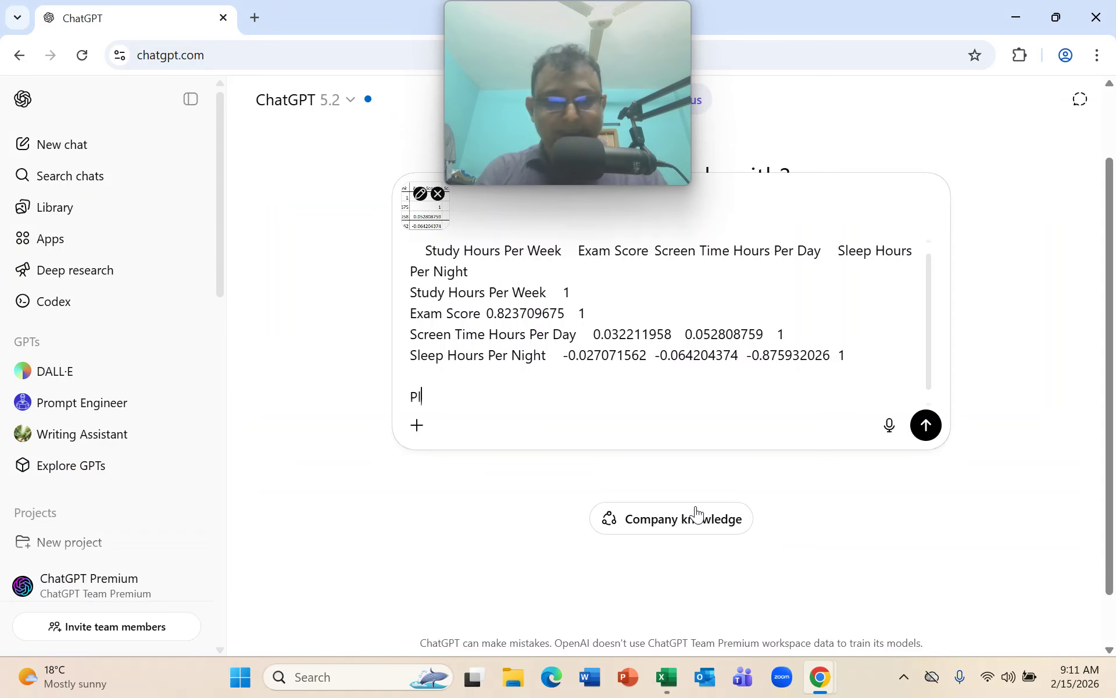
pyautogui.write('ease wri')
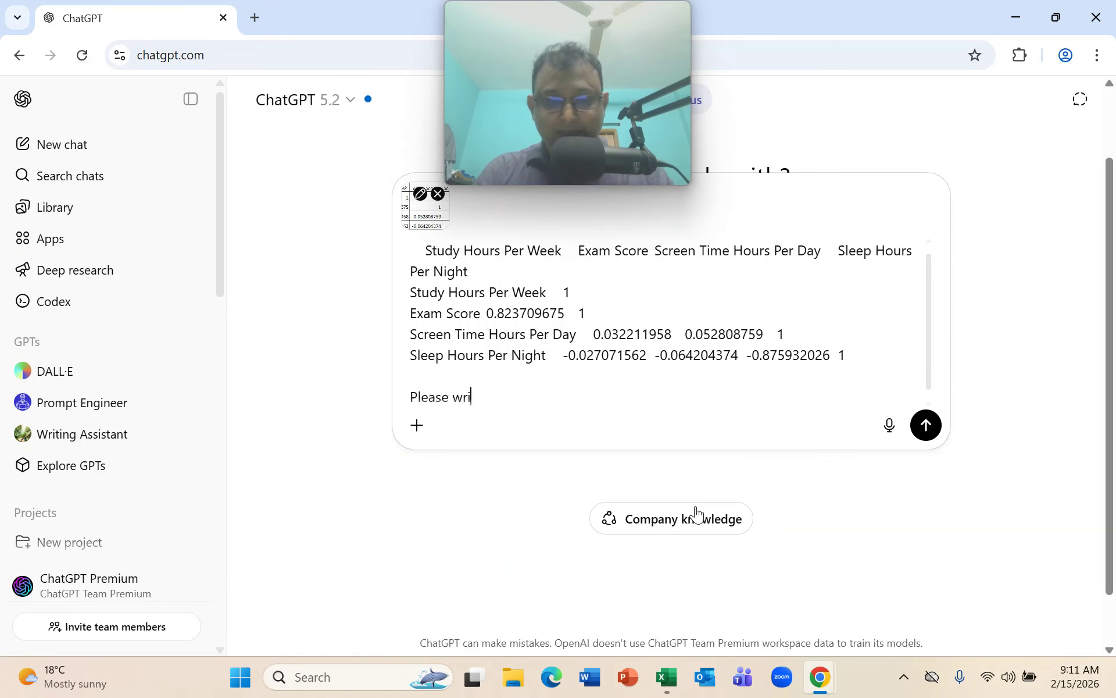
pyautogui.write('te inter')
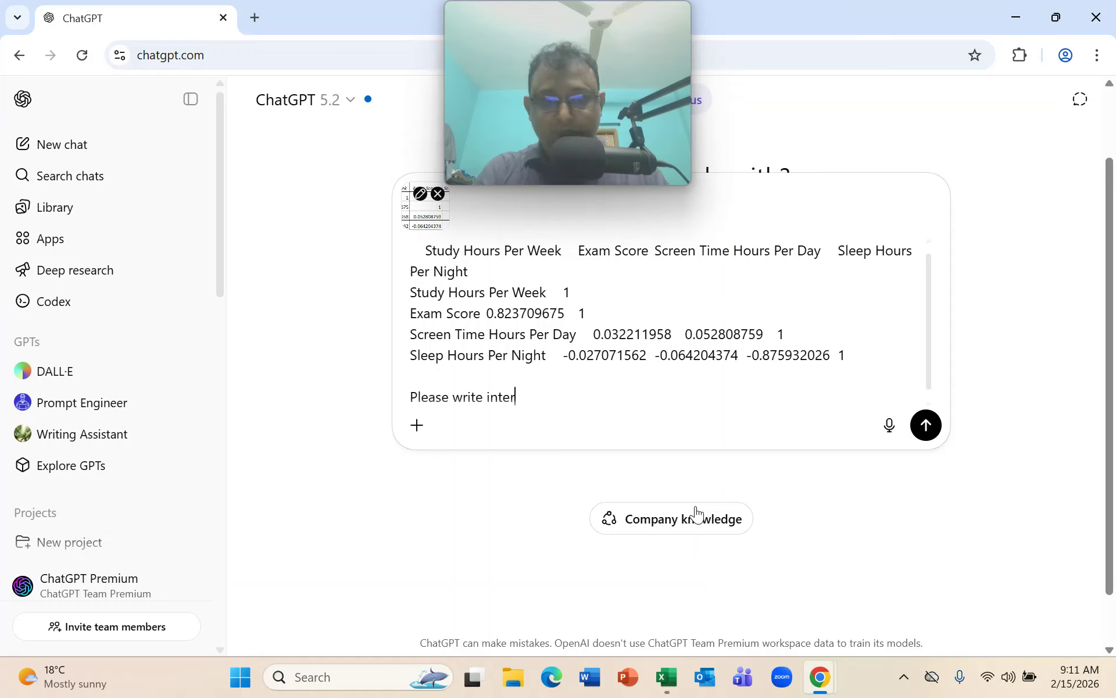
pyautogui.write('pretatio')
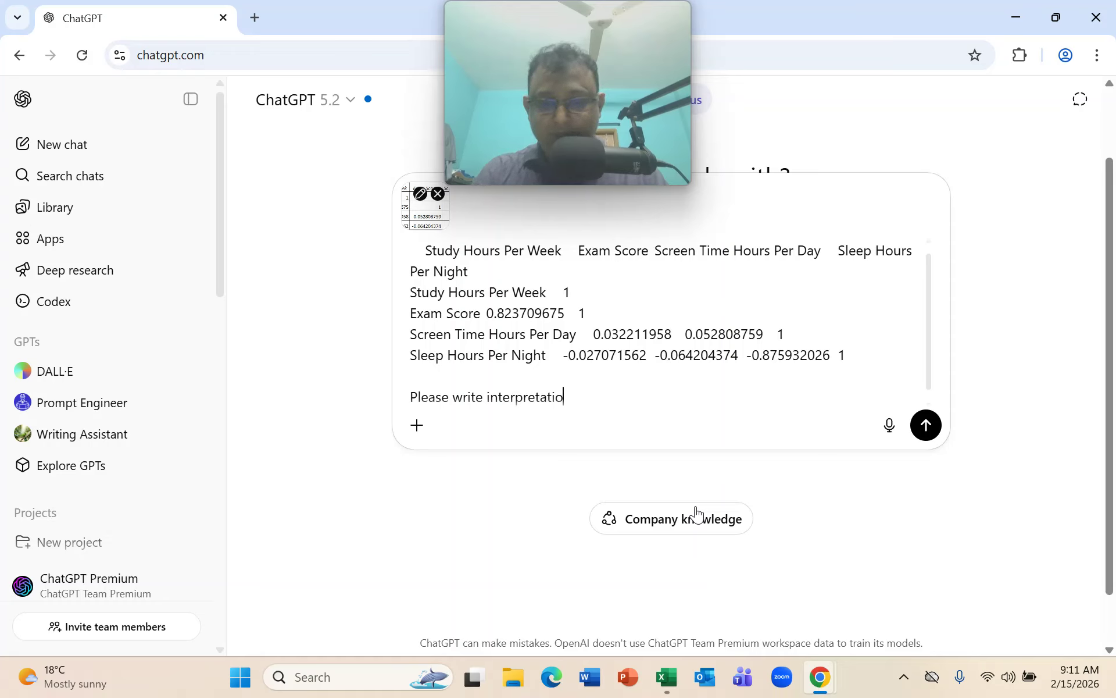
pyautogui.write('n note')
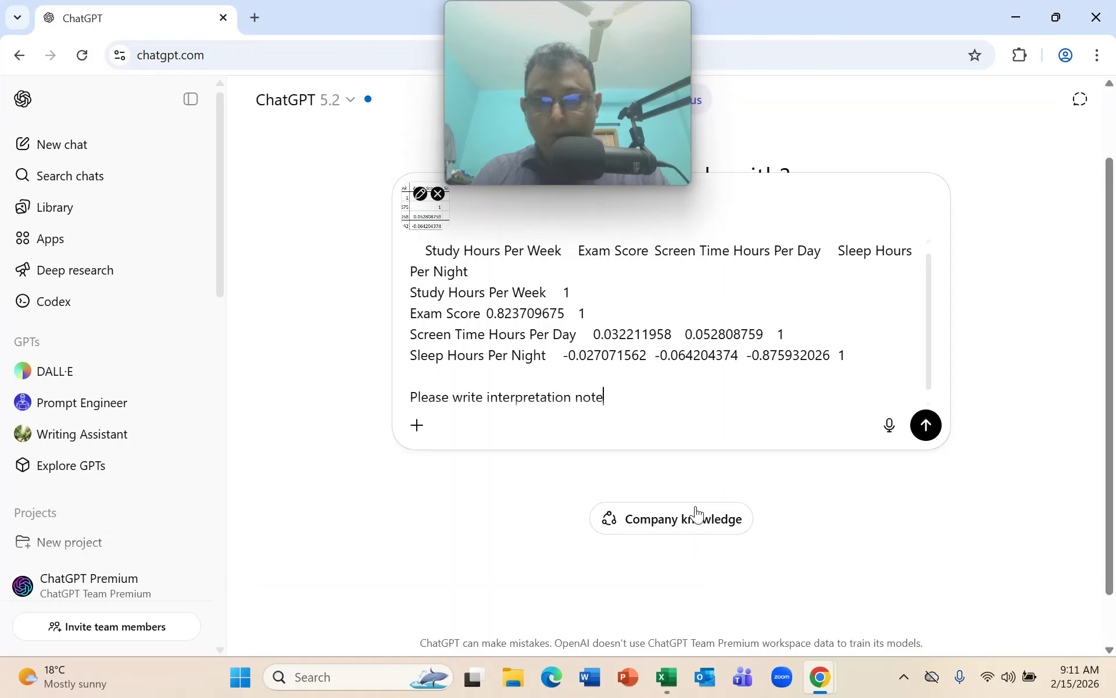
pyautogui.write(' of this corre')
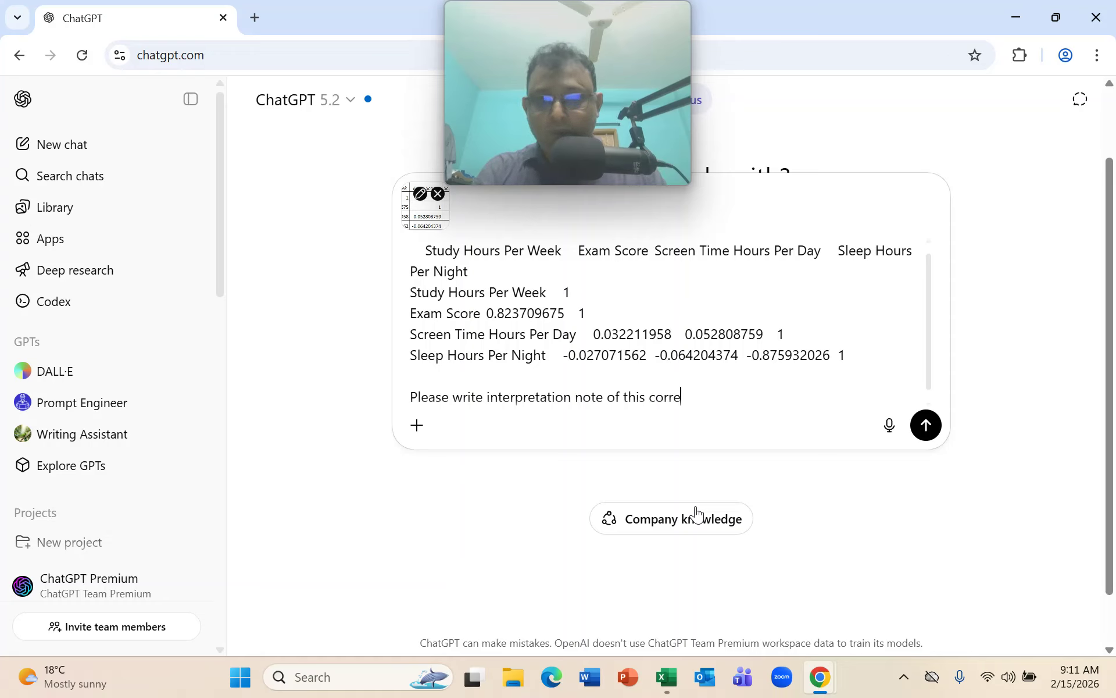
pyautogui.write('lation ')
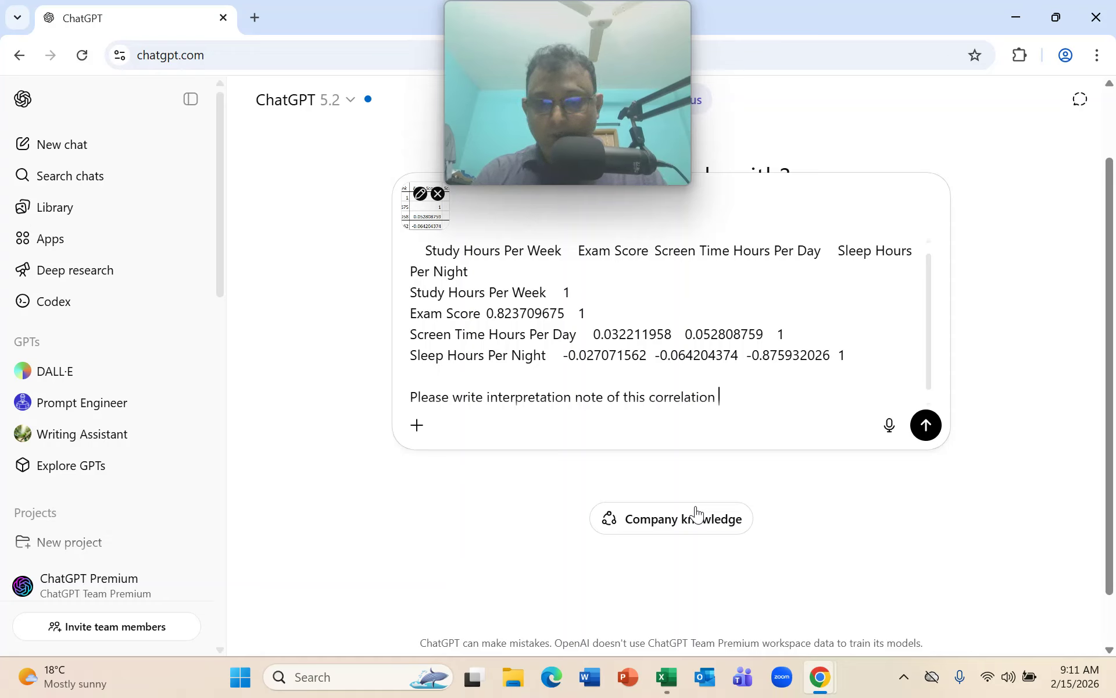
pyautogui.write('matrix,')
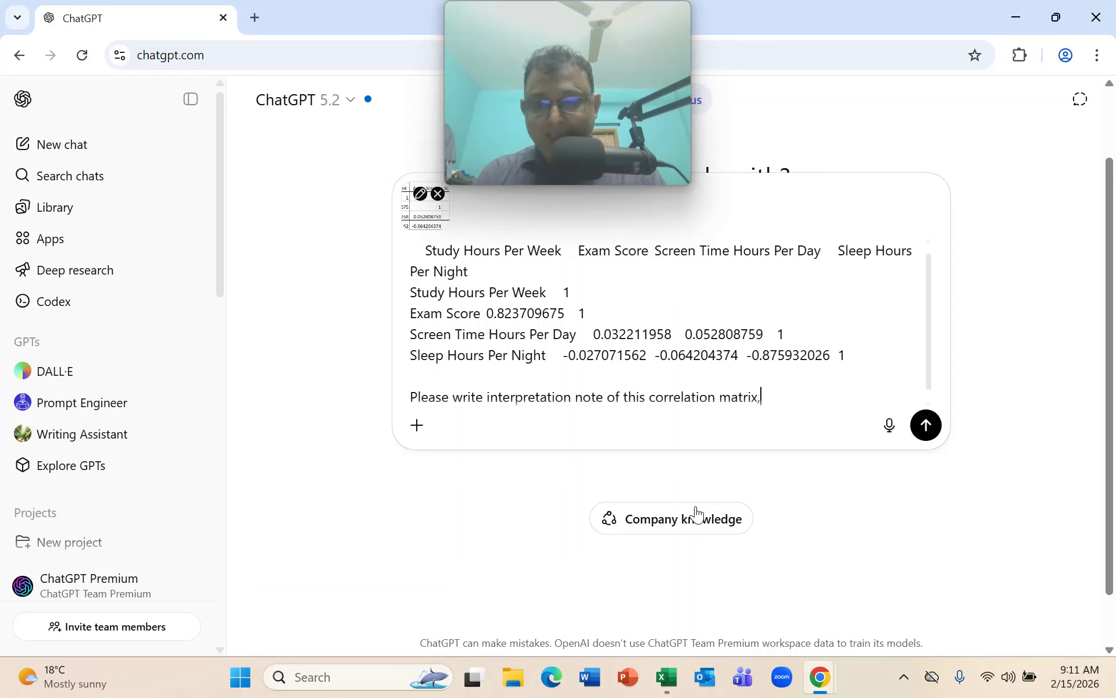
pyautogui.write(' as a researcher')
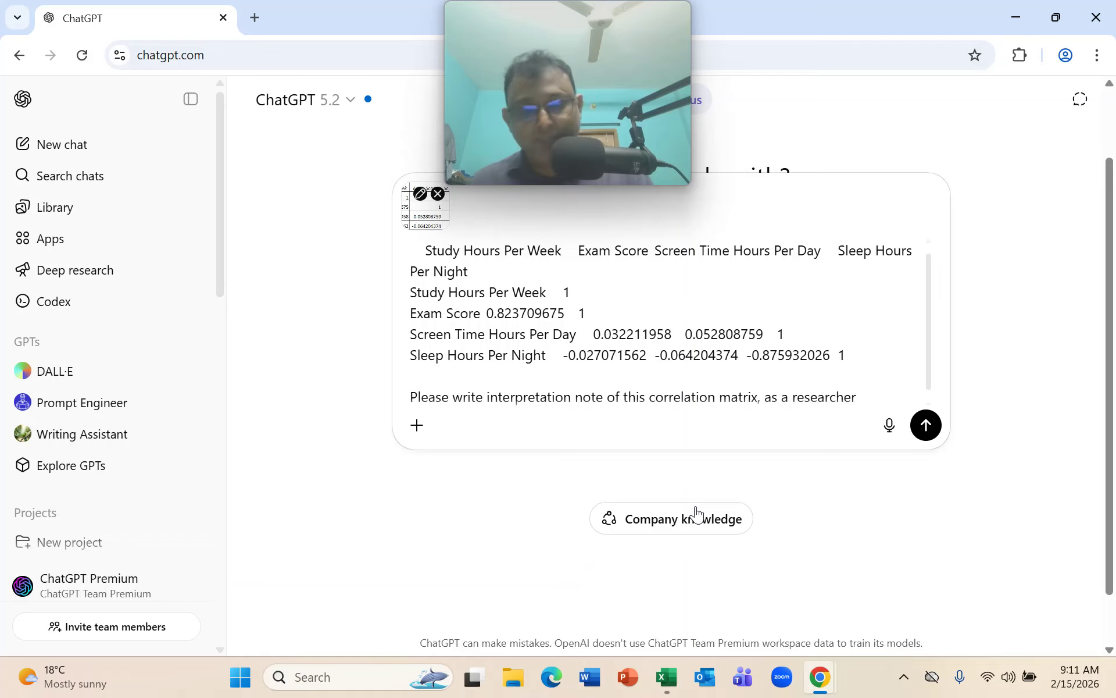
# Step: Compare the request with the sample prompt on the Prompt_Interpretation sheet in Excel and submit it in ChatGPT
pyautogui.hotkey('alt', 'Tab')
pyautogui.hotkey('alt', 'Tab')
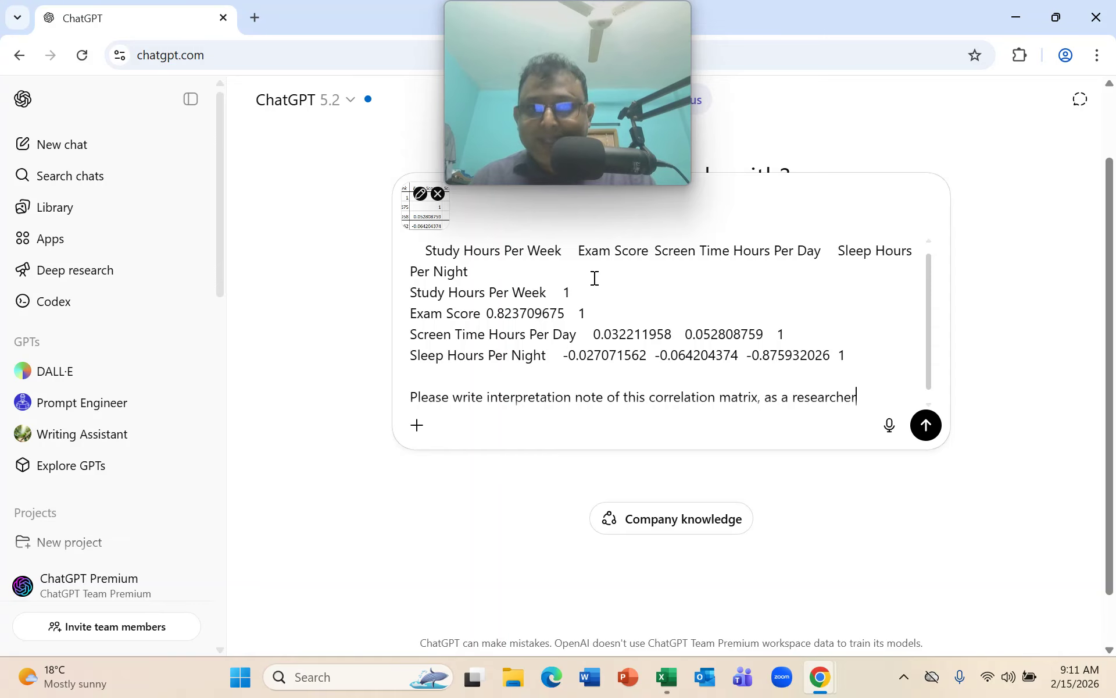
pyautogui.hotkey('alt', 'Tab')
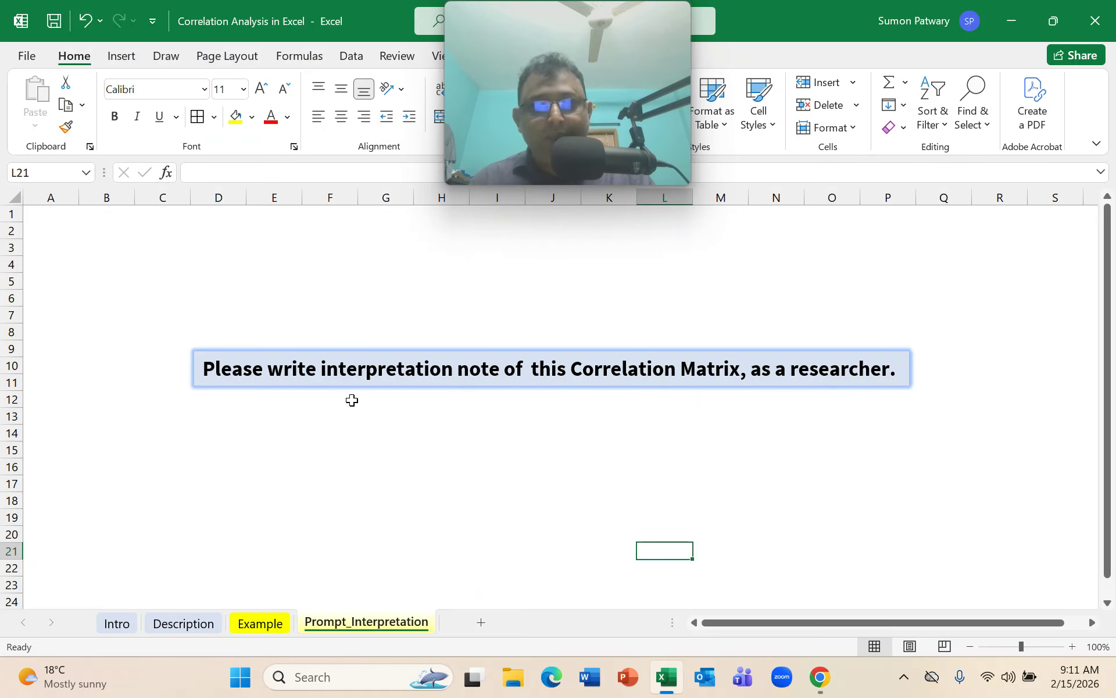
pyautogui.hotkey('alt', 'Tab')
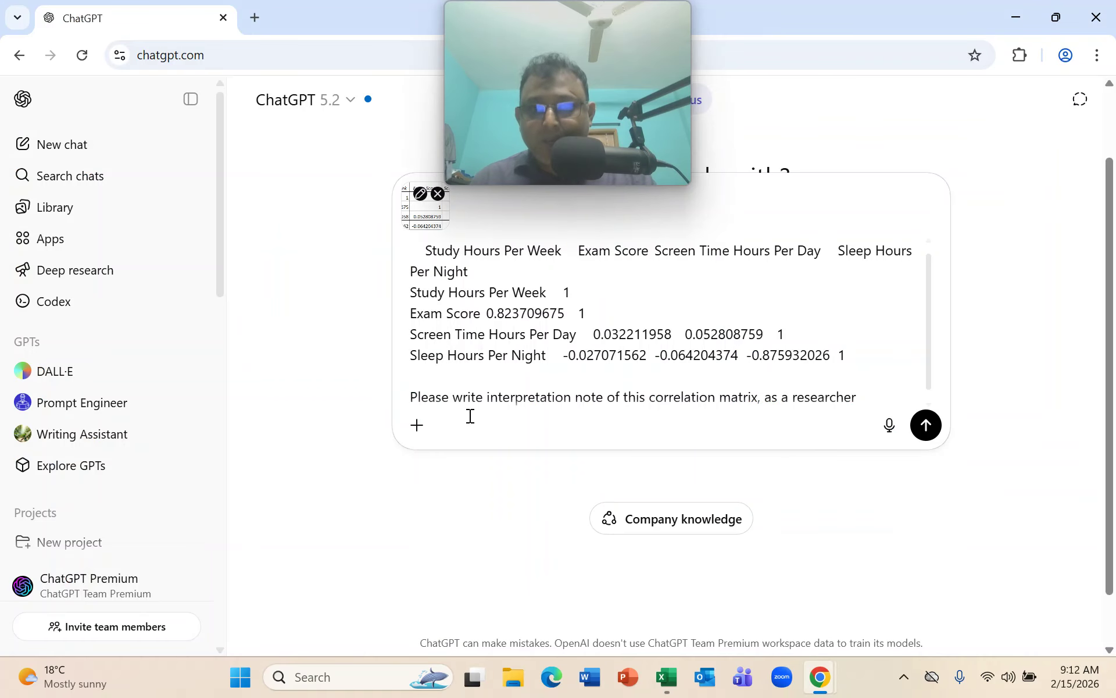
pyautogui.hotkey('alt', 'Tab')
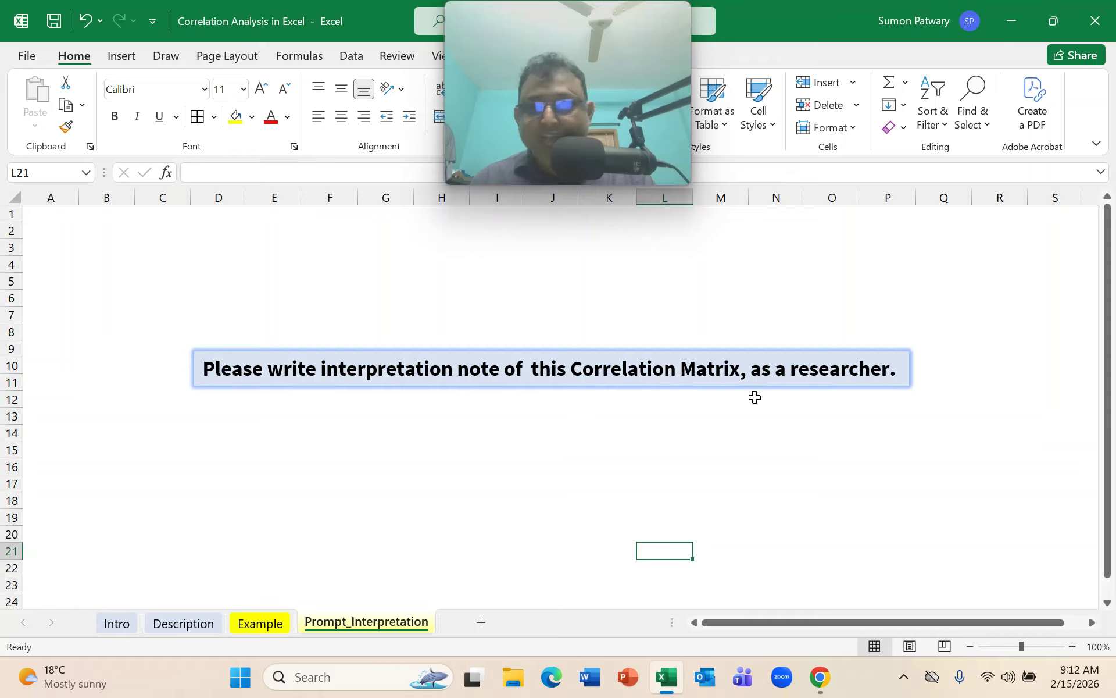
pyautogui.hotkey('alt', 'Tab')
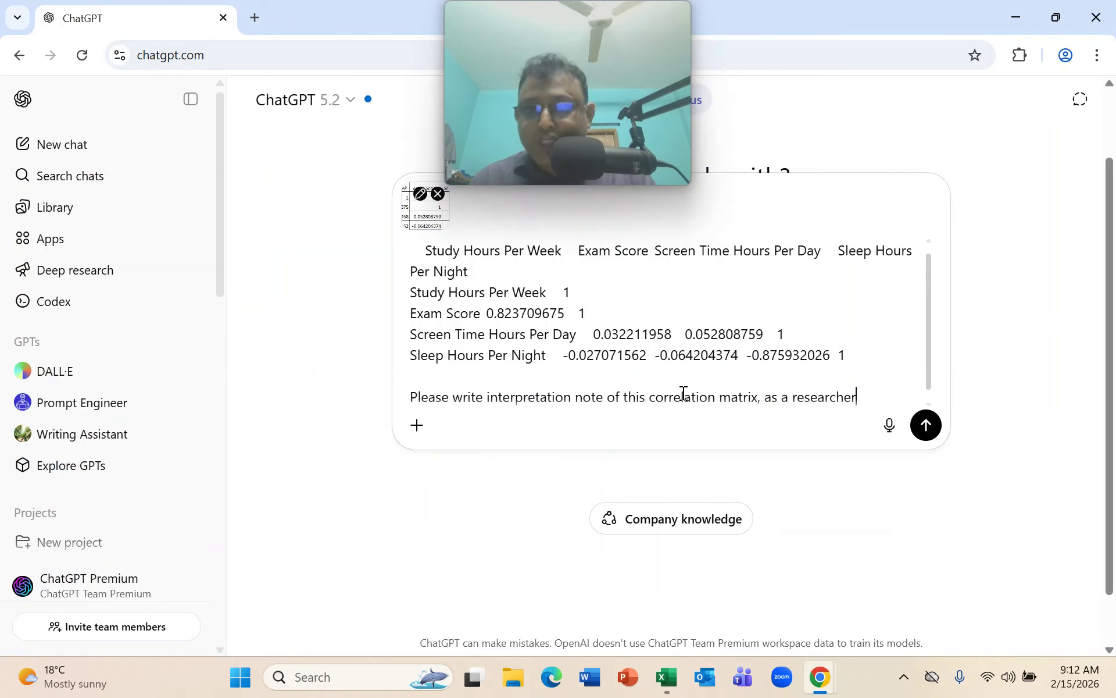
pyautogui.click(931, 431)
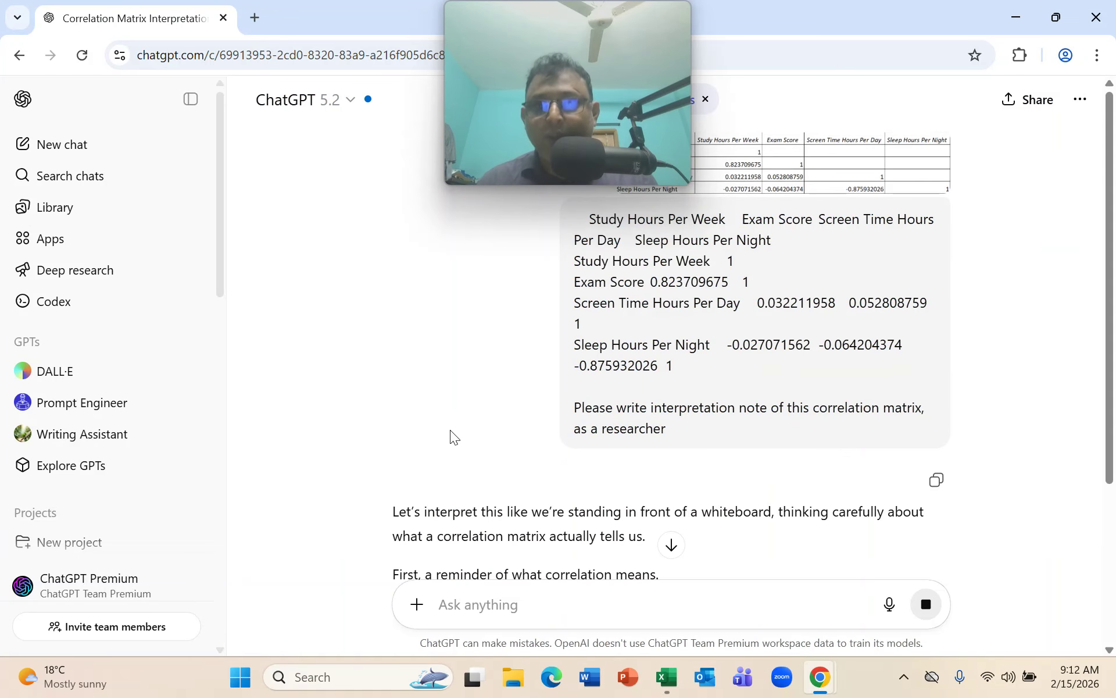
# Step: Read ChatGPT's introduction and its interpretation of study hours and exam score, checking the coefficient against the matrix on the Example sheet
pyautogui.scroll(-5, 319, 420)
pyautogui.scroll(-2, 309, 418)
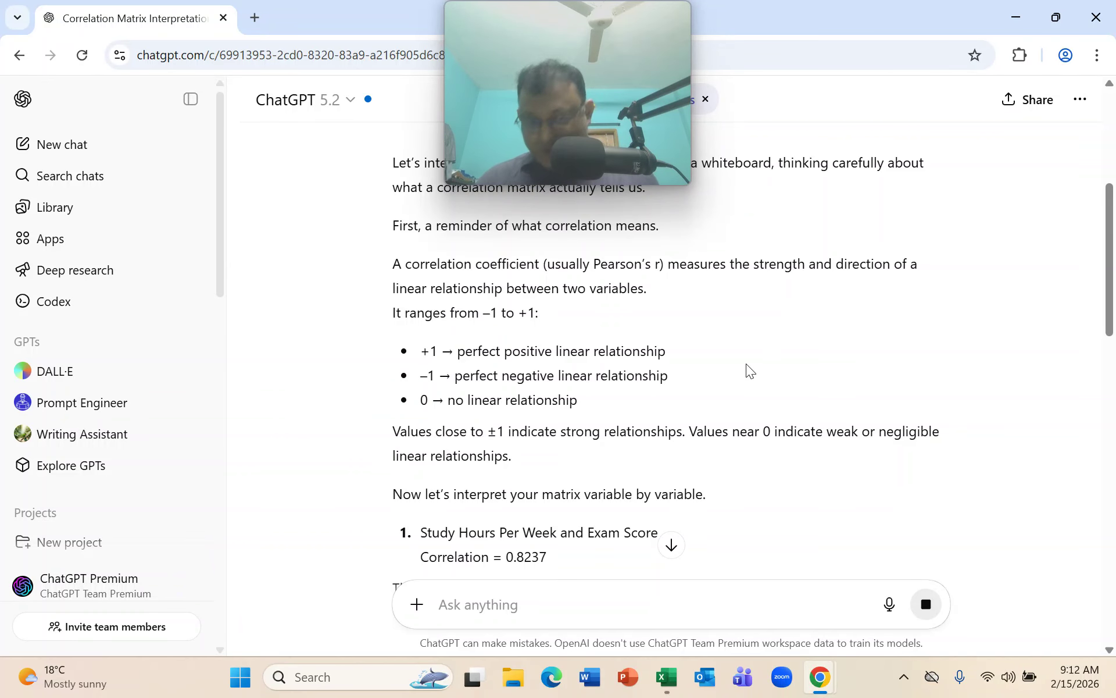
pyautogui.scroll(-1, 745, 364)
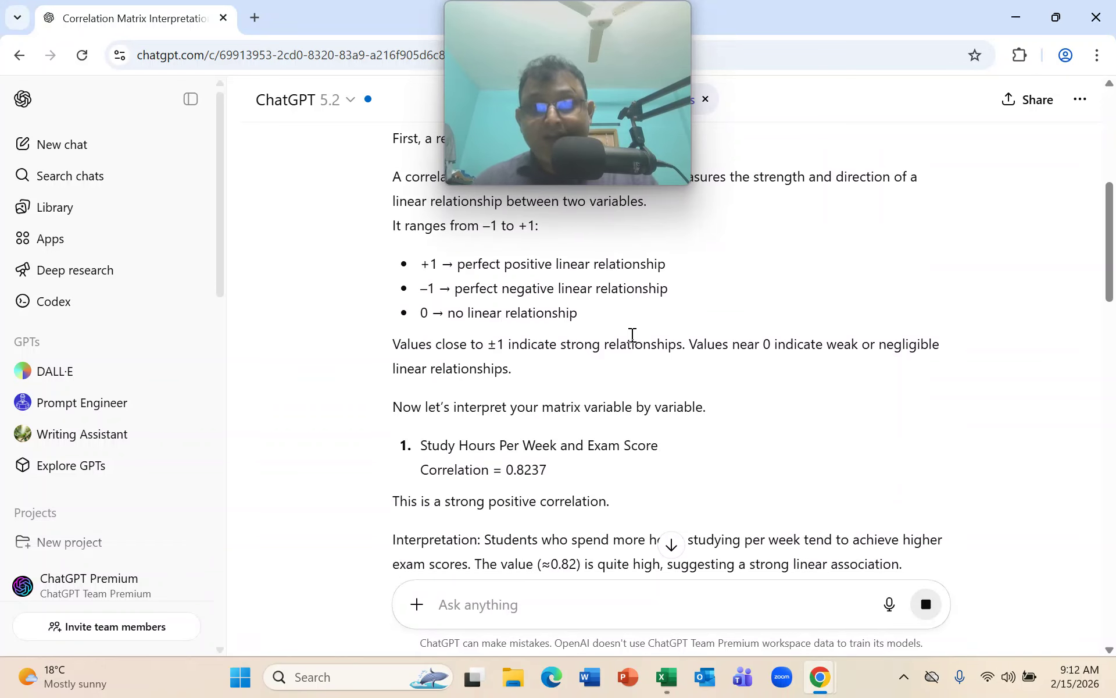
pyautogui.hotkey('alt', 'Tab')
pyautogui.click(256, 623)
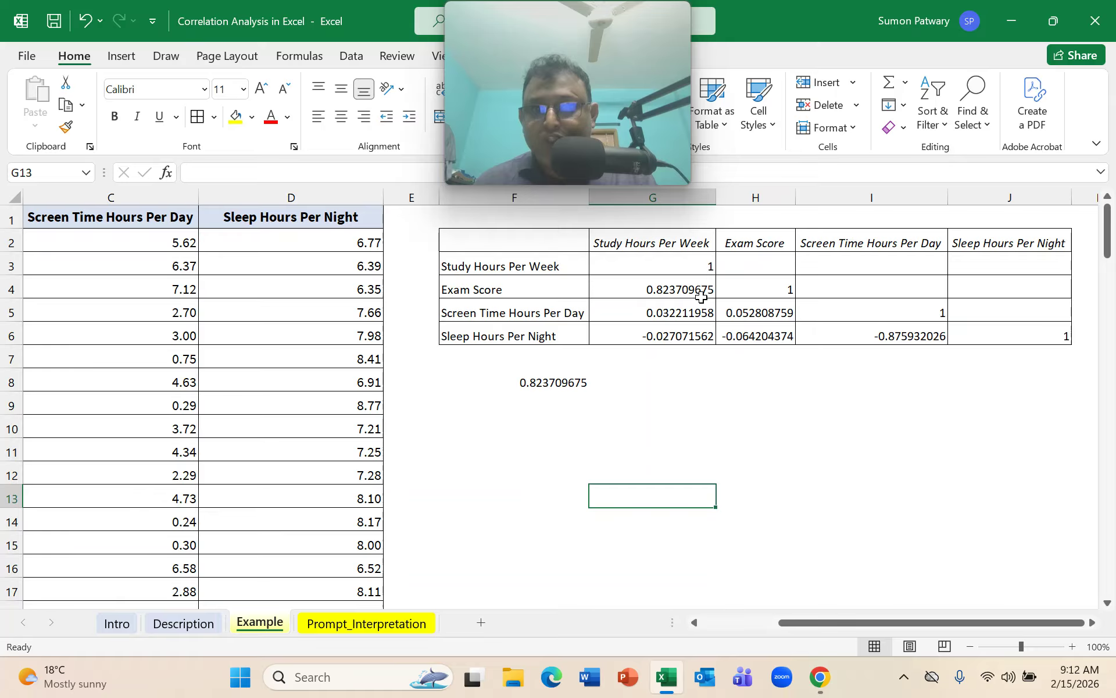
pyautogui.hotkey('alt', 'Tab')
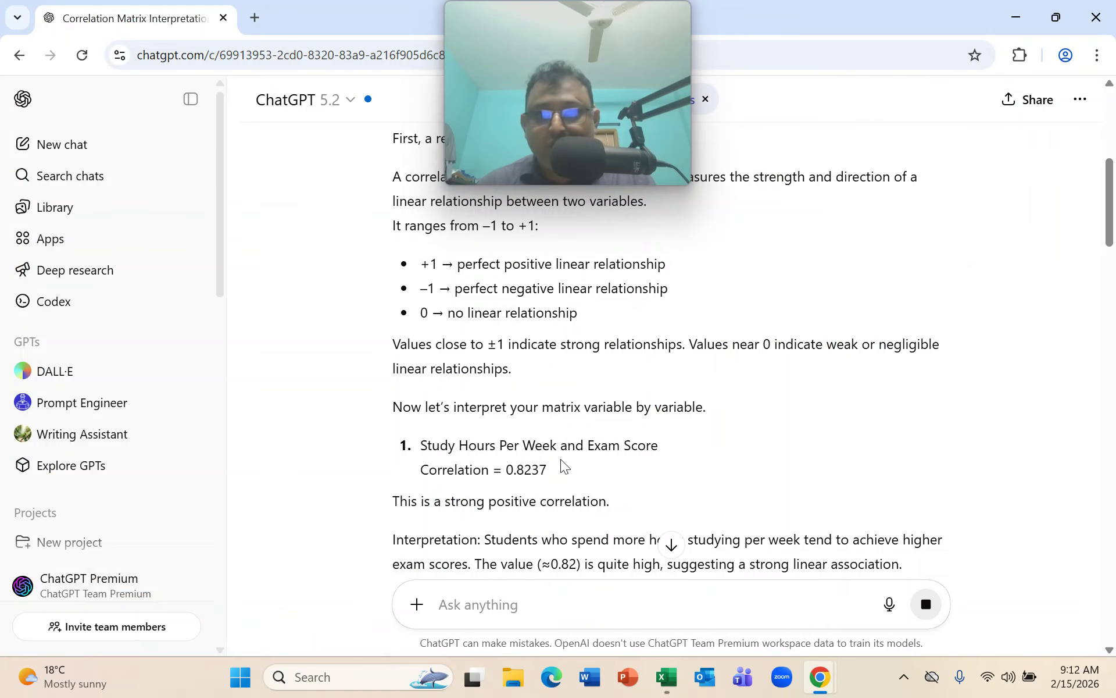
pyautogui.scroll(-1, 665, 453)
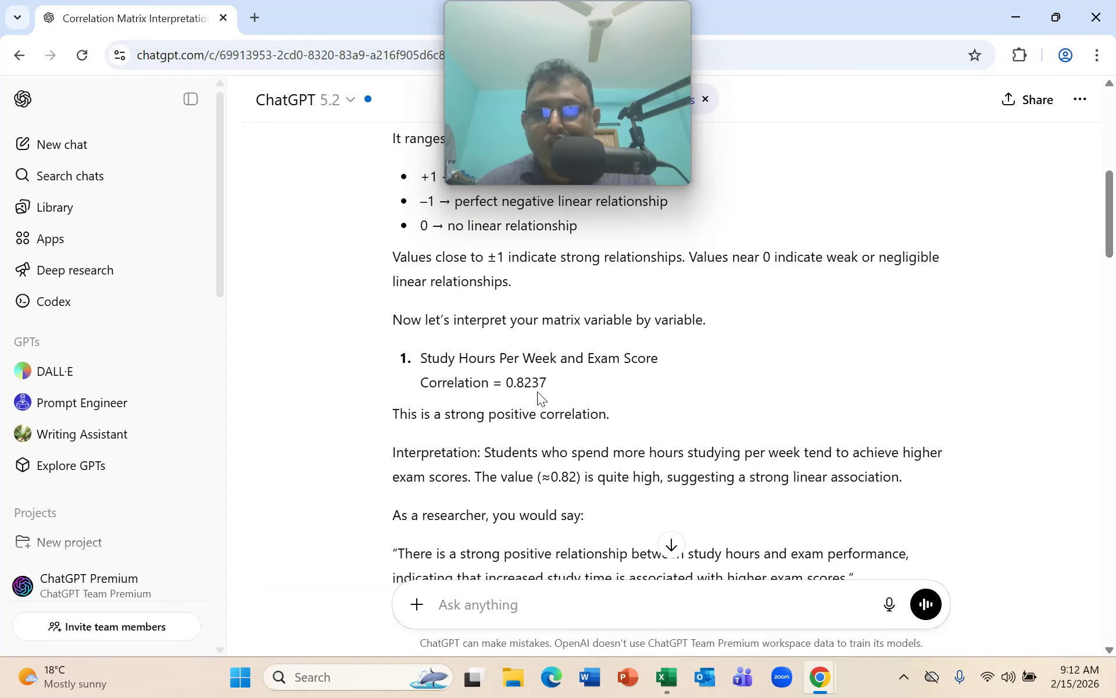
pyautogui.scroll(-1, 594, 395)
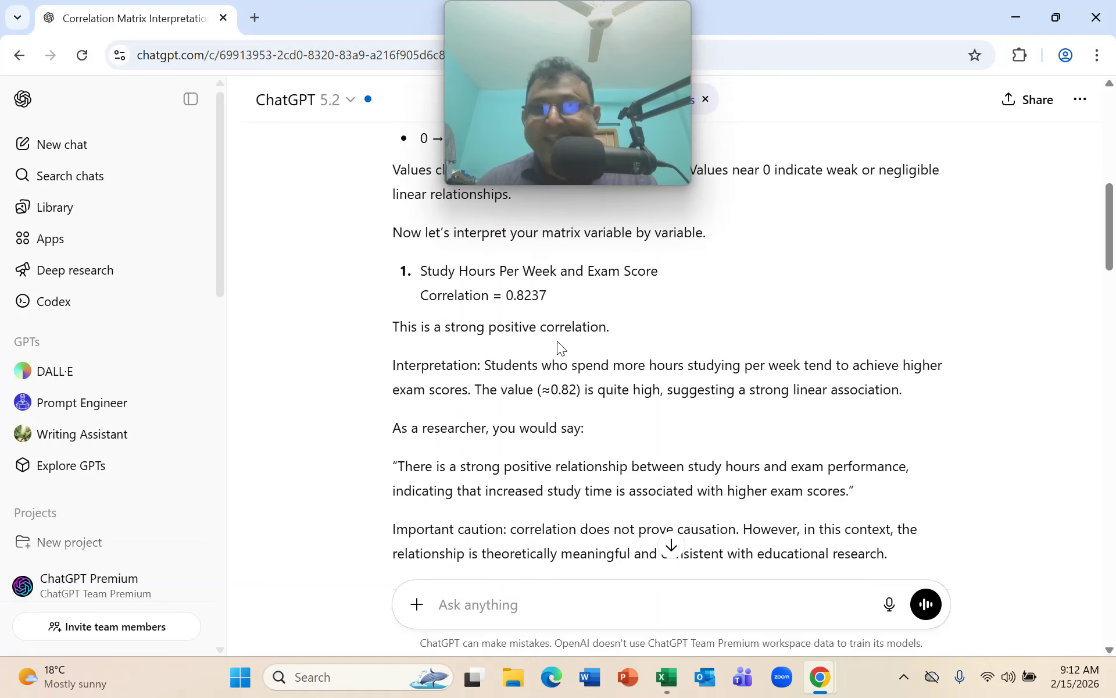
pyautogui.scroll(-1, 568, 347)
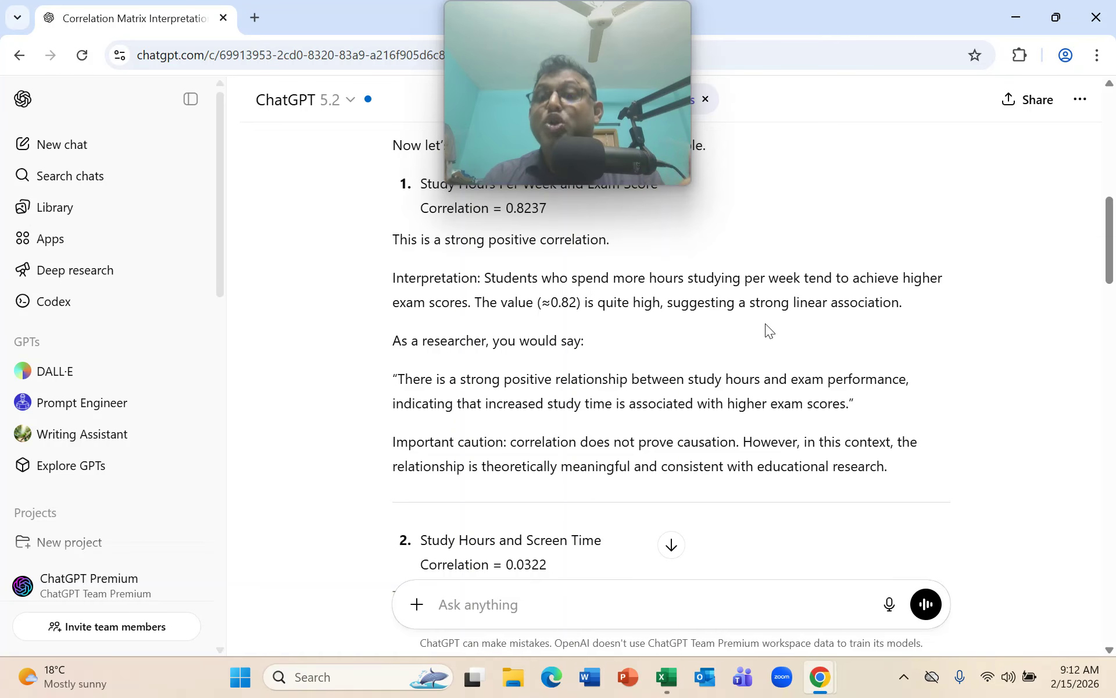
pyautogui.scroll(-1, 765, 323)
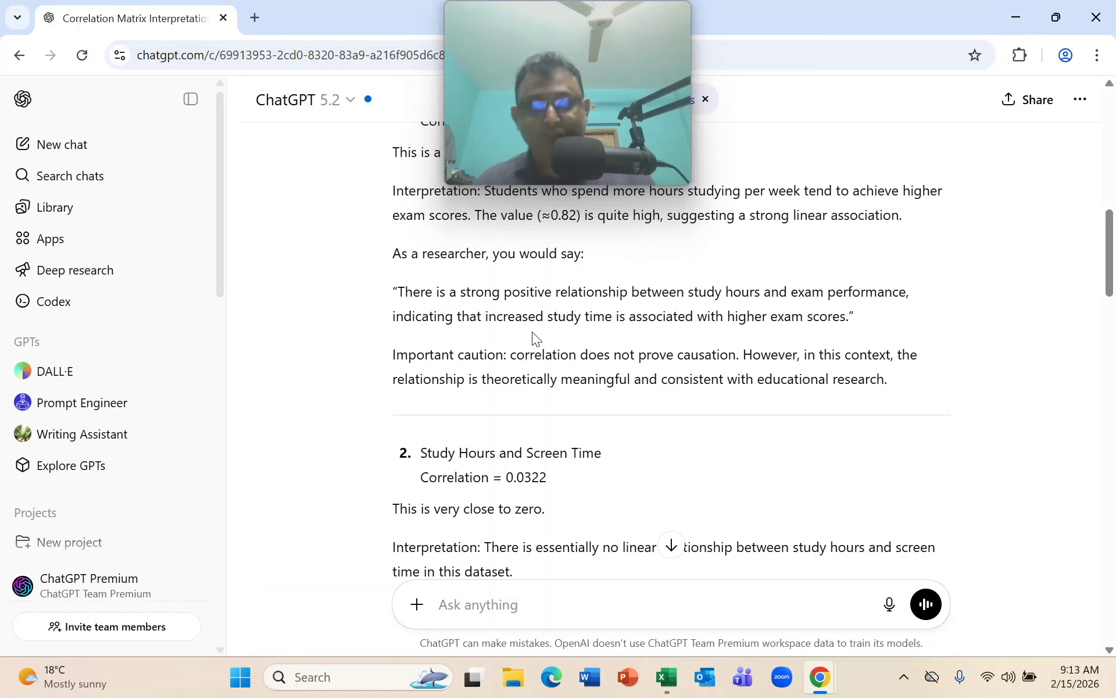
# Step: Read the interpretation of study hours and screen time, comparing it with the correlation matrix in Excel
pyautogui.hotkey('alt', 'Tab')
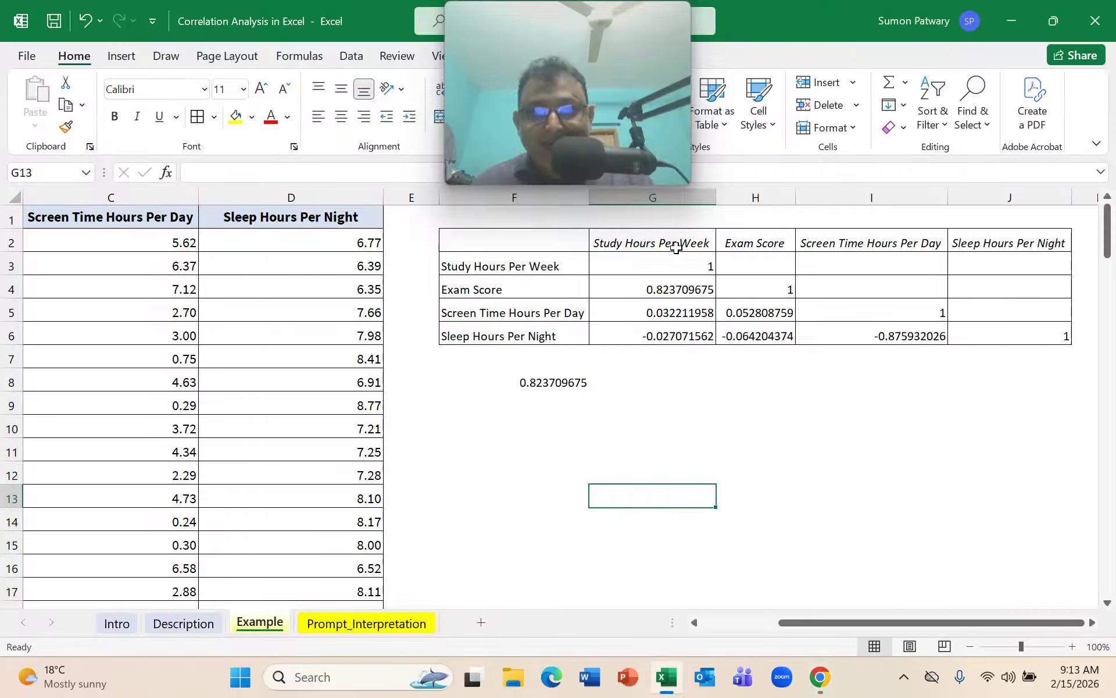
pyautogui.hotkey('alt', 'Tab')
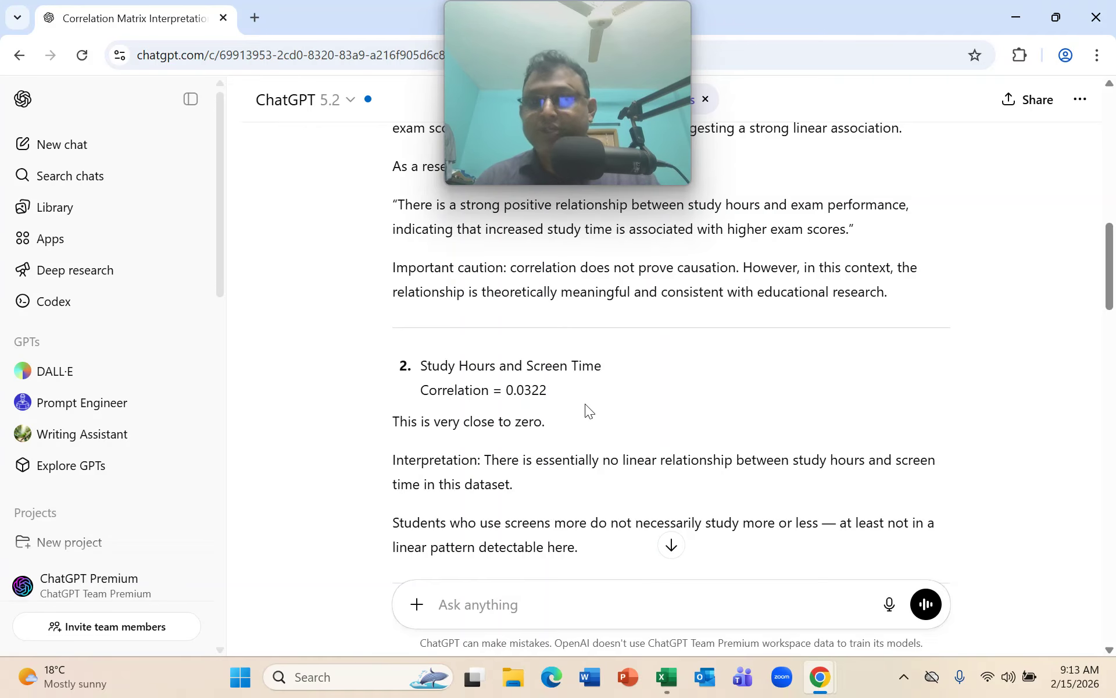
pyautogui.hotkey('alt', 'Tab')
pyautogui.hotkey('alt', 'Tab')
pyautogui.scroll(-2, 587, 438)
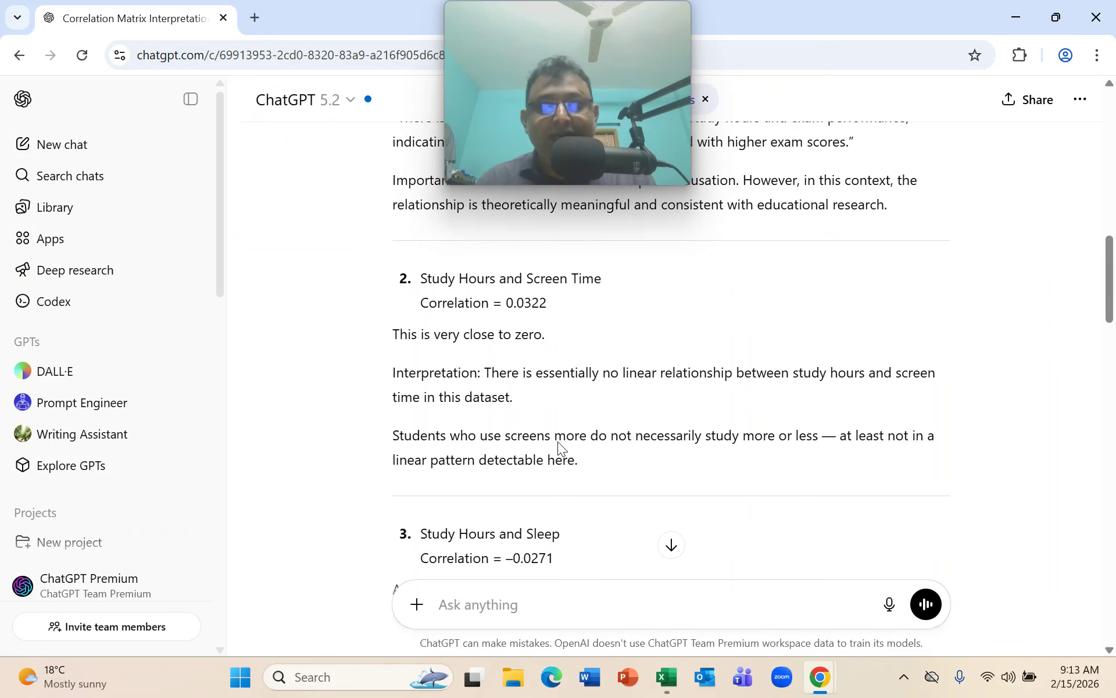
pyautogui.scroll(-2, 613, 343)
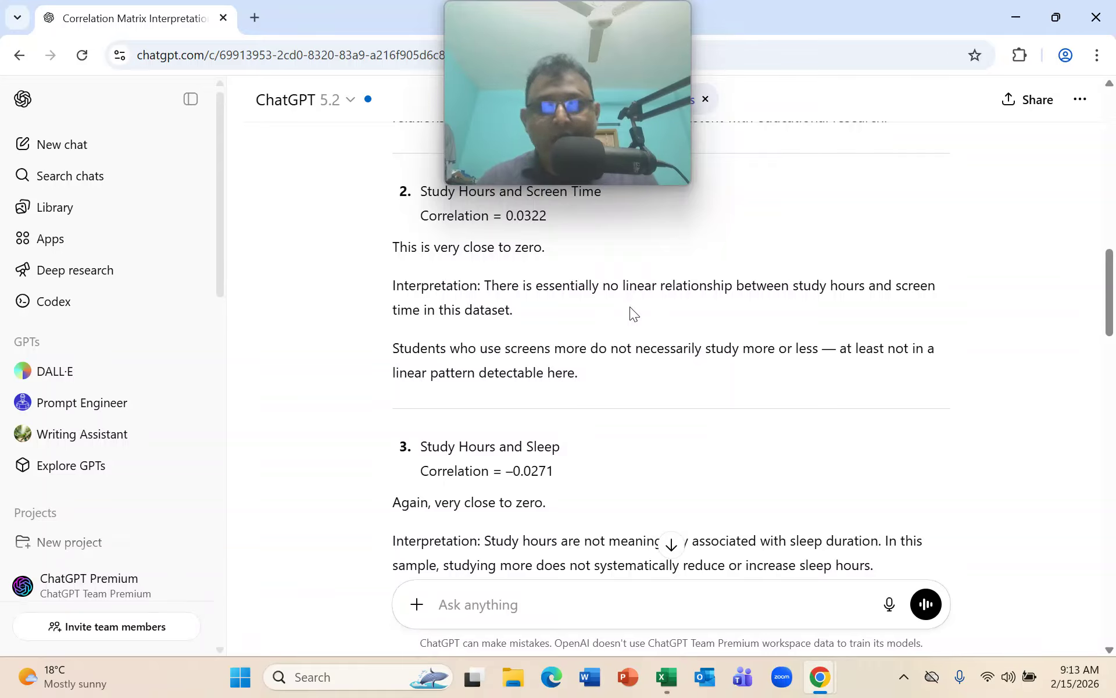
pyautogui.hotkey('alt', 'Tab')
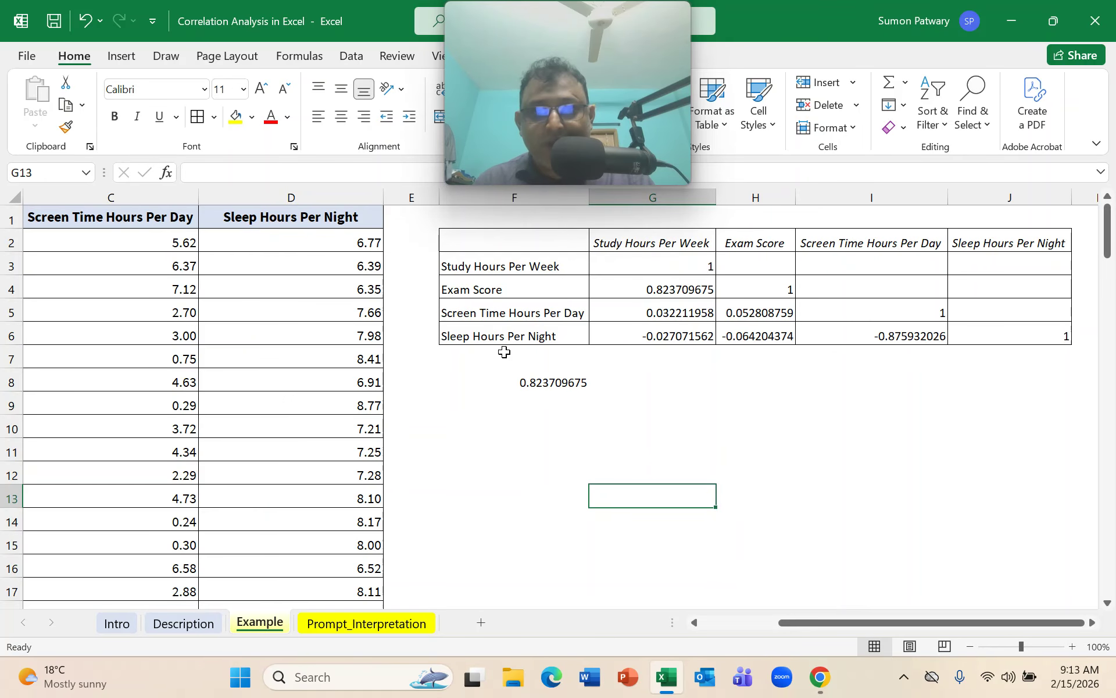
pyautogui.hotkey('alt', 'Tab')
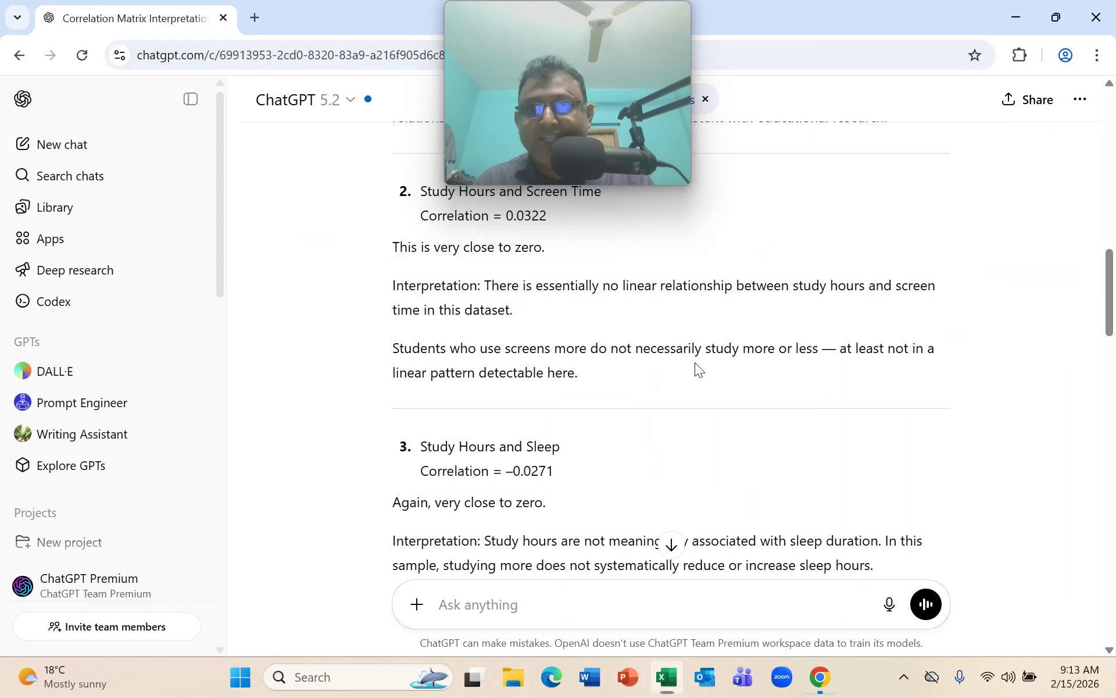
# Step: Review the interpretation of study hours and sleep in ChatGPT against the matching coefficient in the Excel matrix
pyautogui.scroll(-3, 675, 379)
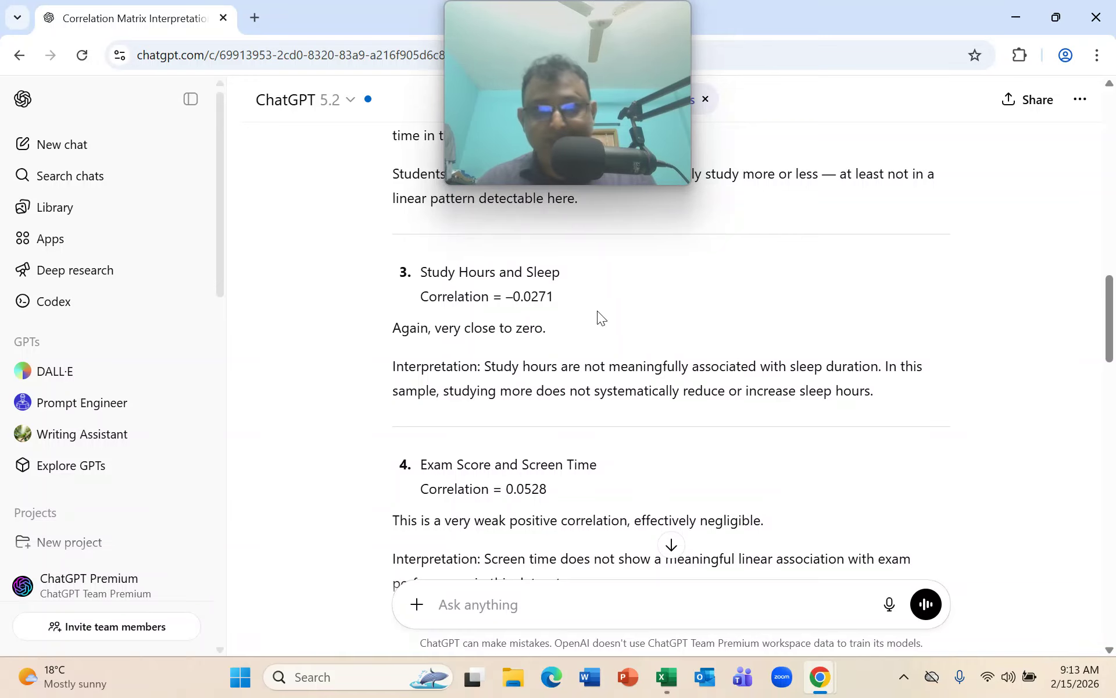
pyautogui.scroll(-1, 602, 329)
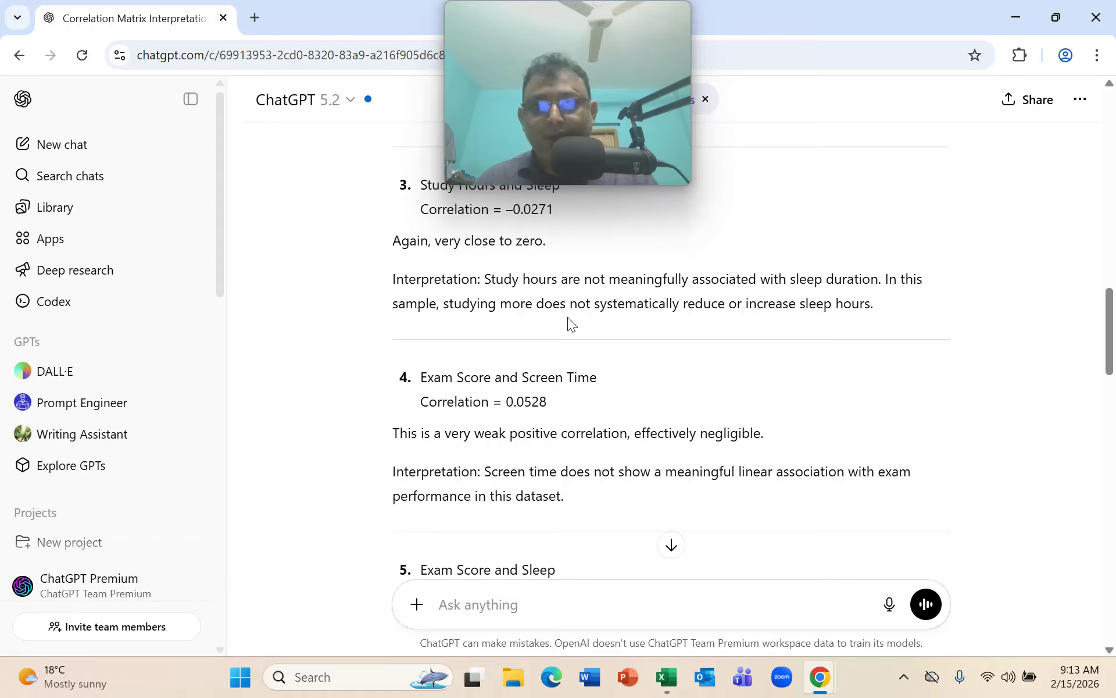
pyautogui.hotkey('alt', 'Tab')
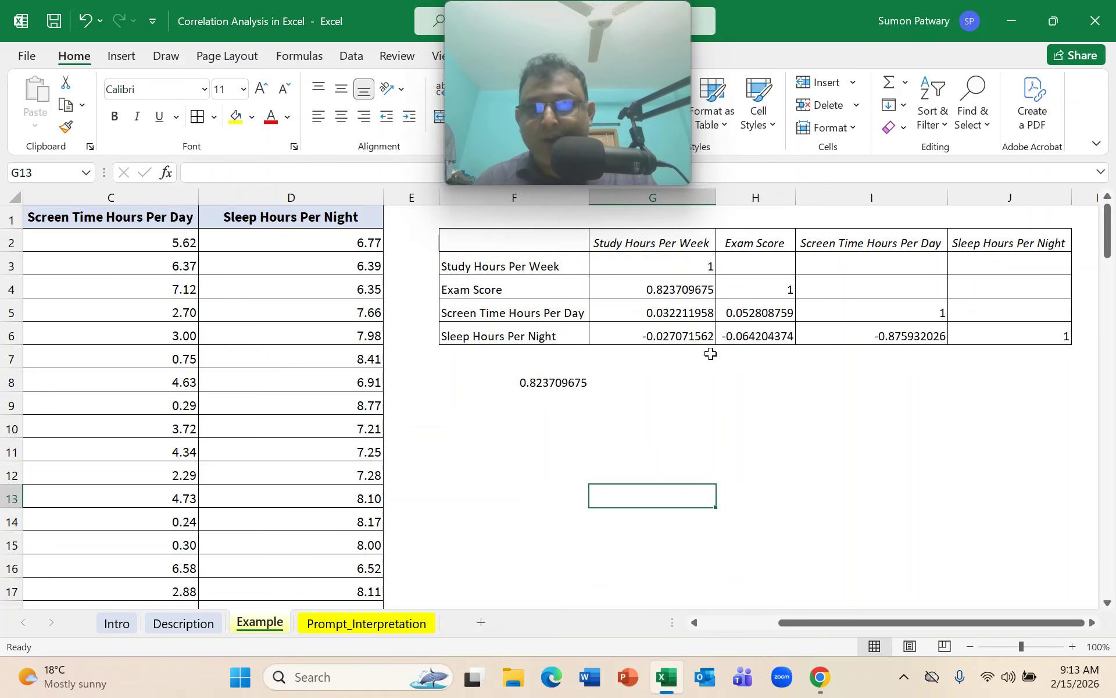
pyautogui.hotkey('alt', 'Tab')
pyautogui.scroll(-1, 652, 405)
pyautogui.scroll(3, 652, 406)
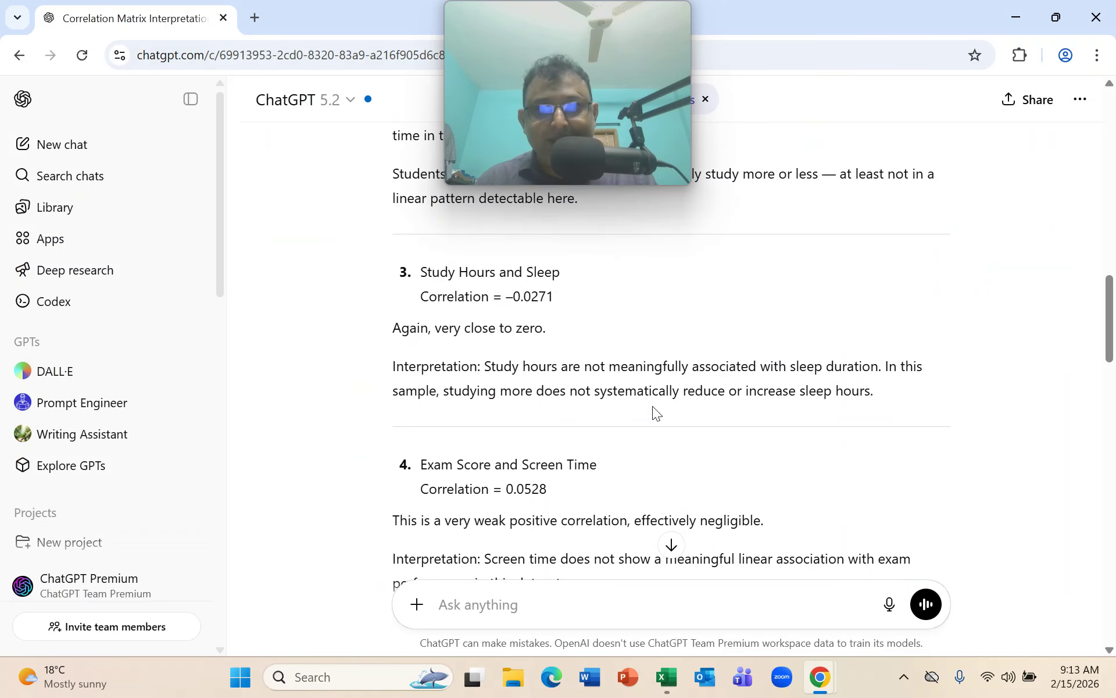
# Step: Read ChatGPT's interpretation of exam score and screen time, checking its coefficient against the correlation matrix in Excel
pyautogui.hotkey('alt', 'Tab')
pyautogui.hotkey('alt', 'Tab')
pyautogui.scroll(-3, 640, 359)
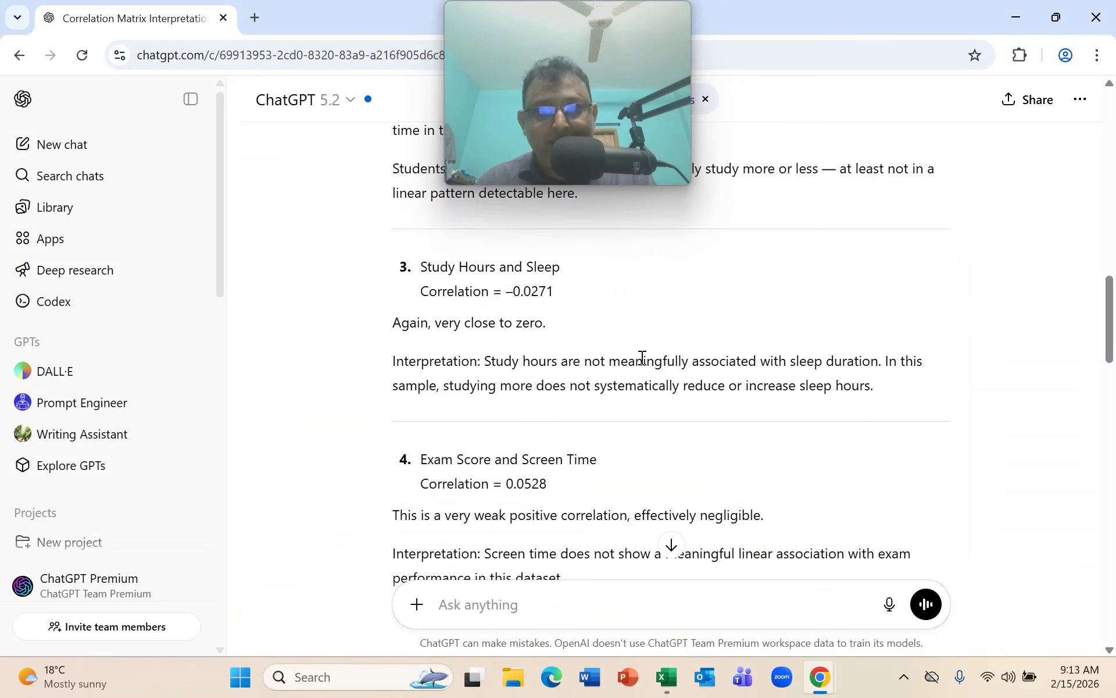
pyautogui.hotkey('alt', 'Tab')
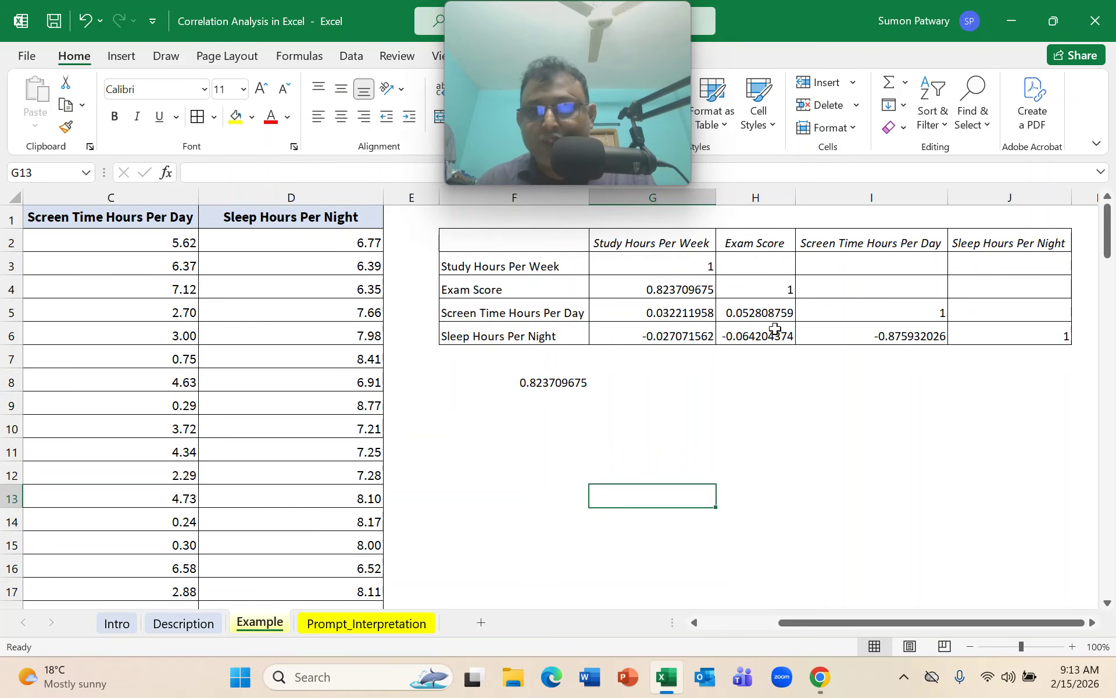
pyautogui.hotkey('alt', 'Tab')
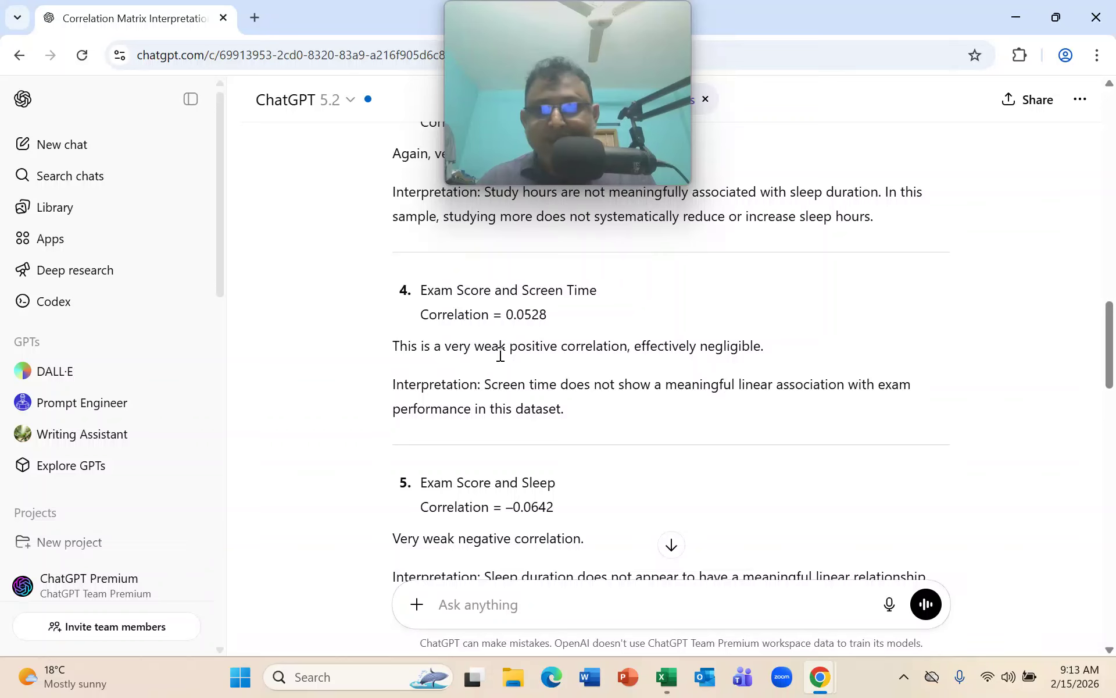
# Step: Review the interpretation of exam score and sleep in ChatGPT, comparing its coefficient with the Excel matrix
pyautogui.scroll(-2, 612, 364)
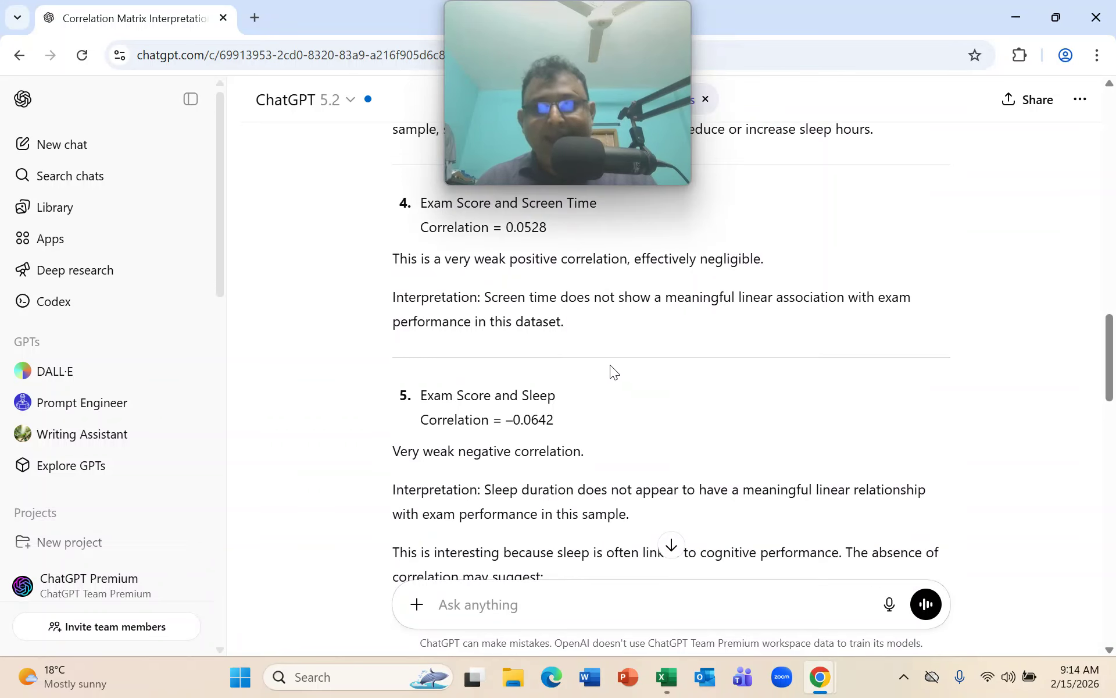
pyautogui.hotkey('alt', 'Tab')
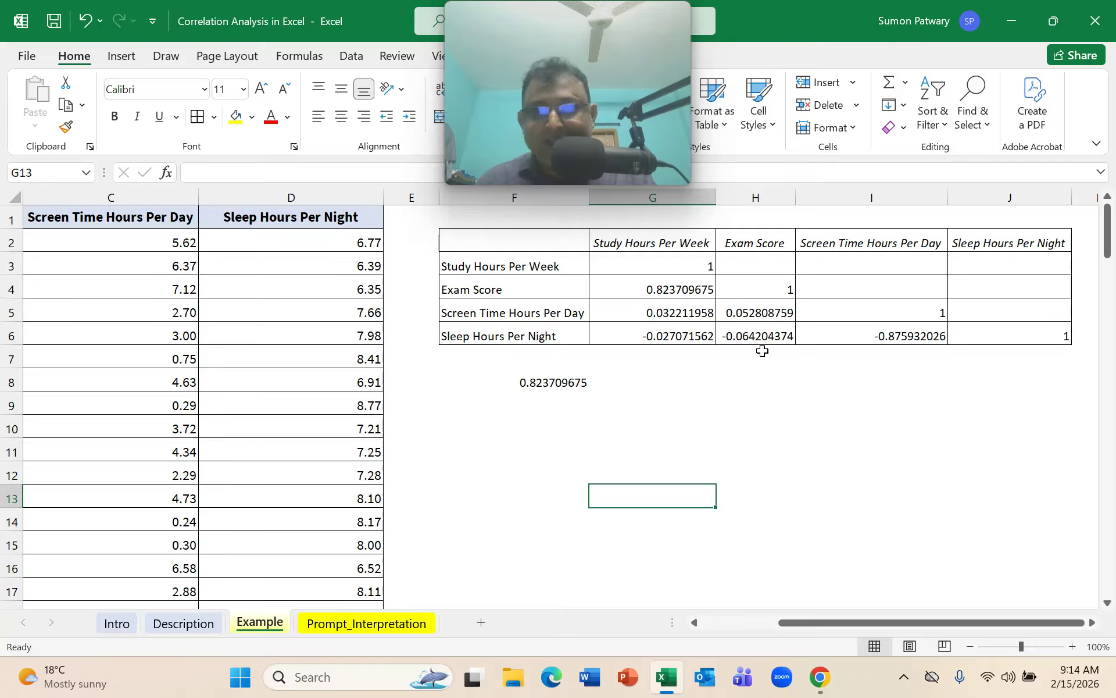
pyautogui.hotkey('alt', 'Tab')
pyautogui.scroll(-2, 664, 407)
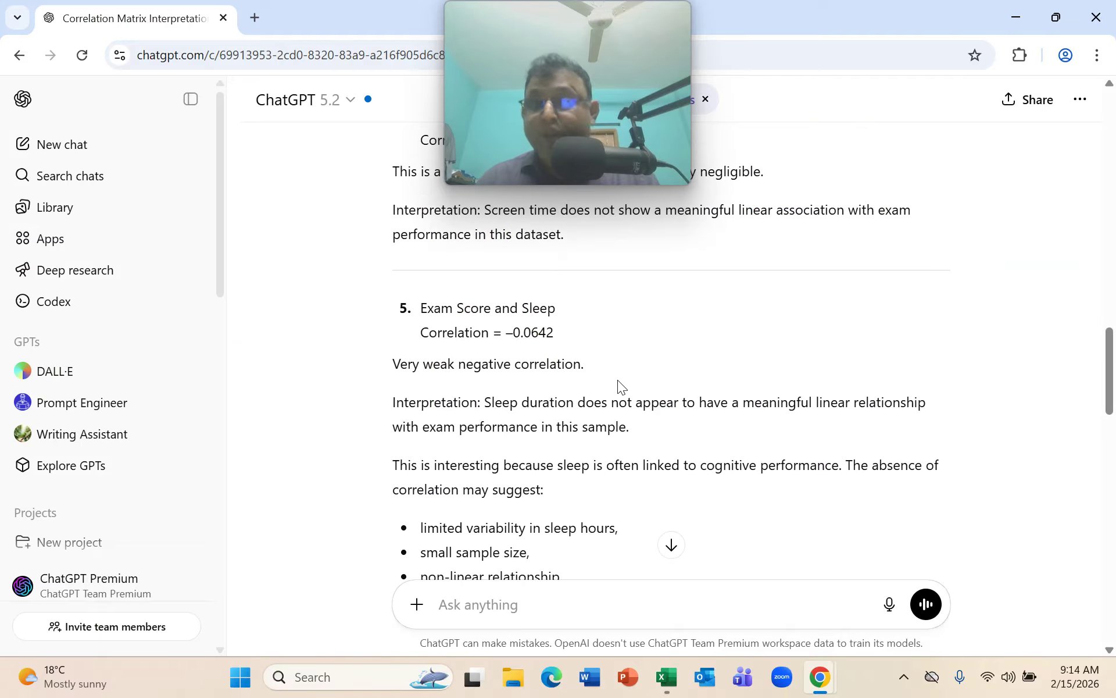
pyautogui.scroll(-2, 617, 379)
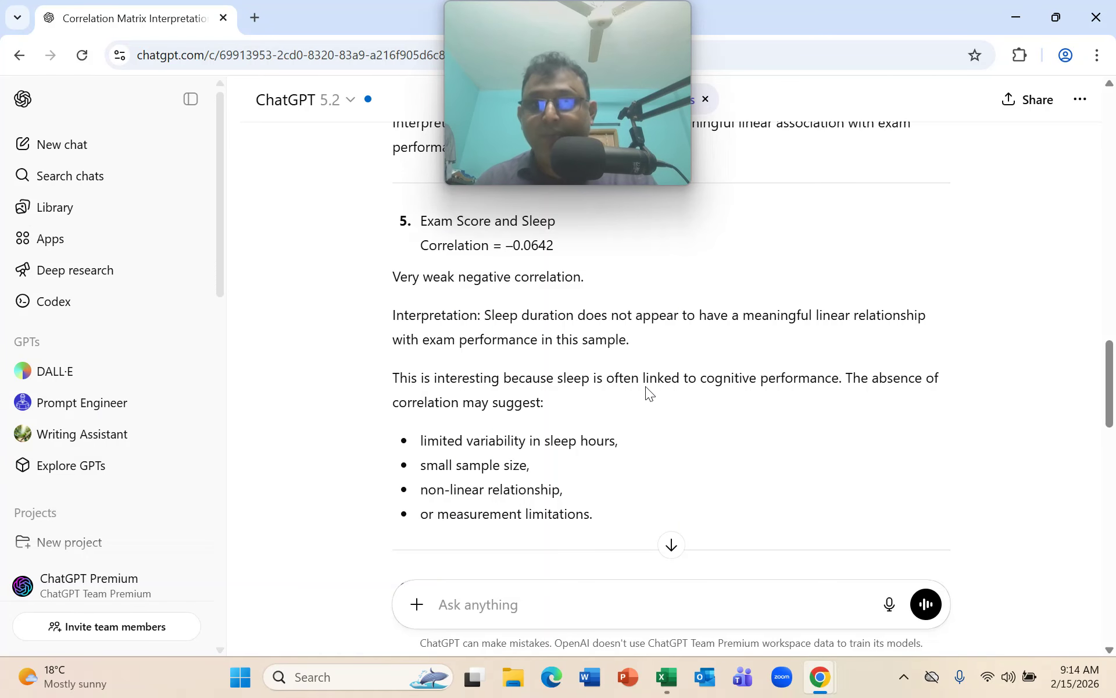
pyautogui.hotkey('alt', 'Tab')
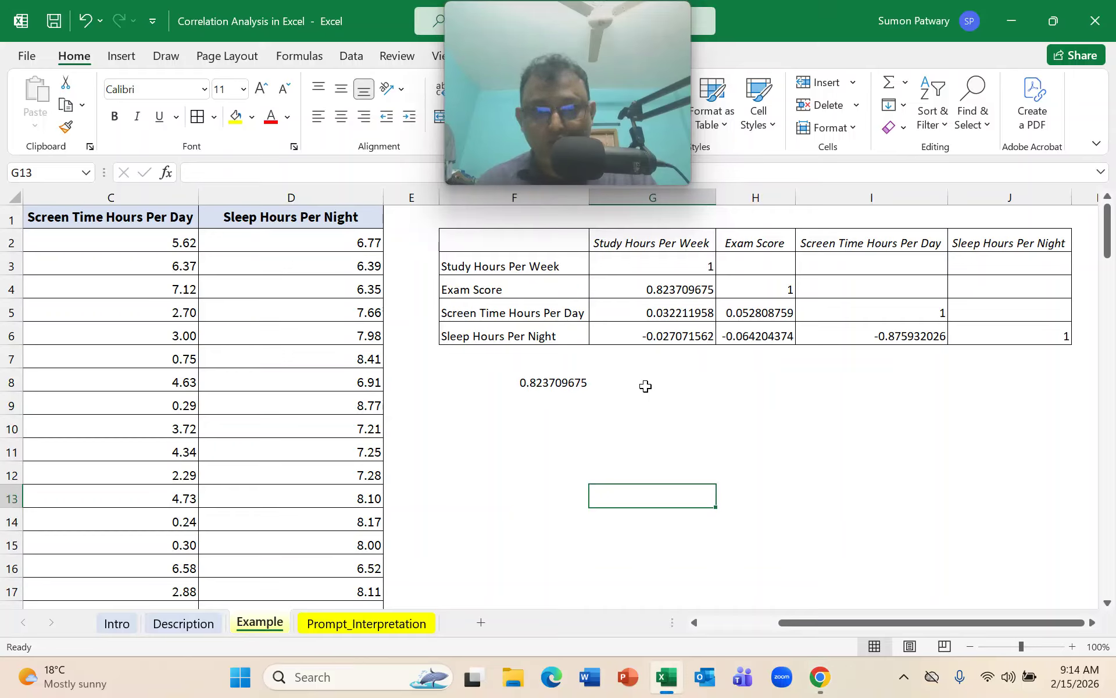
pyautogui.hotkey('alt', 'Tab')
# Step: Read the interpretation of screen time and sleep through to the suggested research wording, checking the coefficient in the Excel matrix
pyautogui.scroll(-5, 718, 427)
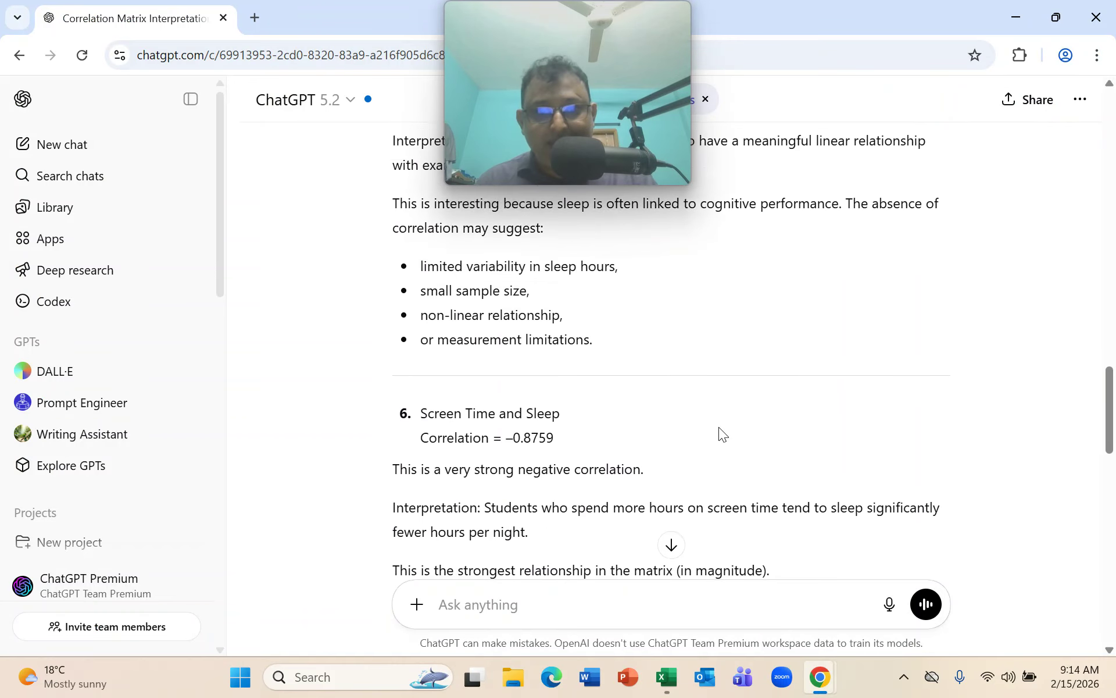
pyautogui.hotkey('alt', 'Tab')
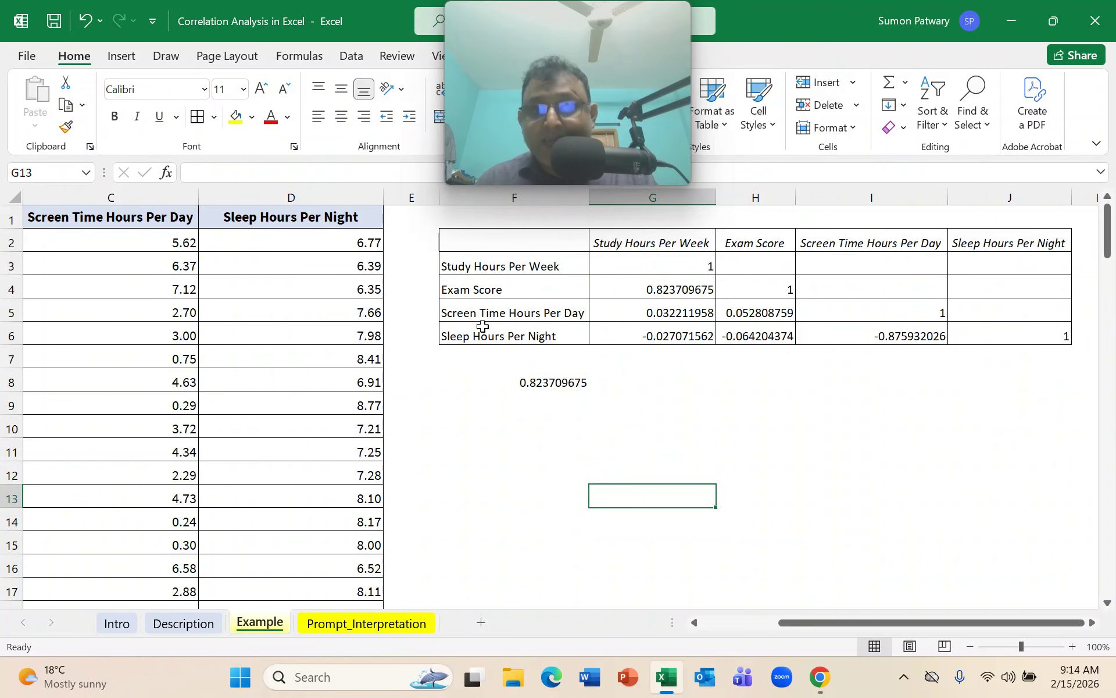
pyautogui.hotkey('alt', 'Tab')
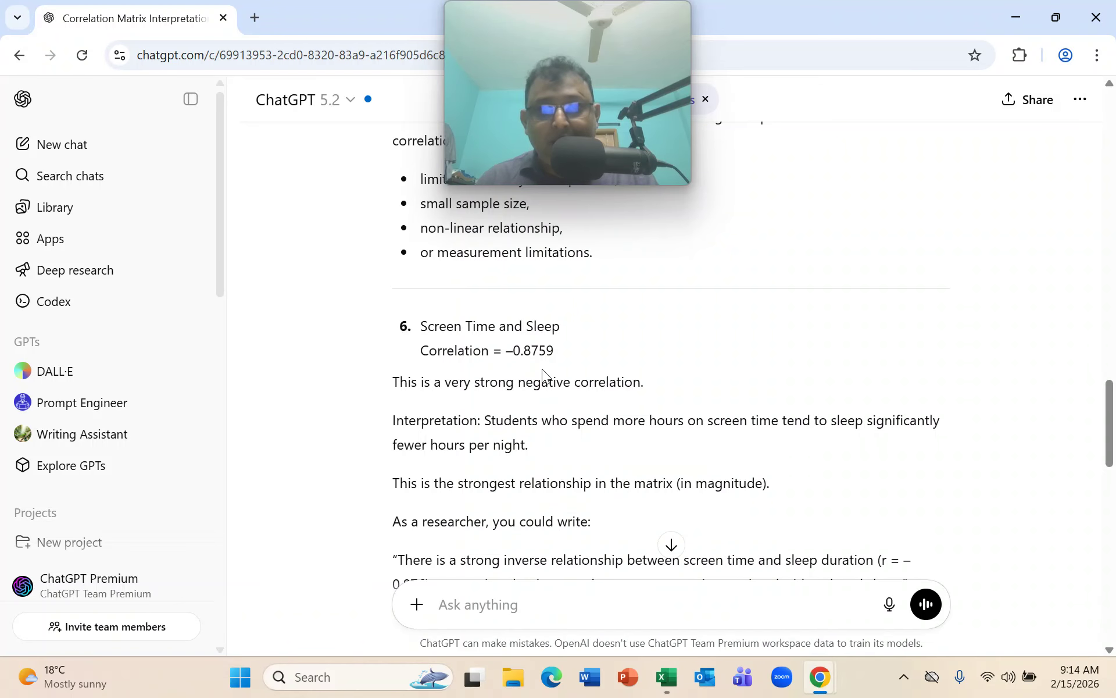
pyautogui.hotkey('alt', 'Tab')
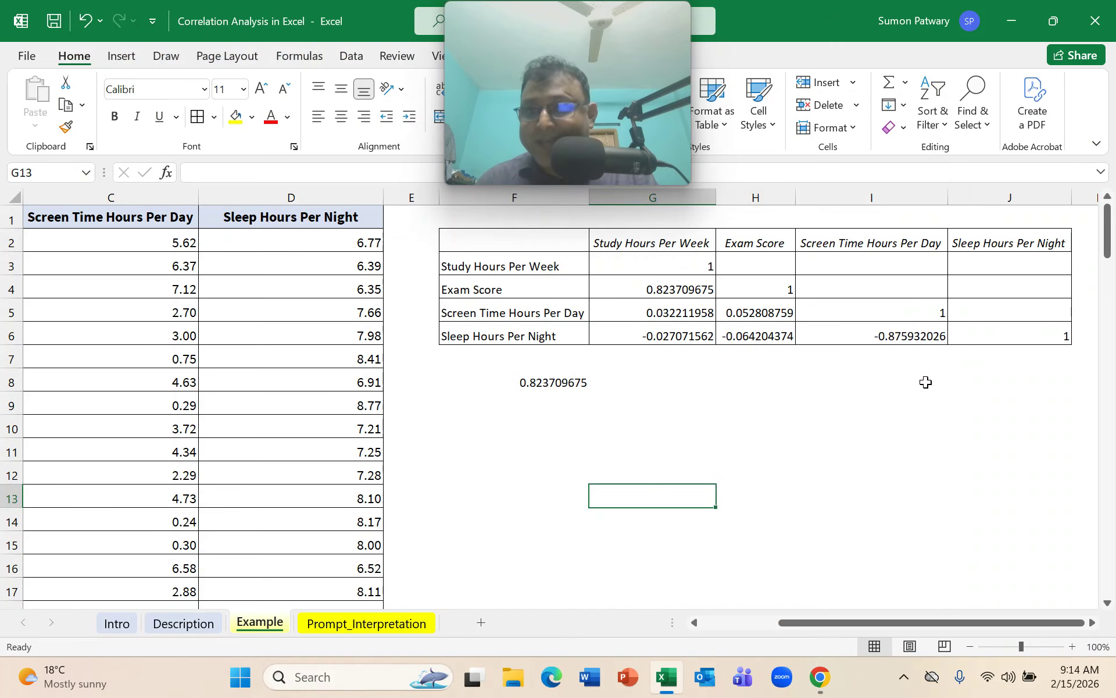
pyautogui.hotkey('alt', 'Tab')
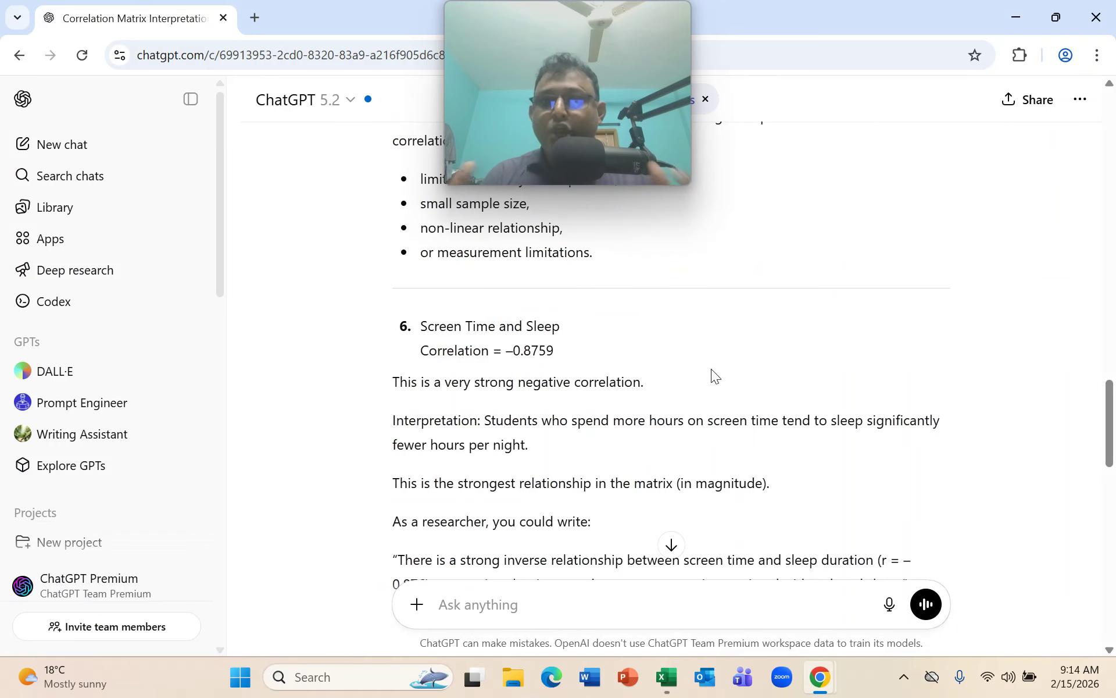
pyautogui.scroll(-1, 724, 379)
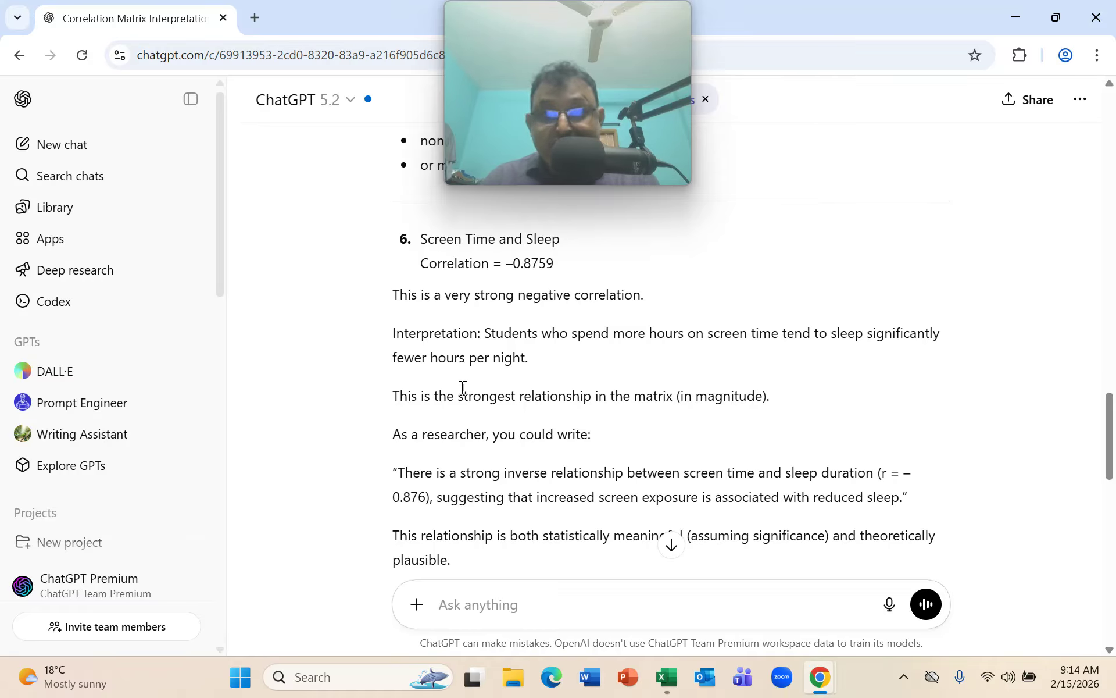
pyautogui.scroll(-1, 562, 373)
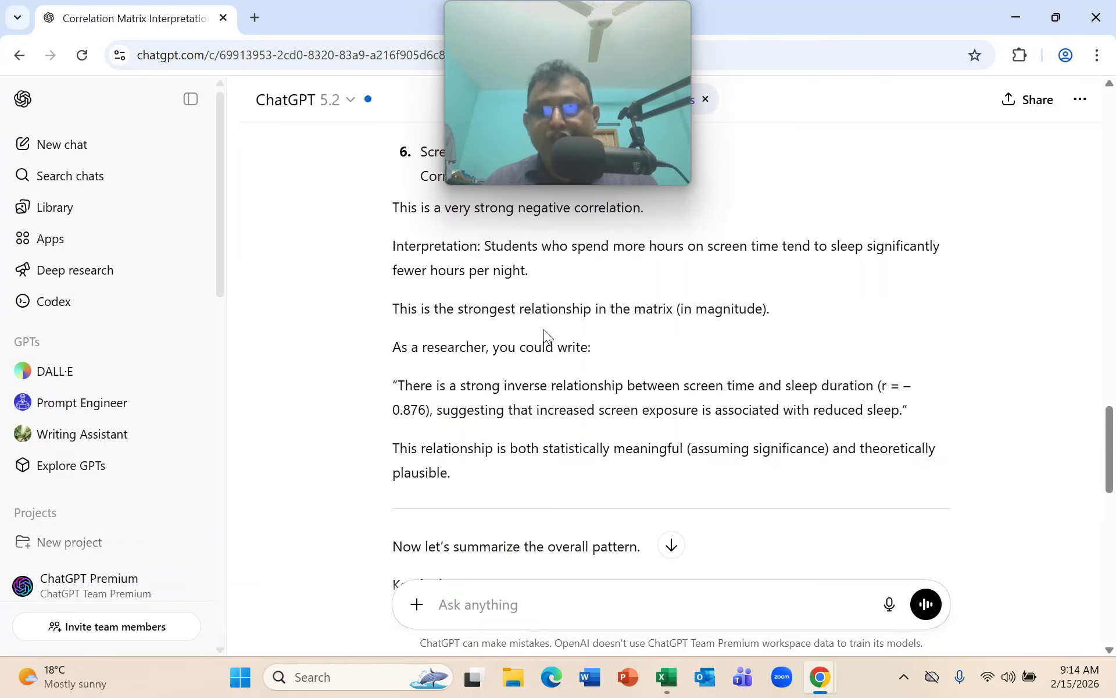
pyautogui.scroll(-1, 549, 348)
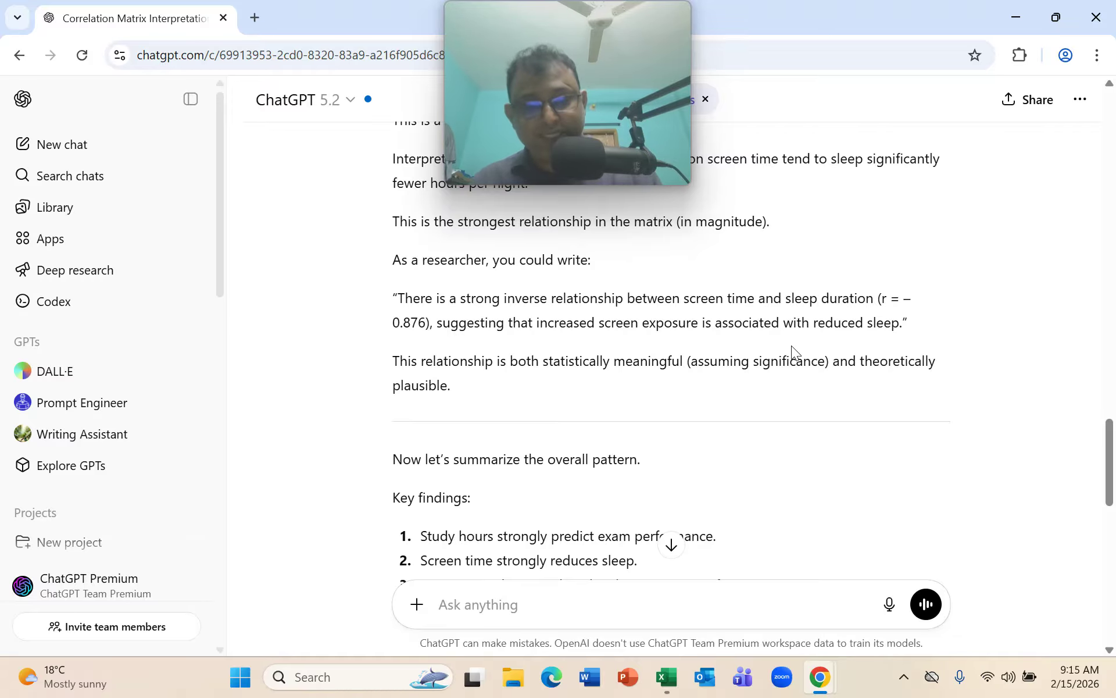
# Step: Switch back to the Example sheet in Excel and select the empty cell J13
pyautogui.hotkey('alt', 'Tab')
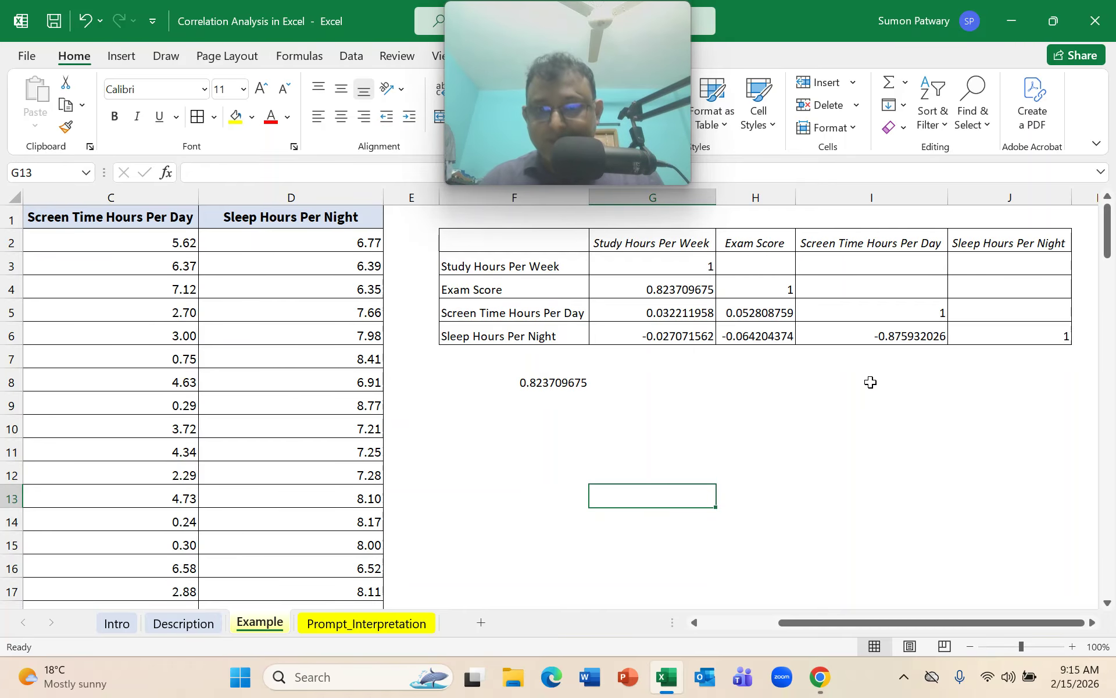
pyautogui.moveTo(878, 621); pyautogui.dragTo(848, 631)
pyautogui.click(1058, 495)
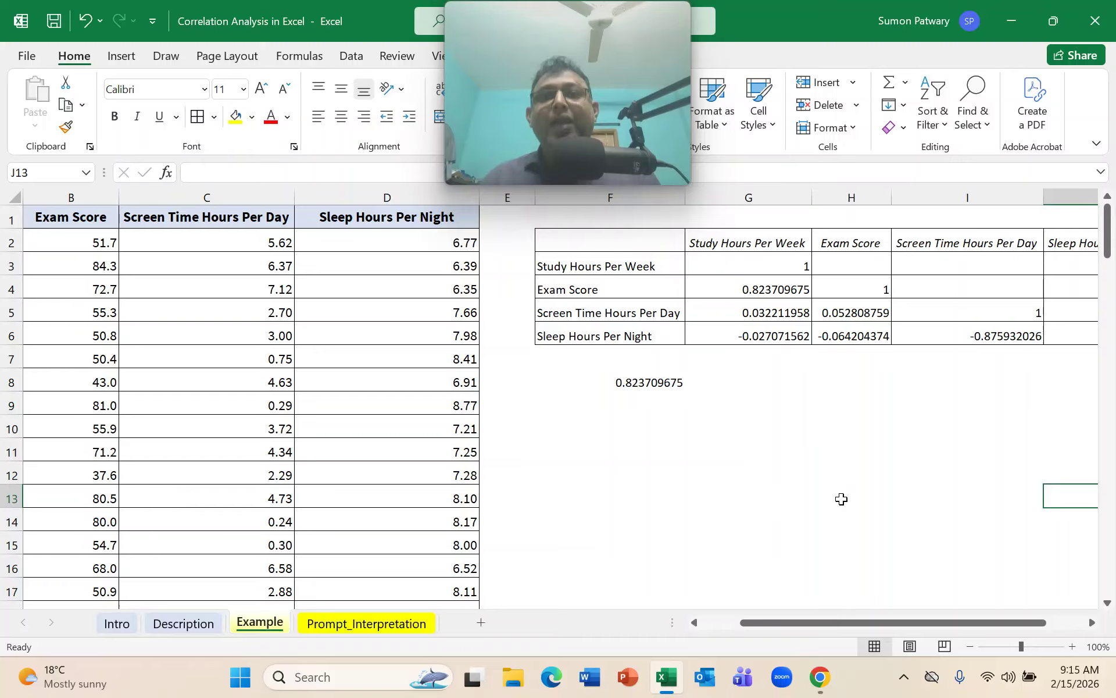
pyautogui.moveTo(526, 50); pyautogui.dragTo(1003, 546)
pyautogui.scroll(-1, 743, 424)
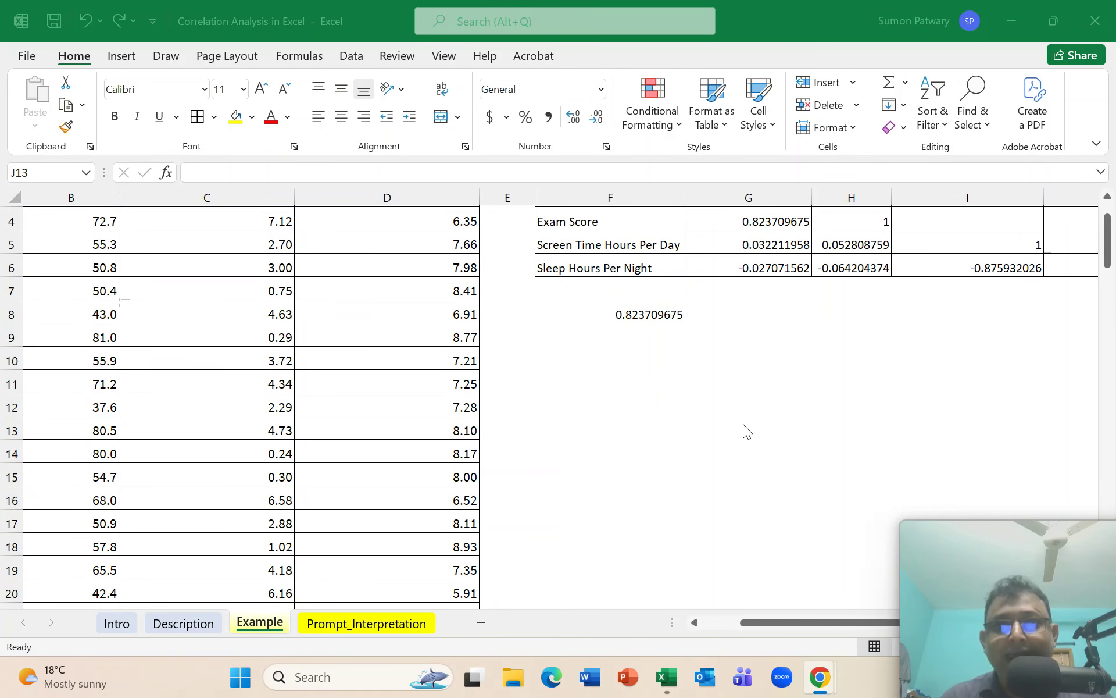
pyautogui.scroll(1, 743, 423)
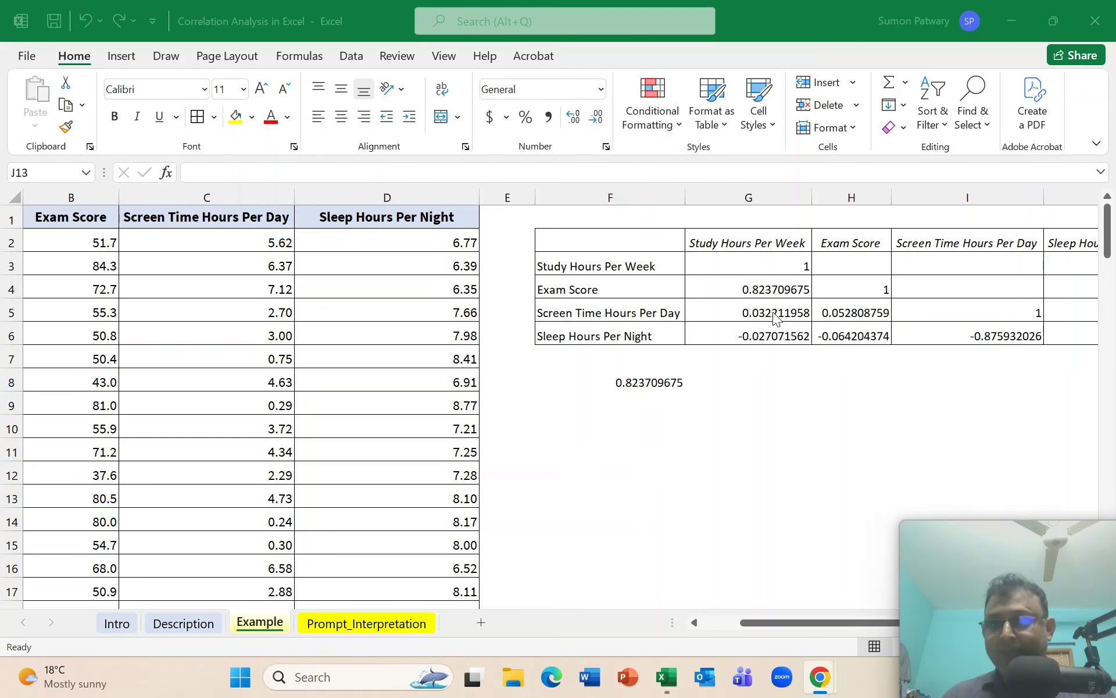
pyautogui.moveTo(989, 530)
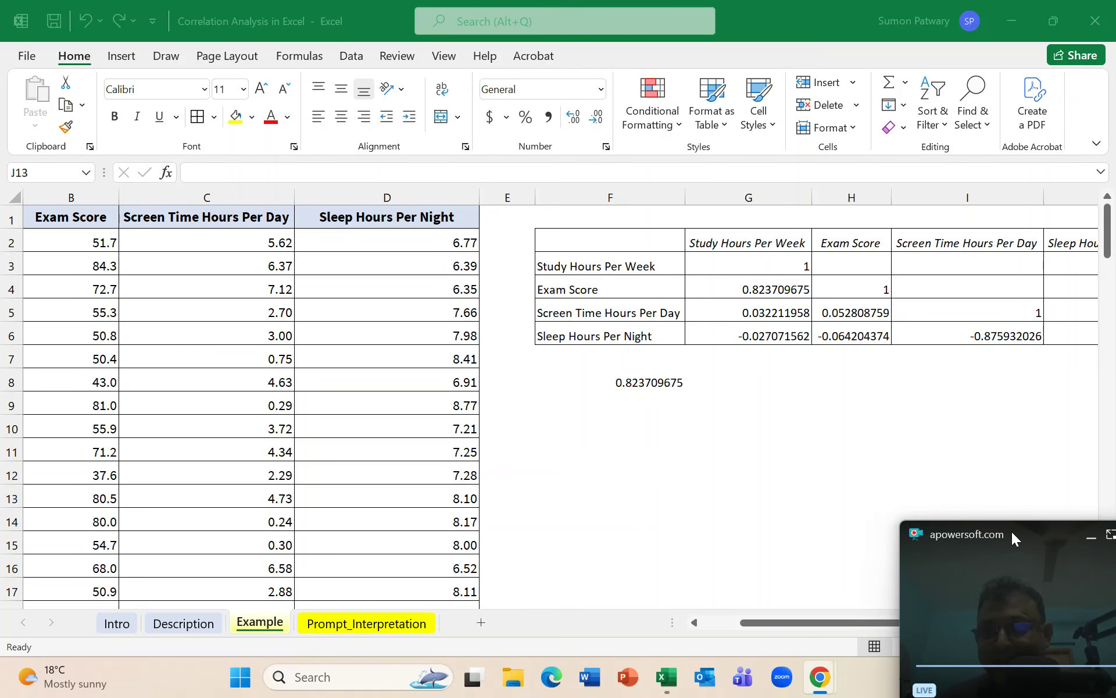
pyautogui.moveTo(1024, 532); pyautogui.dragTo(128, 1)
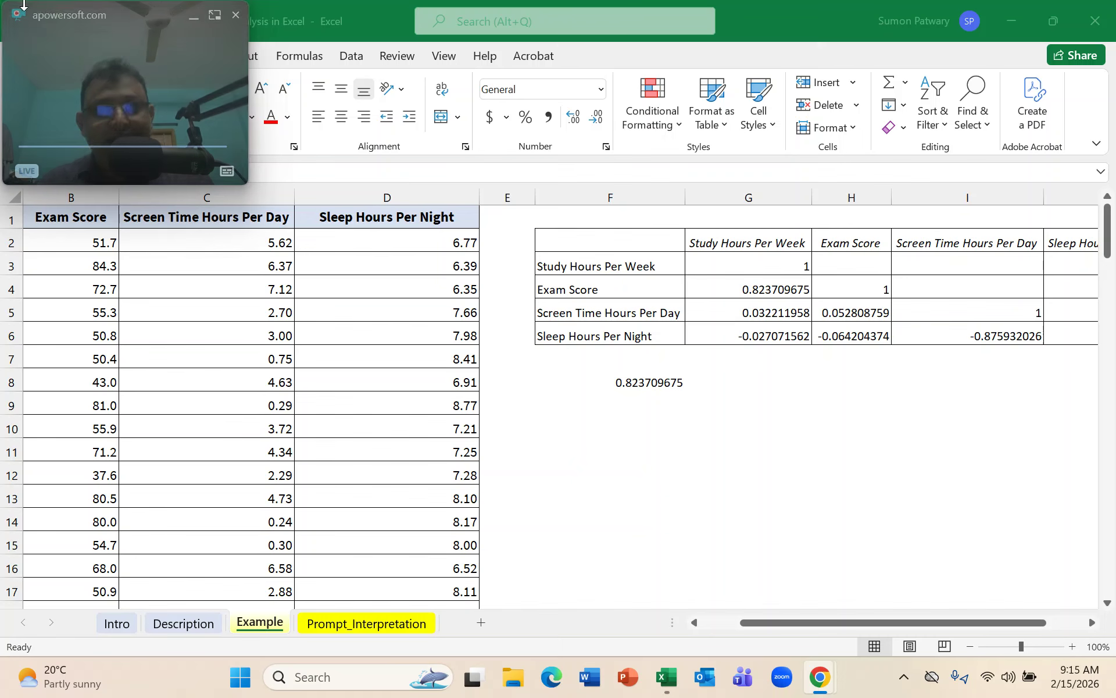
pyautogui.moveTo(23, 4); pyautogui.dragTo(948, 4)
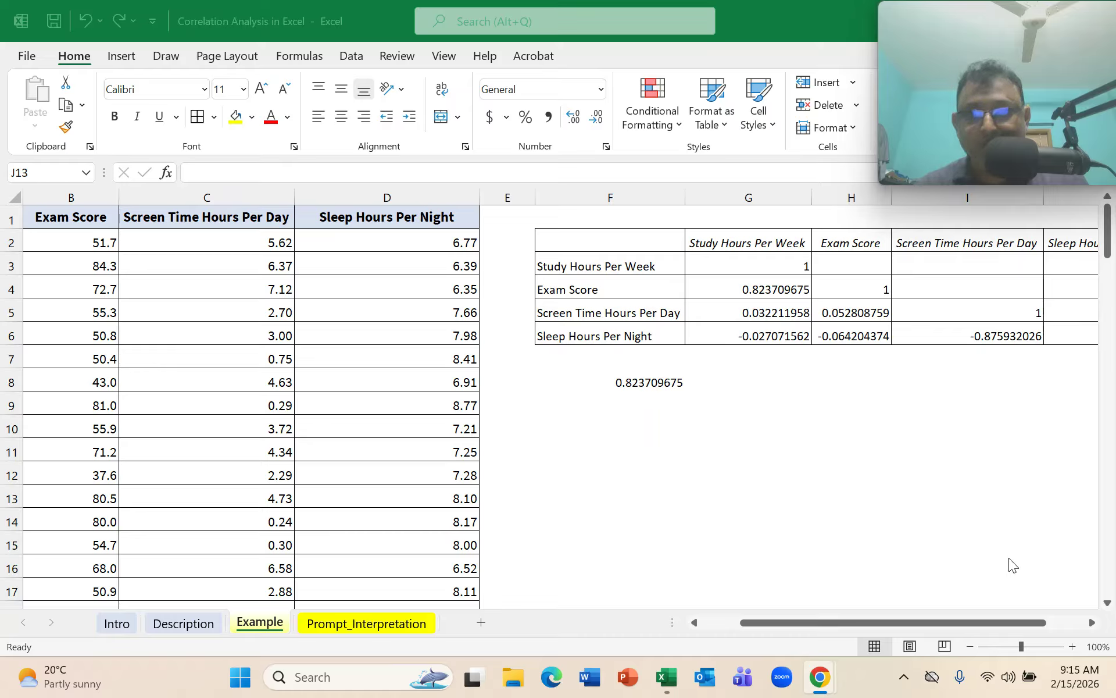
# Step: Select the Study Hours Per Week and Exam Score columns with their headers, A1:B121, and check the selected range
pyautogui.click(850, 620)
pyautogui.moveTo(766, 621); pyautogui.dragTo(725, 625)
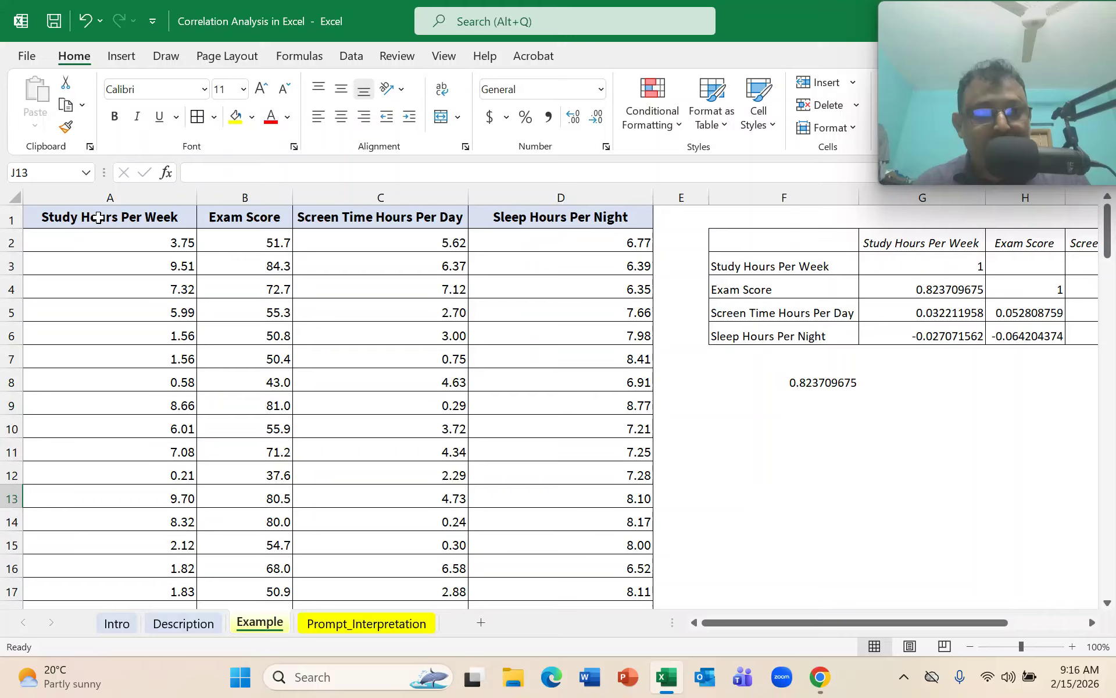
pyautogui.moveTo(98, 218); pyautogui.dragTo(221, 561)
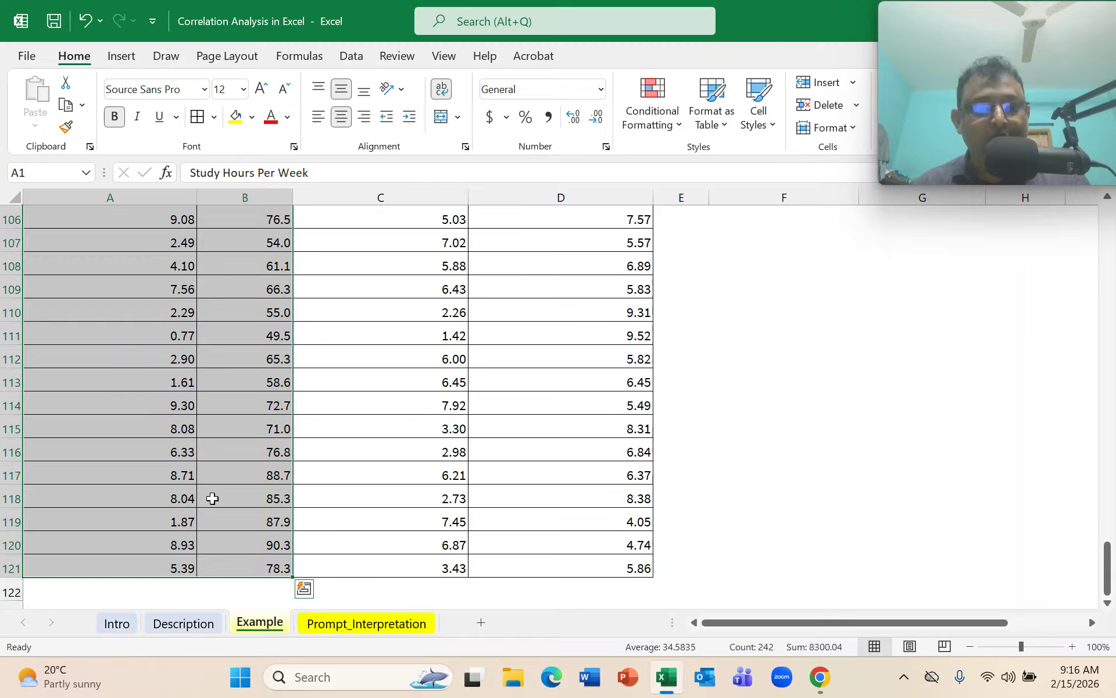
pyautogui.scroll(20, 212, 499)
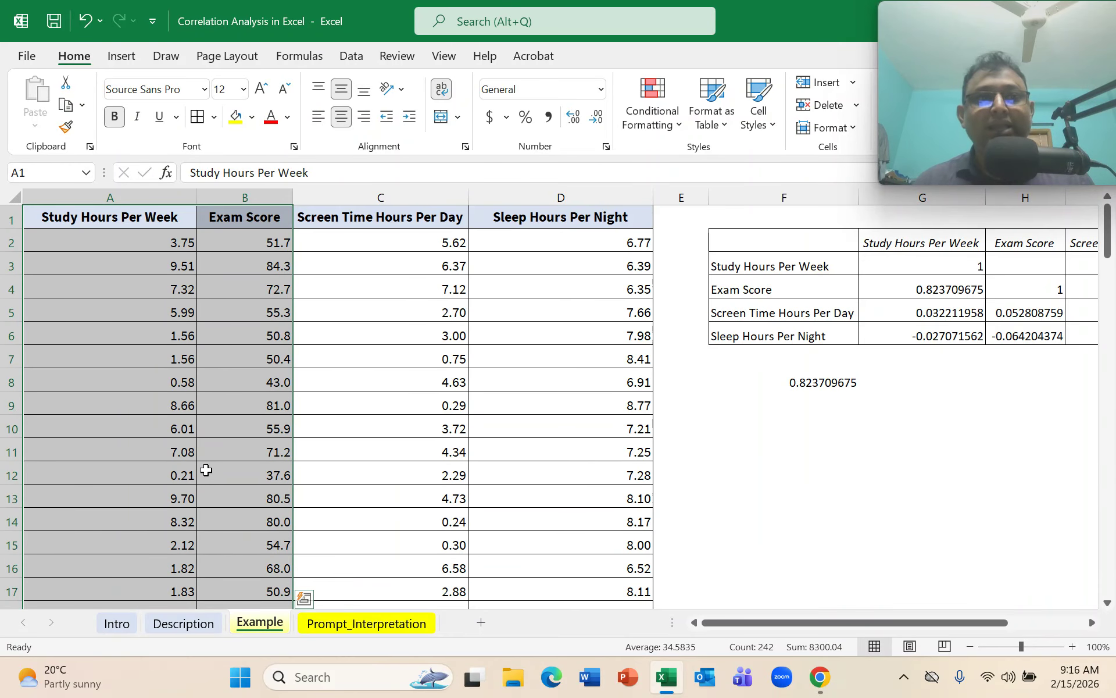
pyautogui.scroll(-20, 207, 469)
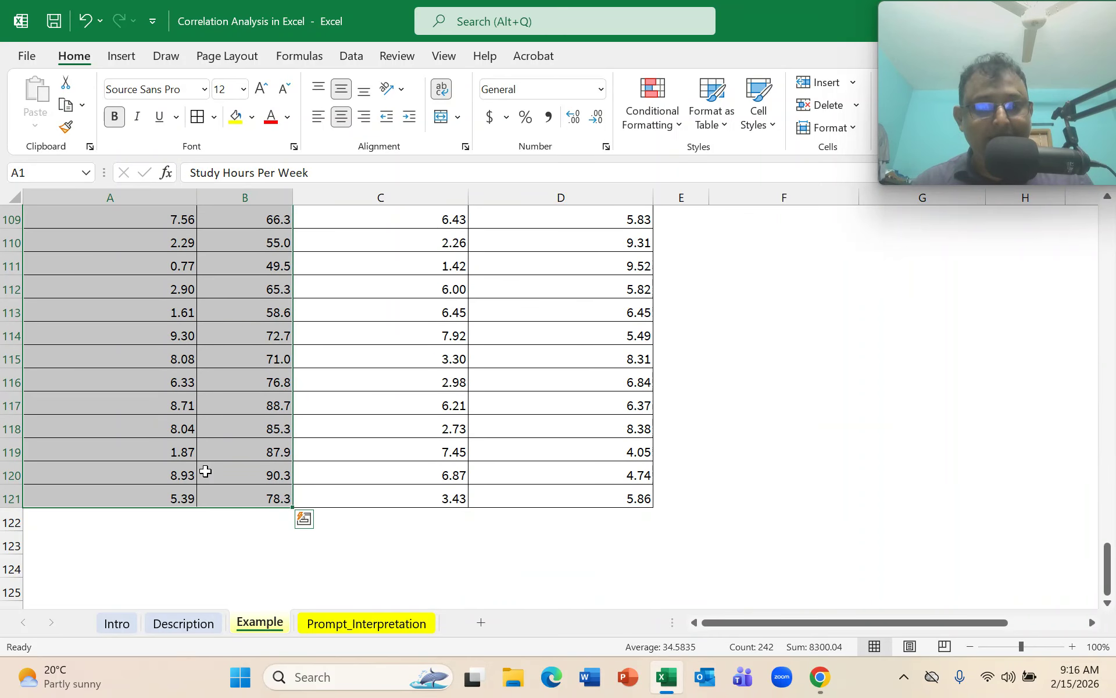
pyautogui.scroll(20, 206, 471)
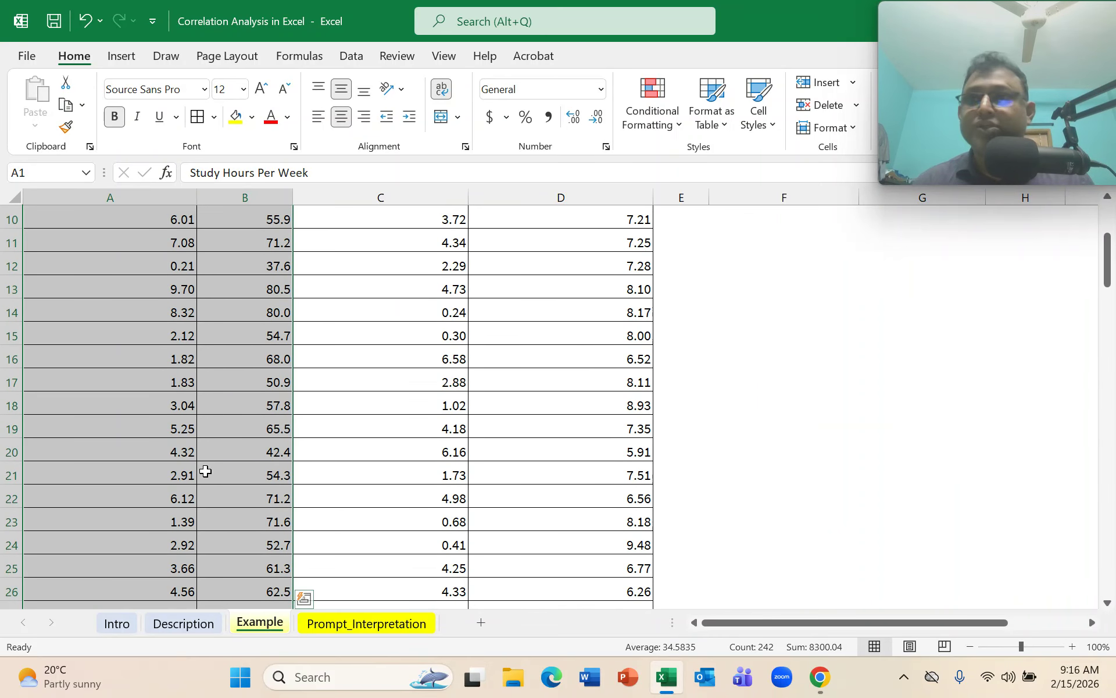
pyautogui.scroll(3, 206, 471)
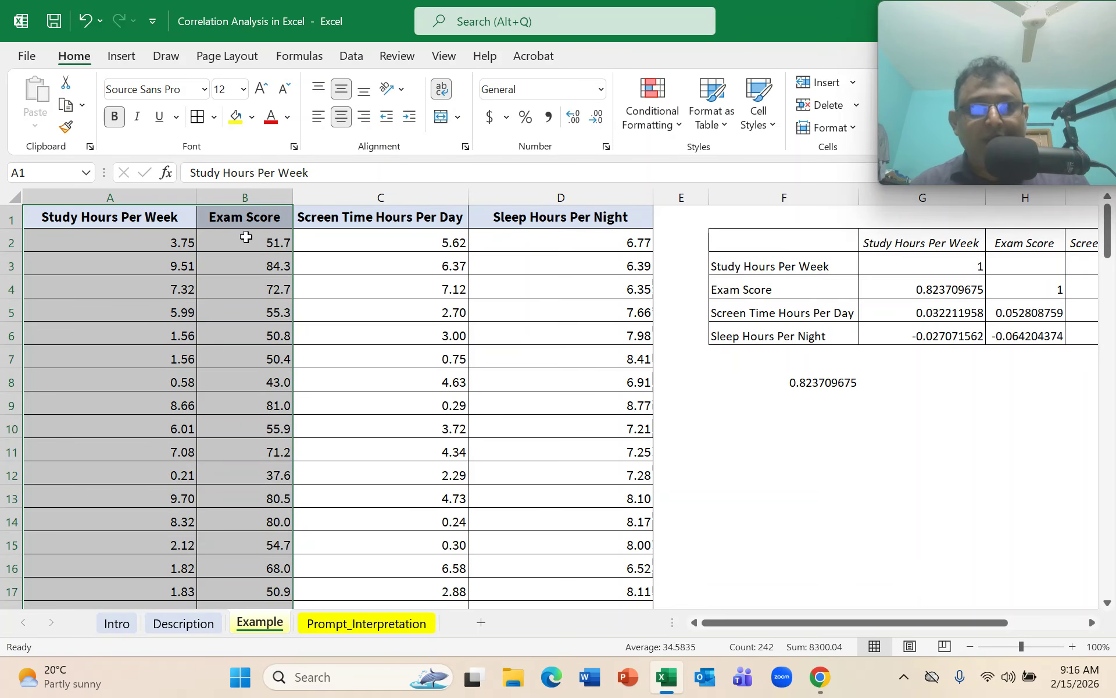
pyautogui.scroll(-9, 239, 381)
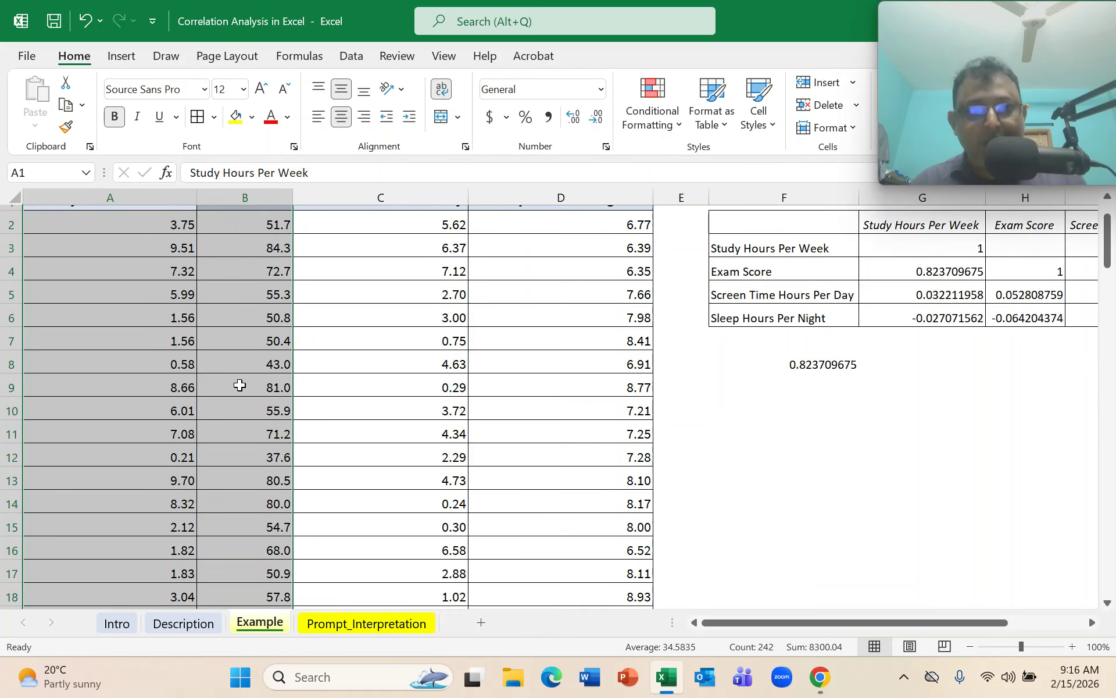
pyautogui.scroll(-20, 239, 375)
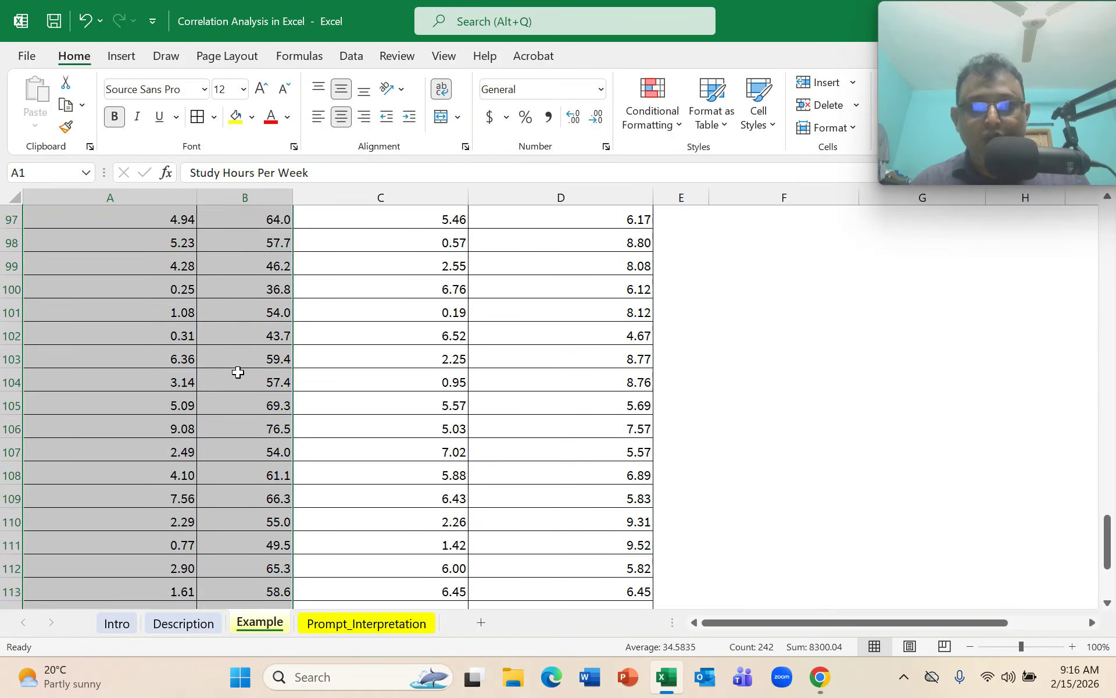
pyautogui.scroll(20, 238, 372)
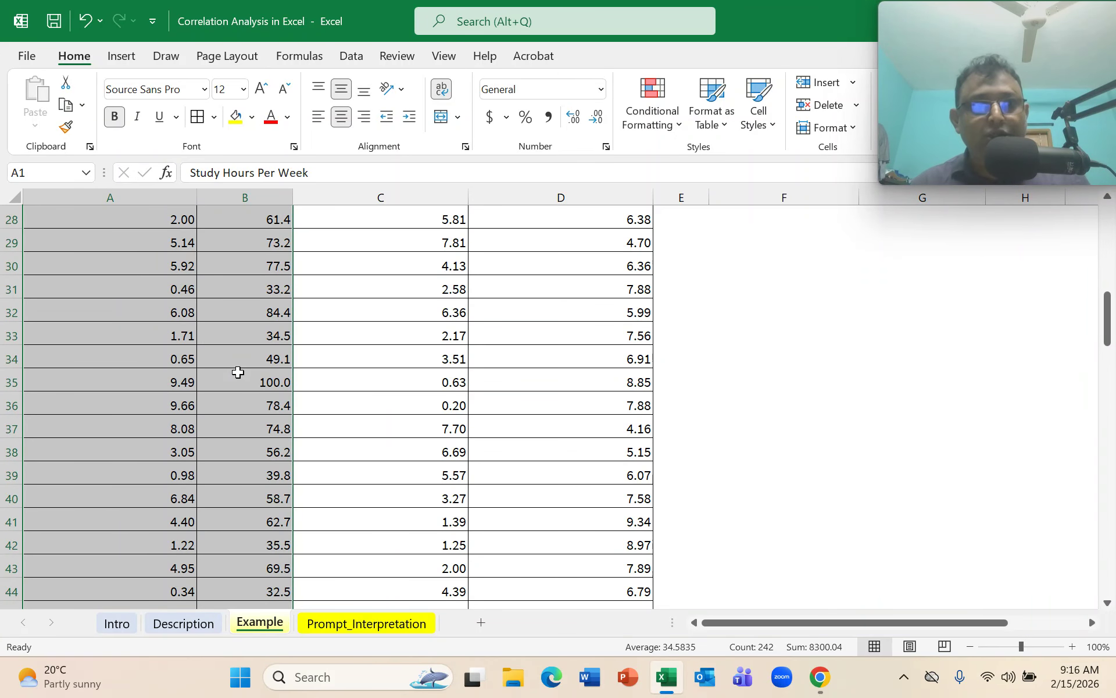
# Step: Insert an X Y scatter chart of the selected data, using the variant that plots exam score against study hours
pyautogui.click(122, 56)
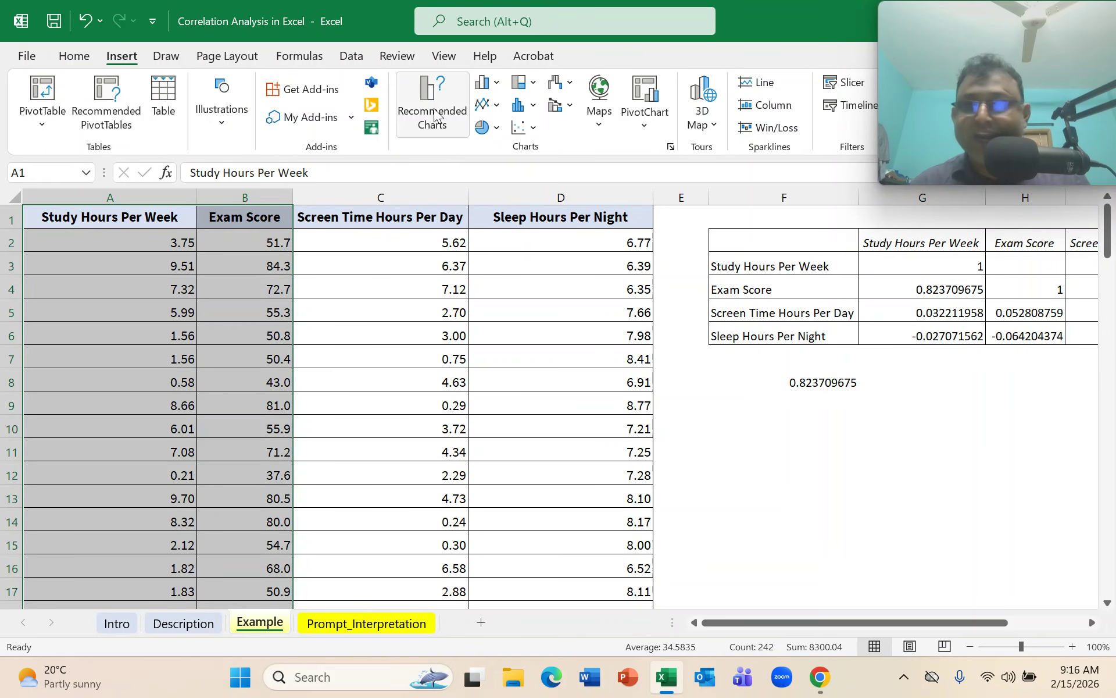
pyautogui.click(434, 113)
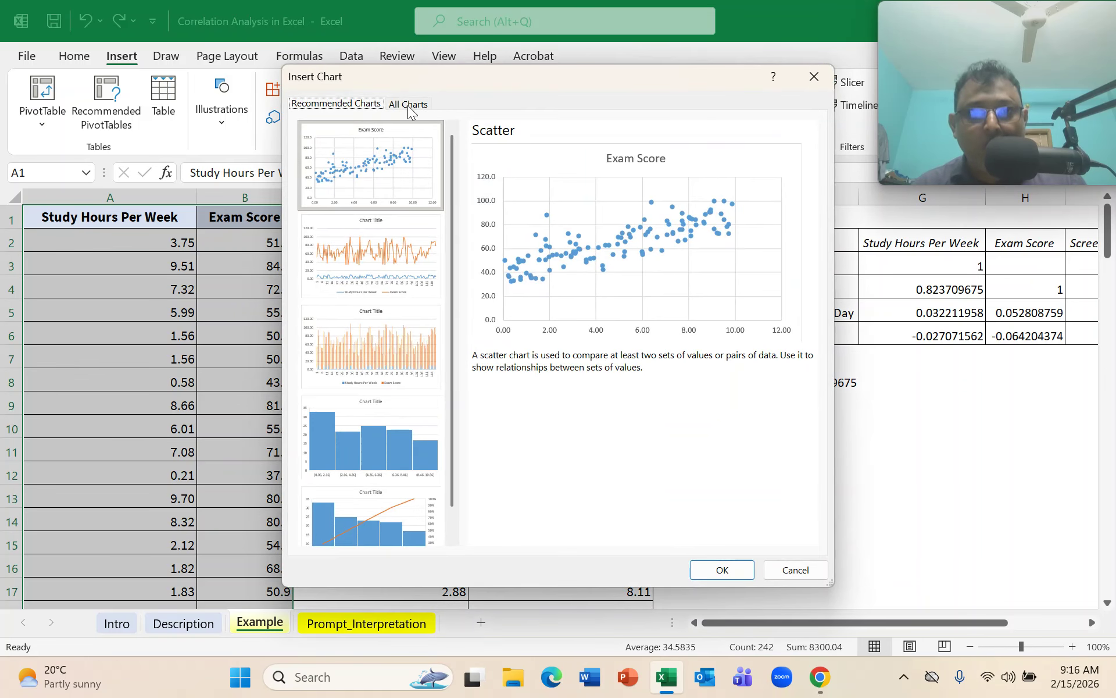
pyautogui.click(409, 105)
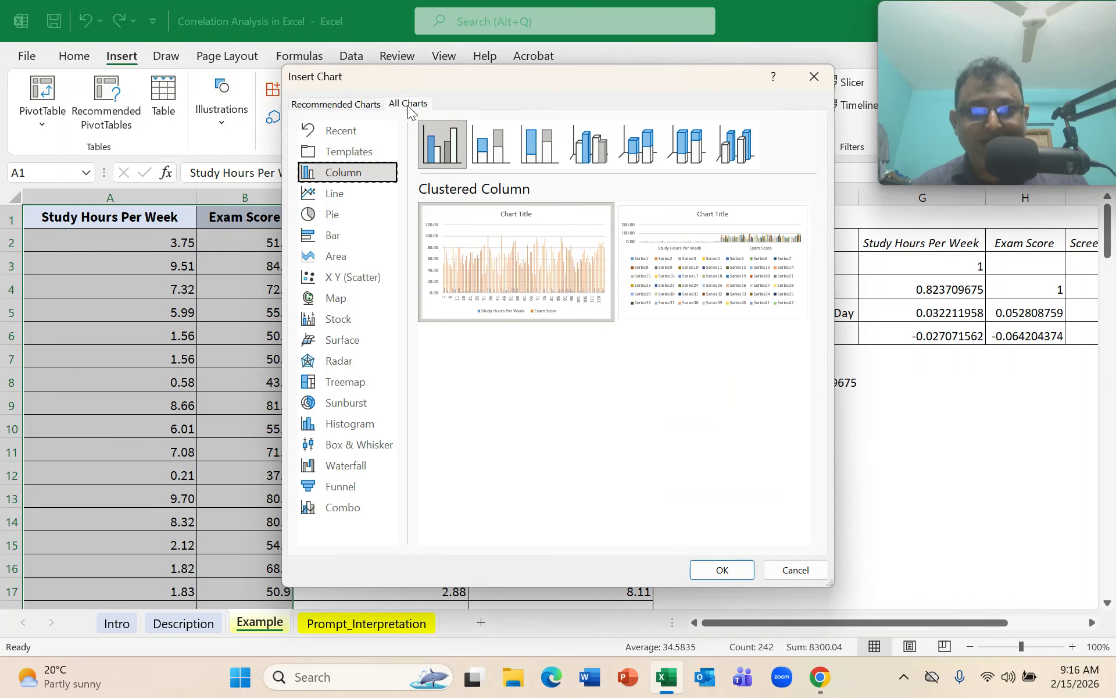
pyautogui.click(365, 284)
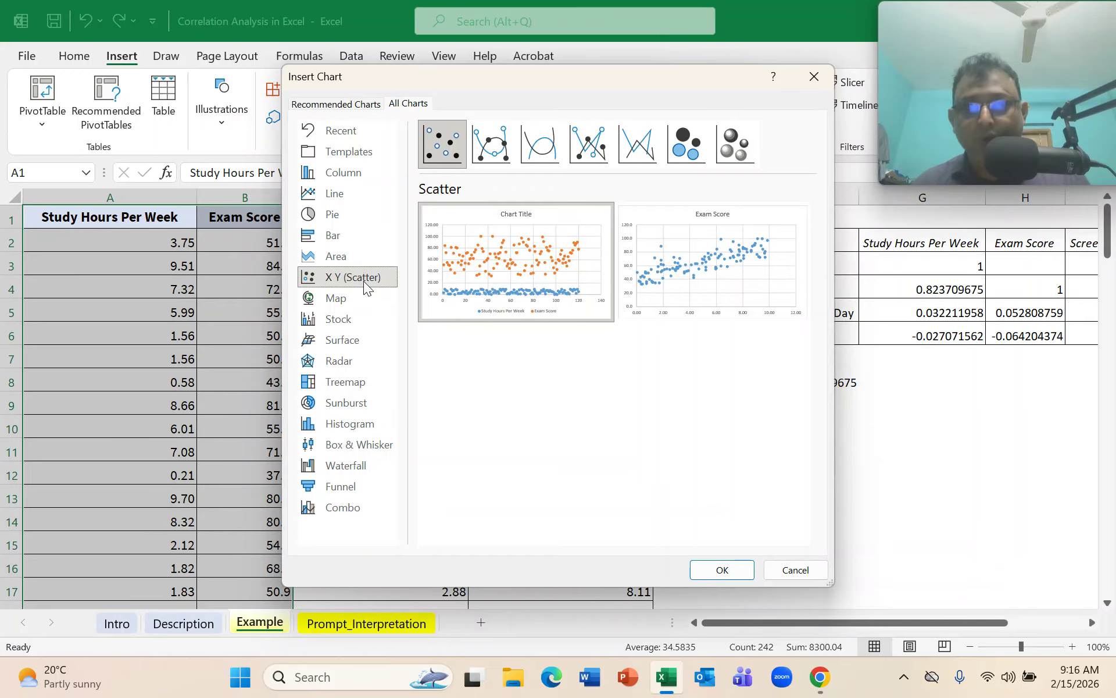
pyautogui.moveTo(755, 242)
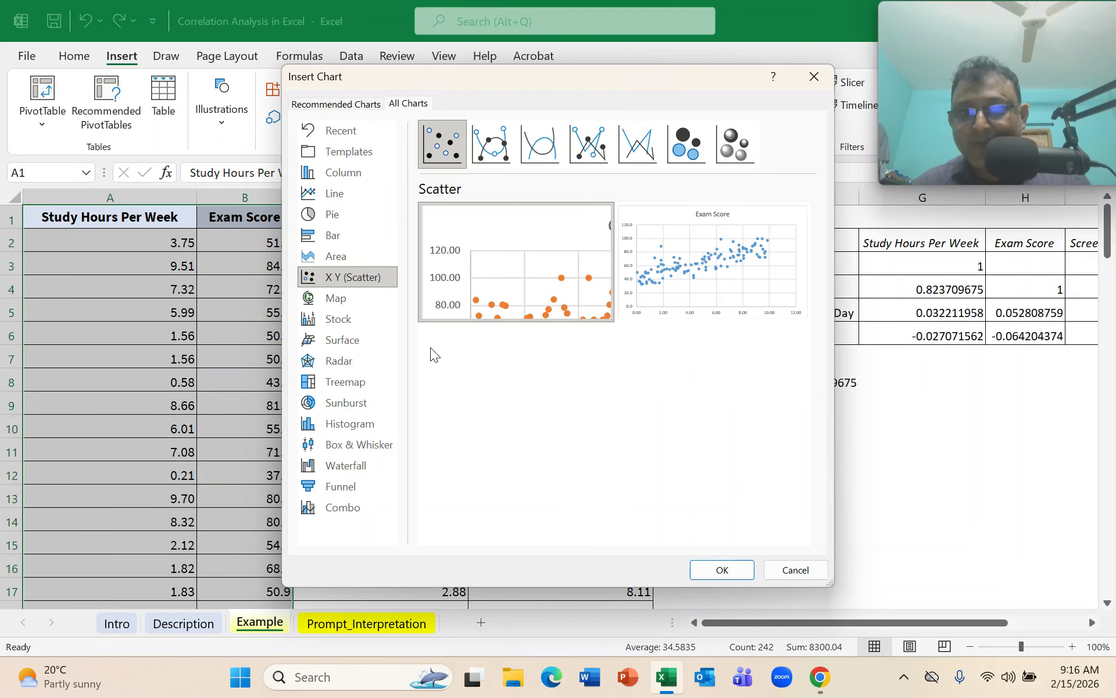
pyautogui.click(702, 287)
pyautogui.click(749, 571)
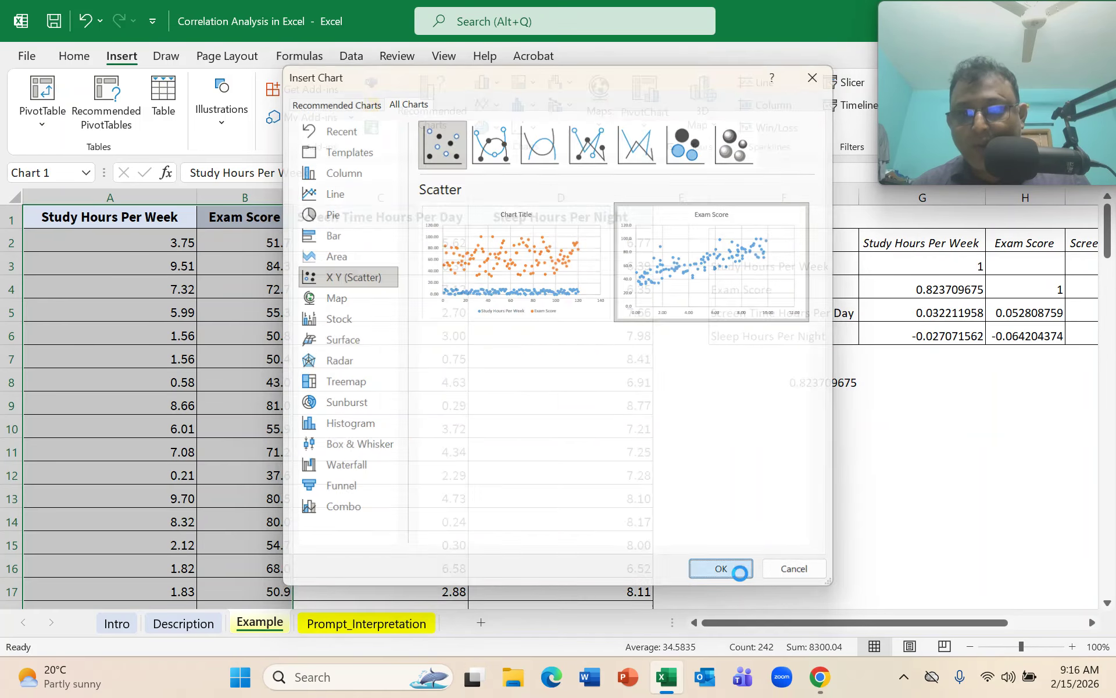
# Step: Move the scatter chart clear of the data columns, placing it over columns F to I from about row 6 down
pyautogui.moveTo(750, 291); pyautogui.dragTo(1003, 314)
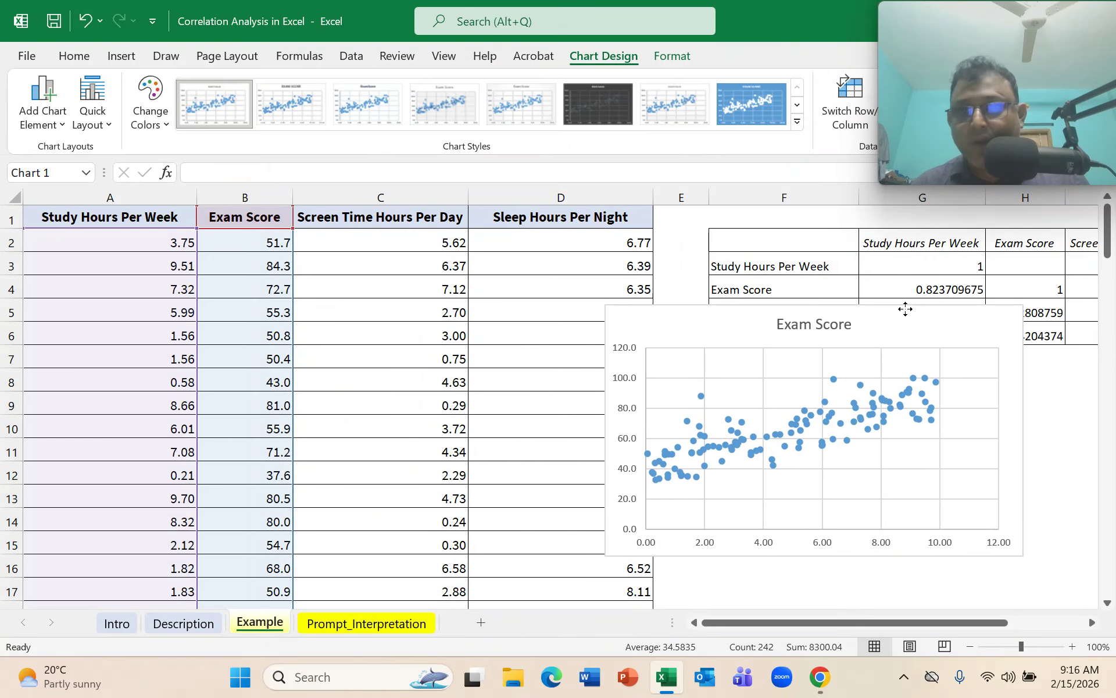
pyautogui.click(1092, 622)
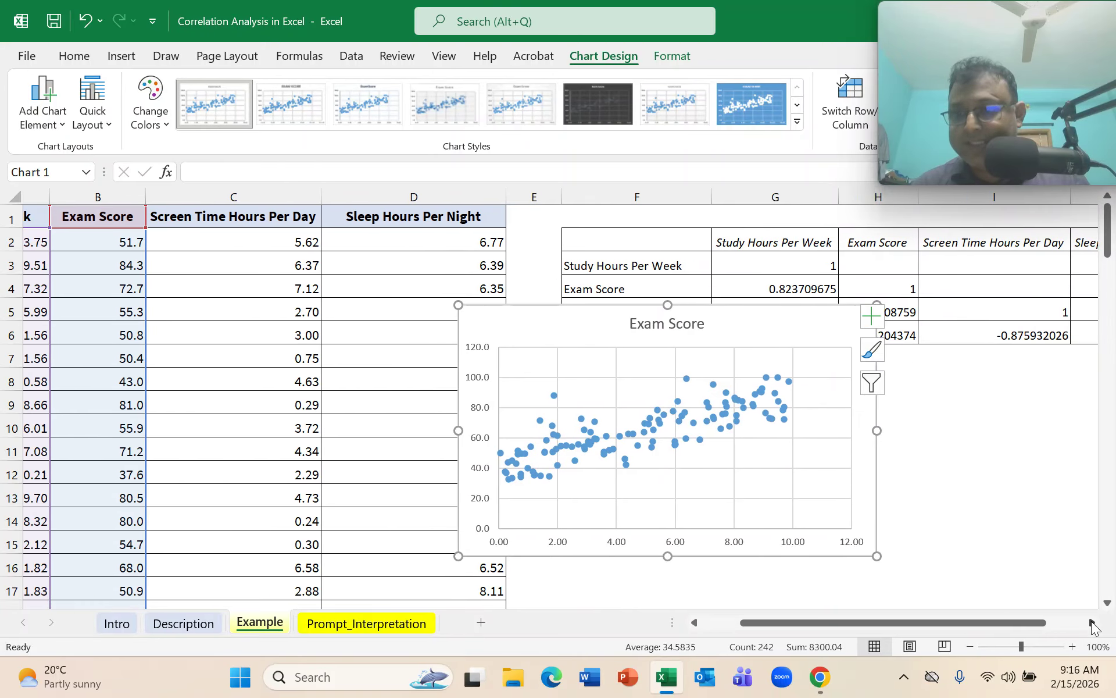
pyautogui.click(1092, 622)
pyautogui.moveTo(975, 43); pyautogui.dragTo(149, 43)
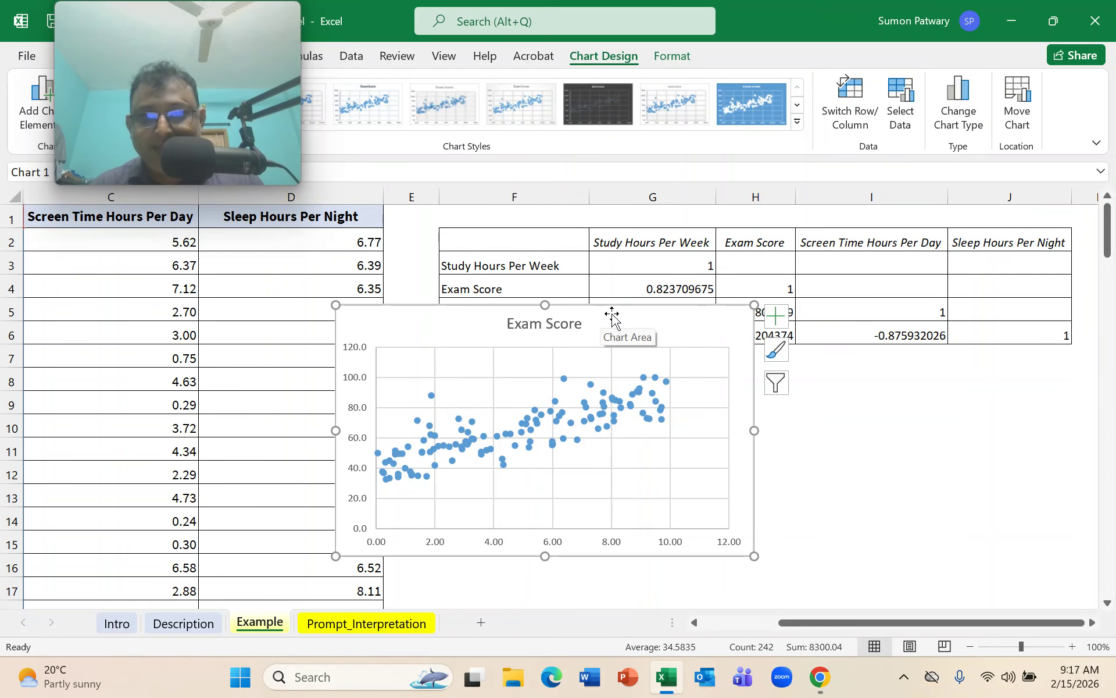
pyautogui.moveTo(612, 313)
pyautogui.mouseDown()
pyautogui.moveTo(757, 335)
pyautogui.moveTo(728, 330)
pyautogui.mouseUp()
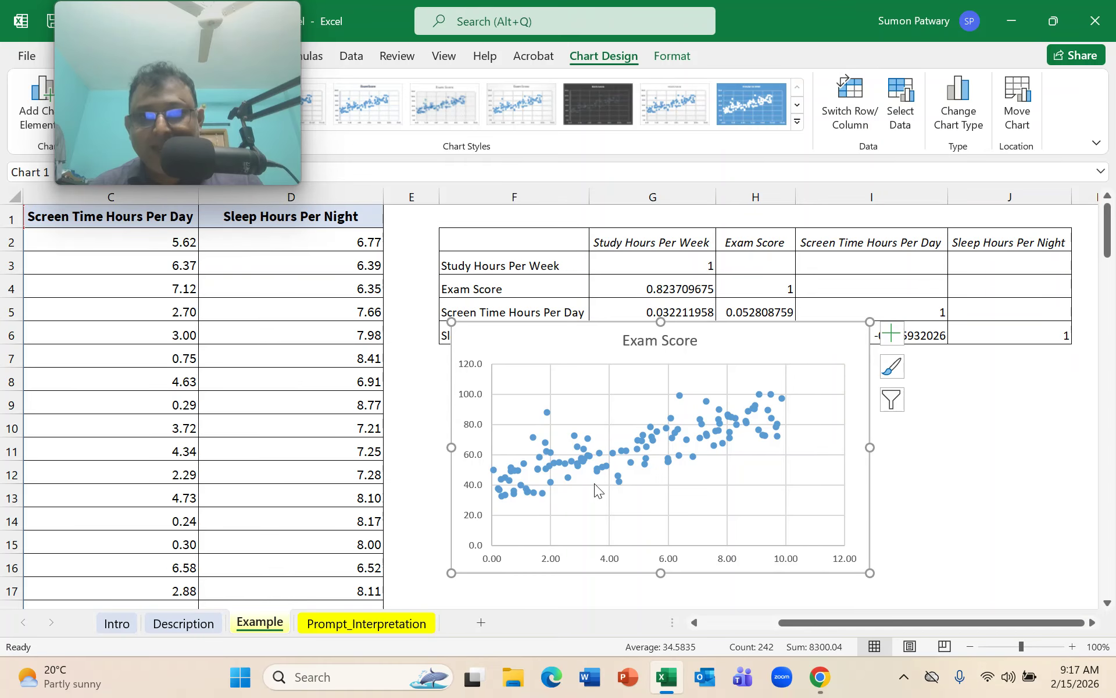
# Step: Change the chart title to "Study Hours Per Week vs Exam Score"
pyautogui.click(619, 338)
pyautogui.click(624, 339)
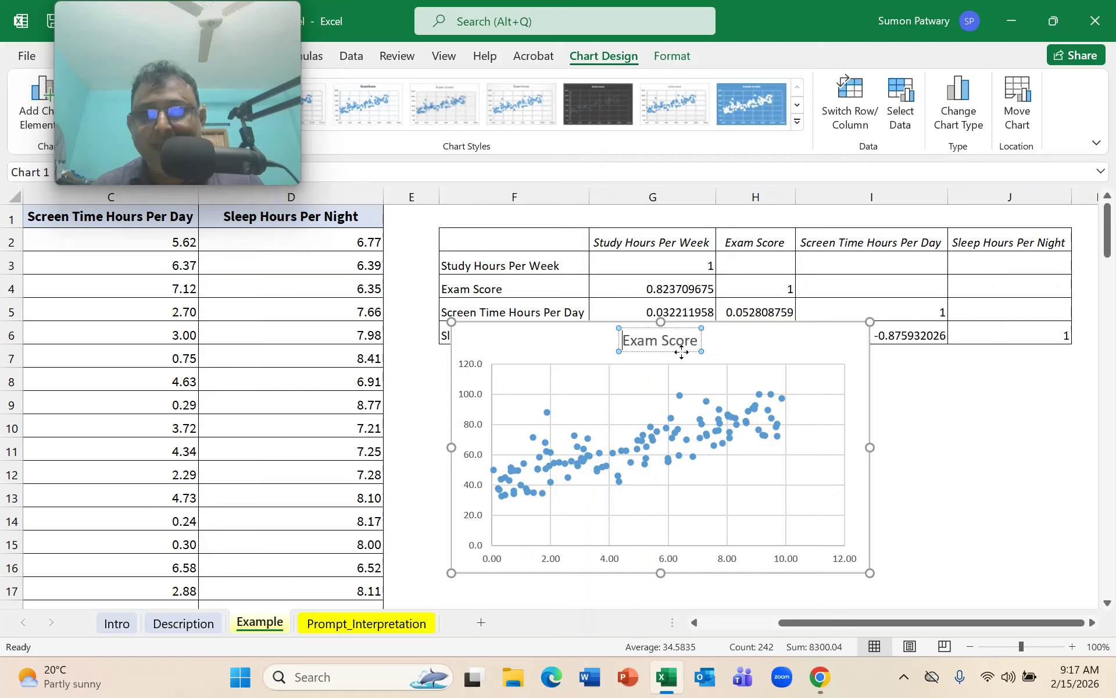
pyautogui.write('St')
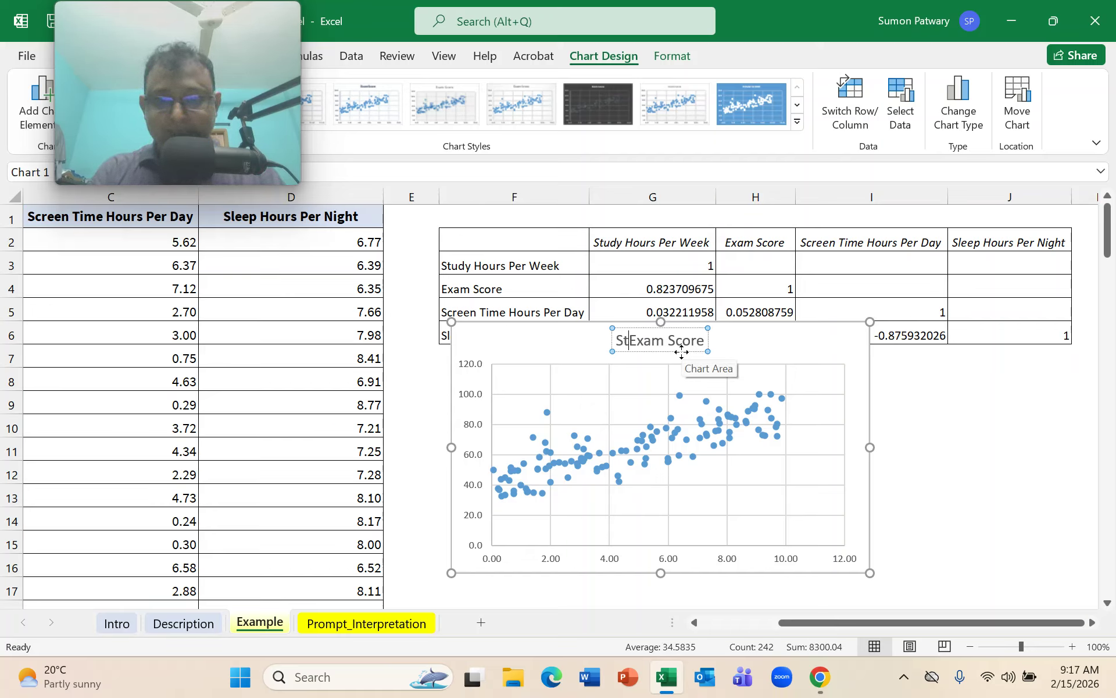
pyautogui.write('udy H')
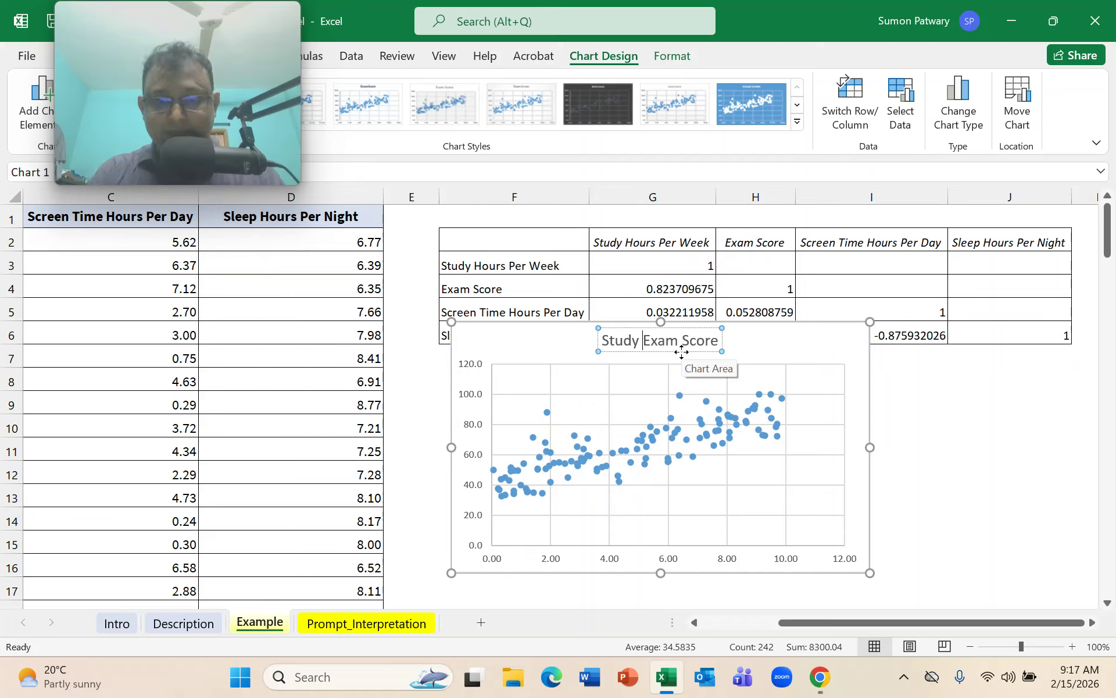
pyautogui.write('ours ')
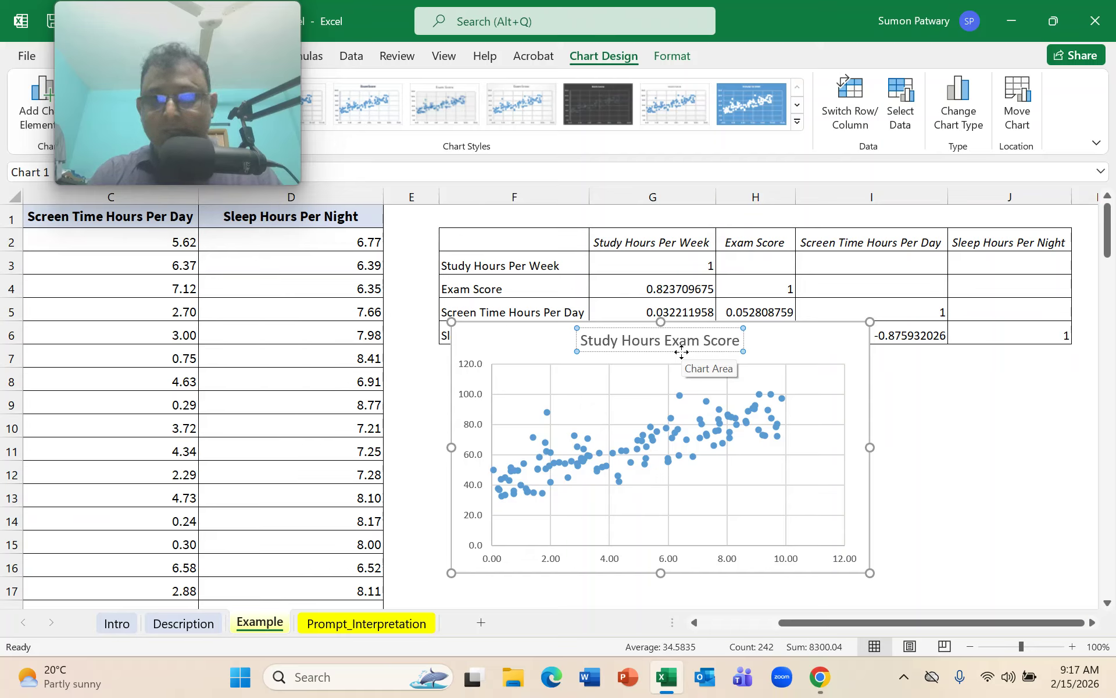
pyautogui.write('Per Wee')
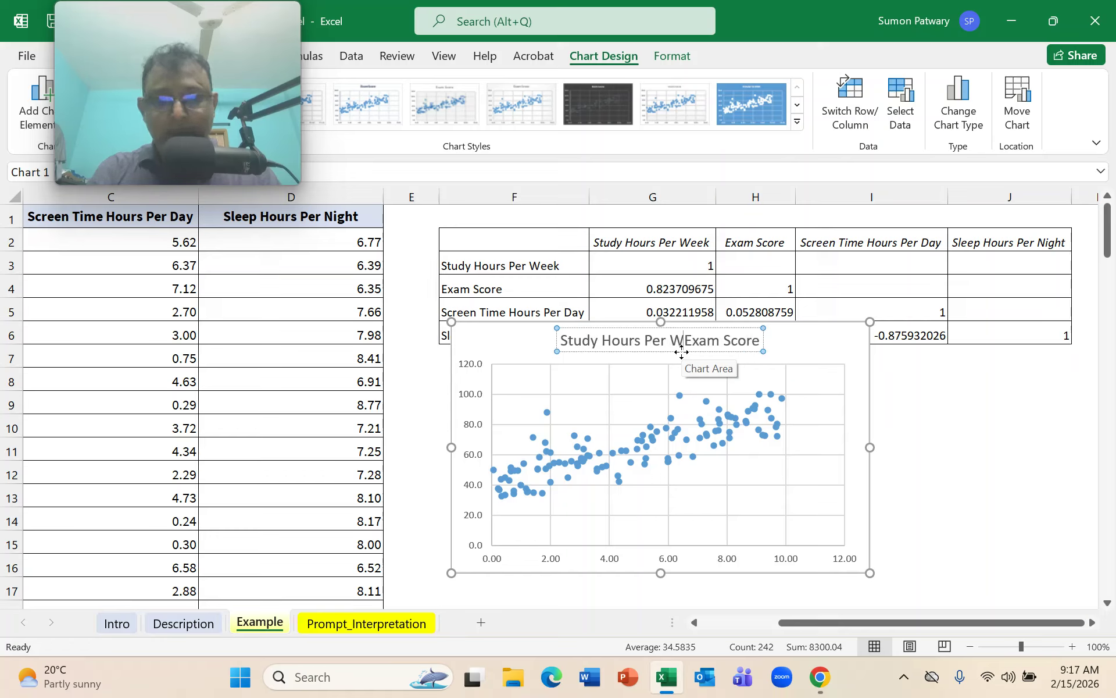
pyautogui.write('k vs')
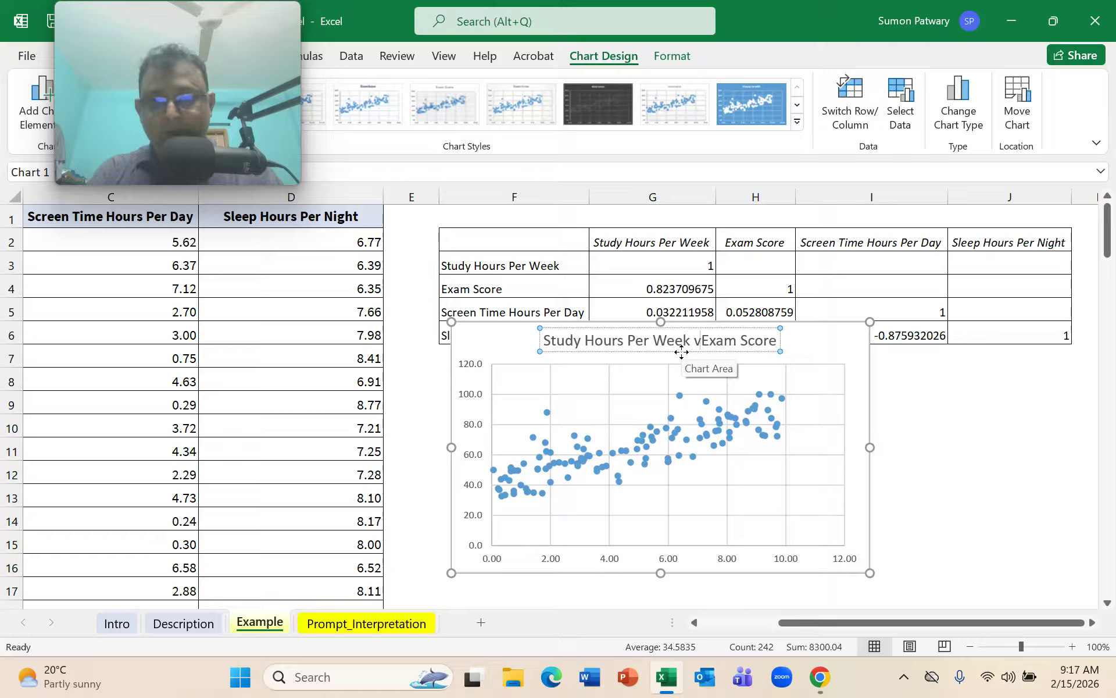
pyautogui.click(995, 407)
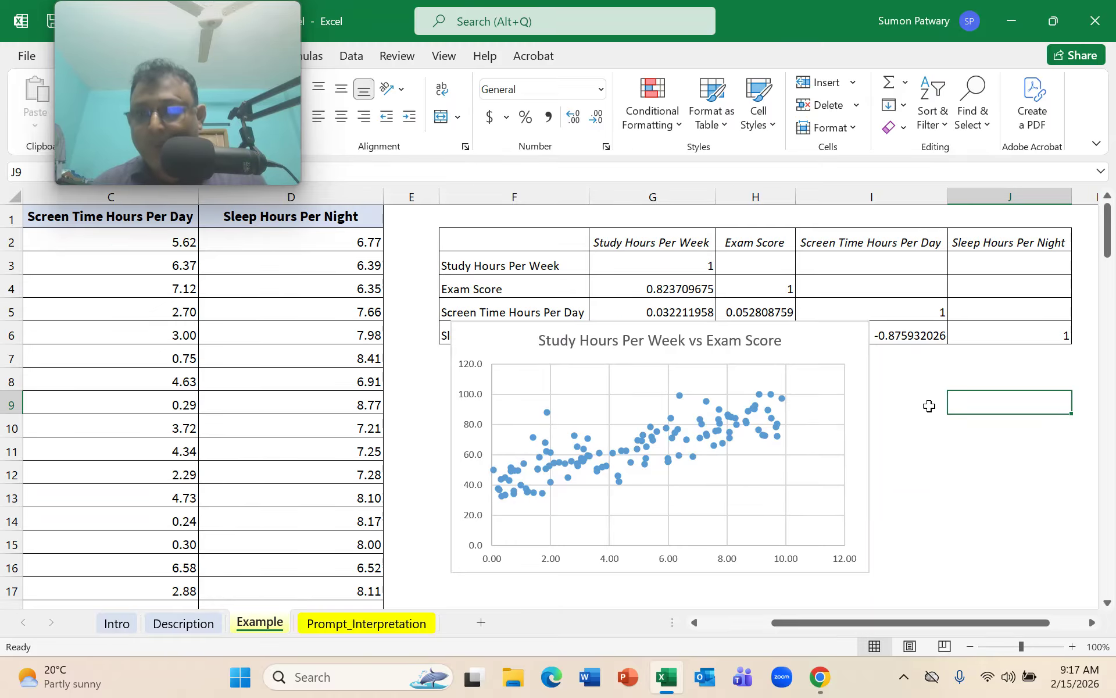
# Step: Add a linear trendline to the scatter chart and open its detailed formatting options
pyautogui.click(848, 336)
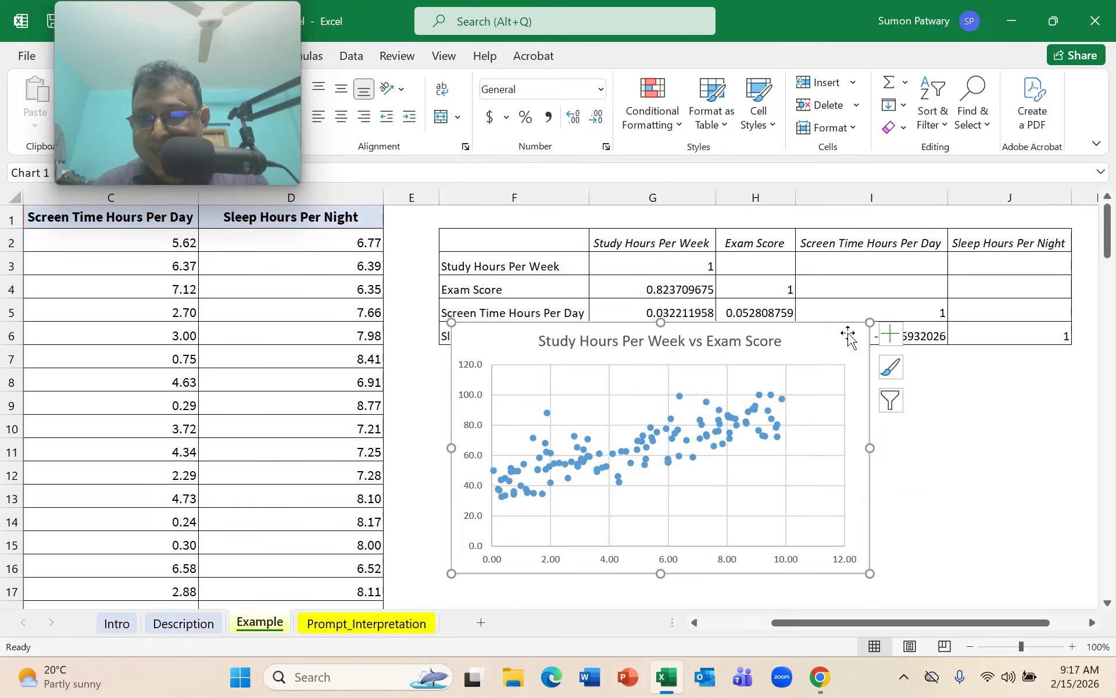
pyautogui.click(891, 335)
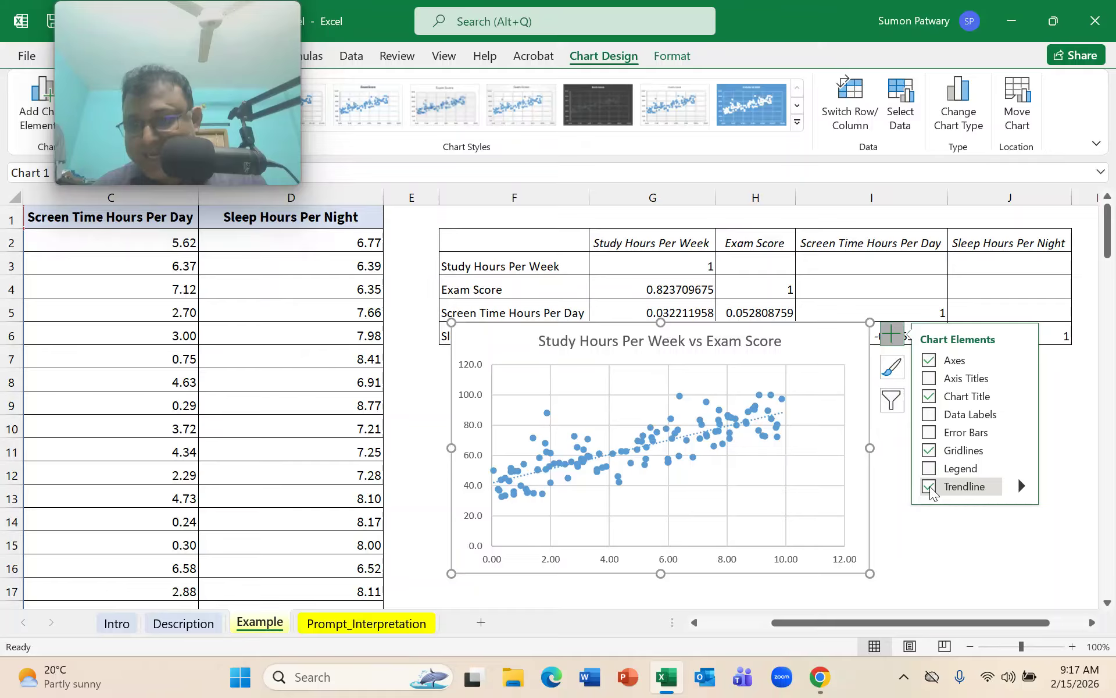
pyautogui.click(930, 486)
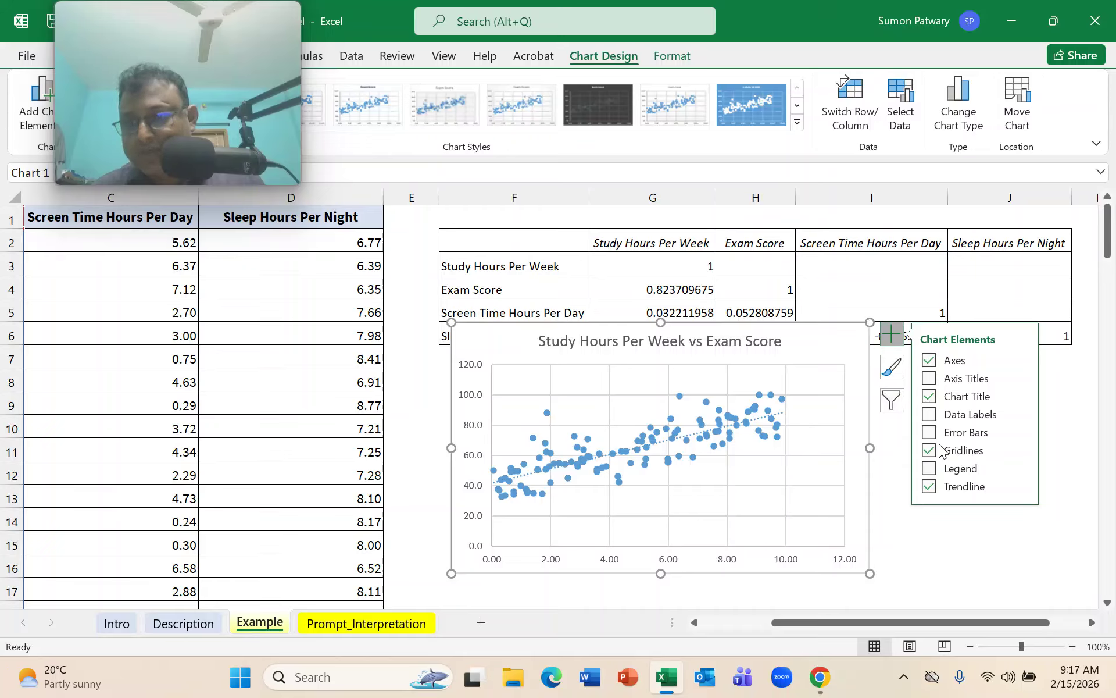
pyautogui.click(1021, 486)
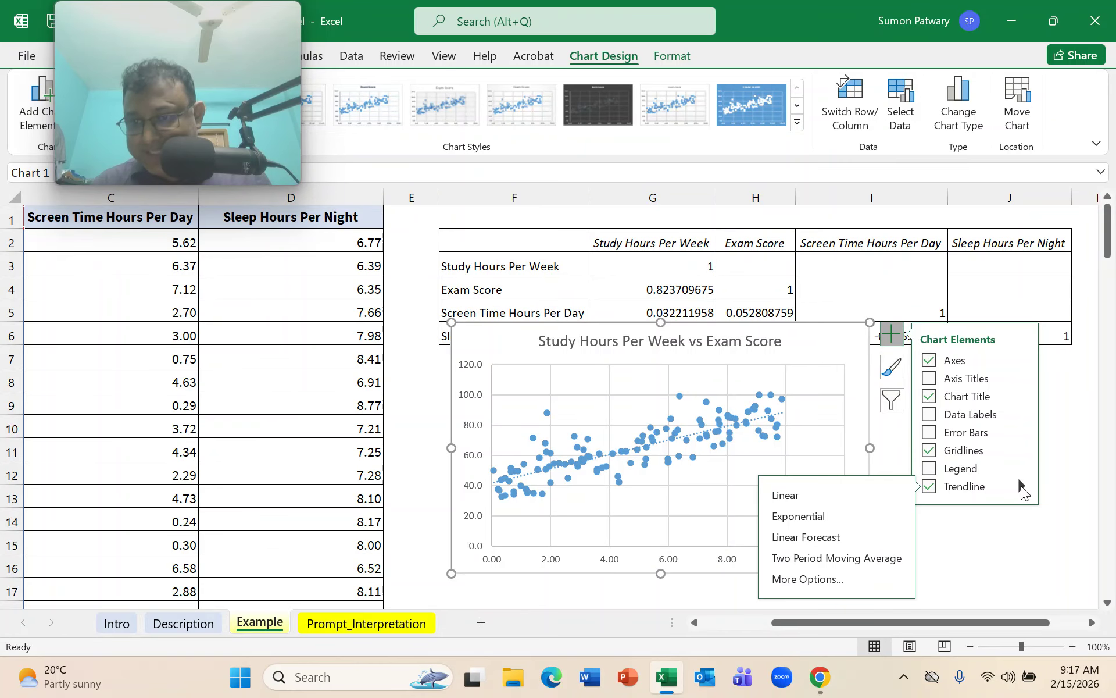
pyautogui.click(819, 587)
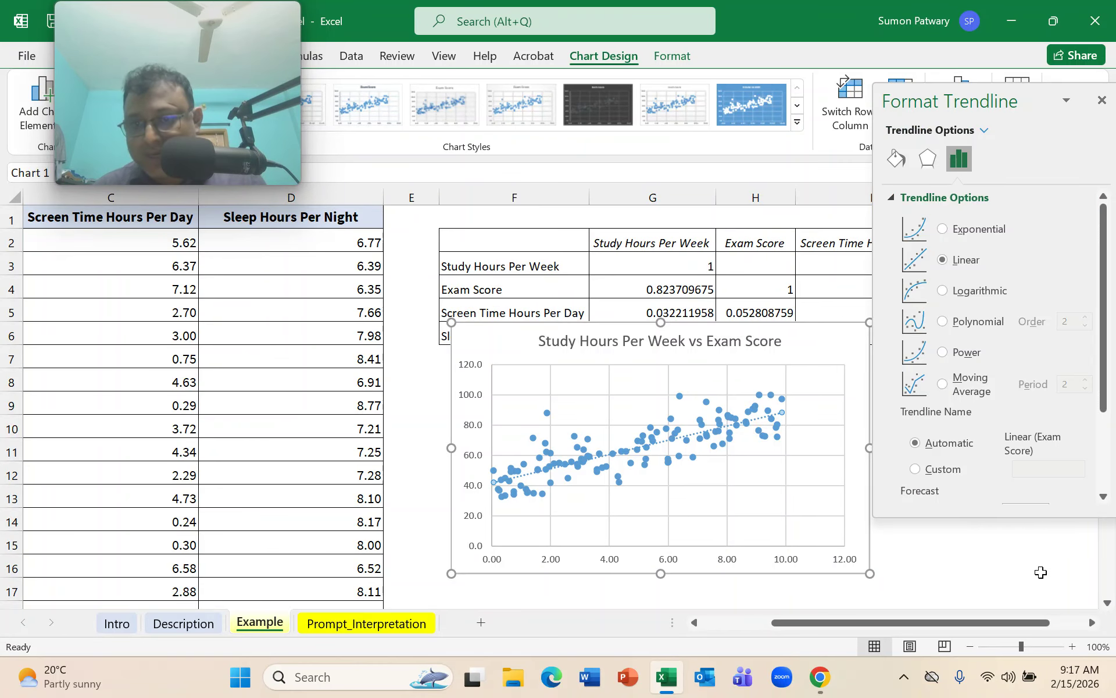
# Step: Format the trendline with a solid dash type and the standard green color
pyautogui.click(896, 160)
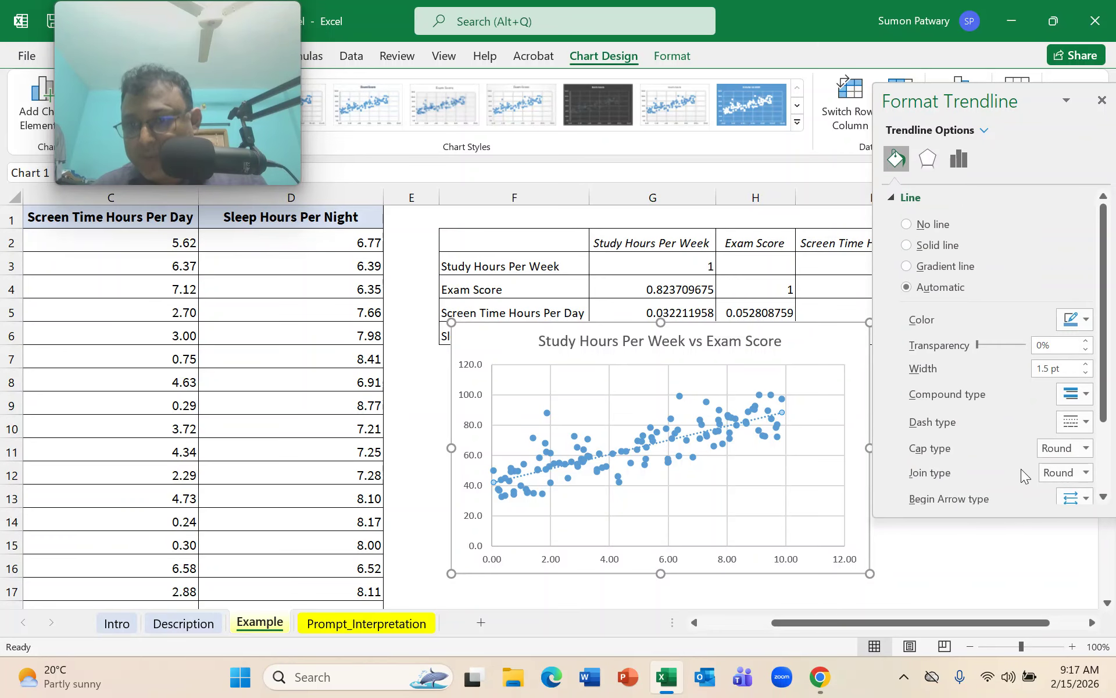
pyautogui.click(1084, 426)
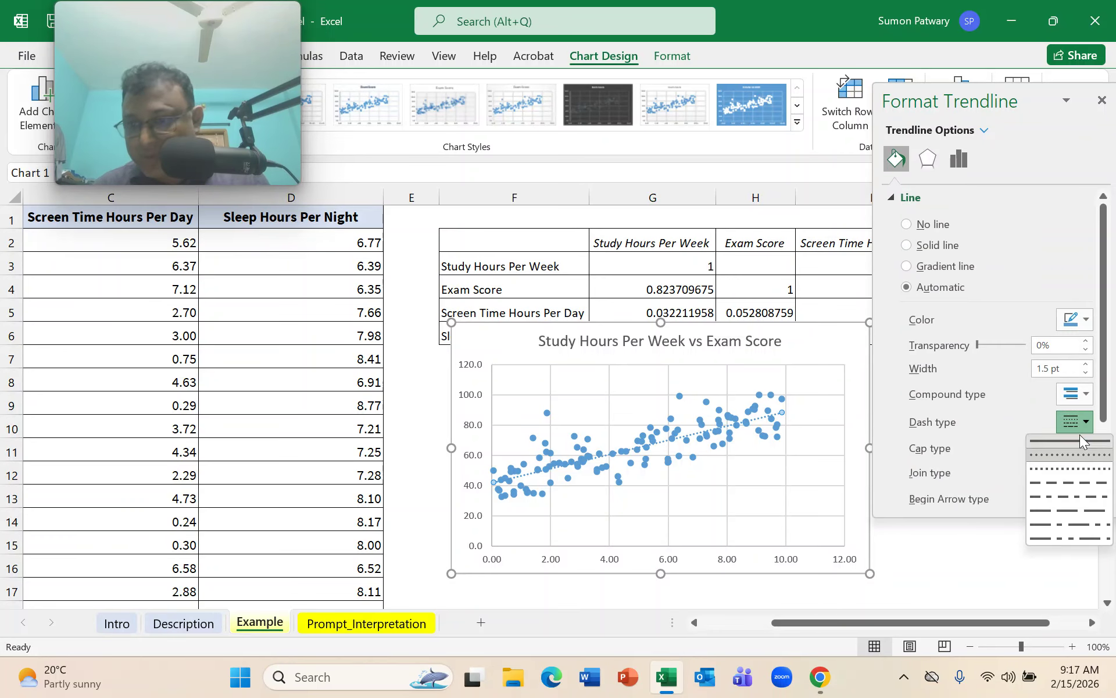
pyautogui.click(1080, 439)
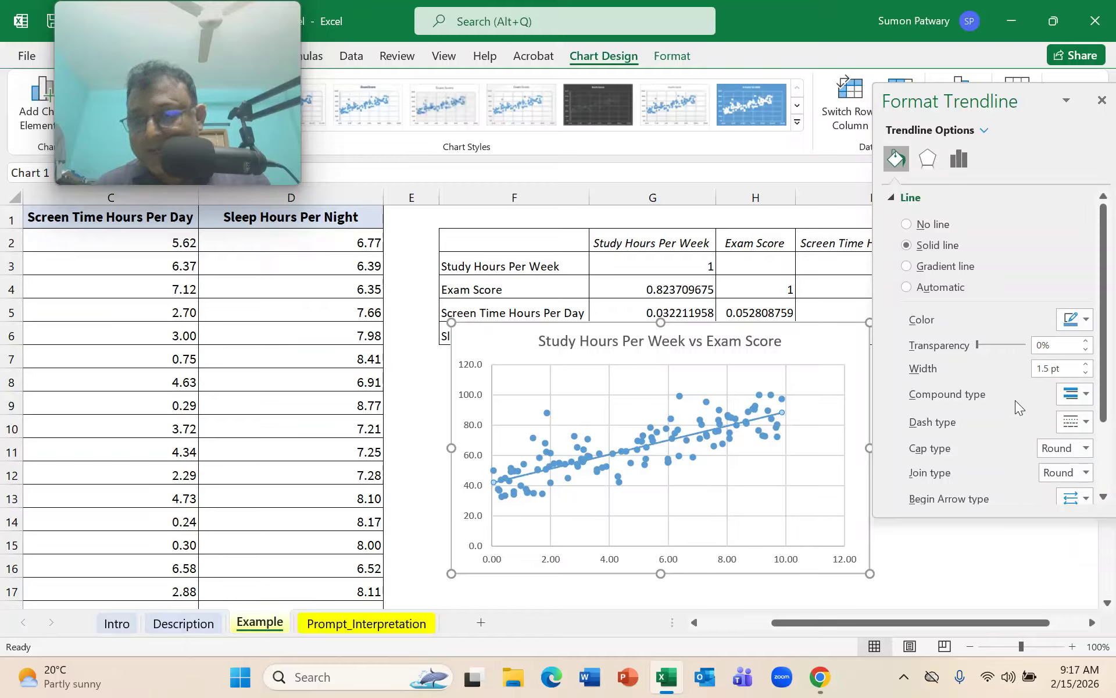
pyautogui.click(1085, 325)
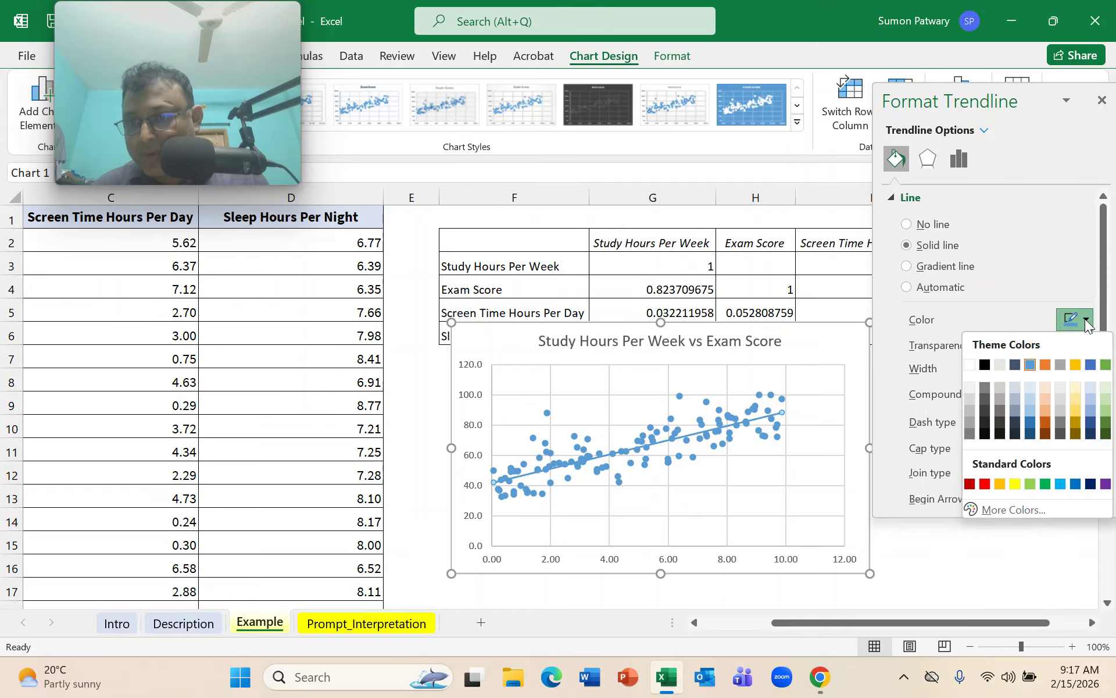
pyautogui.click(1046, 484)
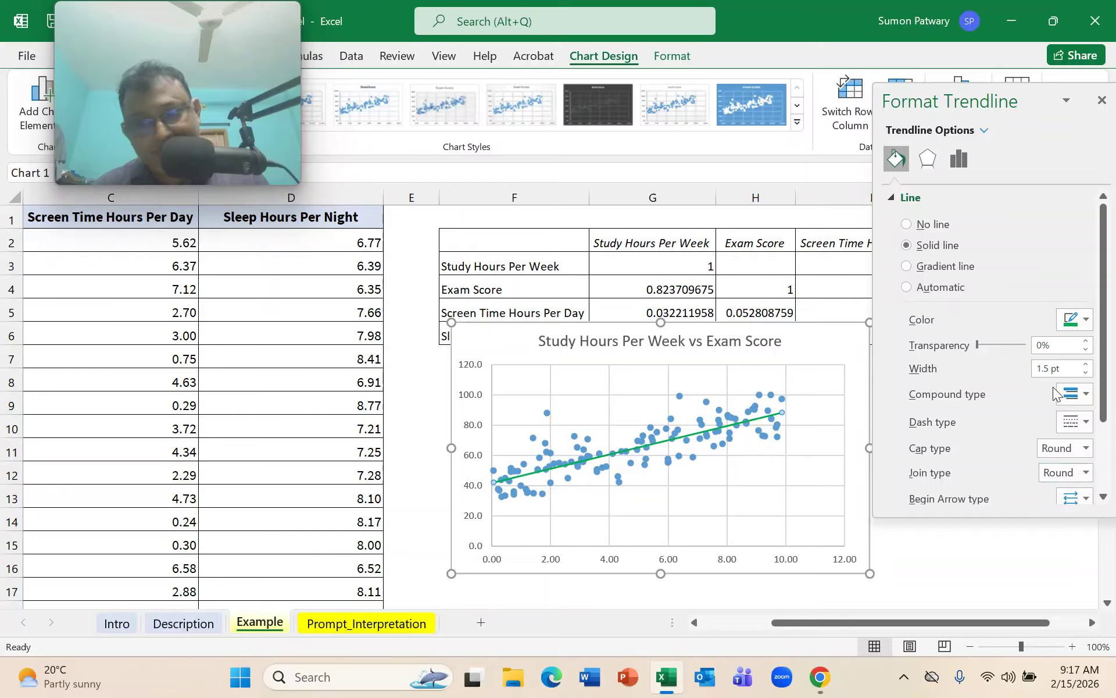
# Step: Increase the trendline width to 2.5 pt and close its formatting options
pyautogui.click(1086, 365)
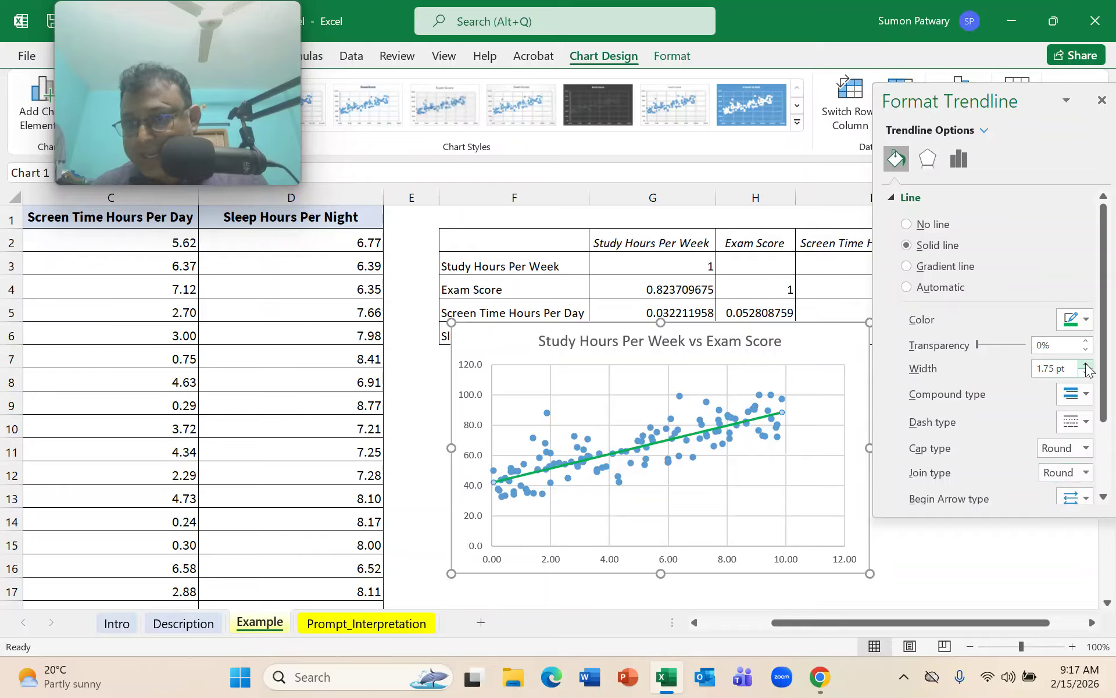
pyautogui.click(1085, 364)
pyautogui.click(1086, 365)
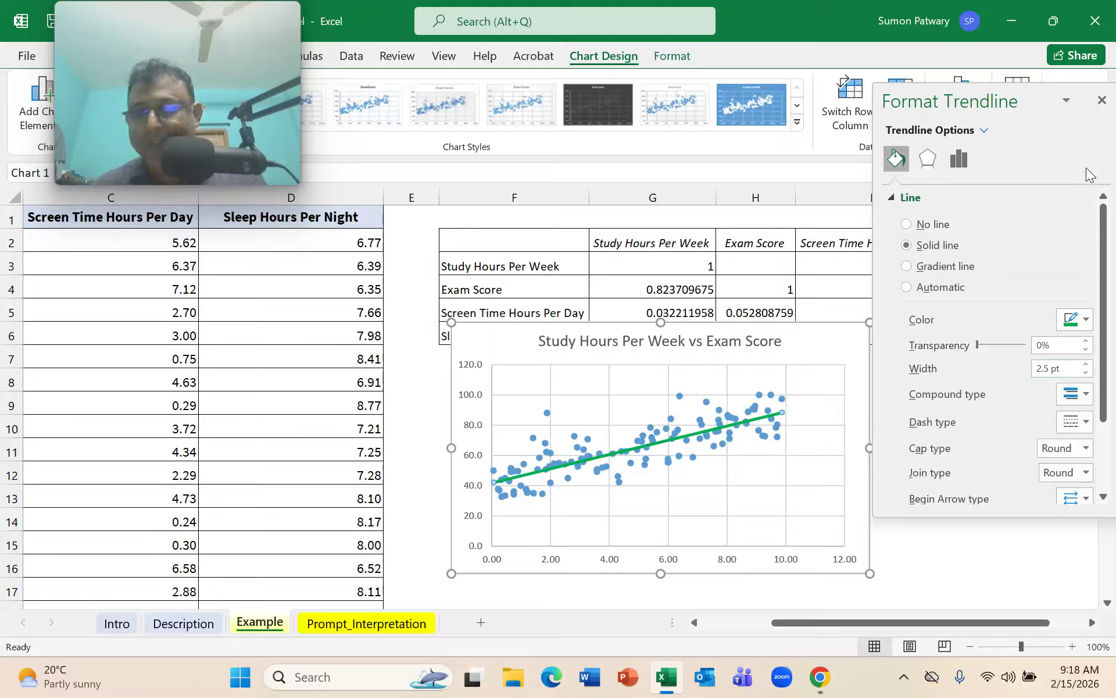
pyautogui.click(1101, 100)
pyautogui.click(985, 473)
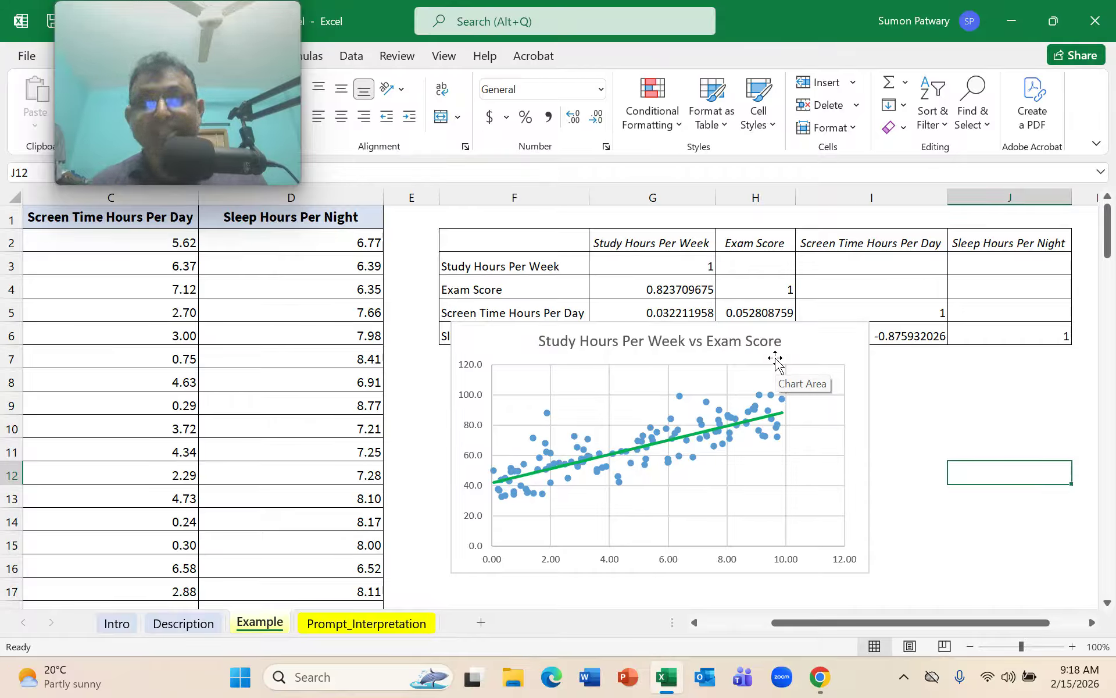
# Step: Delete the horizontal and vertical gridlines from the scatter chart
pyautogui.click(890, 404)
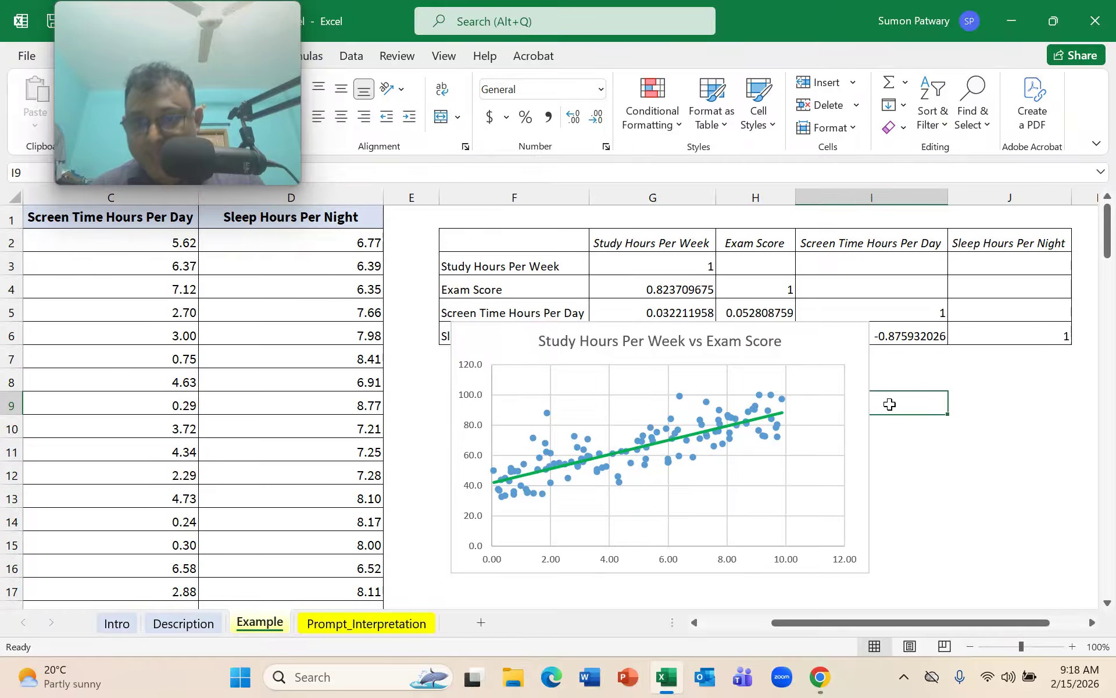
pyautogui.click(821, 395)
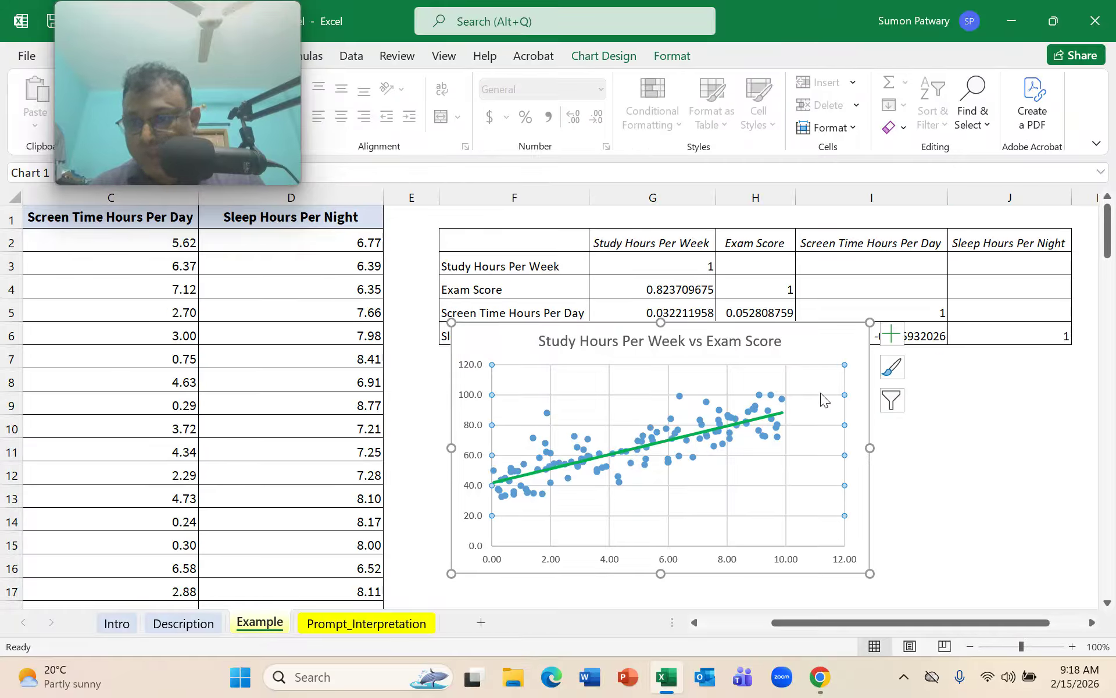
pyautogui.press('Delete')
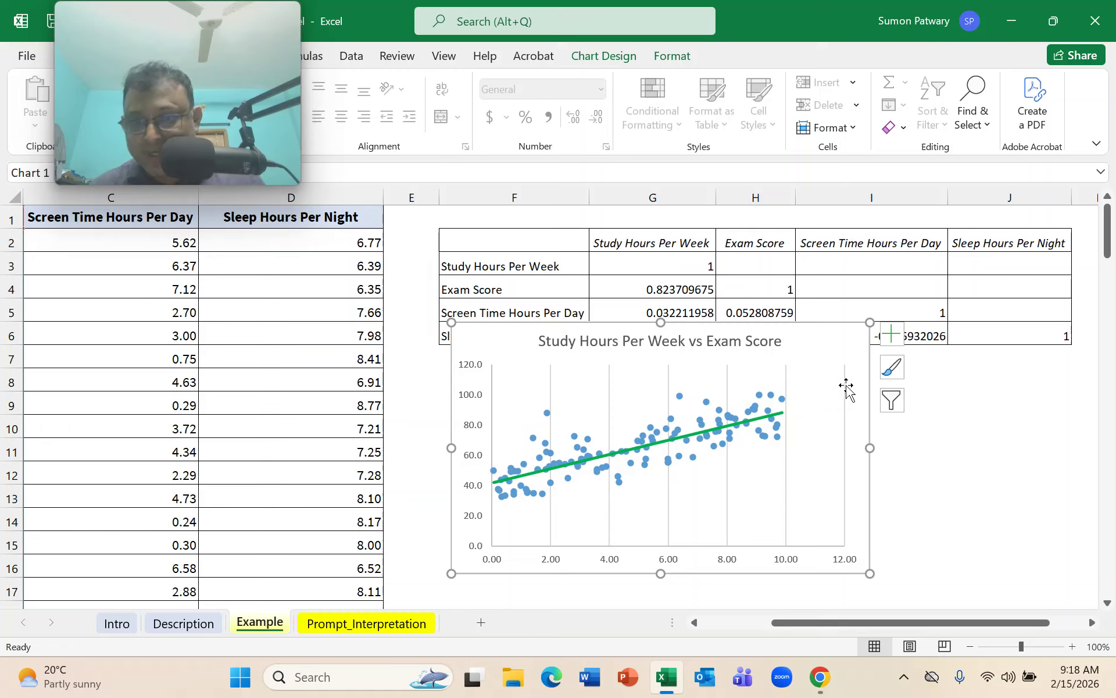
pyautogui.click(1025, 483)
pyautogui.click(844, 485)
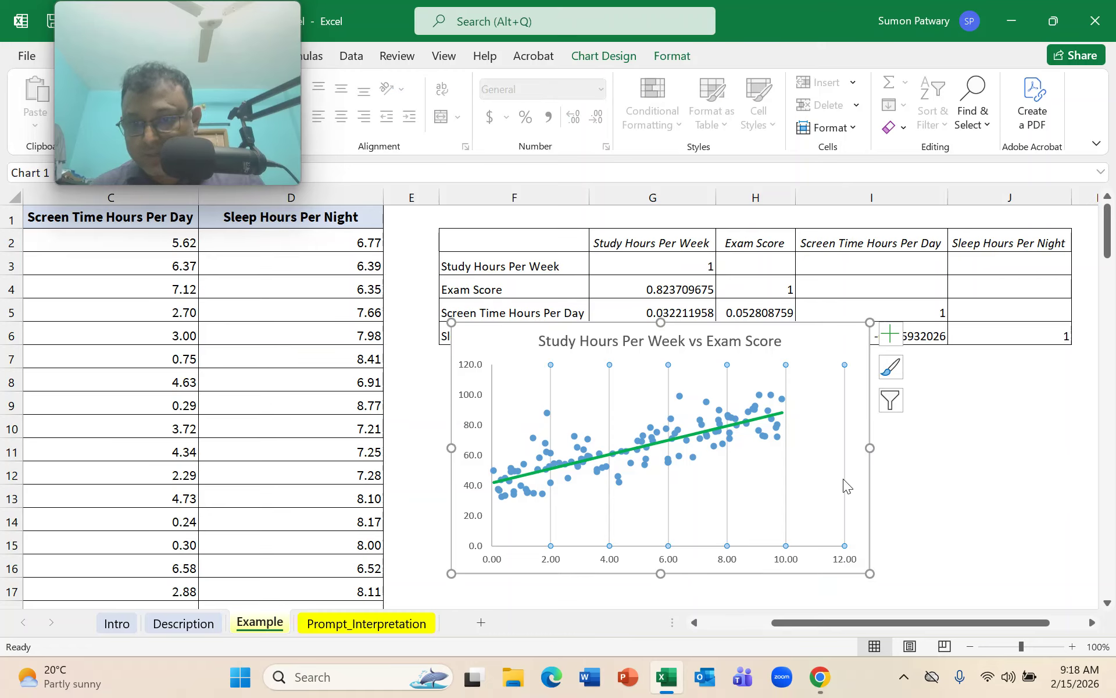
pyautogui.press('Delete')
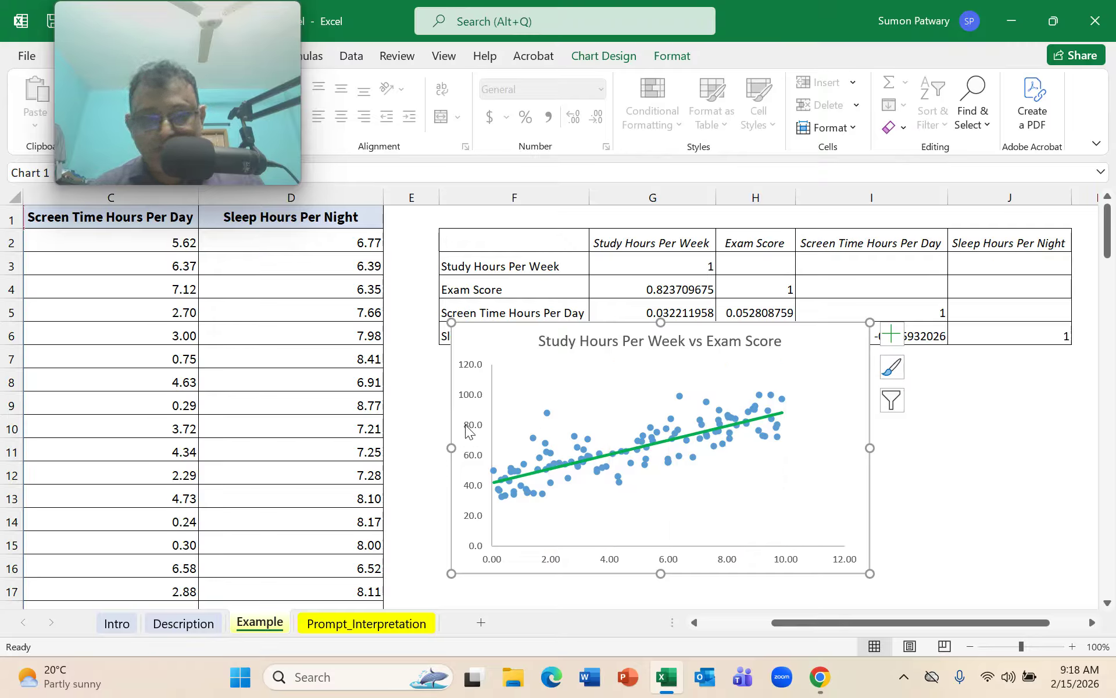
# Step: Delete the vertical and horizontal axes from the scatter chart
pyautogui.click(469, 430)
pyautogui.press('Delete')
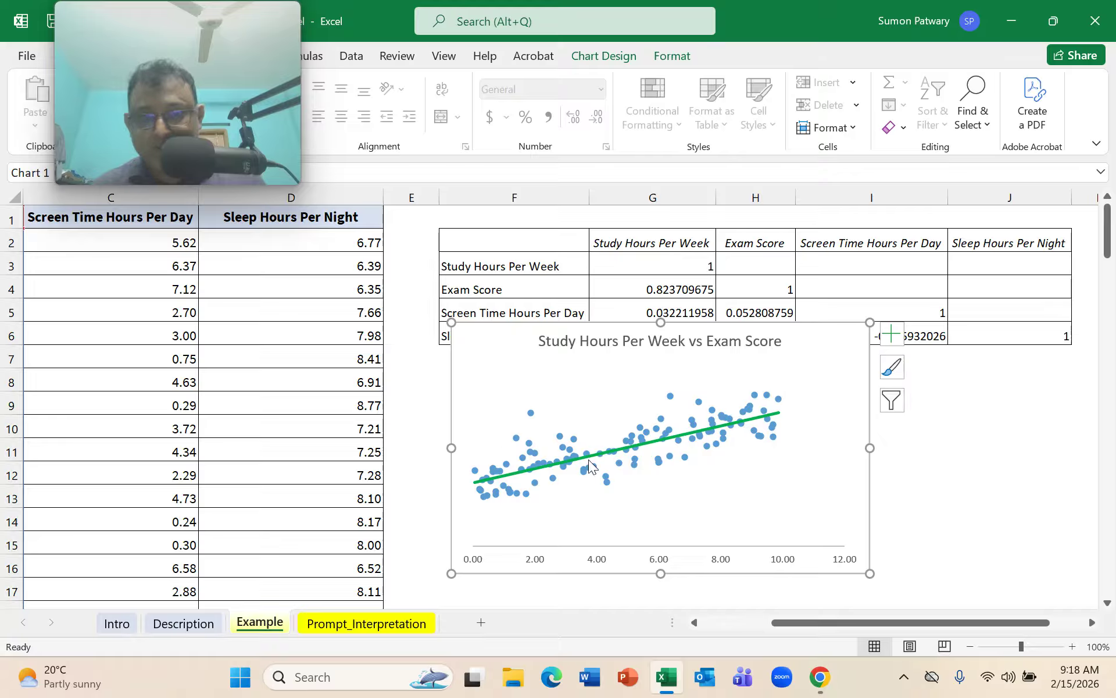
pyautogui.click(780, 561)
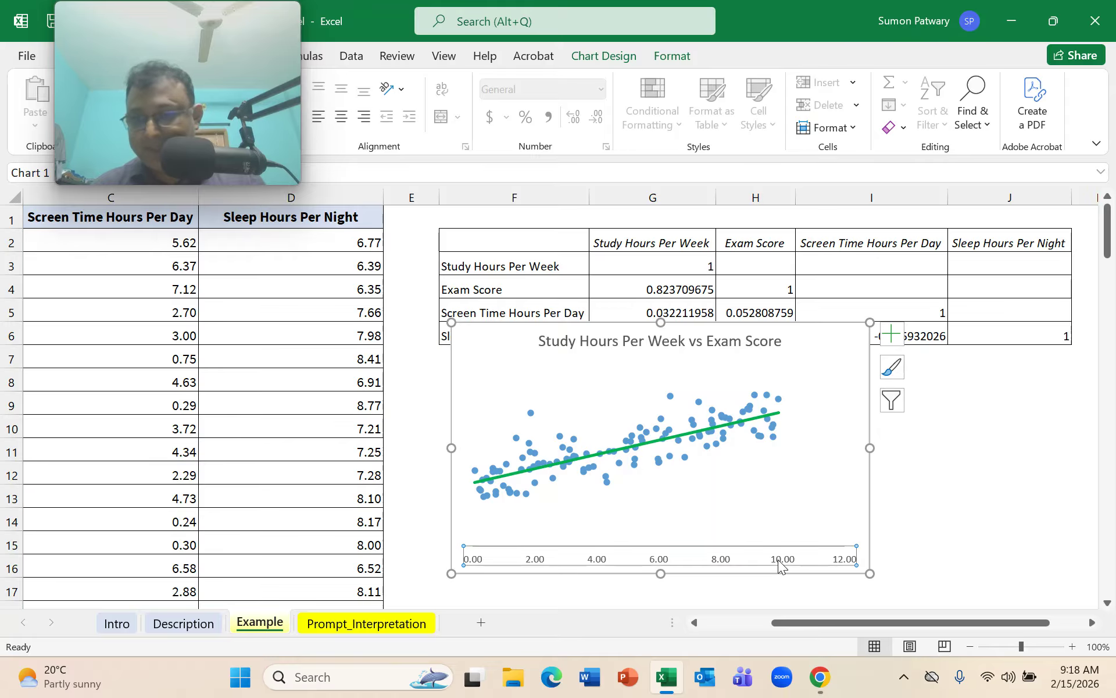
pyautogui.press('Delete')
# Step: Reduce the chart title to 12 pt and make it bold in the standard dark blue color
pyautogui.click(724, 341)
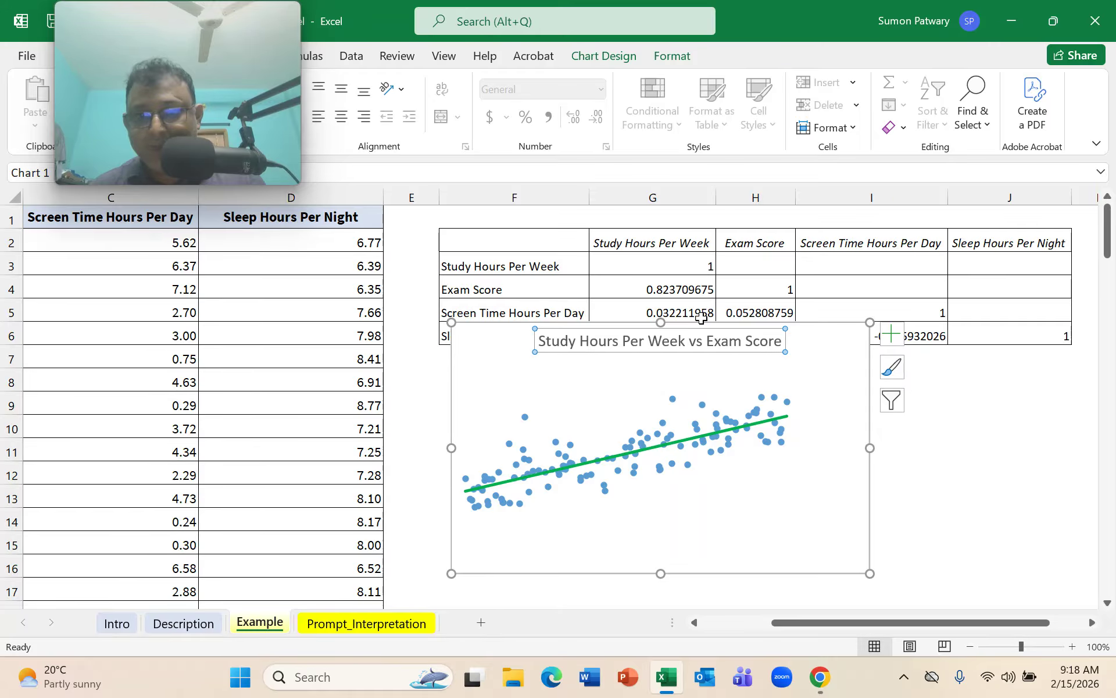
pyautogui.moveTo(152, 8); pyautogui.dragTo(978, 4)
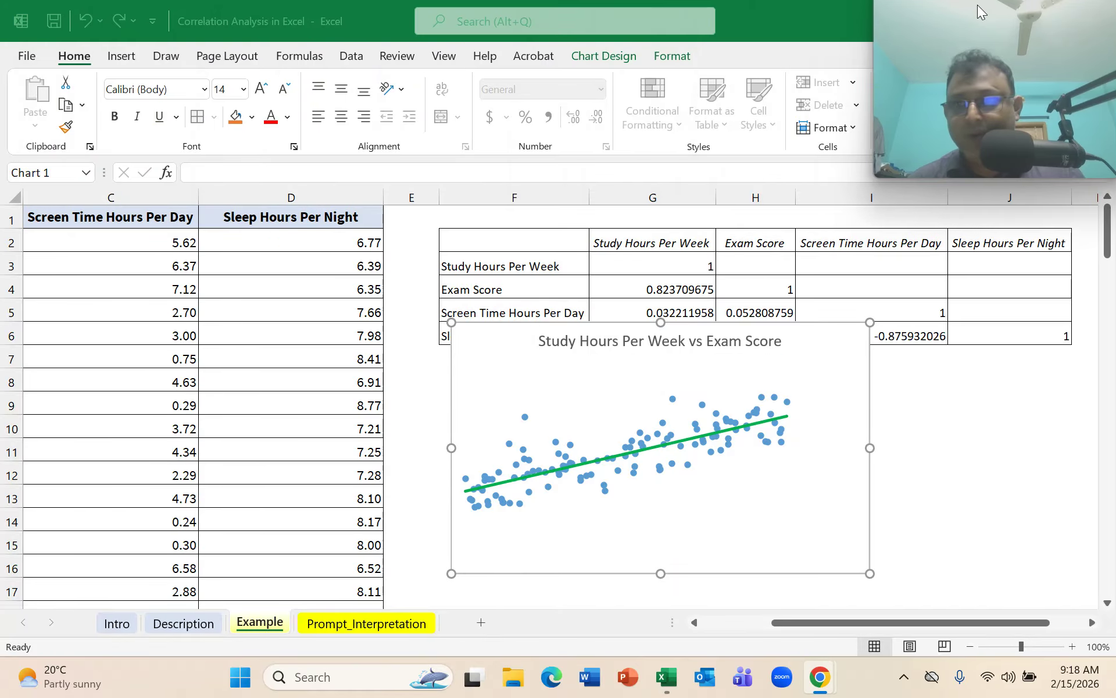
pyautogui.click(773, 343)
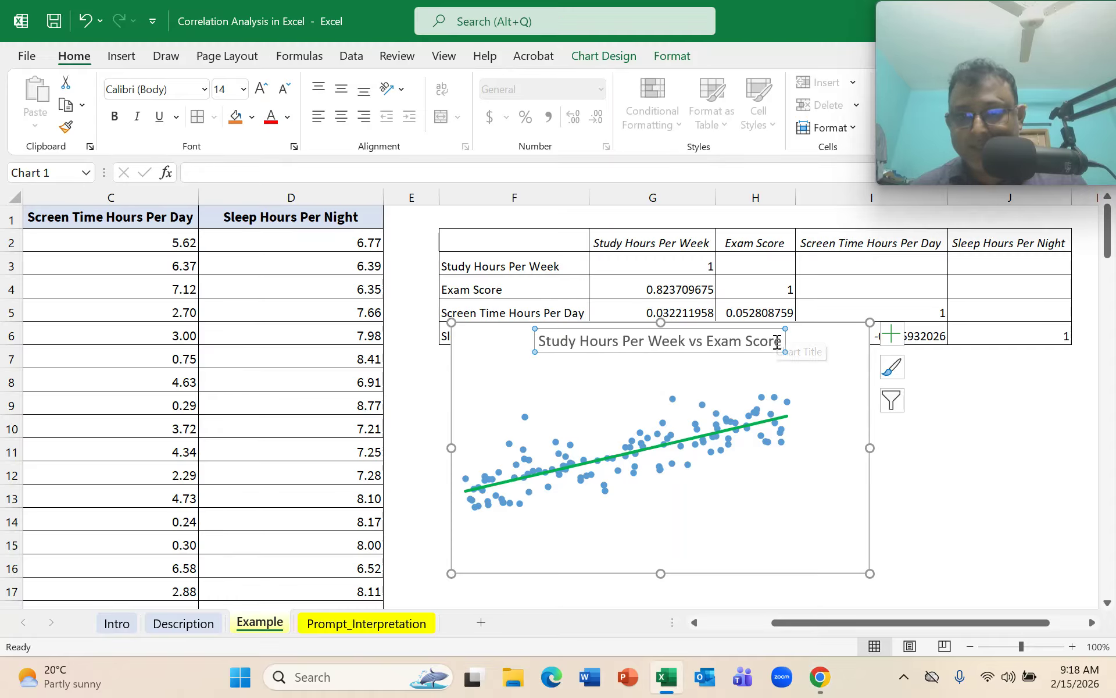
pyautogui.moveTo(784, 342); pyautogui.dragTo(541, 342)
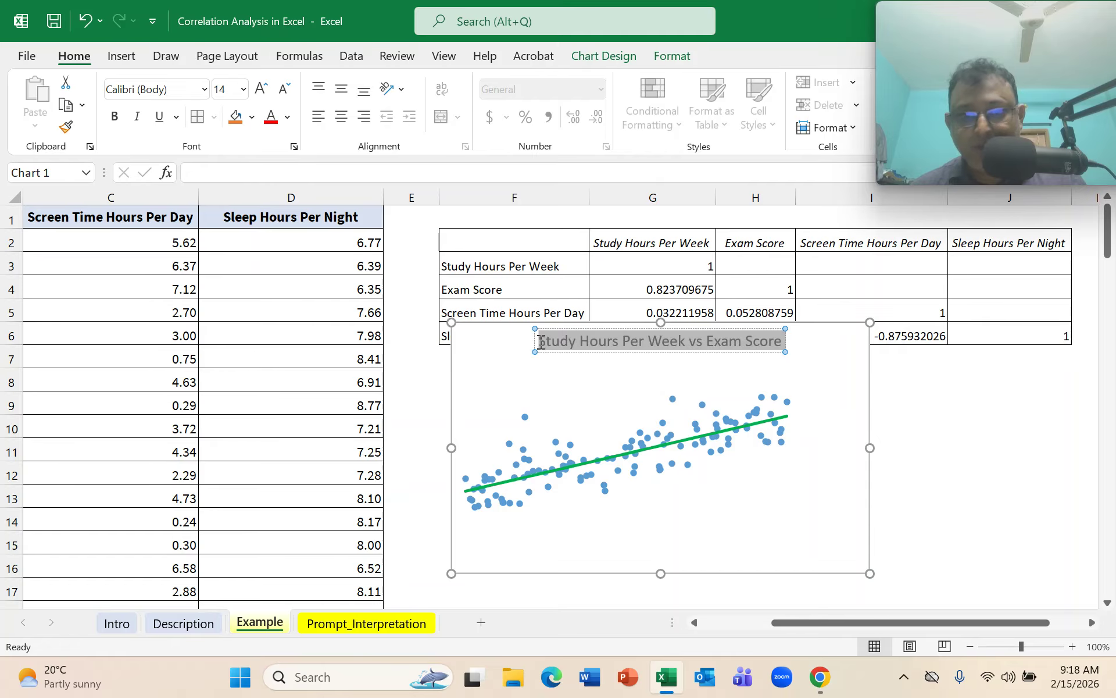
pyautogui.click(284, 88)
pyautogui.click(289, 119)
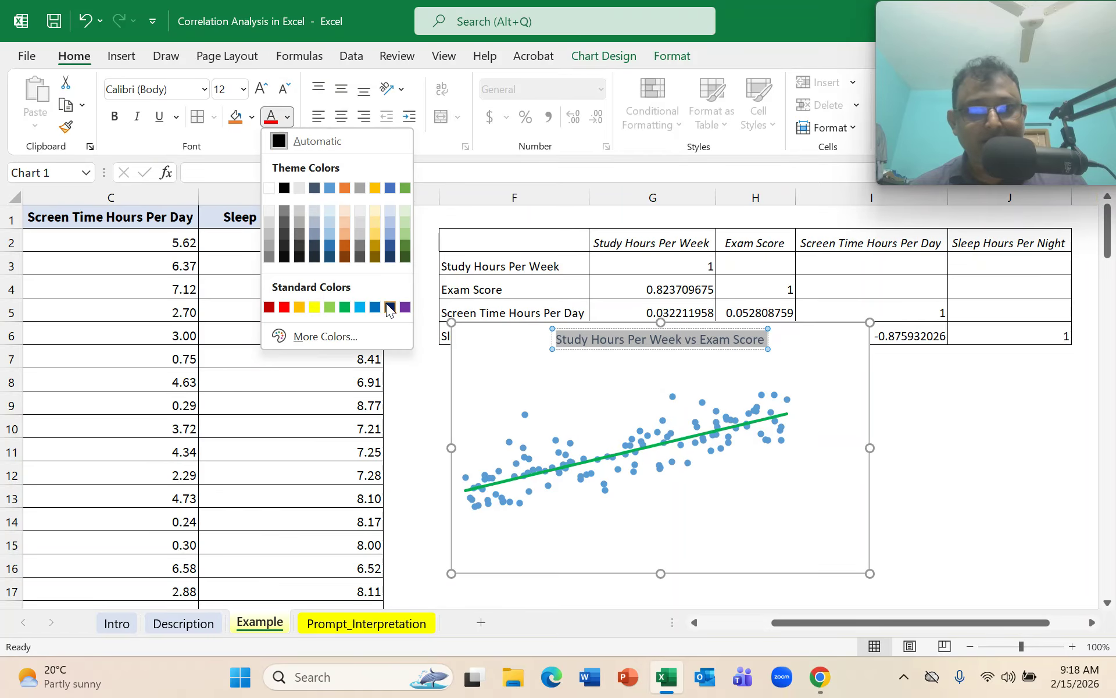
pyautogui.click(386, 300)
pyautogui.click(115, 117)
# Step: Change the chart title's font to Candara and deselect the chart
pyautogui.click(154, 88)
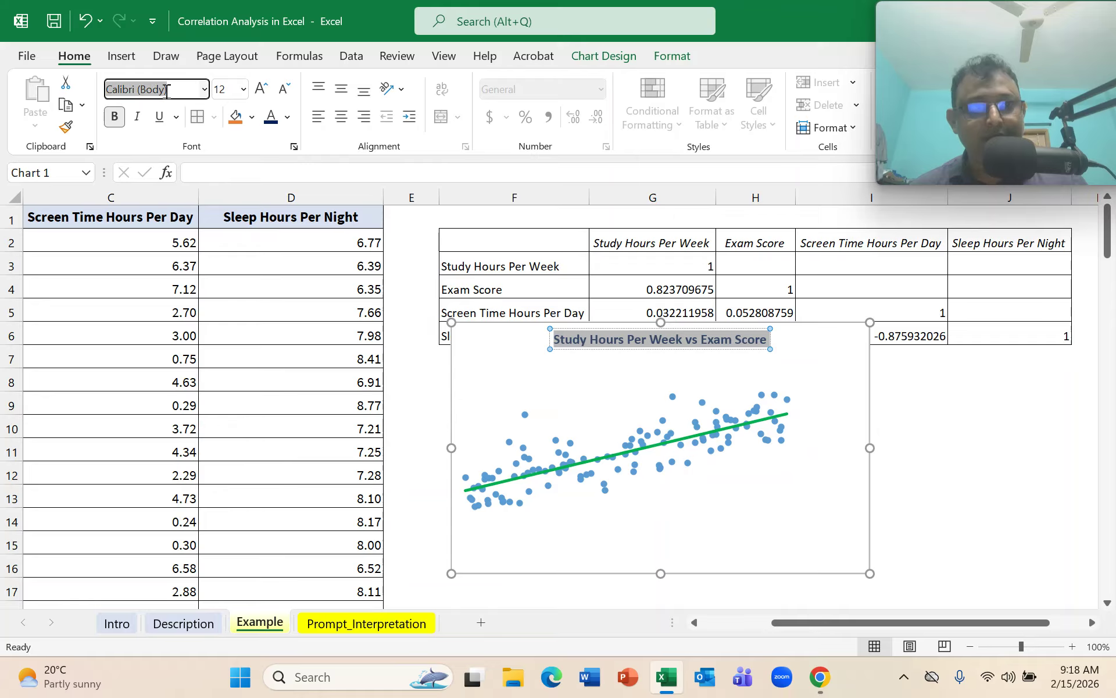
pyautogui.write('Candara')
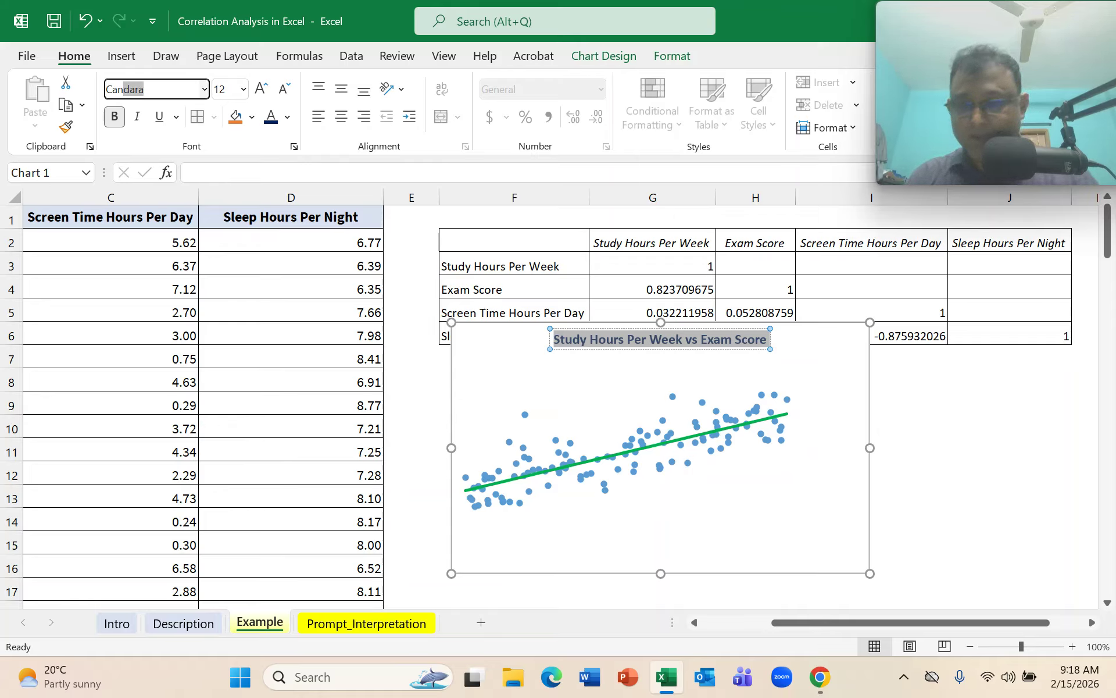
pyautogui.press('Return')
pyautogui.click(1055, 492)
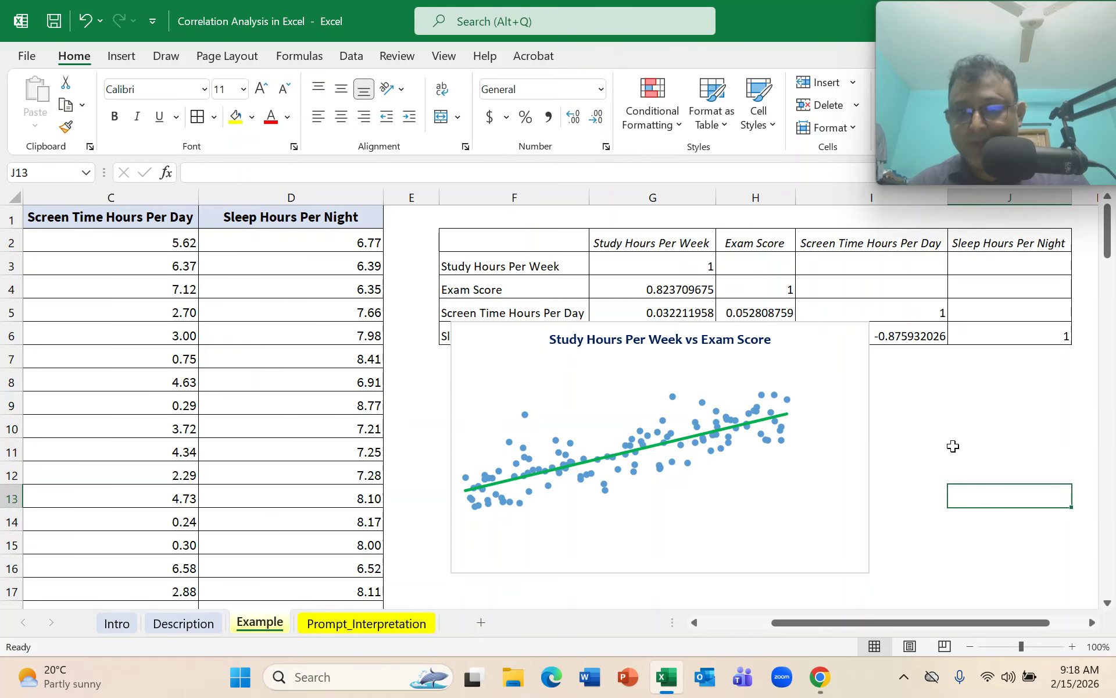
# Step: Fill the scatter chart's background with the lightest tint of the darker blue theme color
pyautogui.click(822, 362)
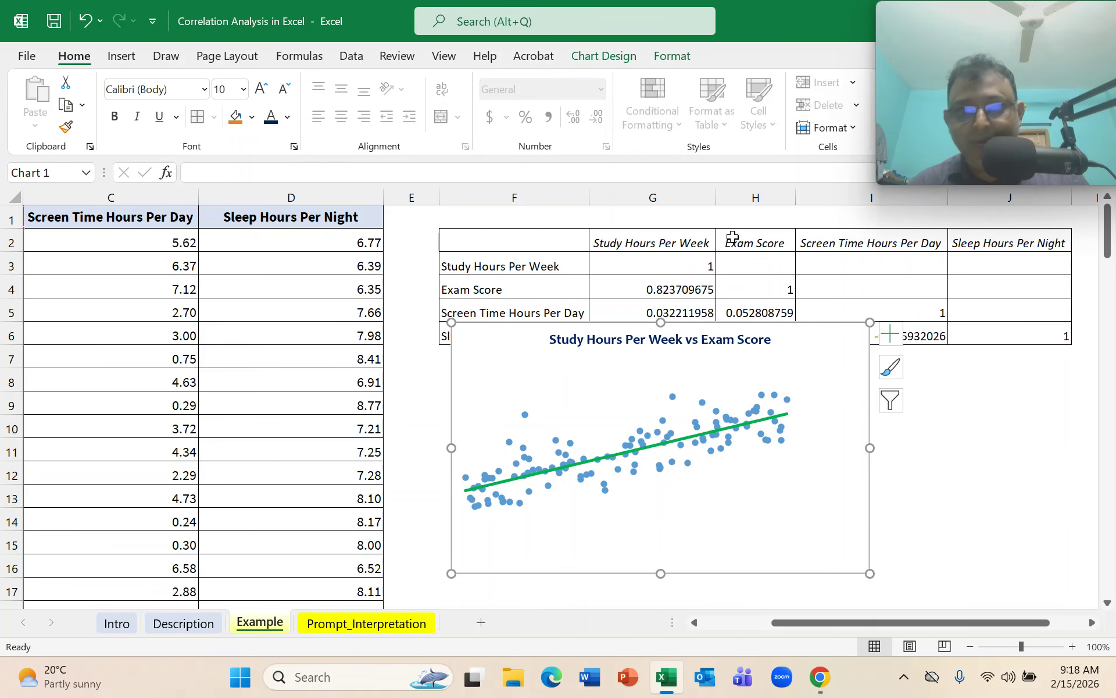
pyautogui.click(986, 501)
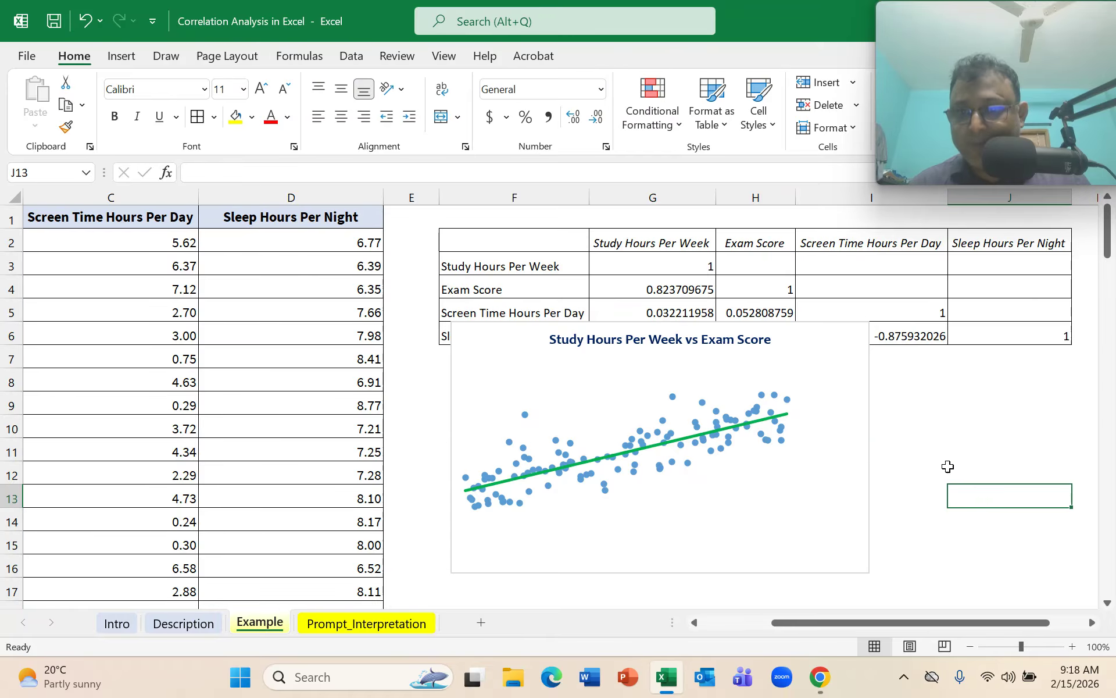
pyautogui.click(838, 363)
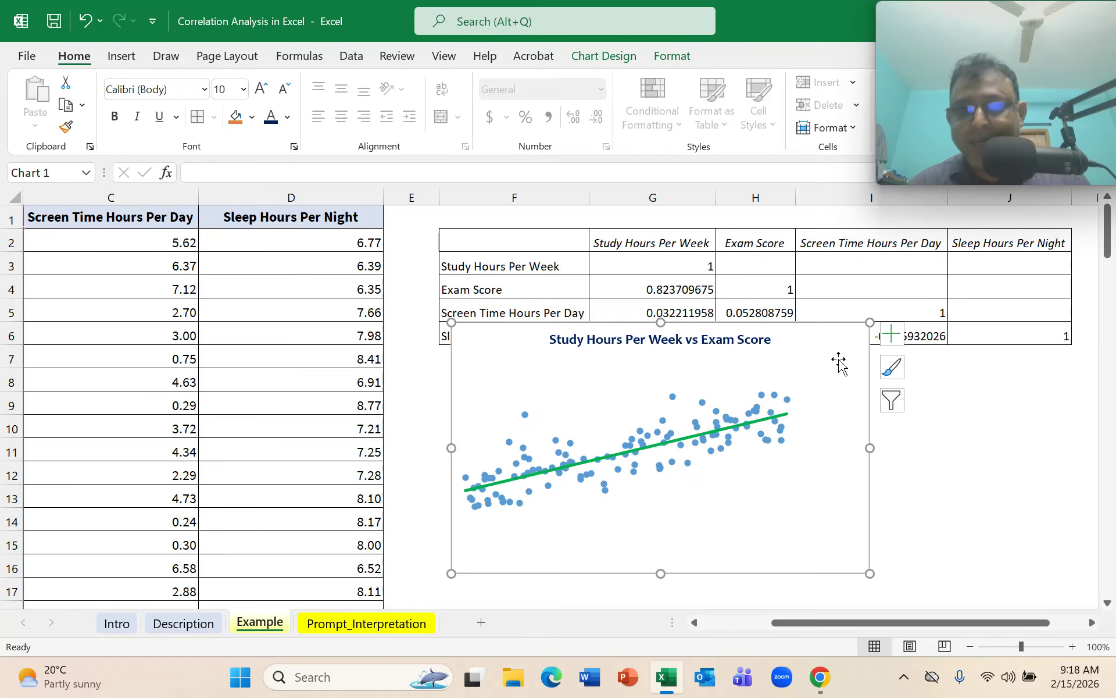
pyautogui.click(672, 58)
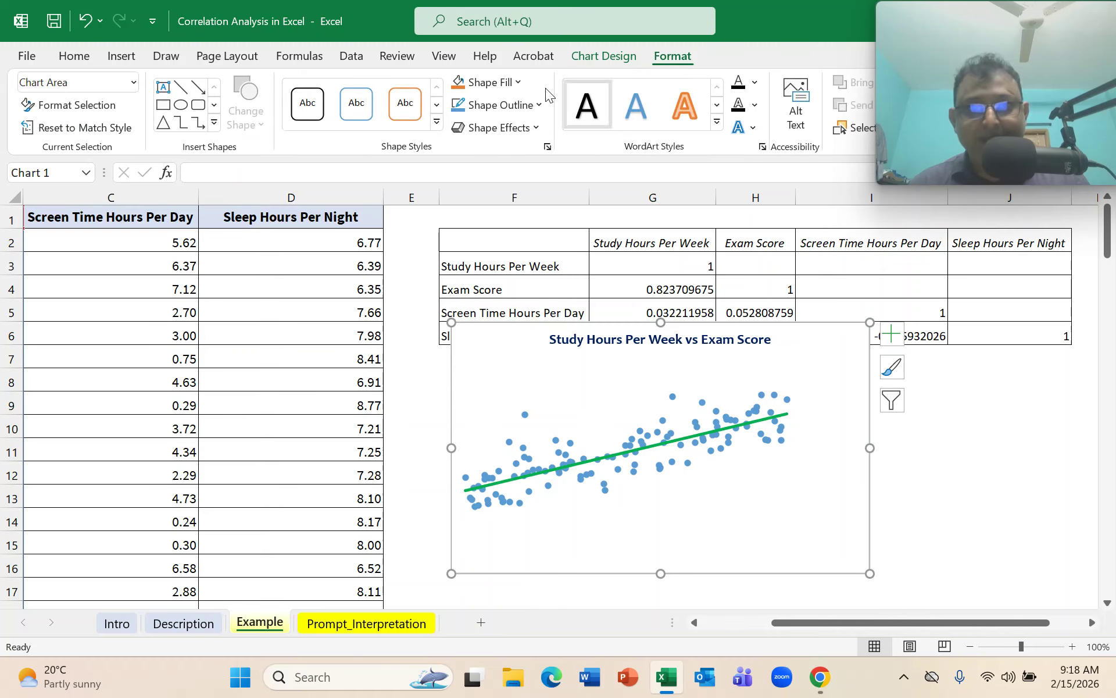
pyautogui.click(516, 86)
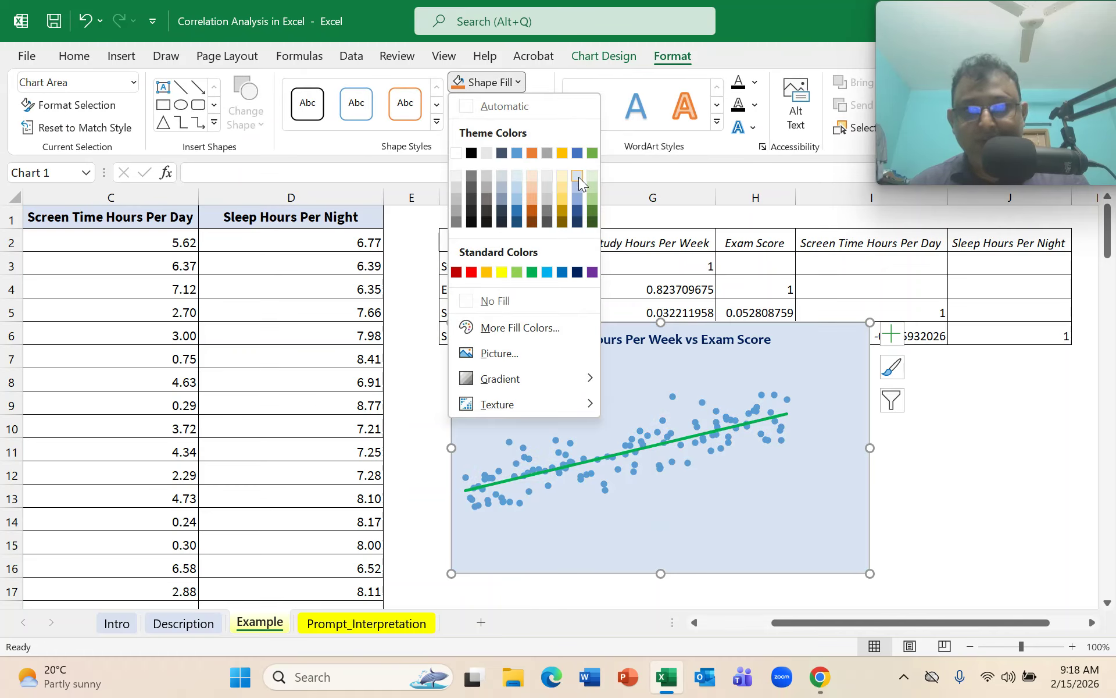
pyautogui.click(578, 177)
# Step: Give the chart area a 1 pt outline in the standard dark blue color
pyautogui.click(499, 104)
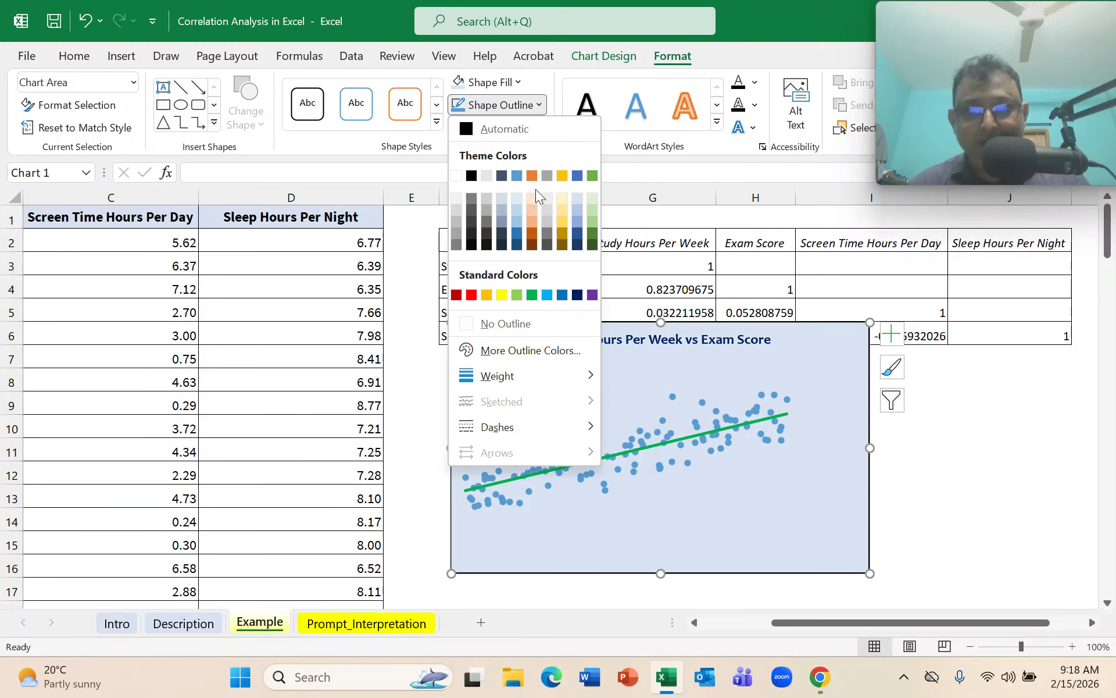
pyautogui.moveTo(530, 375)
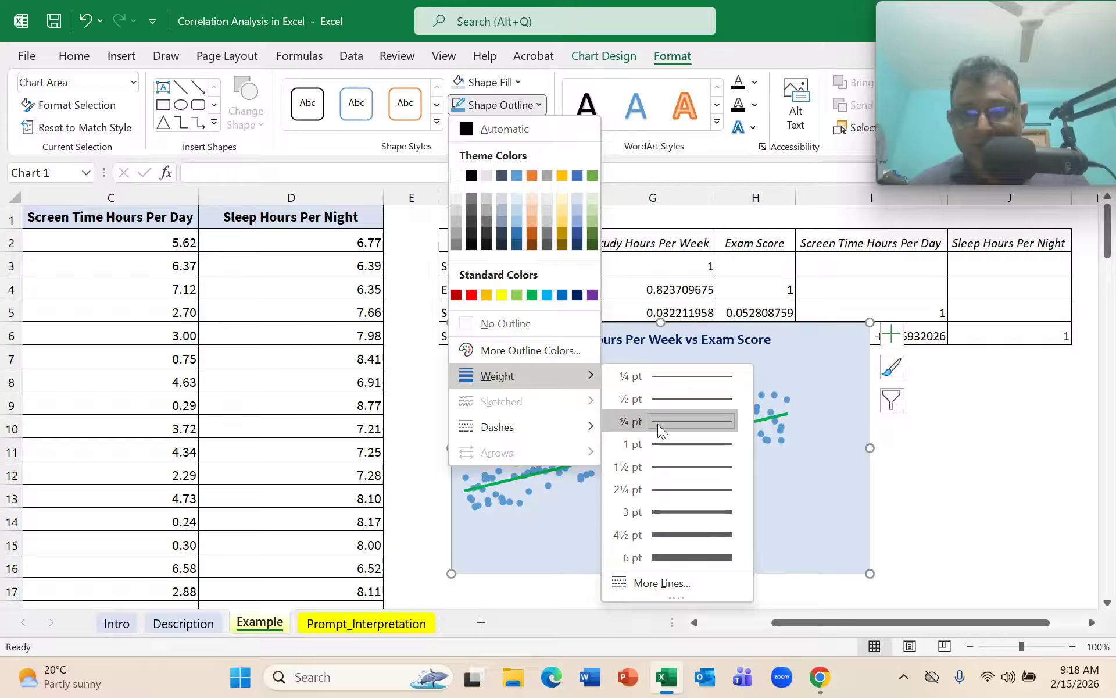
pyautogui.click(661, 442)
pyautogui.click(499, 105)
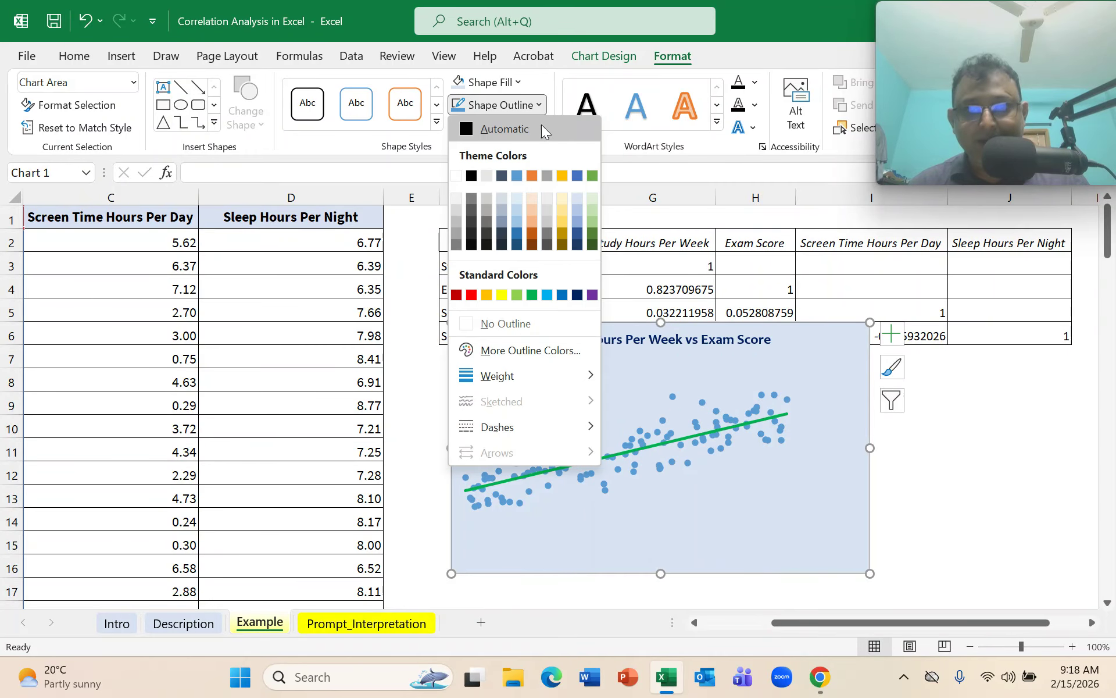
pyautogui.click(576, 295)
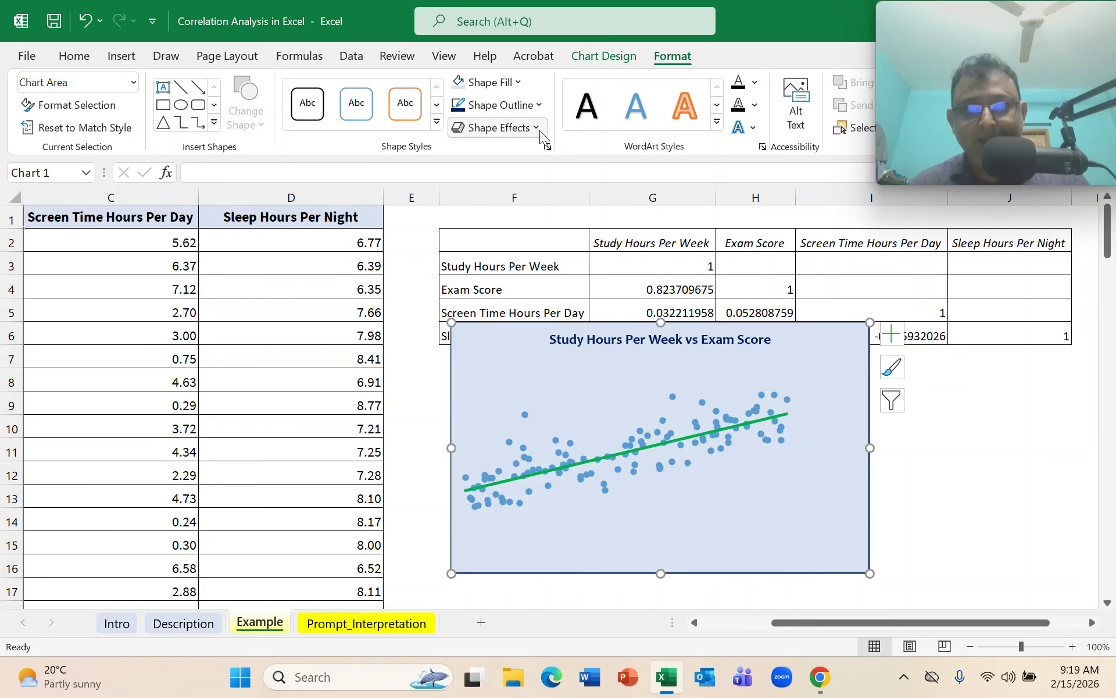
# Step: Apply the smallest glow variation in the darker blue and the first preset shape effect to the chart area
pyautogui.click(539, 130)
pyautogui.moveTo(530, 288)
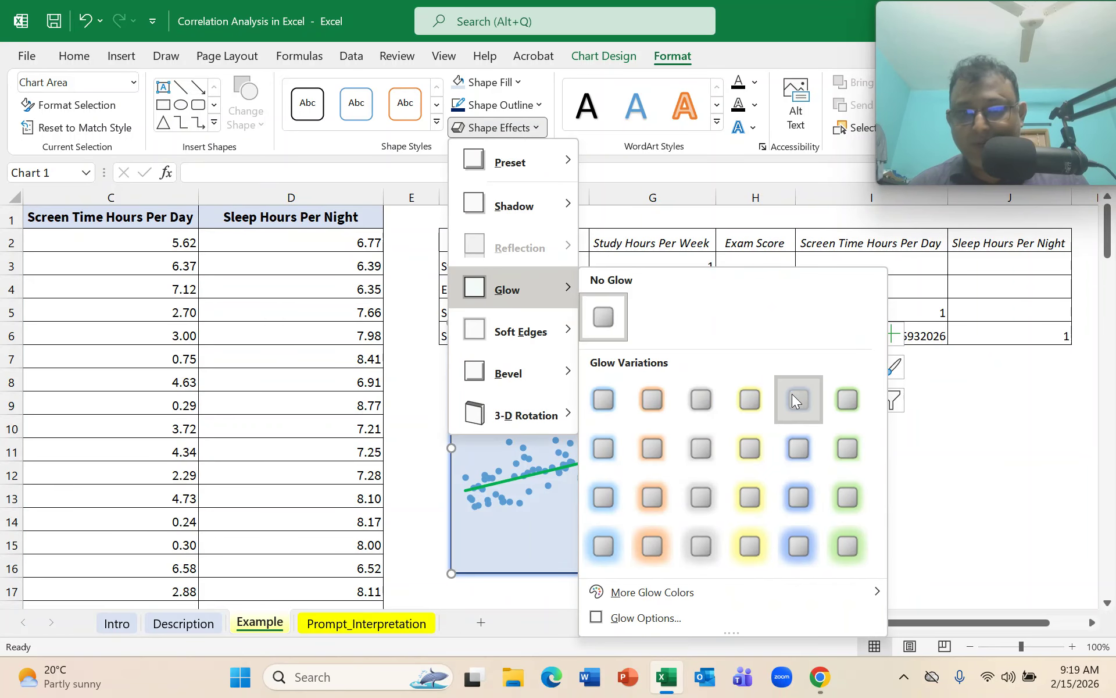
pyautogui.click(792, 396)
pyautogui.click(541, 128)
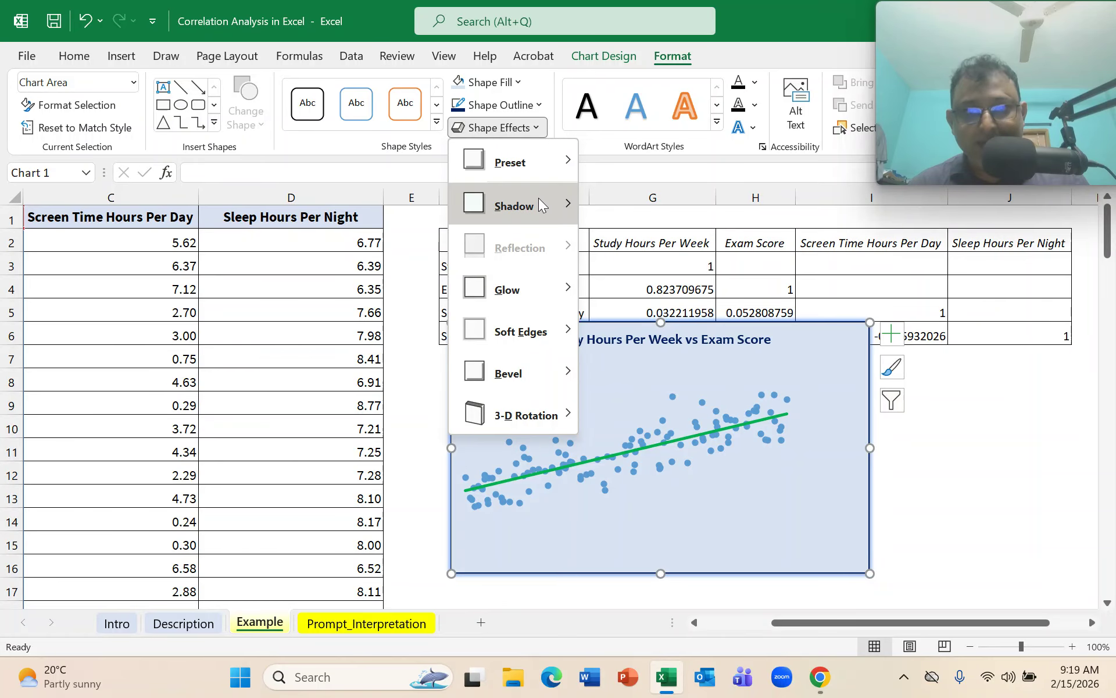
pyautogui.moveTo(572, 162)
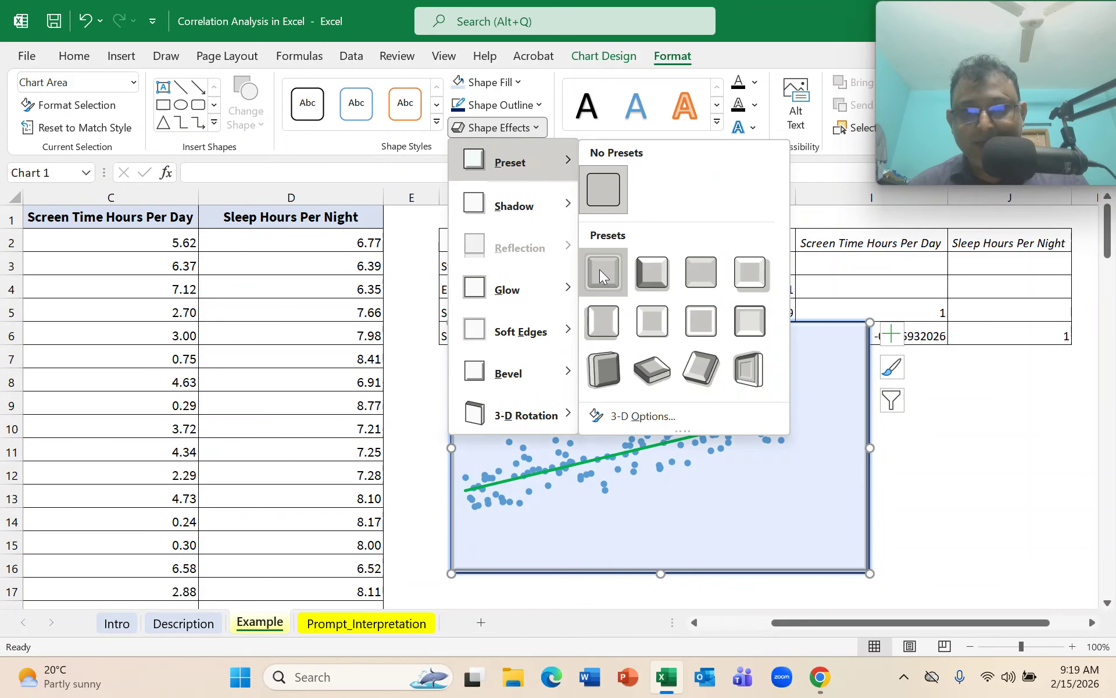
pyautogui.click(600, 271)
pyautogui.click(972, 507)
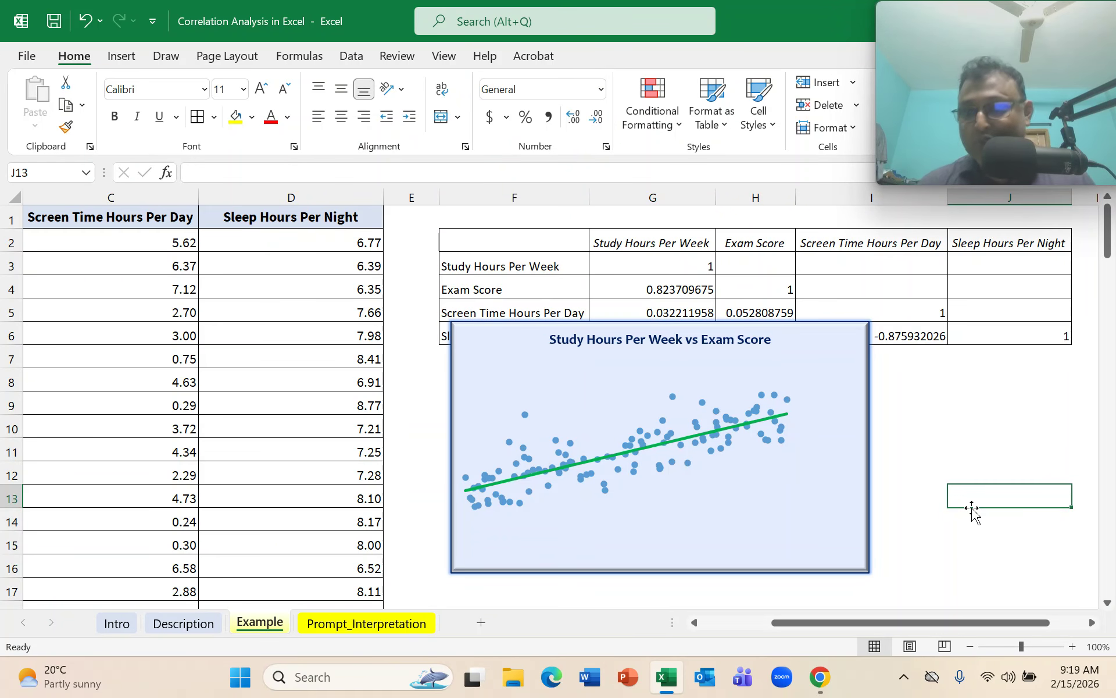
# Step: Move the scatter chart below the correlation matrix so it starts at about row 25 in columns F to I
pyautogui.moveTo(516, 335); pyautogui.dragTo(527, 462)
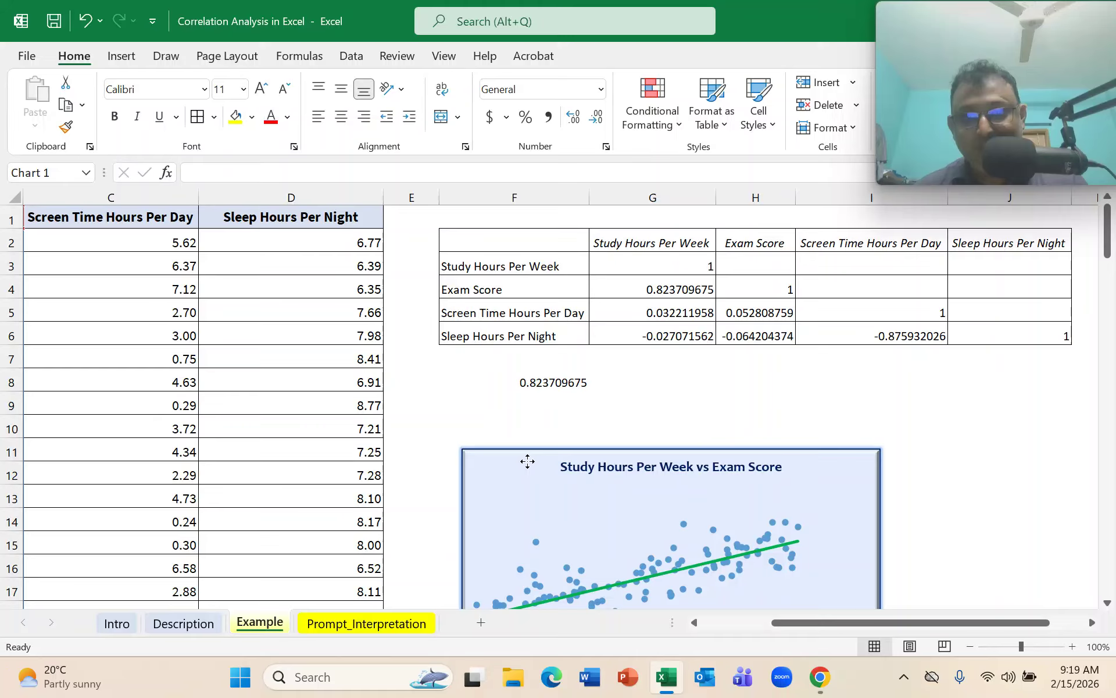
pyautogui.scroll(-3, 547, 361)
pyautogui.moveTo(537, 256); pyautogui.dragTo(570, 504)
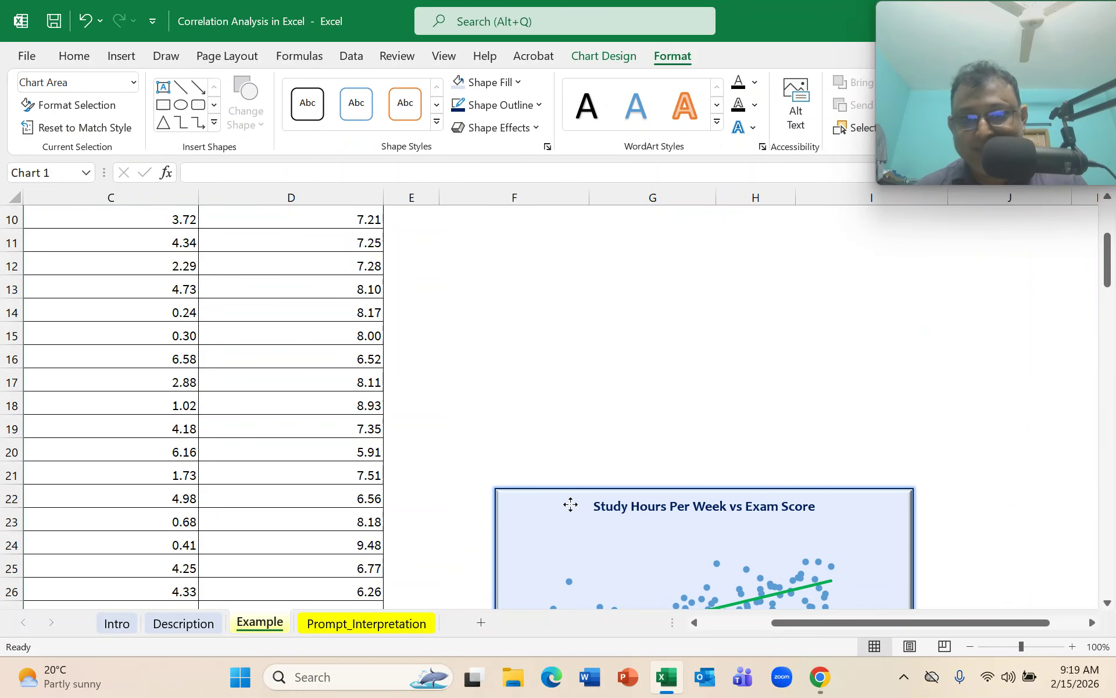
pyautogui.scroll(-3, 571, 504)
pyautogui.moveTo(568, 302); pyautogui.dragTo(564, 379)
pyautogui.scroll(6, 563, 379)
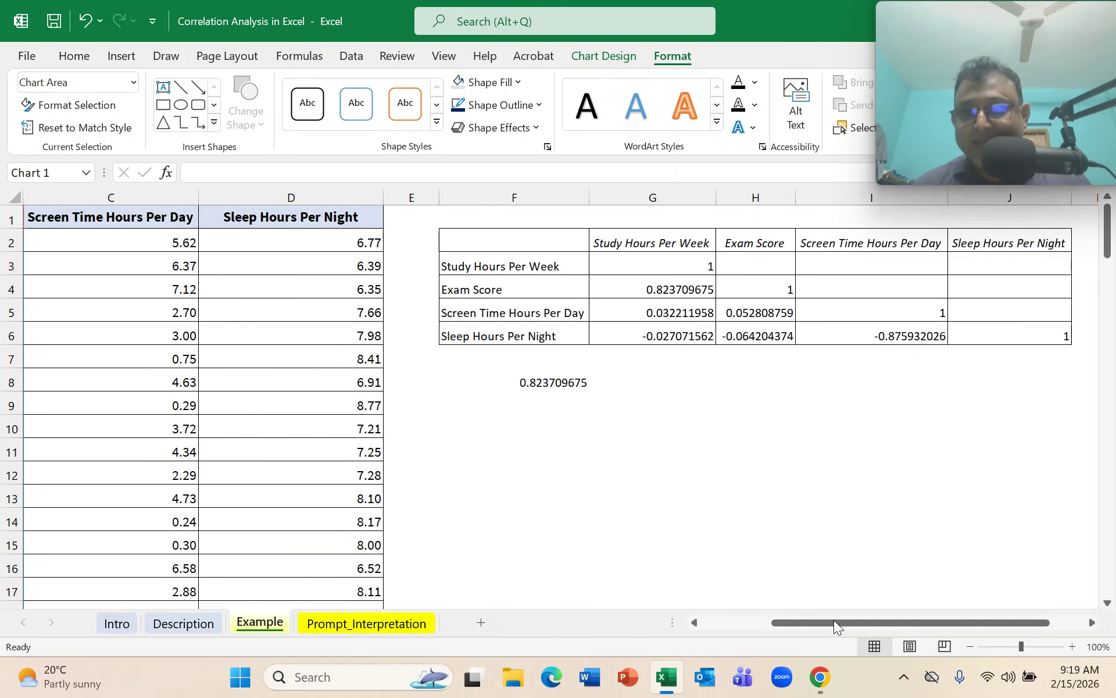
pyautogui.moveTo(834, 620); pyautogui.dragTo(709, 620)
pyautogui.click(1092, 622)
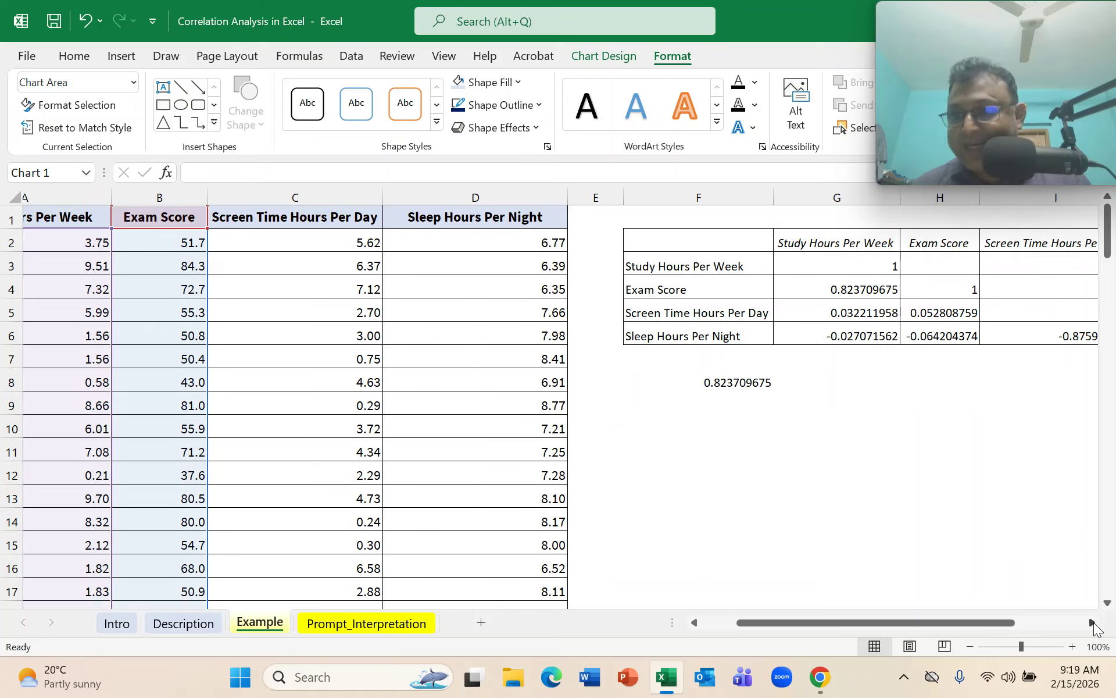
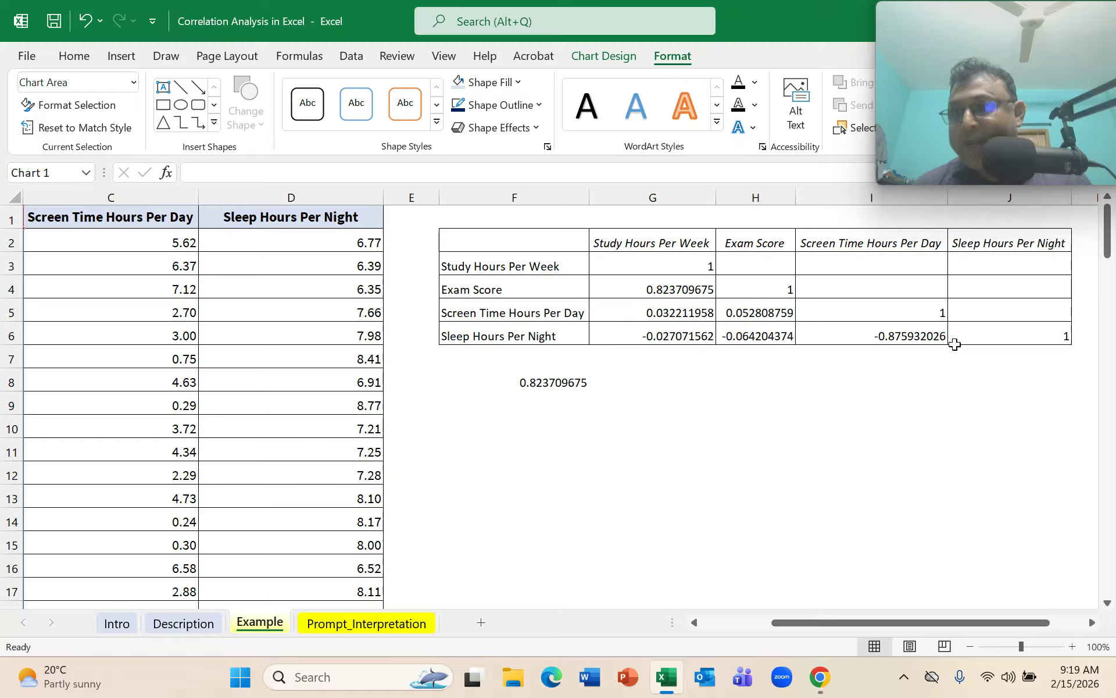
# Step: Compare the correlation strength ranges on the Description sheet with the scatter chart and correlation matrix on the Example sheet
pyautogui.click(178, 622)
pyautogui.scroll(-6, 582, 468)
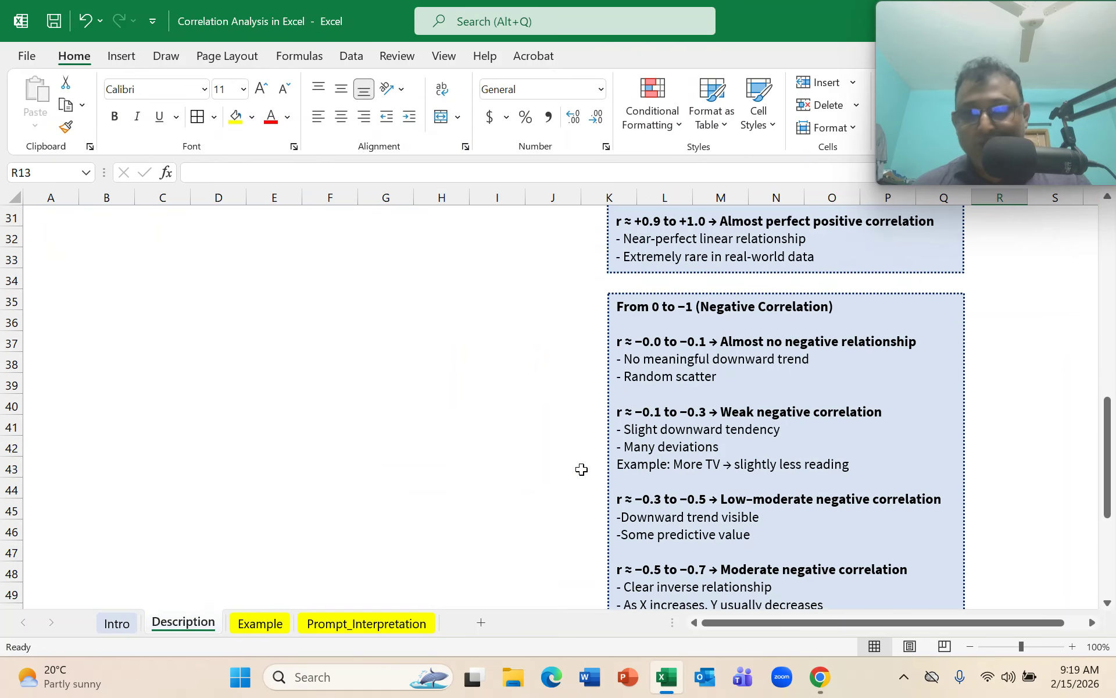
pyautogui.scroll(-2, 582, 469)
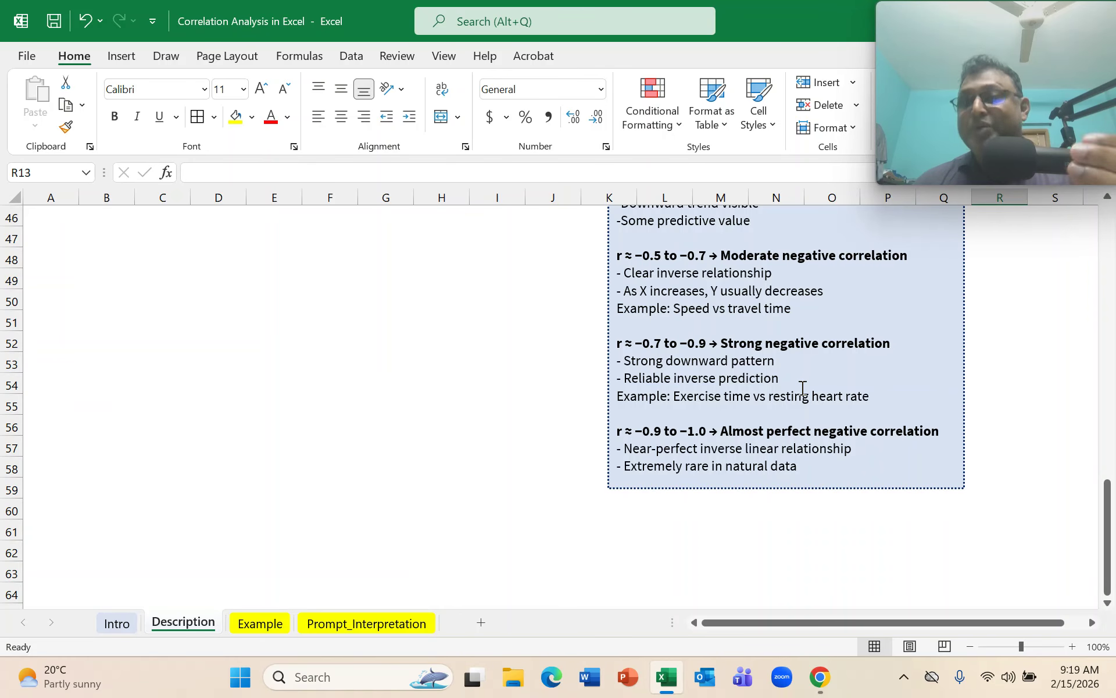
pyautogui.click(252, 633)
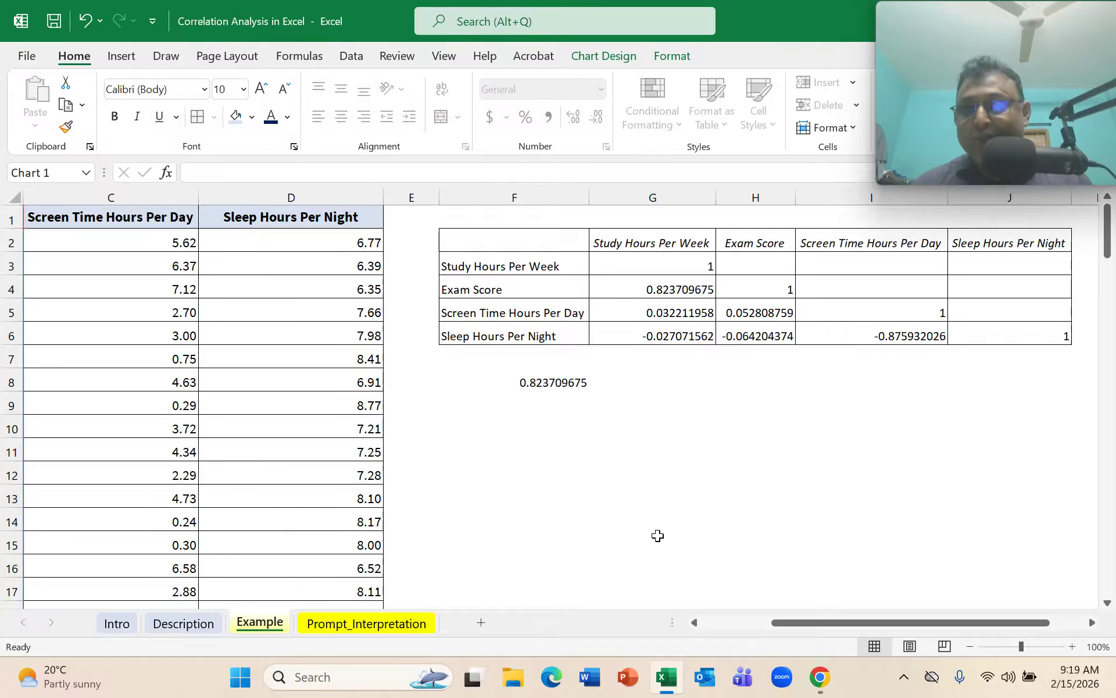
pyautogui.scroll(-9, 657, 535)
pyautogui.scroll(1, 656, 491)
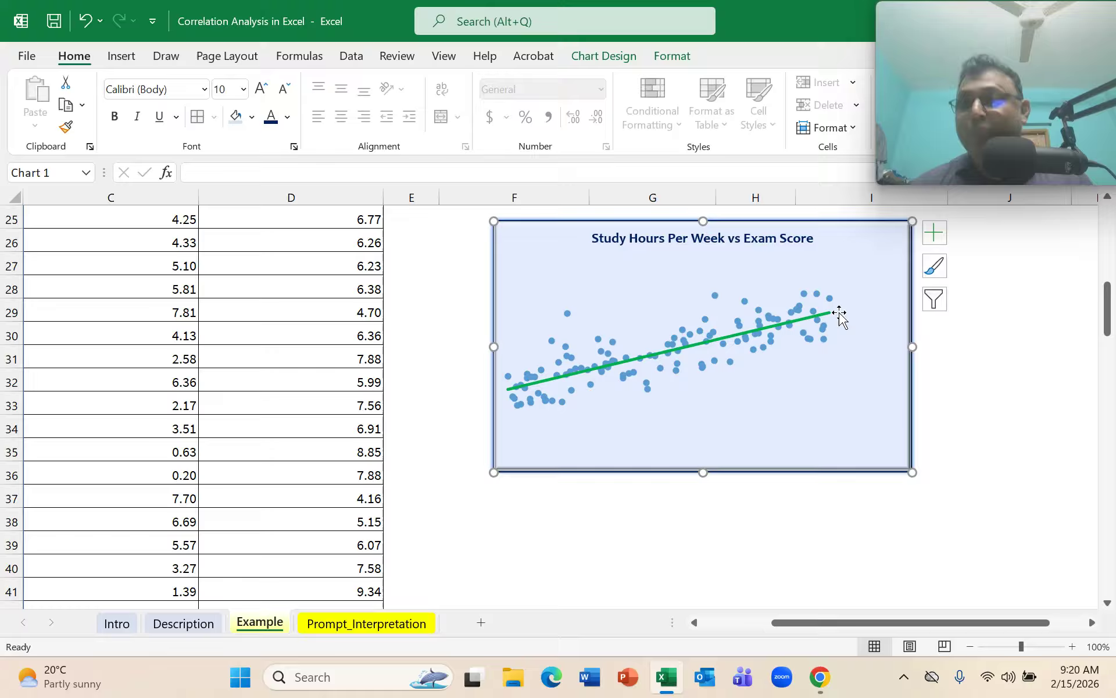
pyautogui.click(197, 625)
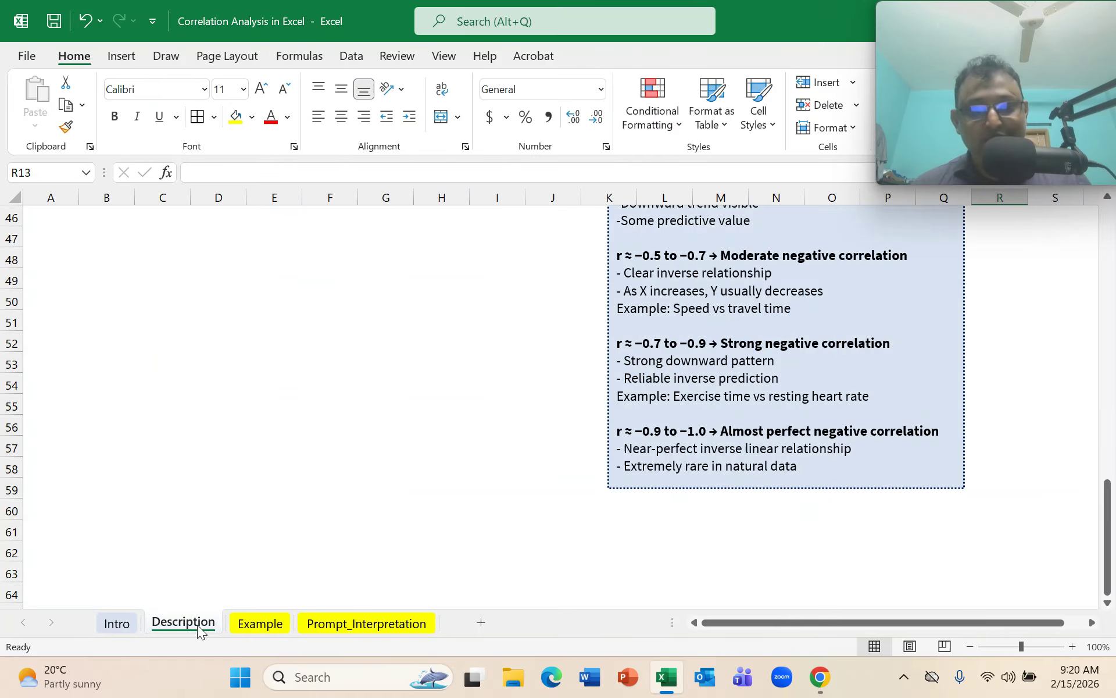
pyautogui.scroll(10, 728, 457)
pyautogui.scroll(-1, 728, 456)
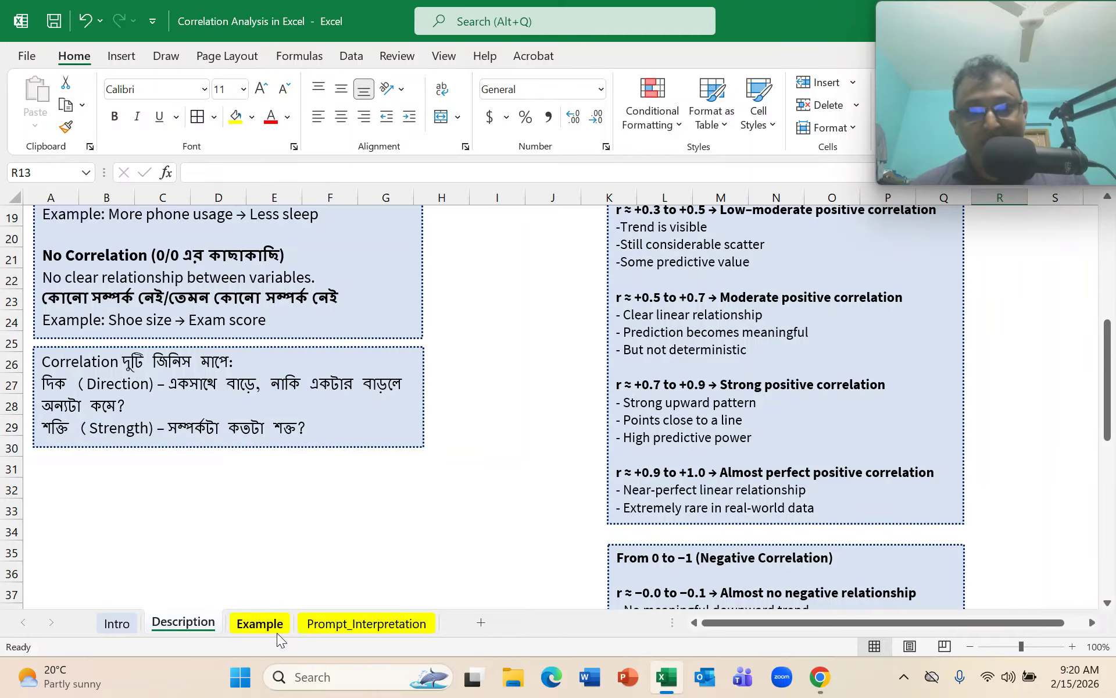
pyautogui.click(260, 624)
pyautogui.scroll(8, 647, 519)
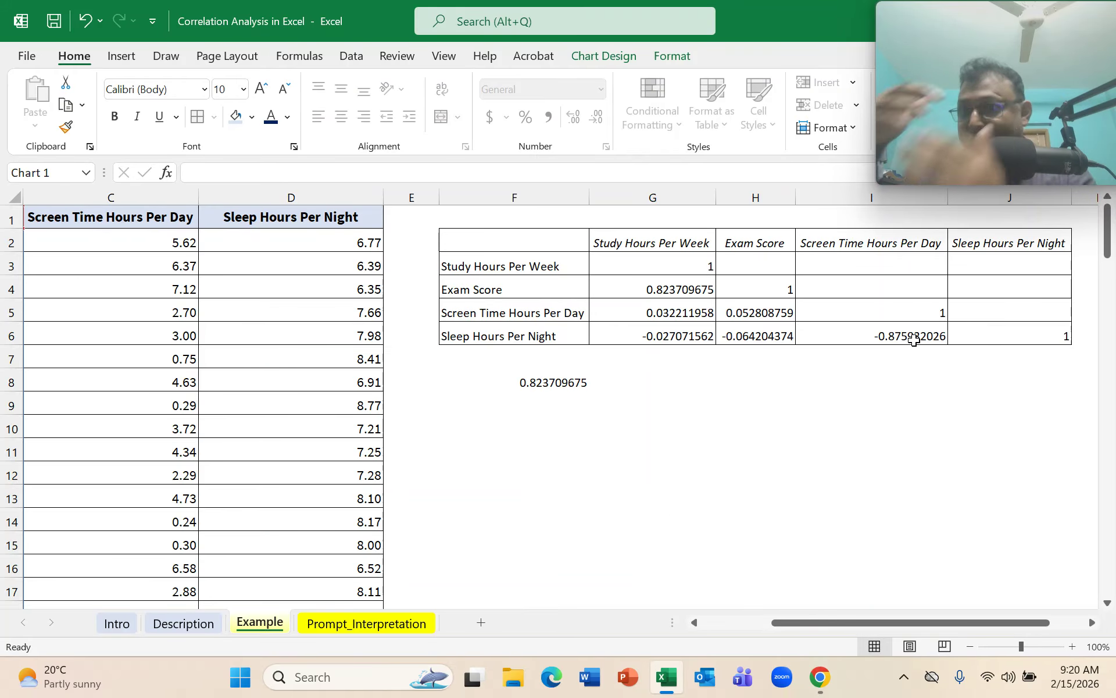
# Step: Review the study hours versus exam score scatter chart alongside the correlation matrix and the source data columns
pyautogui.scroll(-6, 914, 340)
pyautogui.scroll(-3, 756, 343)
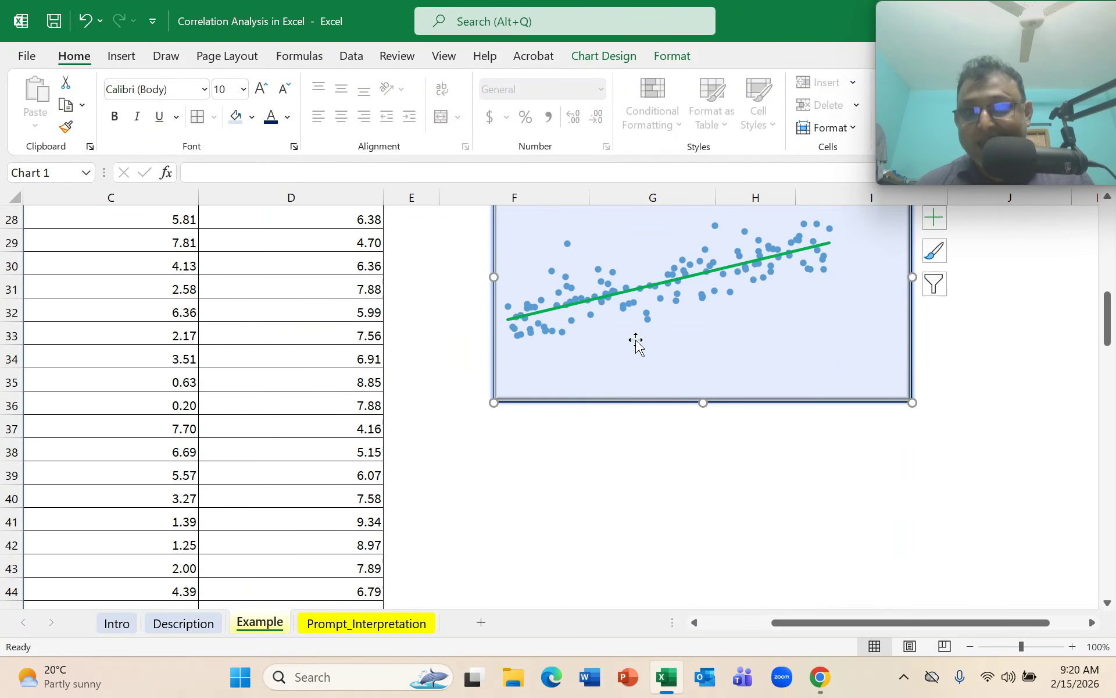
pyautogui.scroll(1, 605, 361)
pyautogui.scroll(8, 779, 349)
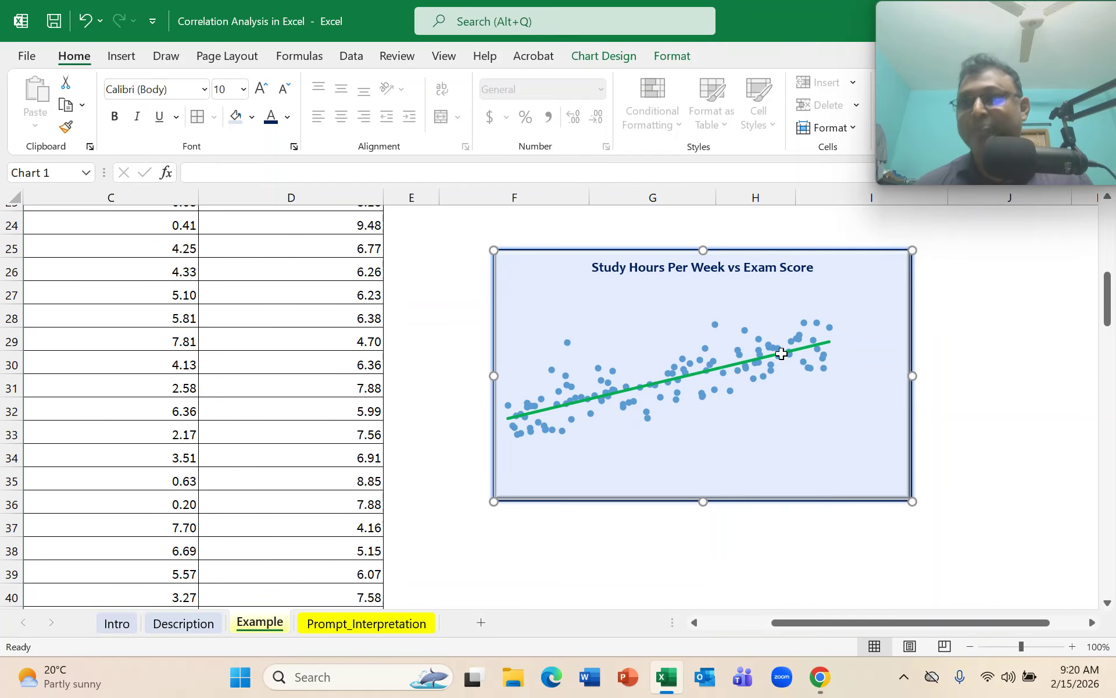
pyautogui.click(919, 459)
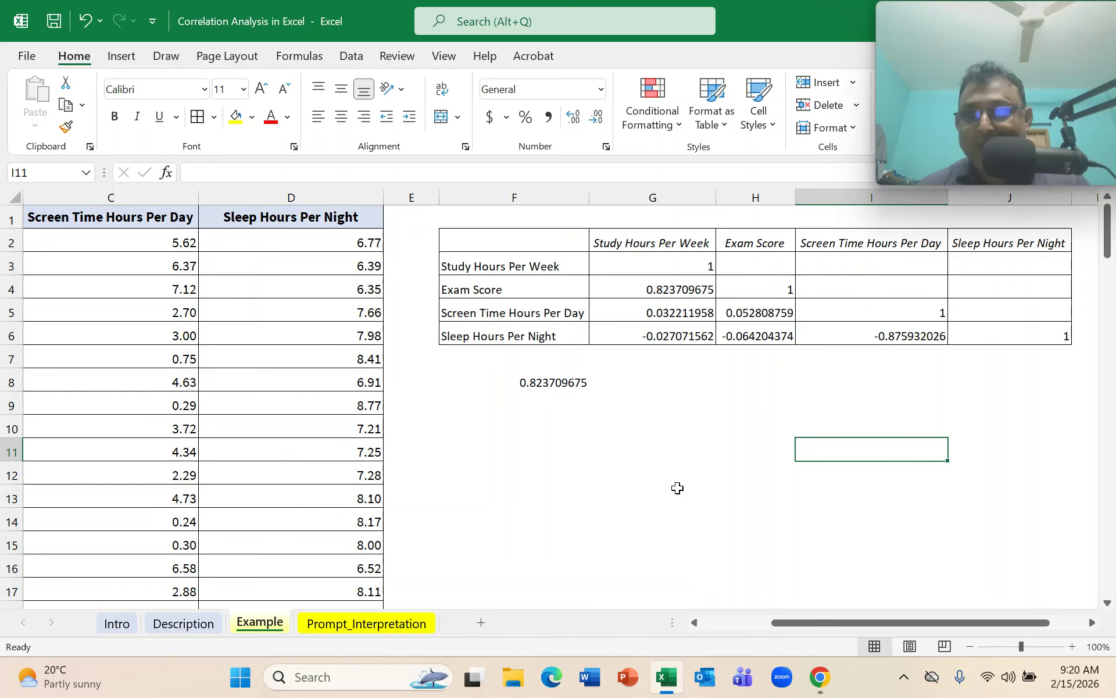
pyautogui.moveTo(867, 623); pyautogui.dragTo(764, 623)
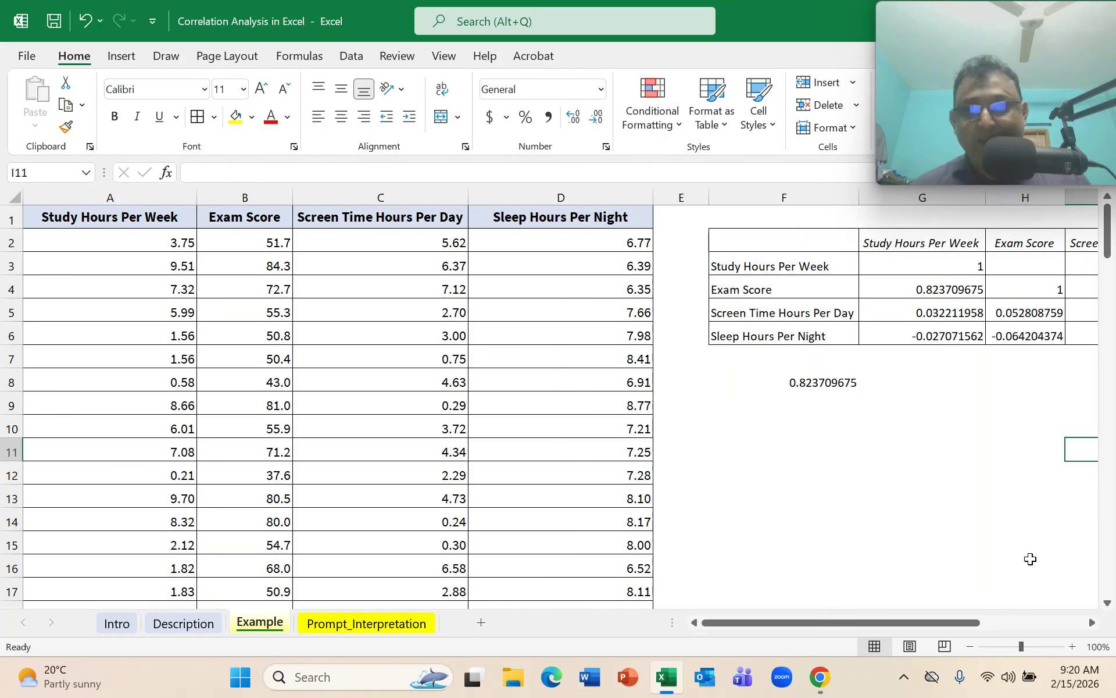
pyautogui.click(1093, 623)
pyautogui.click(1093, 622)
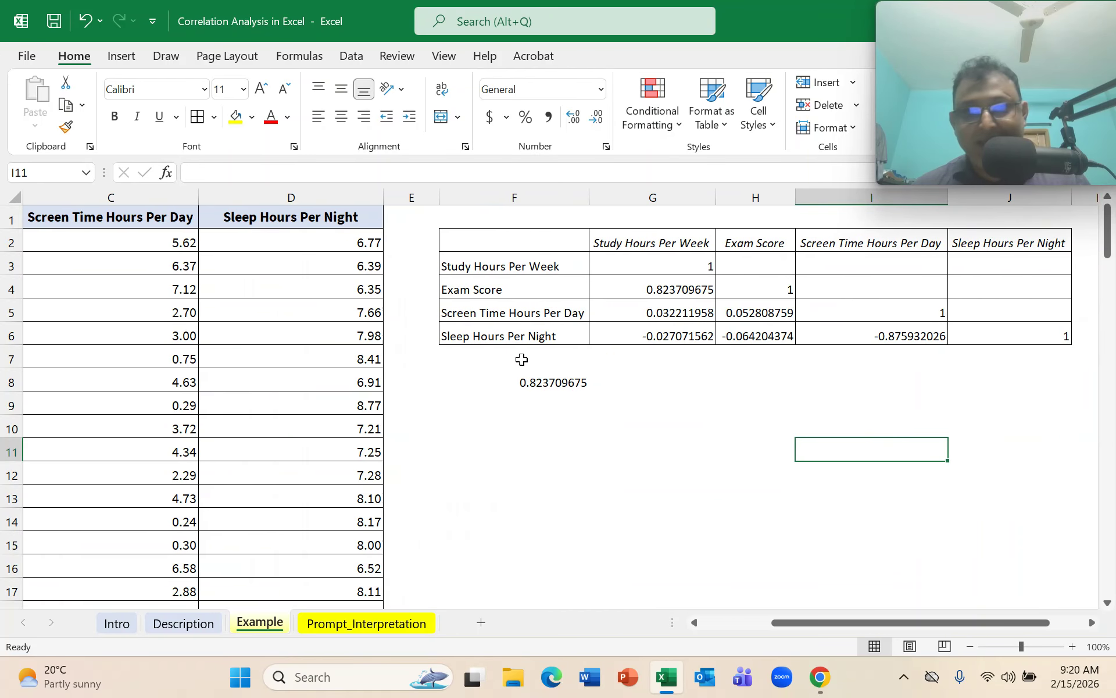
# Step: Select the Screen Time Hours Per Day and Sleep Hours Per Night data with headers, C1:D121
pyautogui.moveTo(797, 621); pyautogui.dragTo(699, 620)
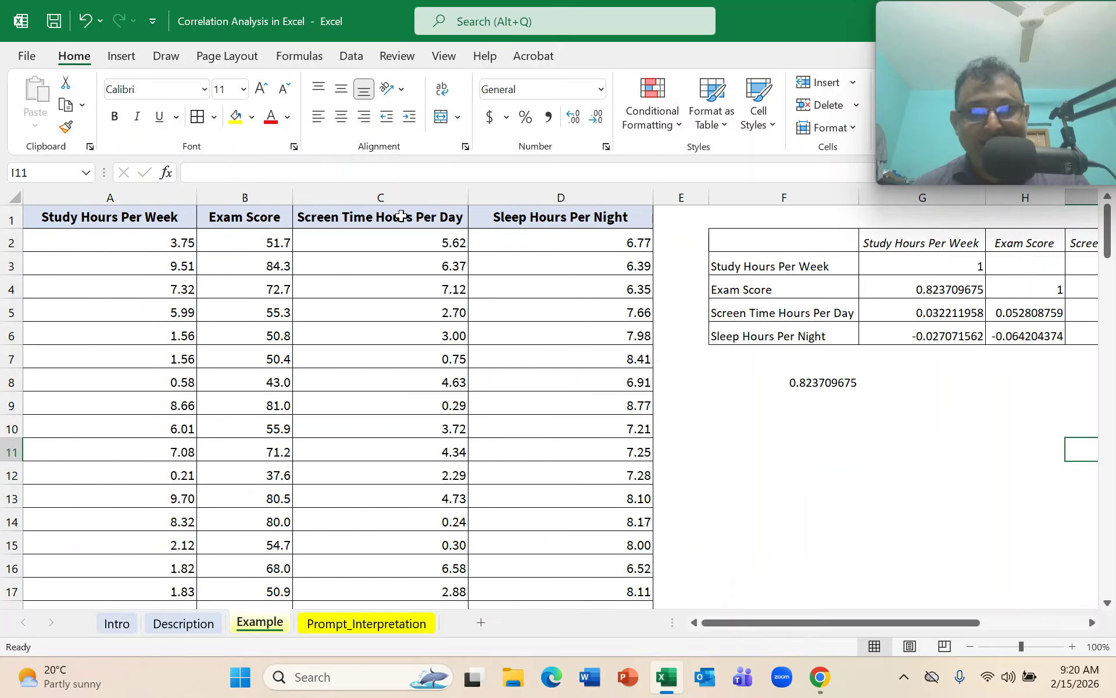
pyautogui.moveTo(401, 216); pyautogui.dragTo(525, 509)
pyautogui.scroll(-4, 525, 510)
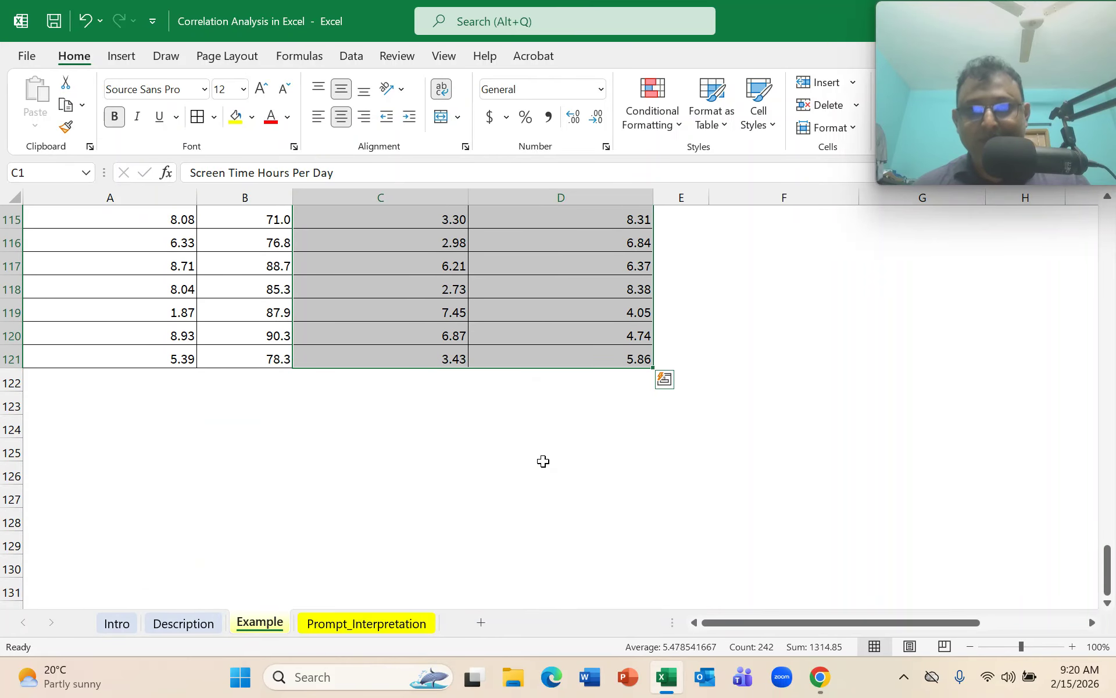
pyautogui.scroll(20, 543, 462)
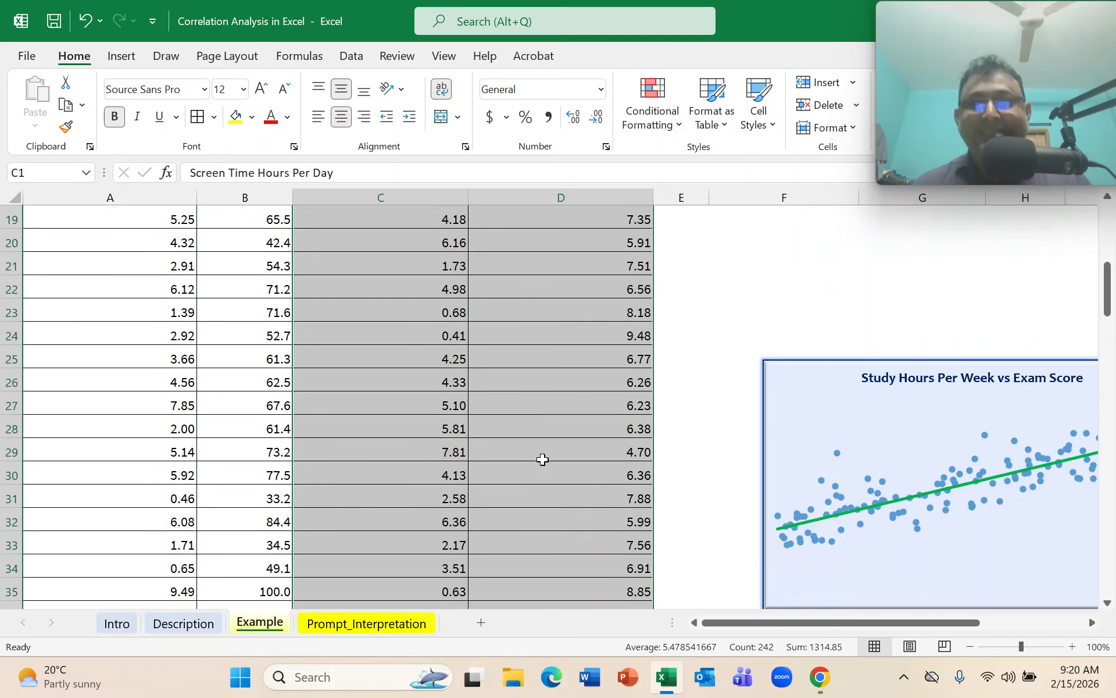
pyautogui.scroll(6, 543, 460)
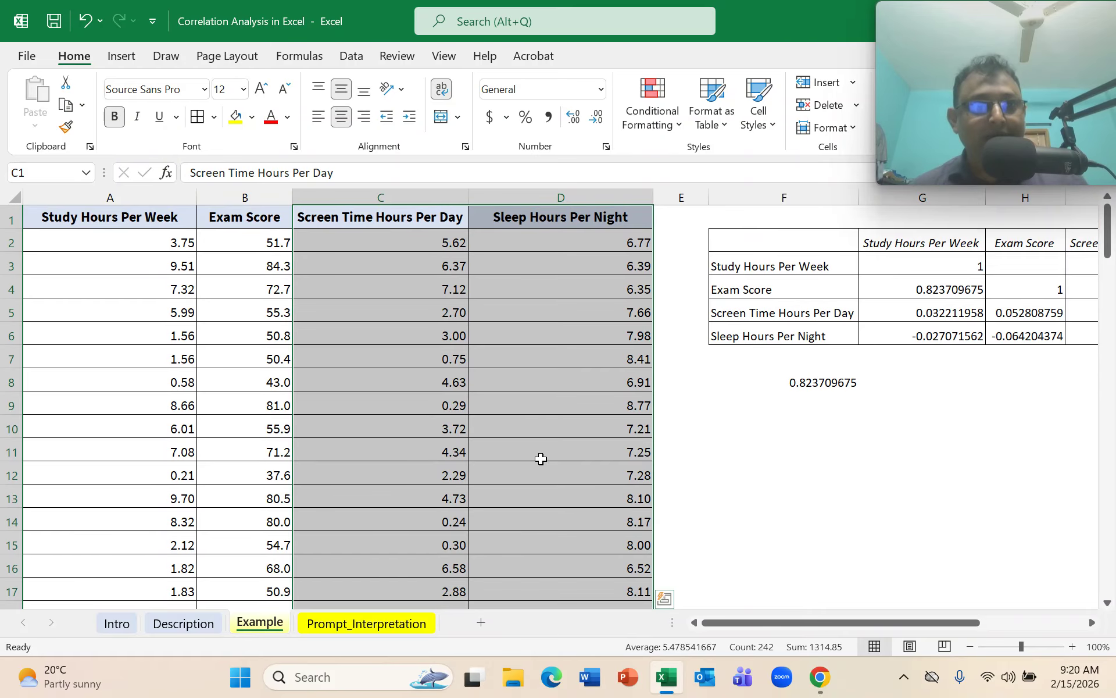
# Step: Insert an X Y scatter chart from the selected data, using the single-series version that plots screen time against sleep hours
pyautogui.click(119, 58)
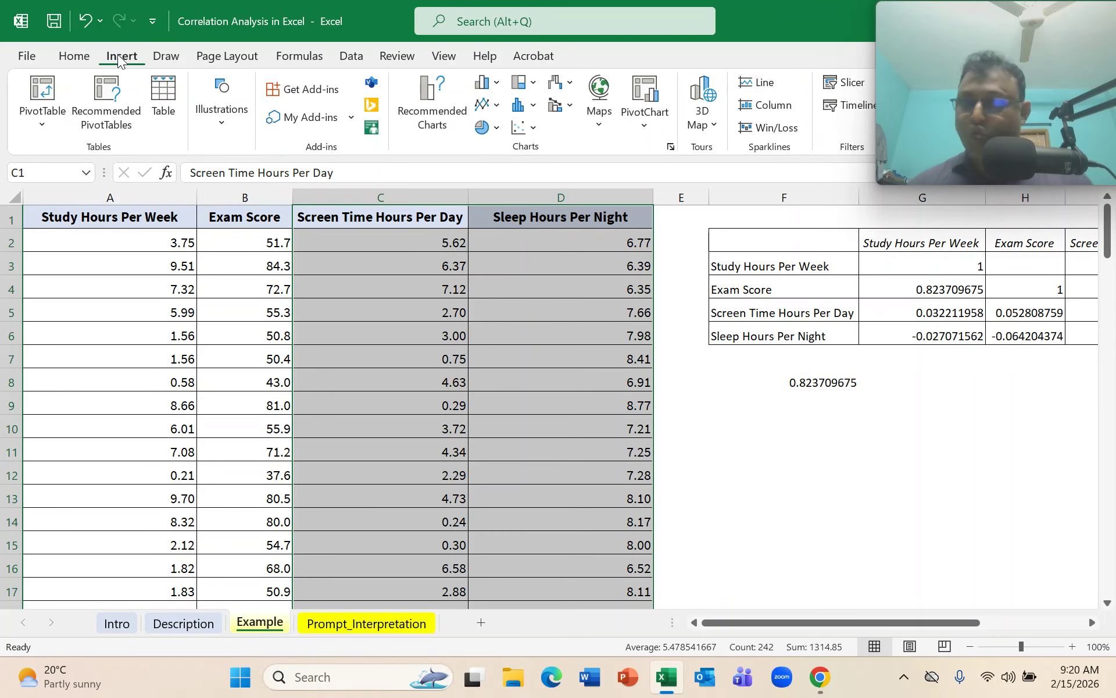
pyautogui.click(437, 115)
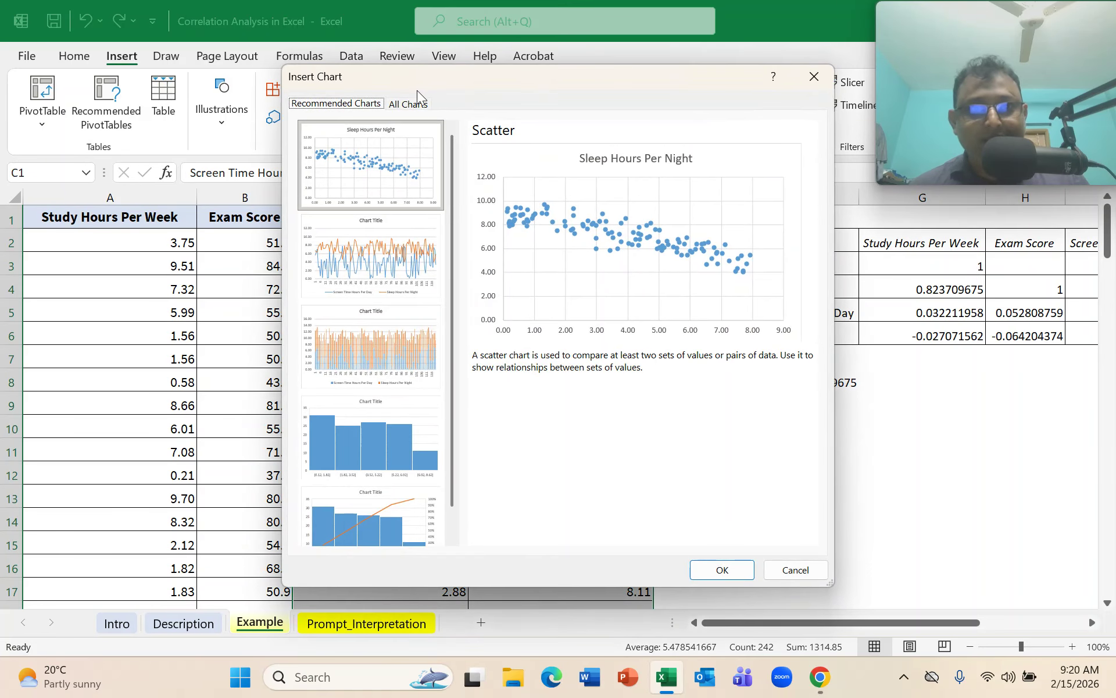
pyautogui.click(419, 104)
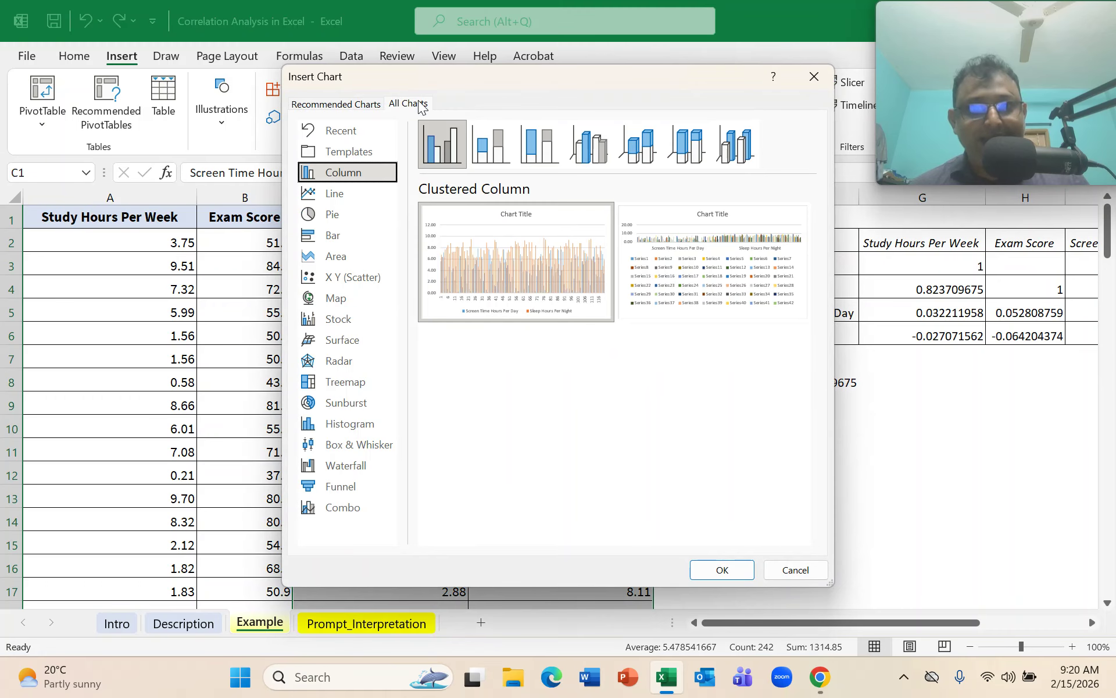
pyautogui.click(361, 285)
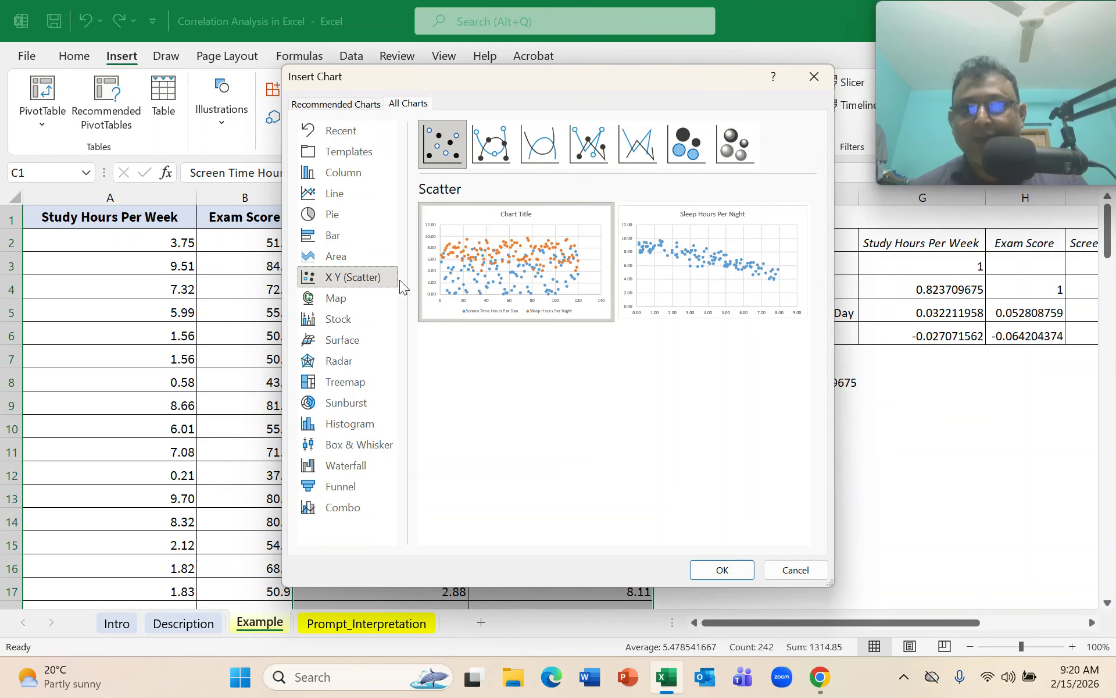
pyautogui.moveTo(721, 276)
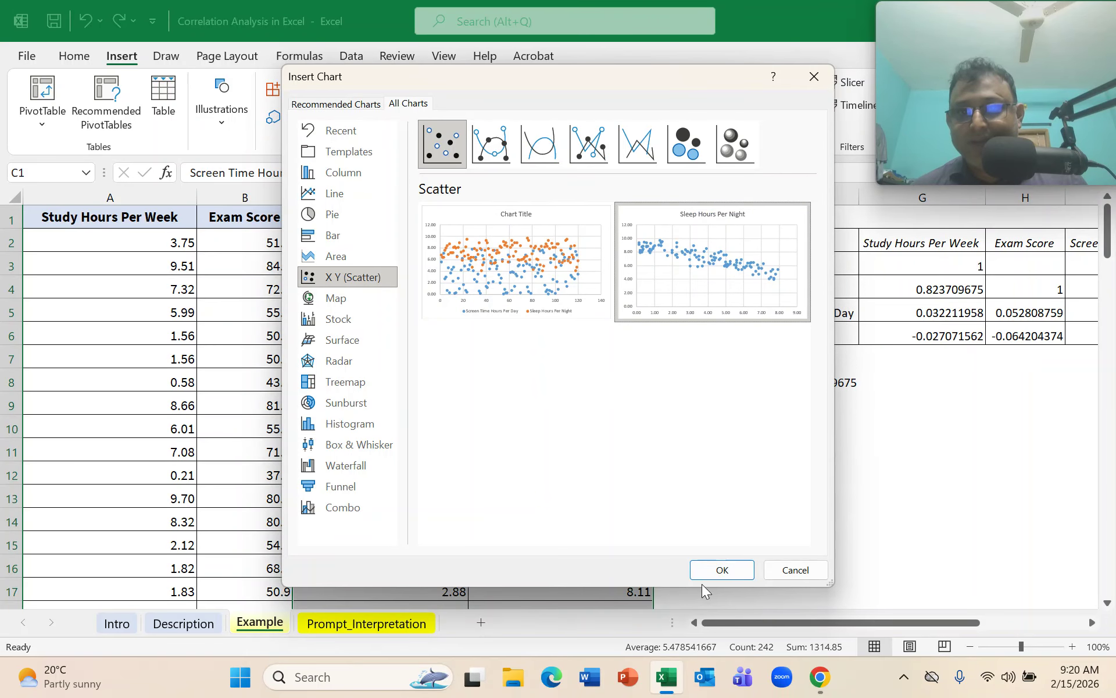
pyautogui.click(721, 570)
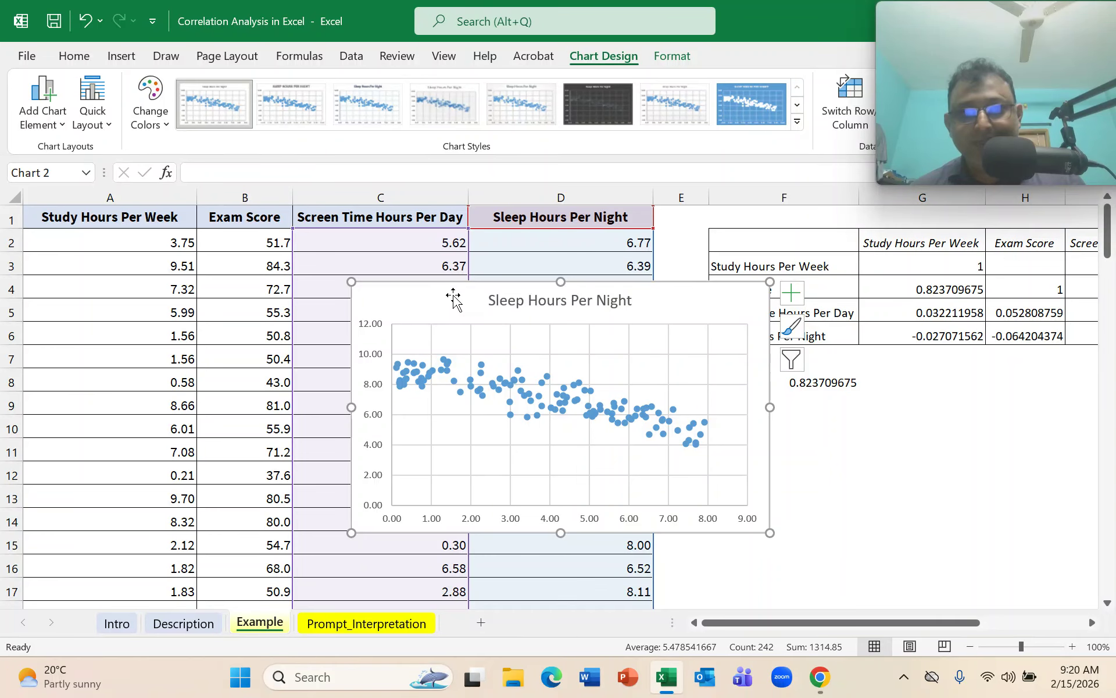
# Step: Move the new scatter chart directly below the correlation matrix, starting at about row 7 in columns F to I
pyautogui.moveTo(630, 351); pyautogui.dragTo(817, 384)
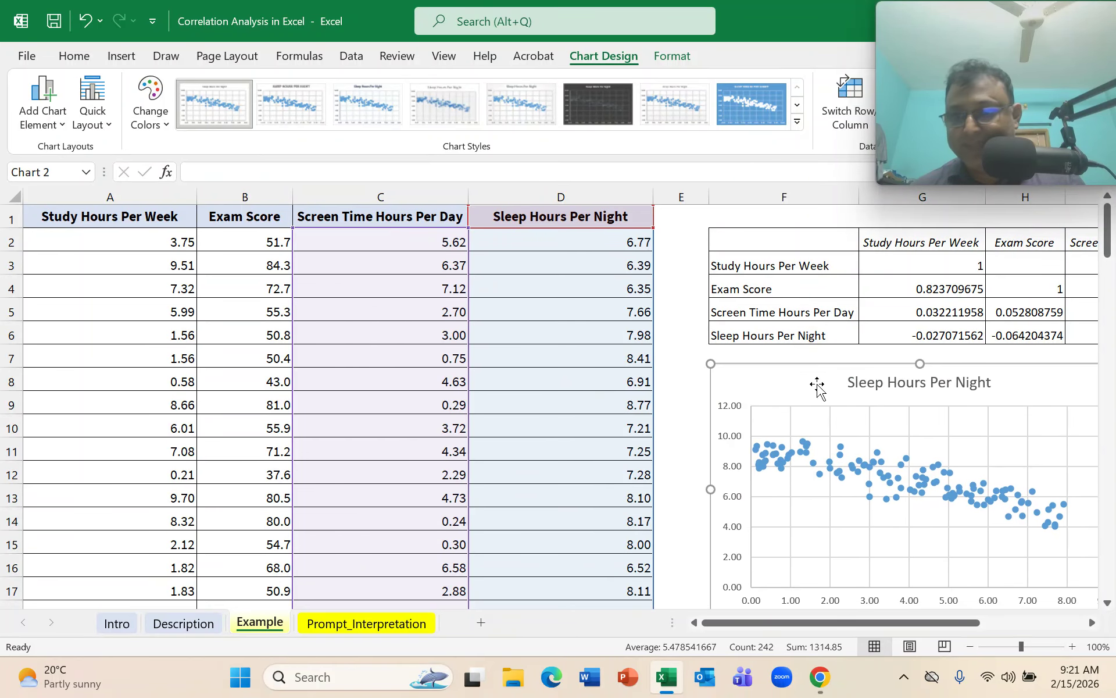
pyautogui.click(1093, 623)
pyautogui.click(1092, 624)
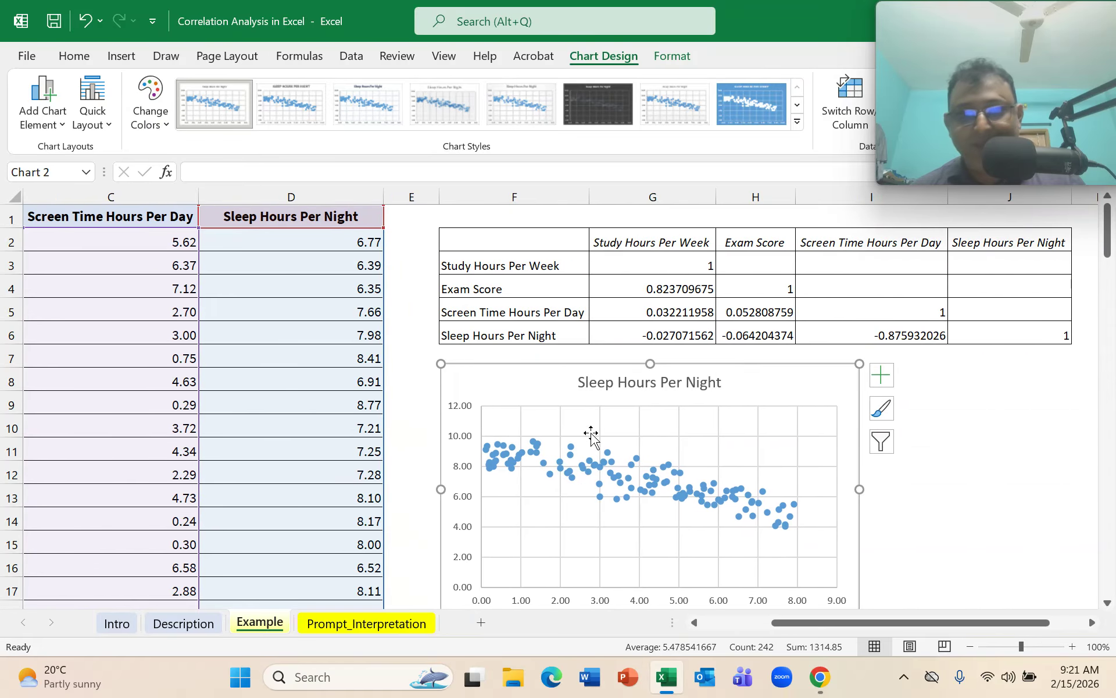
# Step: Reduce the new scatter chart's title font size to 12
pyautogui.click(578, 385)
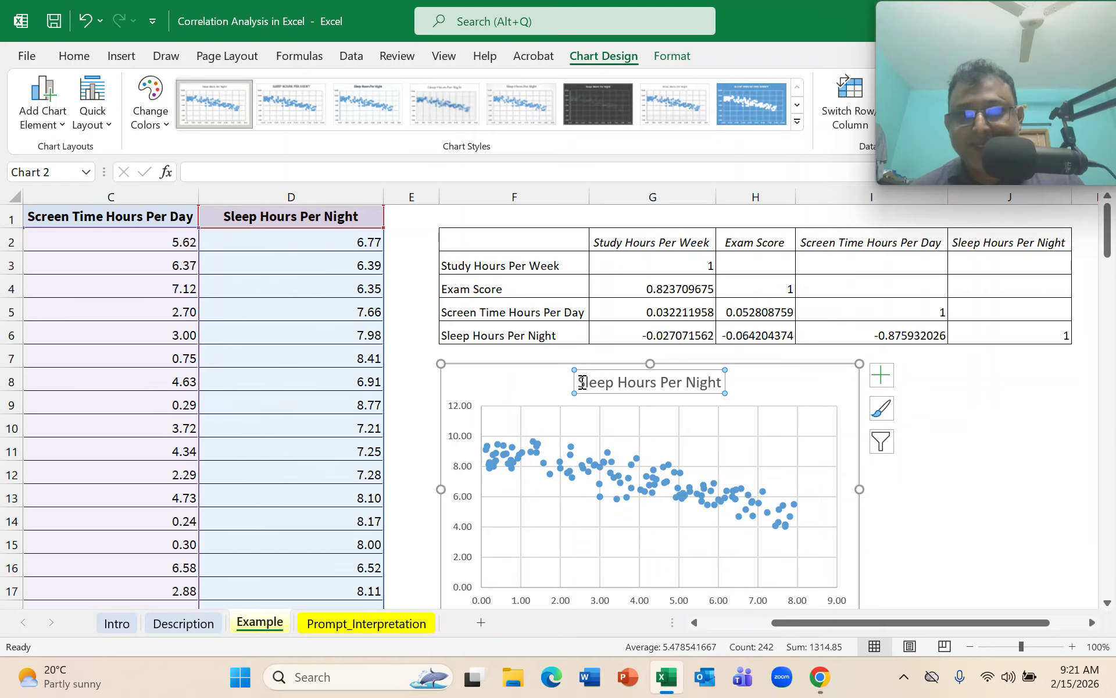
pyautogui.click(582, 383)
pyautogui.moveTo(722, 382); pyautogui.dragTo(578, 383)
pyautogui.click(74, 56)
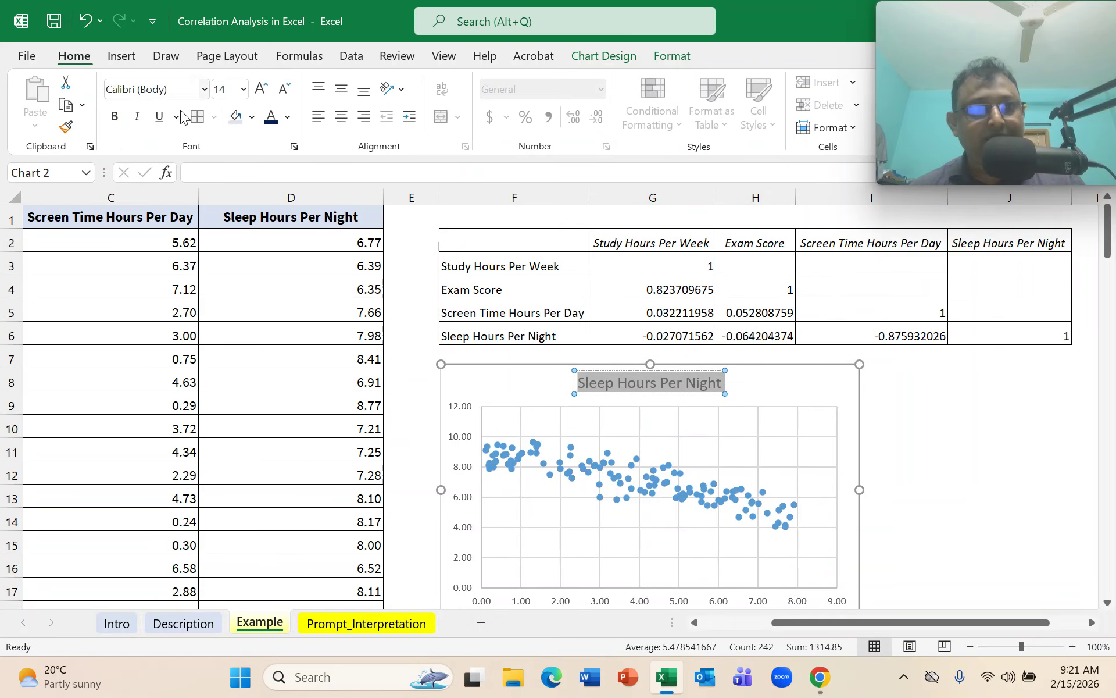
pyautogui.click(284, 88)
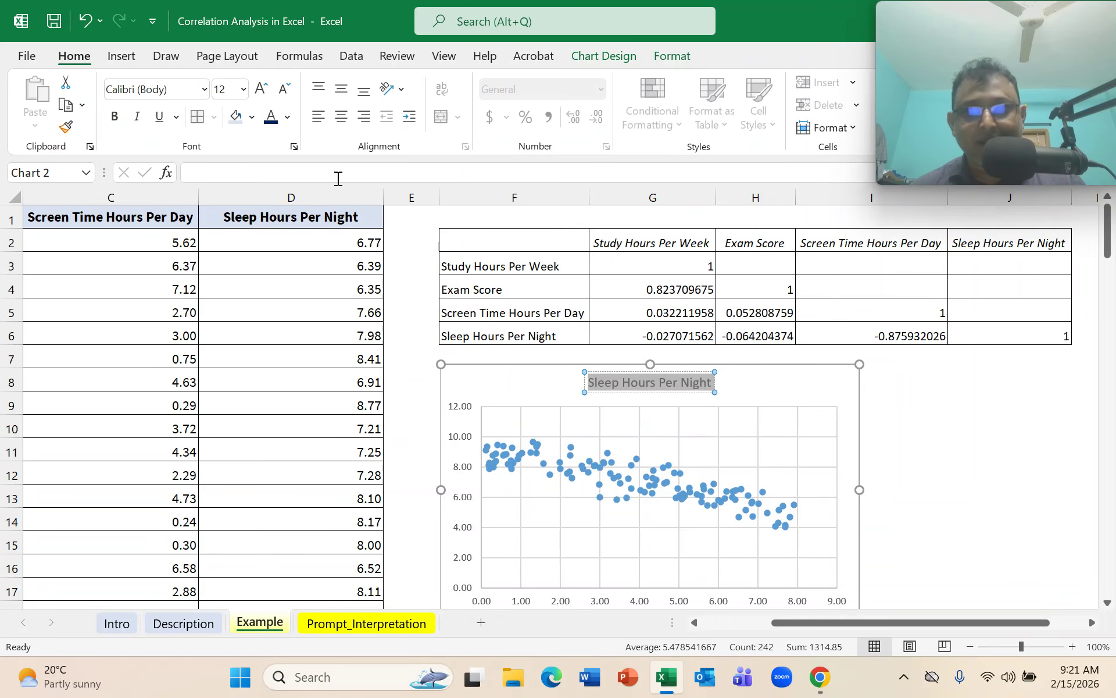
# Step: Change the new chart's title to "Screen Time Hours Per Day vs Sleep Hours Per Night"
pyautogui.click(593, 384)
pyautogui.press('Escape')
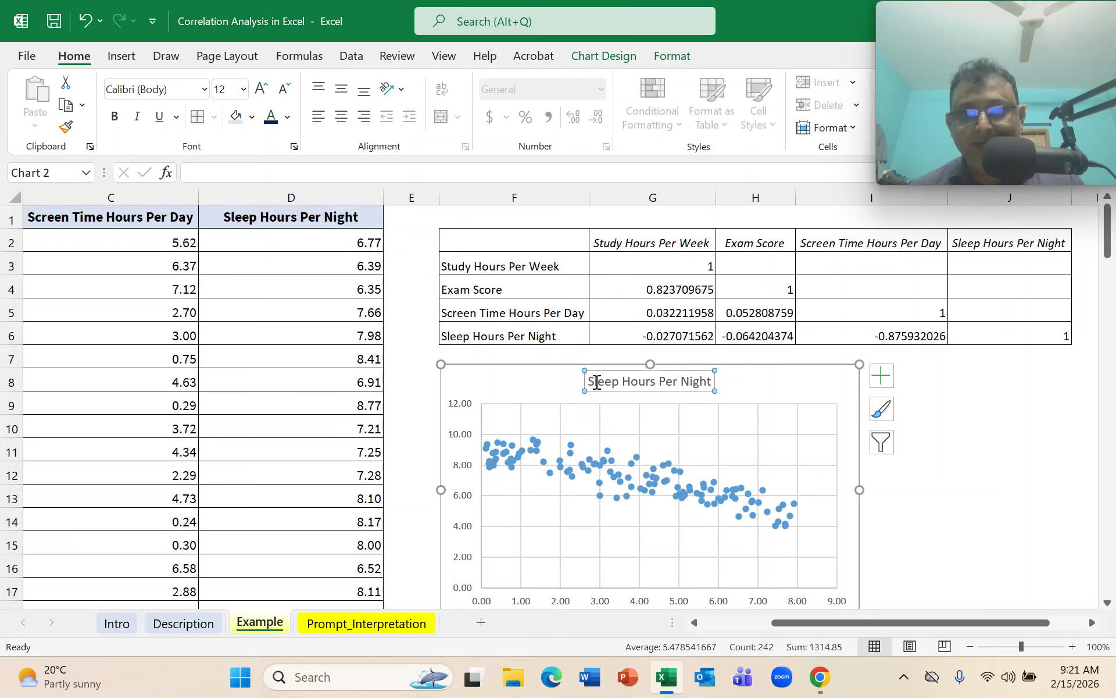
pyautogui.click(592, 383)
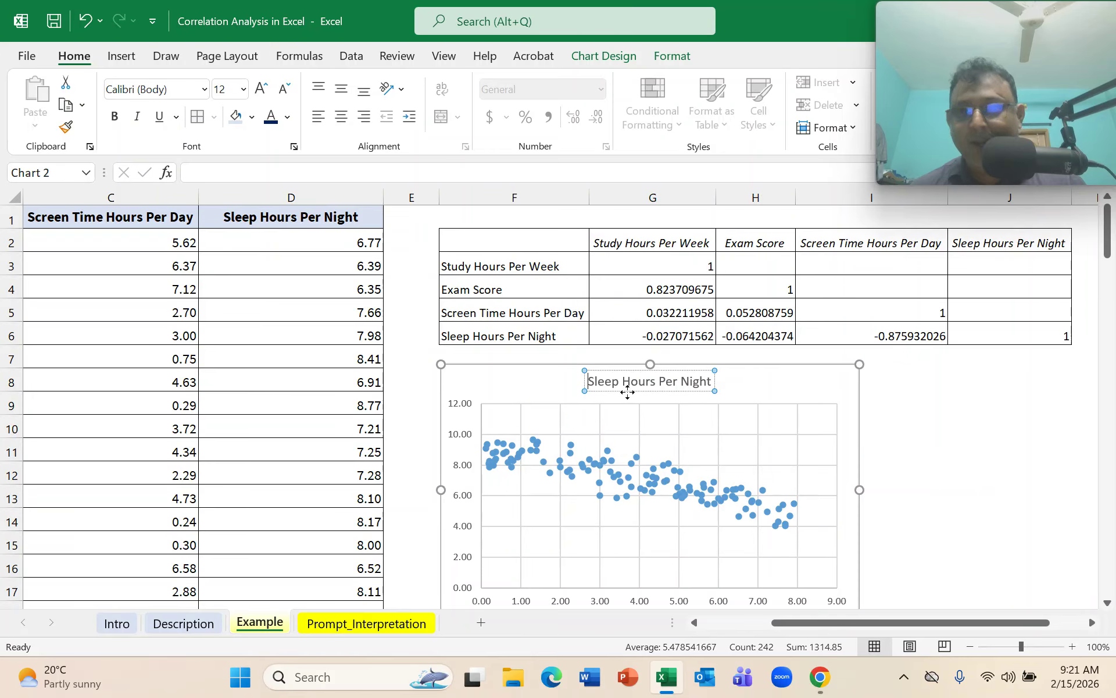
pyautogui.write('Screen')
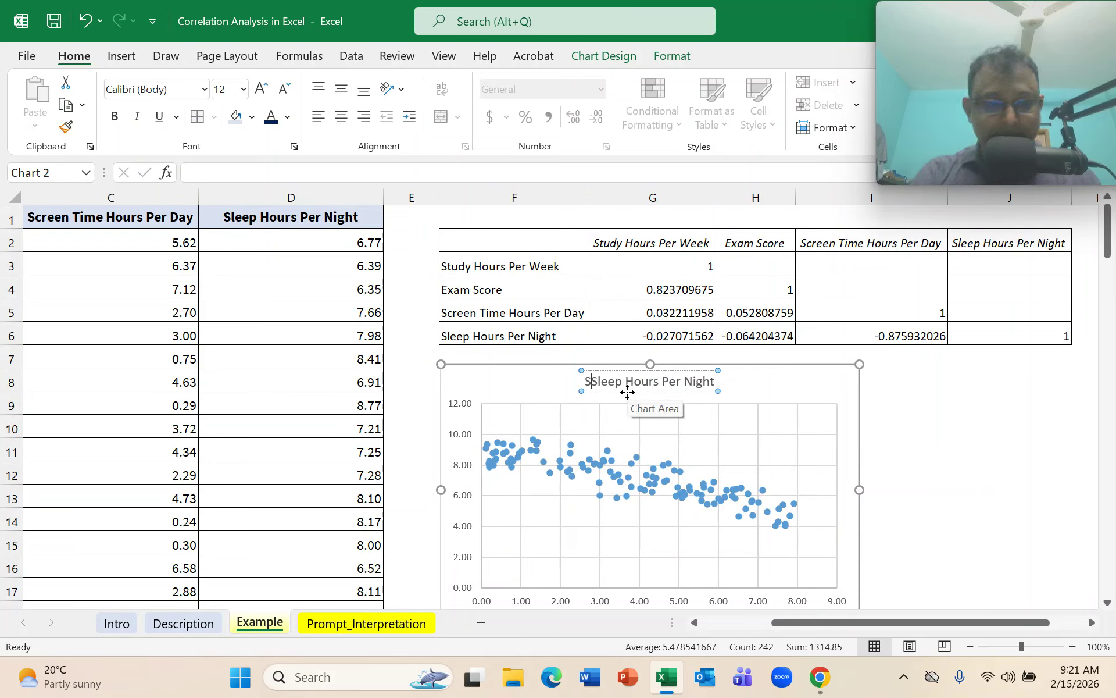
pyautogui.write(' Time')
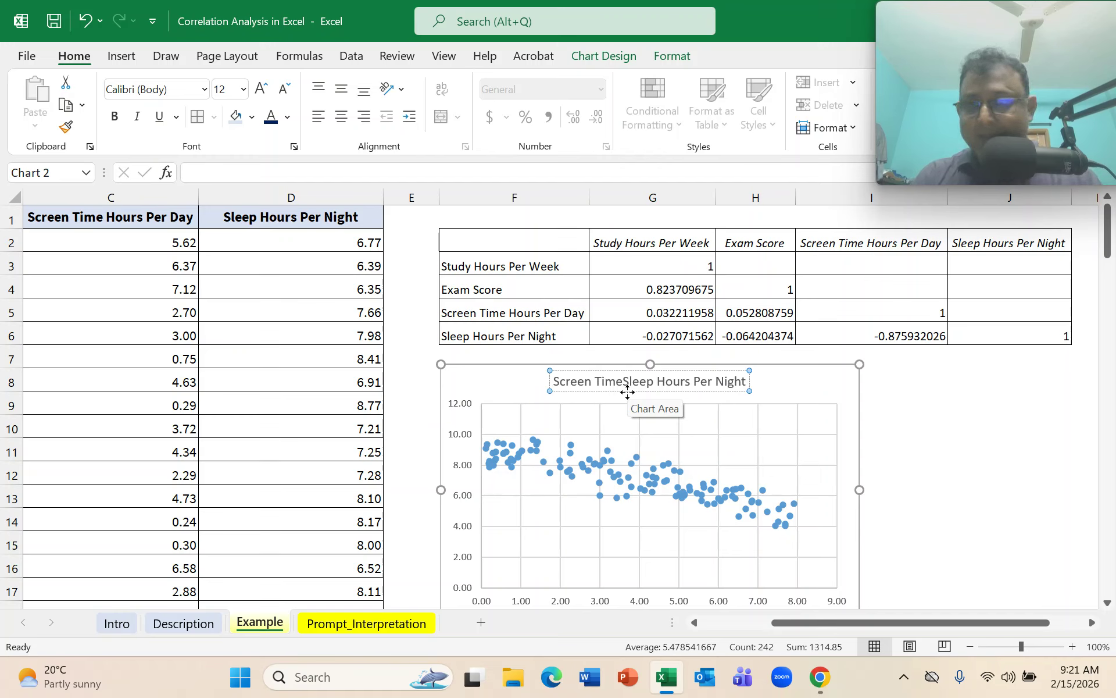
pyautogui.write('ours ')
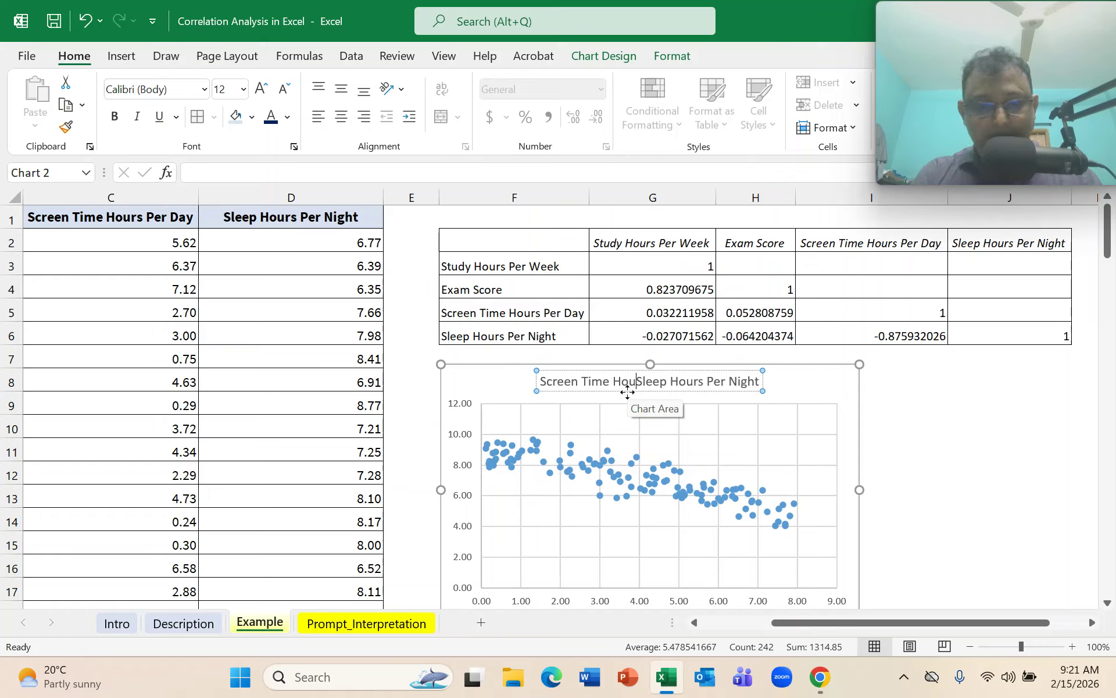
pyautogui.write('Per ')
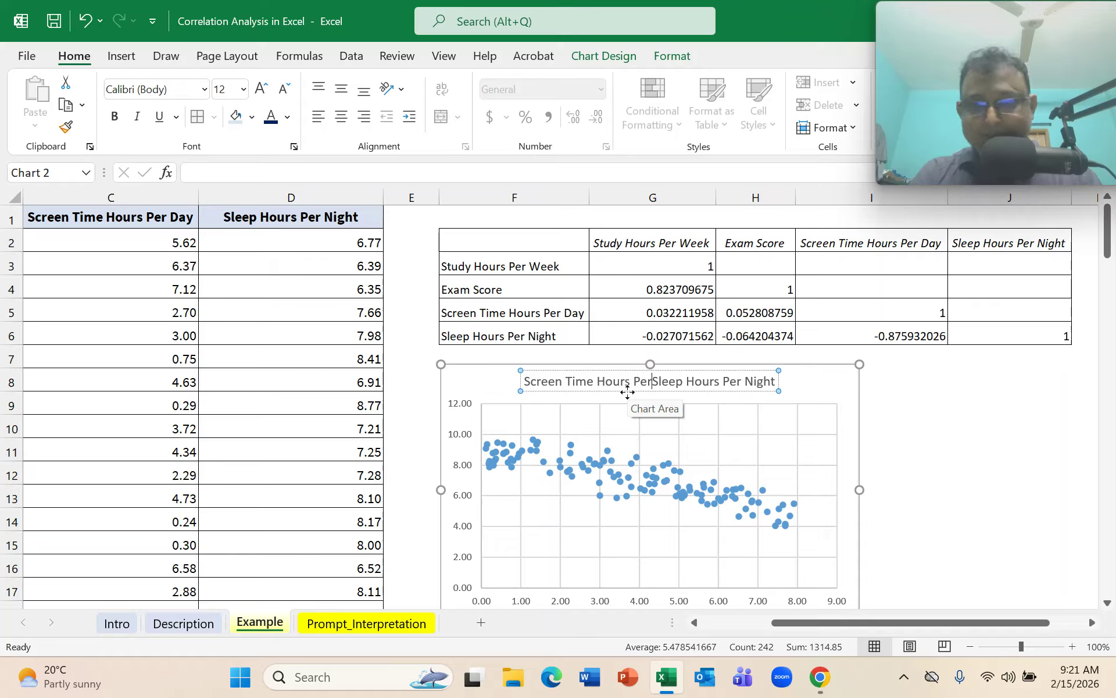
pyautogui.write('Day ')
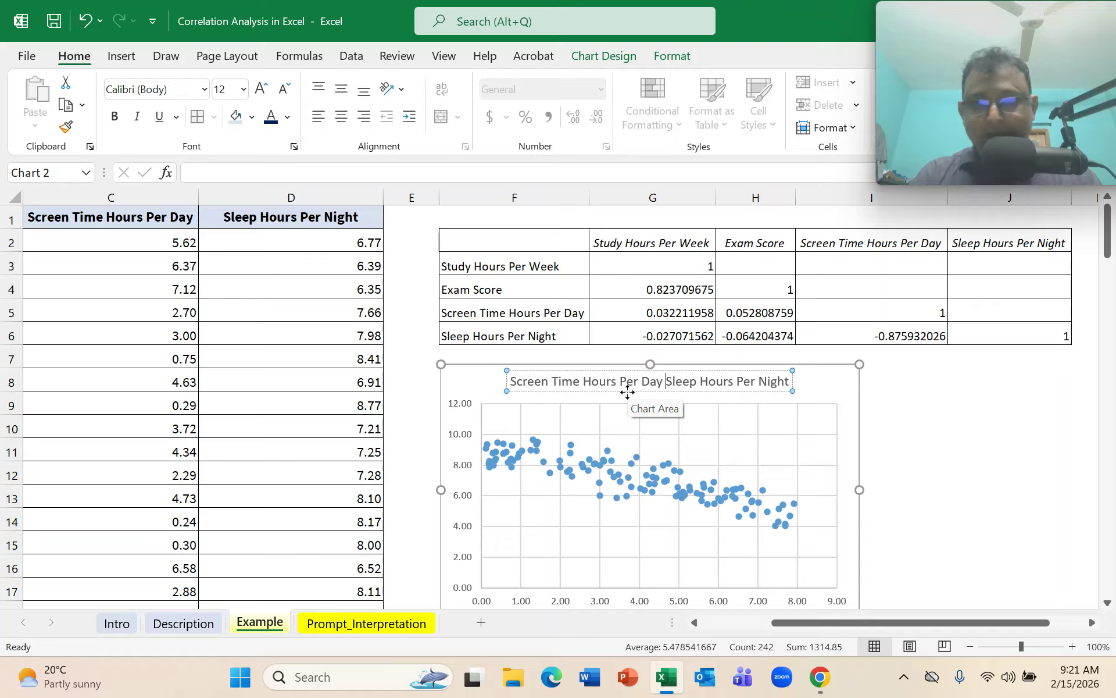
pyautogui.write('vs')
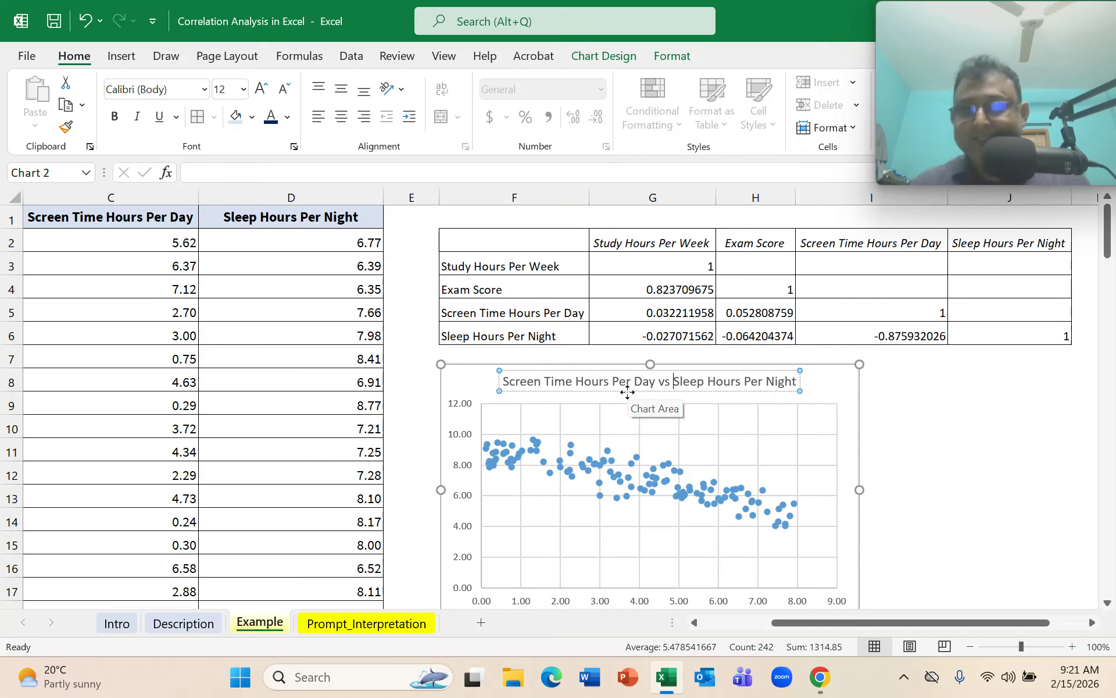
pyautogui.click(967, 468)
pyautogui.scroll(-1, 953, 466)
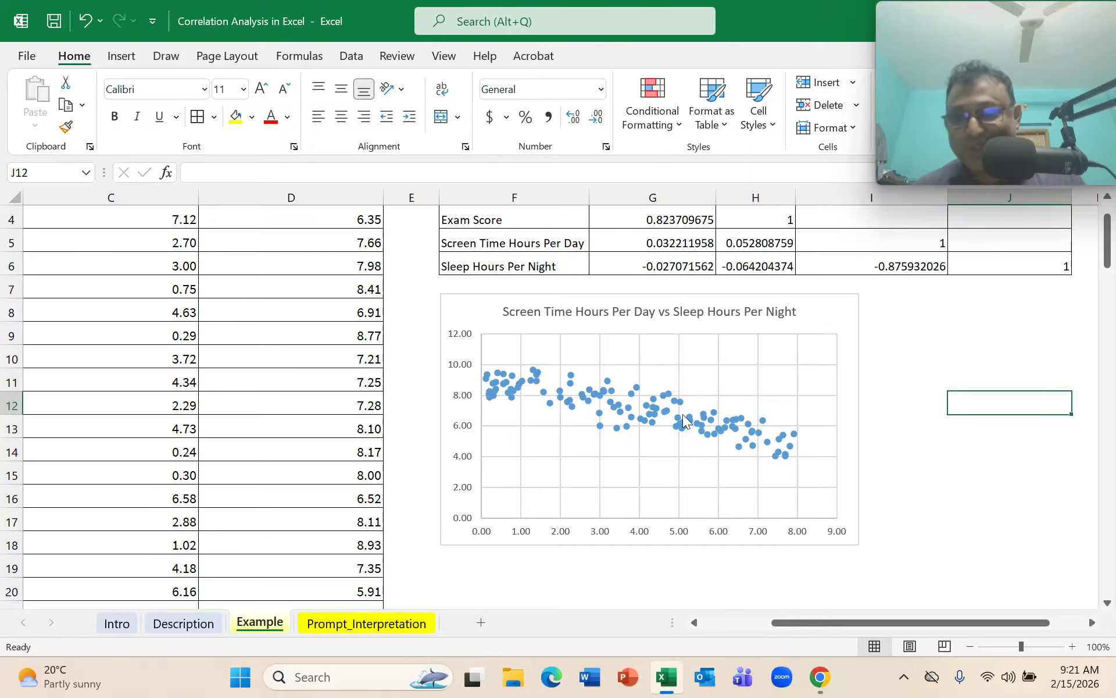
# Step: Add a trendline to the screen time versus sleep hours scatter chart
pyautogui.click(833, 310)
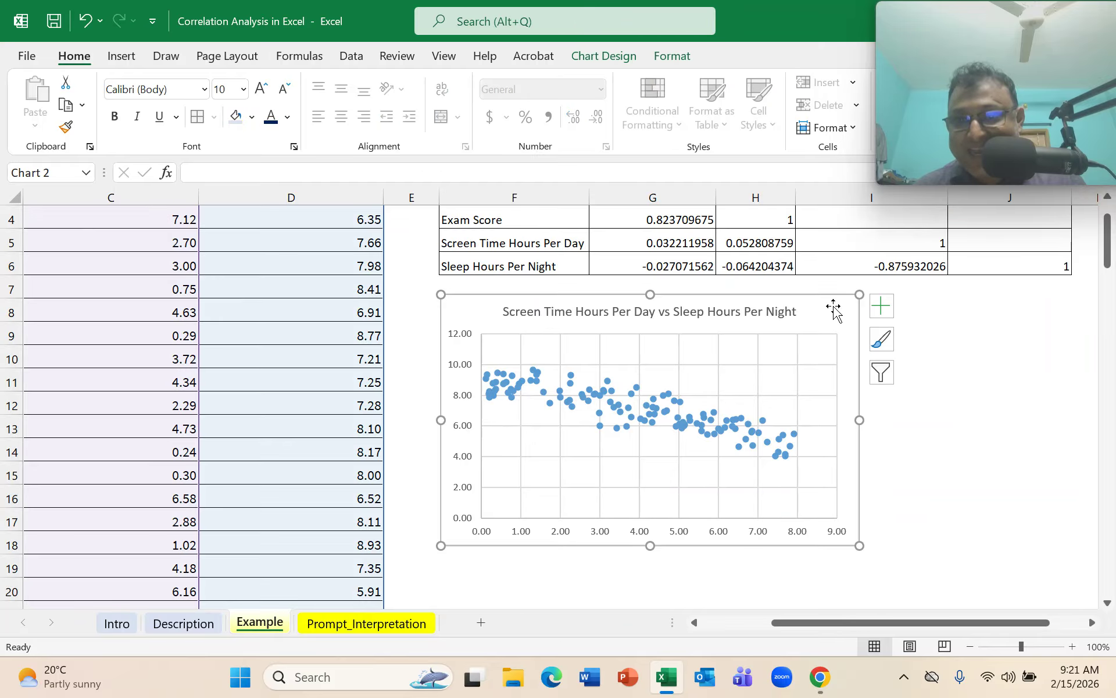
pyautogui.click(1015, 385)
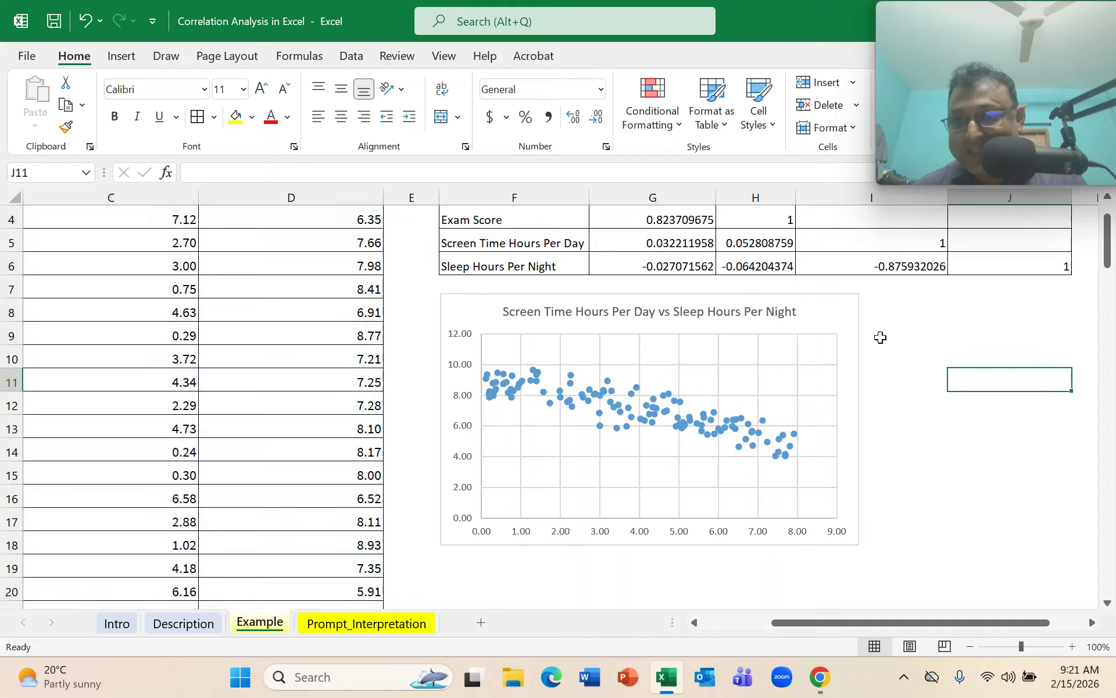
pyautogui.click(845, 314)
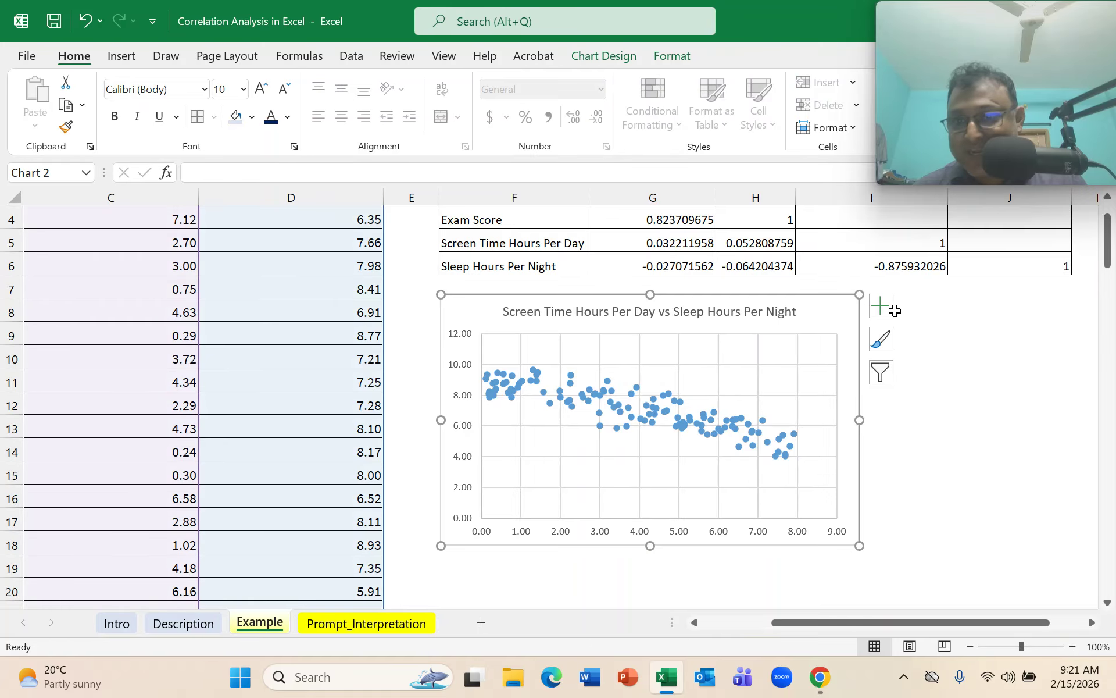
pyautogui.click(979, 374)
pyautogui.click(844, 314)
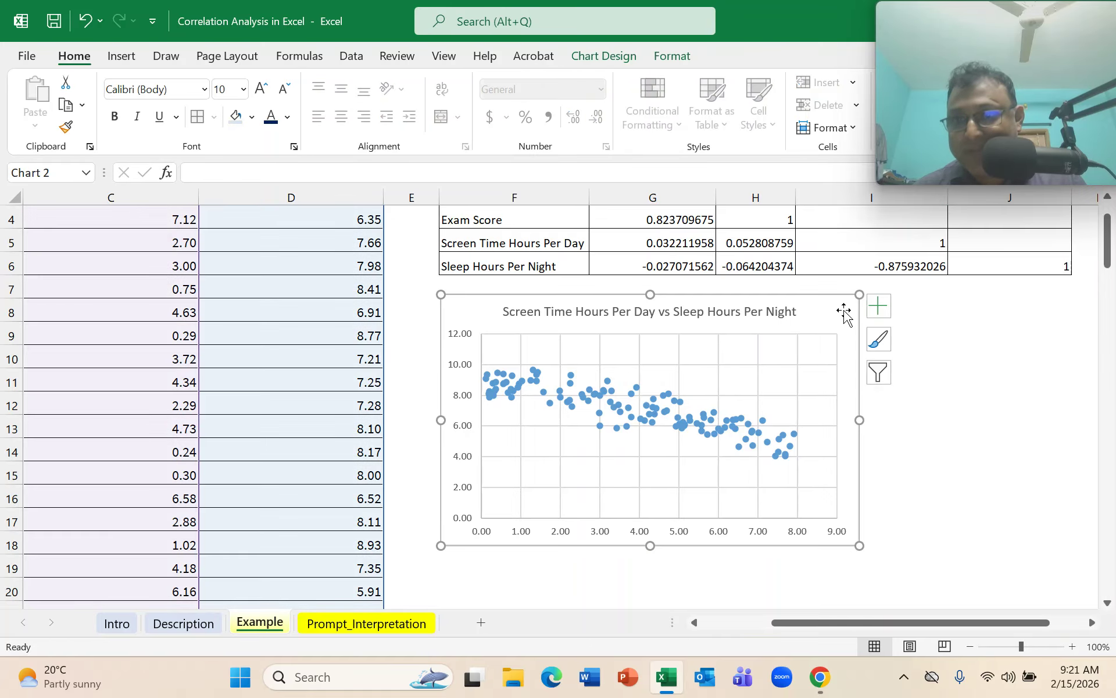
pyautogui.click(882, 309)
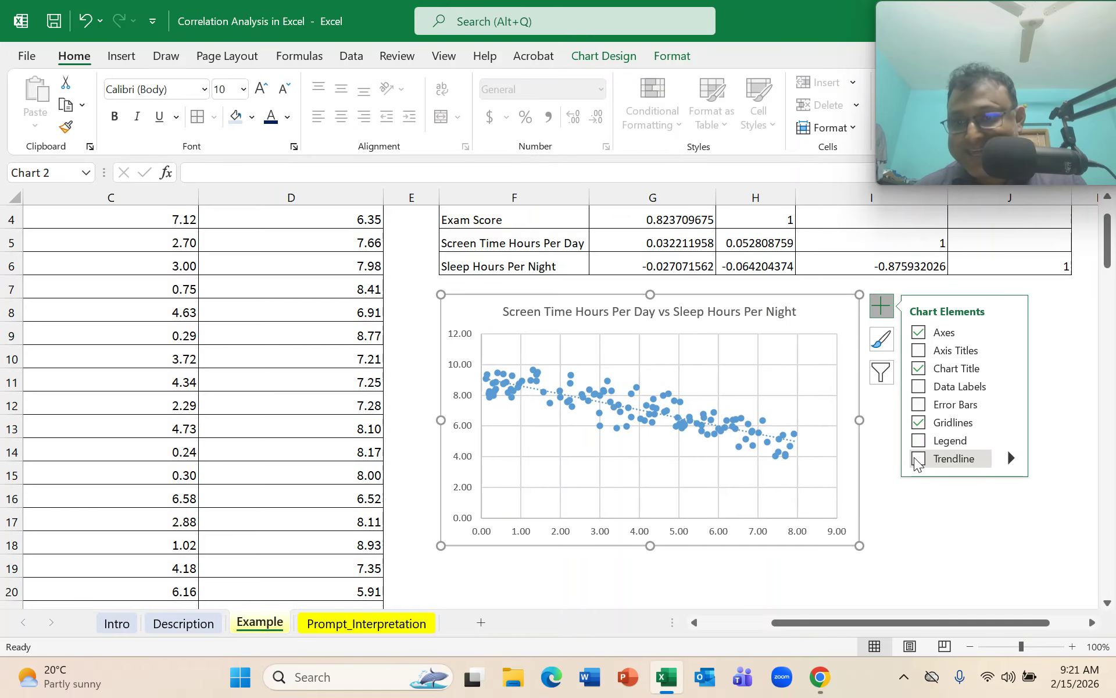
pyautogui.click(918, 460)
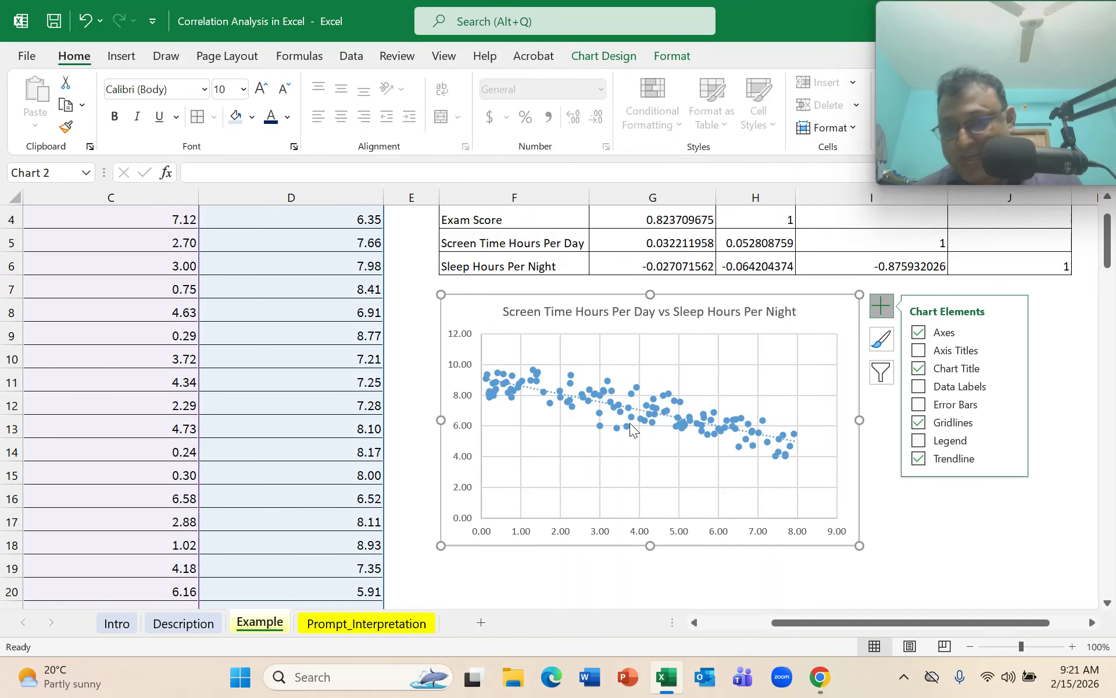
pyautogui.click(1012, 459)
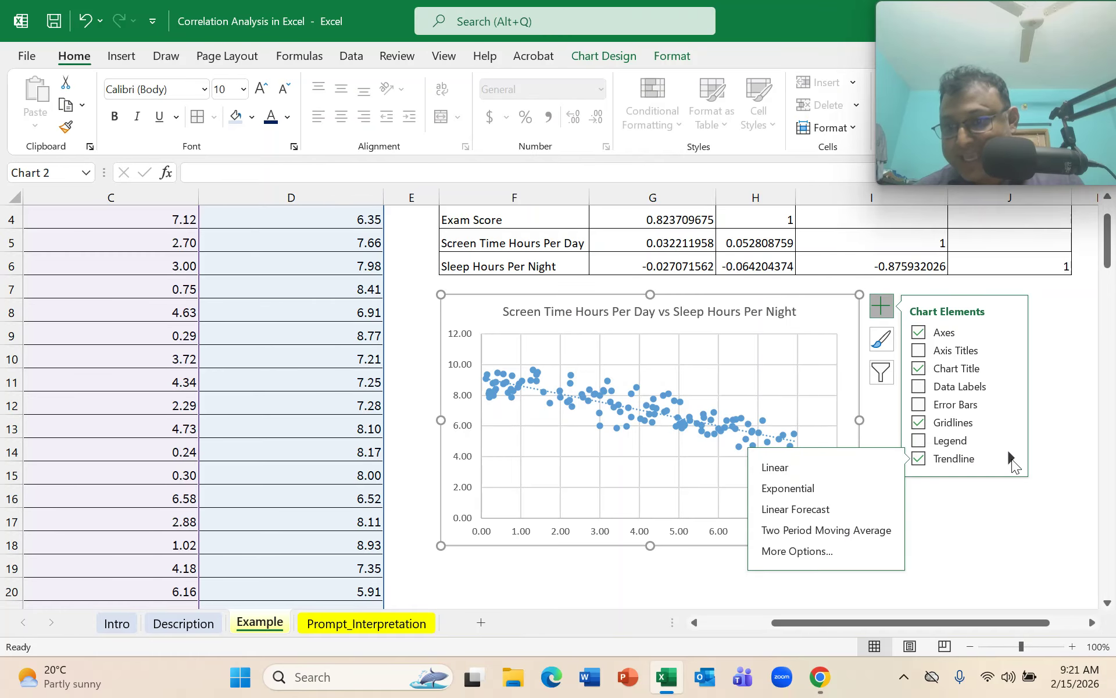
pyautogui.click(828, 551)
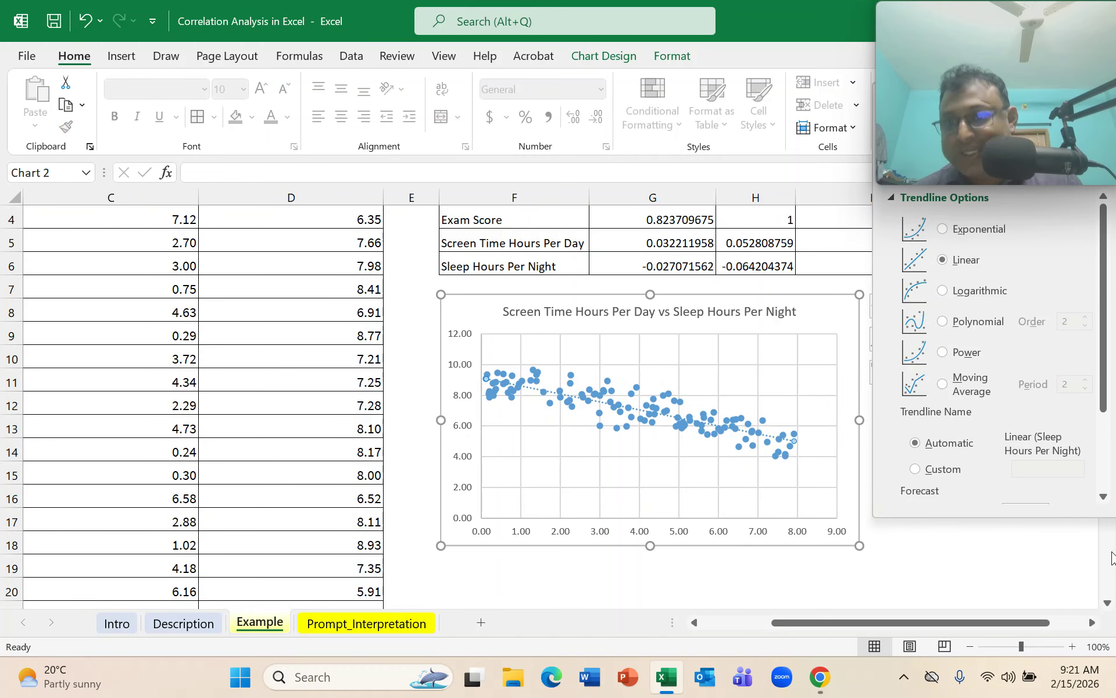
pyautogui.moveTo(942, 6)
pyautogui.moveTo(989, 32); pyautogui.dragTo(198, 32)
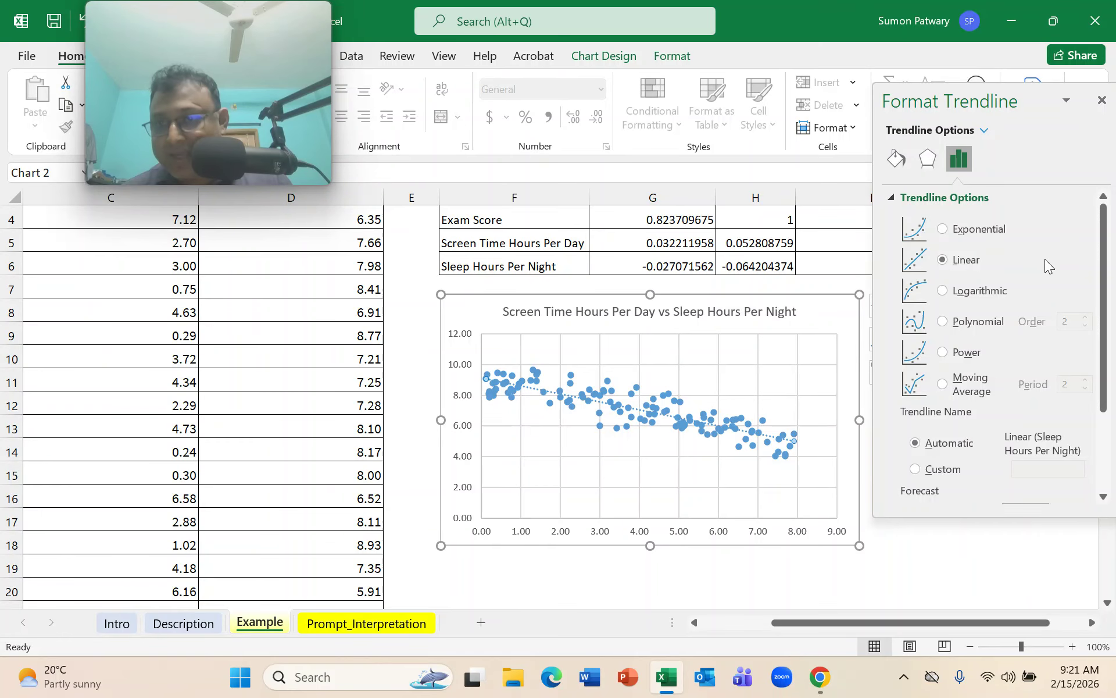
pyautogui.click(1101, 100)
pyautogui.click(945, 512)
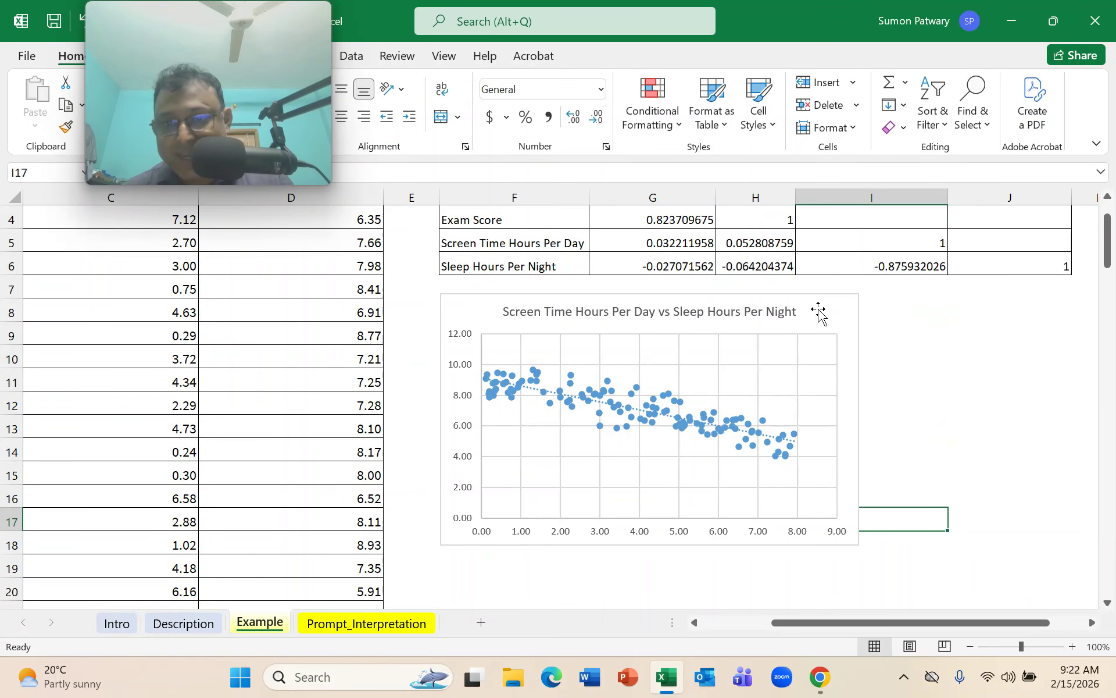
# Step: Change the dash type of the screen time versus sleep hours chart's trendline to a solid line
pyautogui.click(821, 312)
pyautogui.click(882, 309)
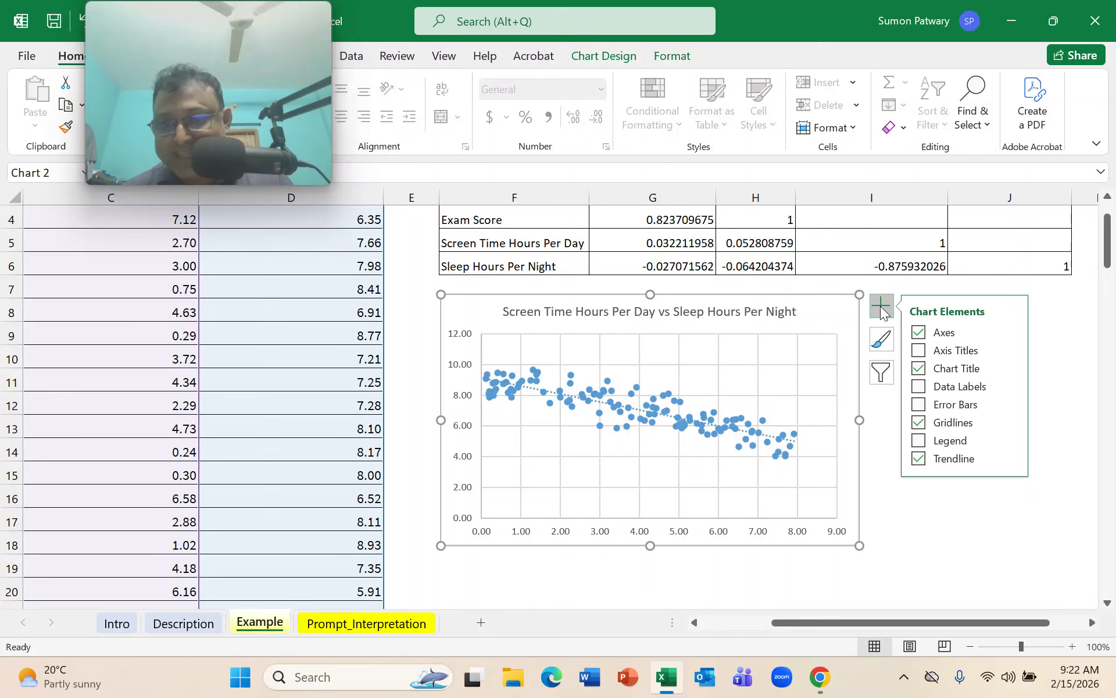
pyautogui.click(1012, 458)
pyautogui.click(831, 551)
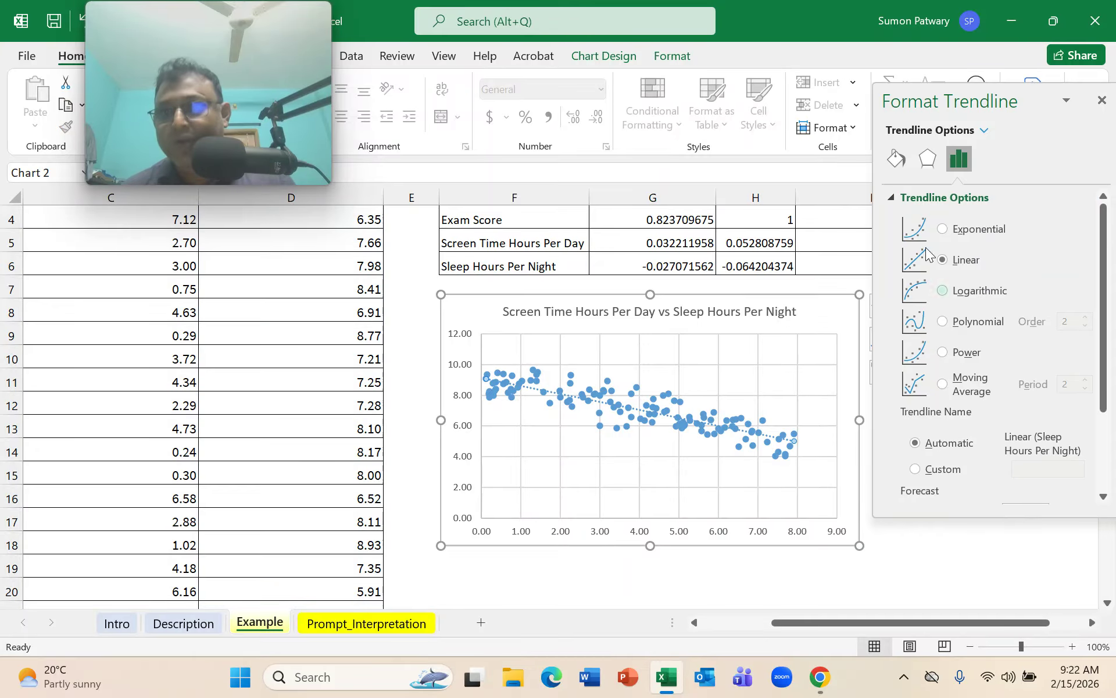
pyautogui.click(894, 160)
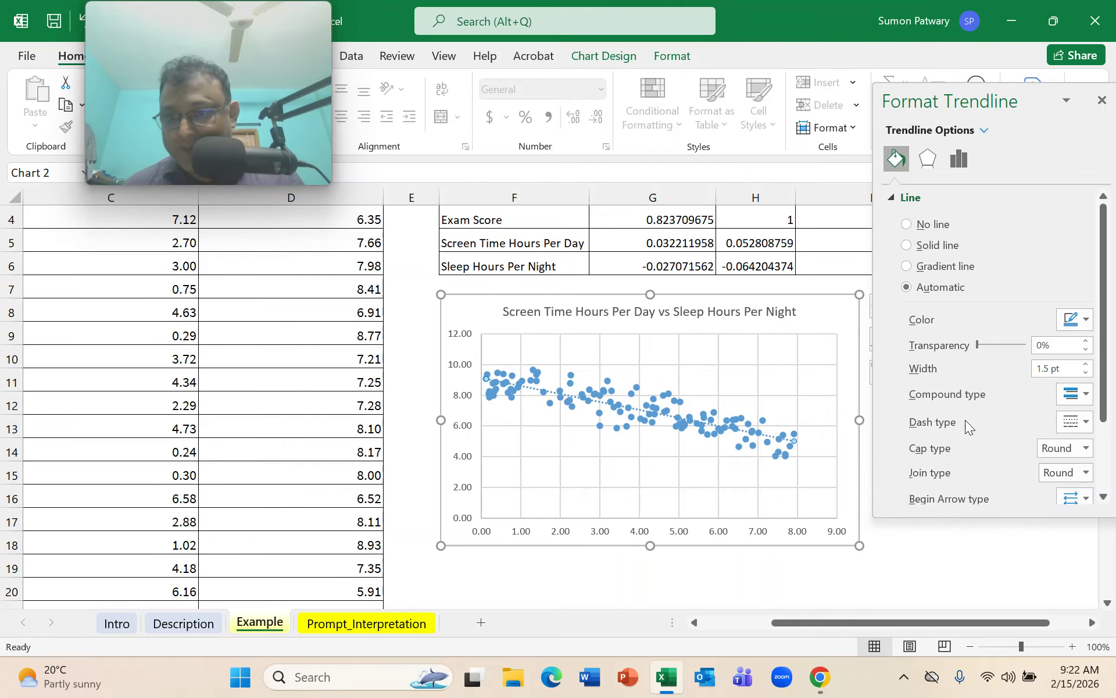
pyautogui.click(1085, 422)
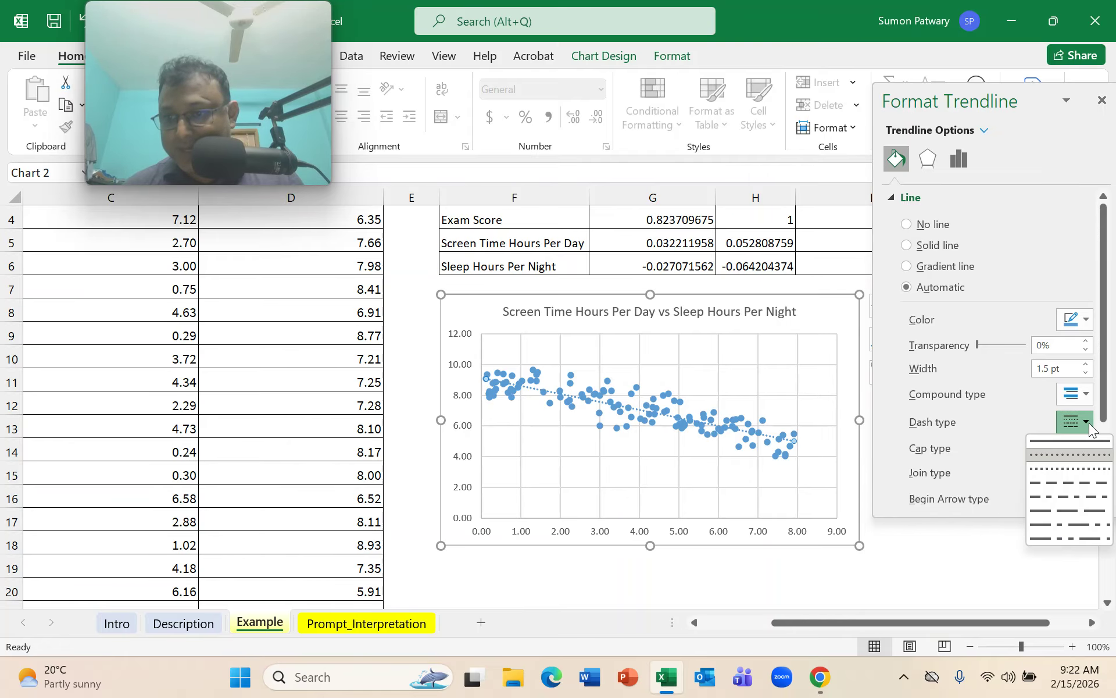
pyautogui.click(1059, 441)
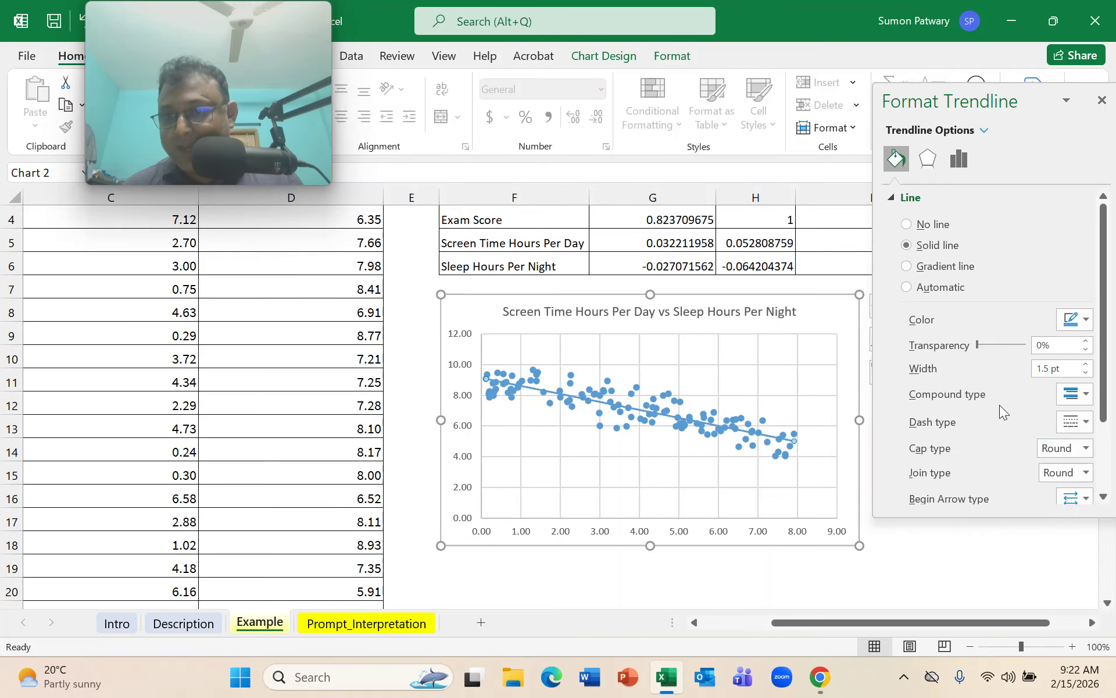
# Step: Color the trendline red and set its width to 2.5 pt
pyautogui.click(1085, 320)
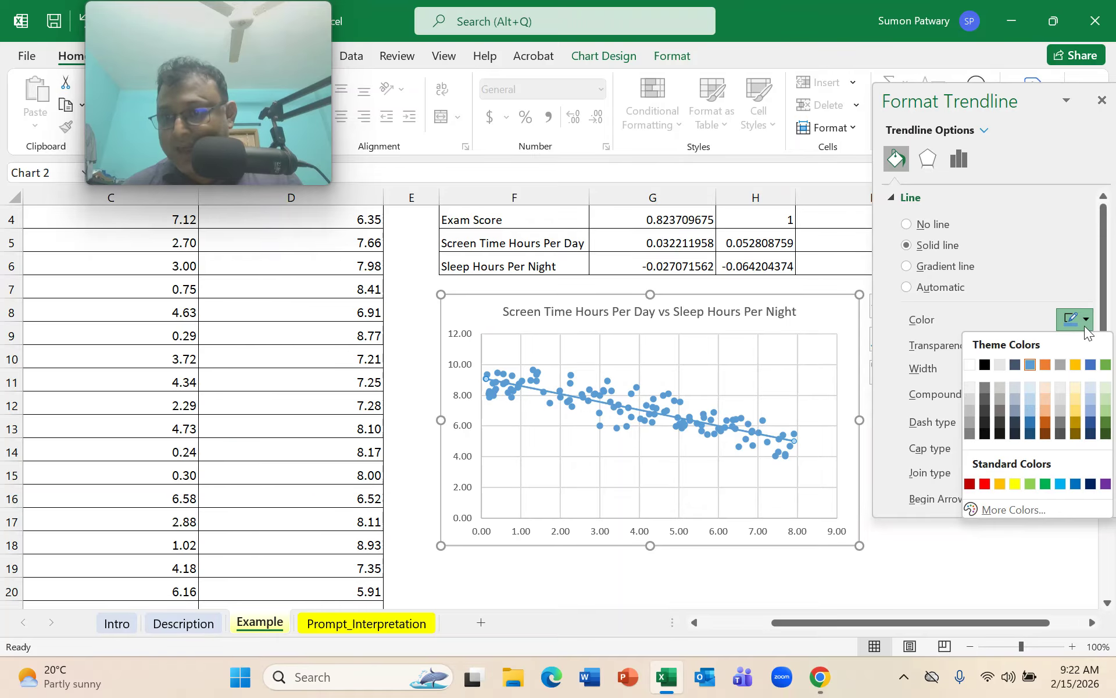
pyautogui.click(985, 483)
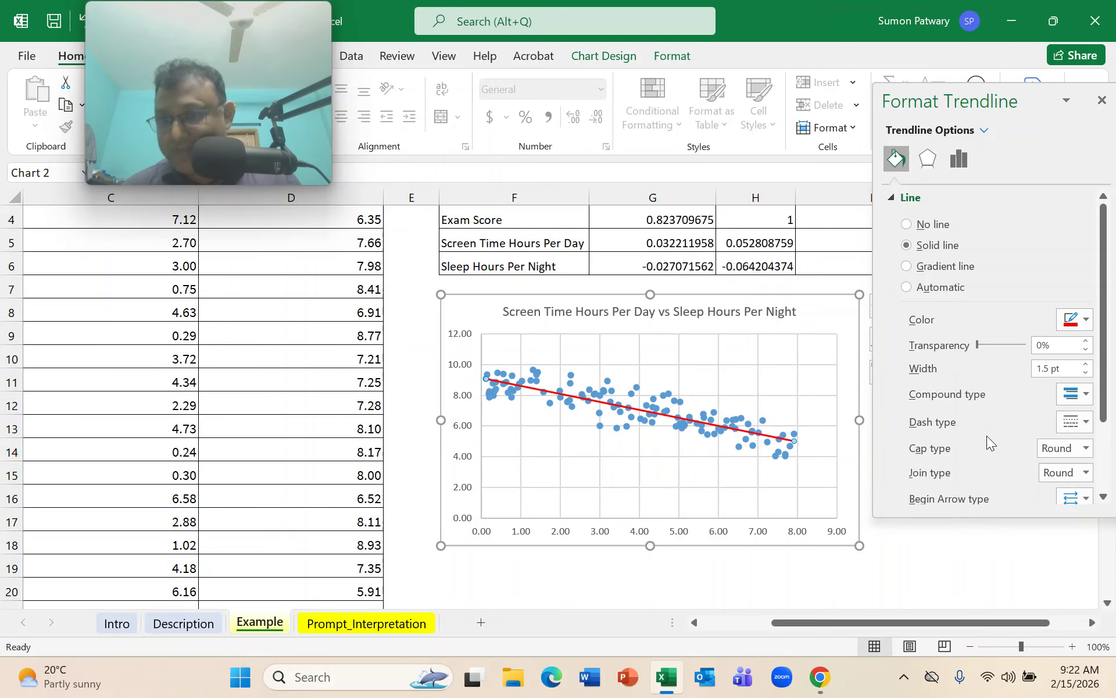
pyautogui.click(1085, 365)
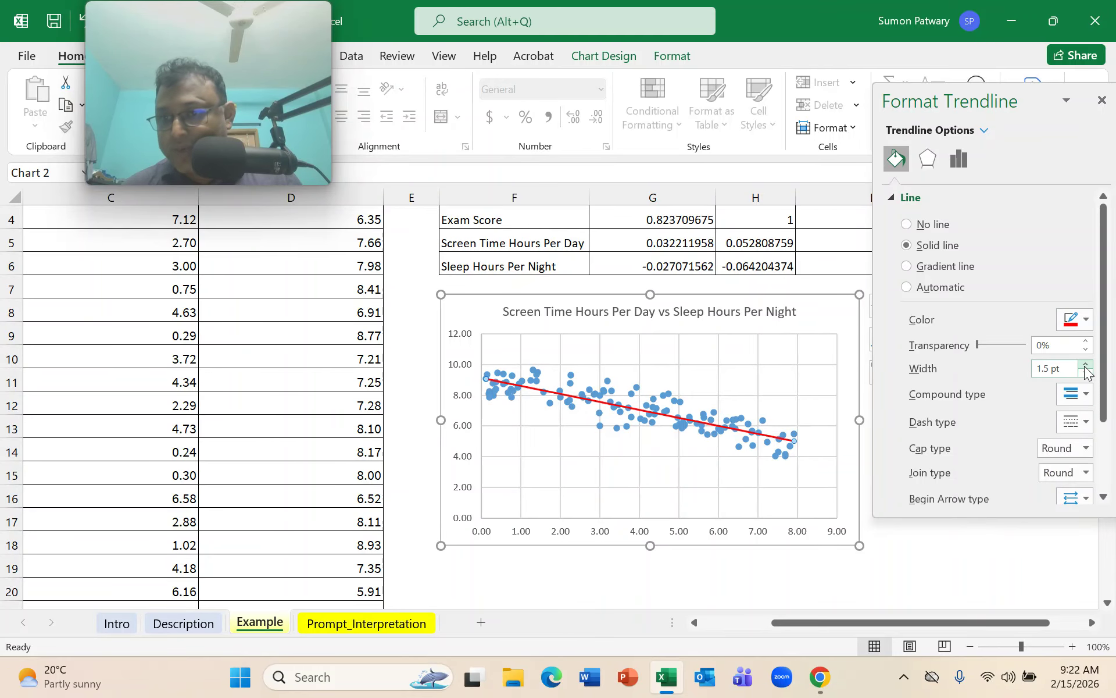
pyautogui.click(1085, 364)
pyautogui.click(1086, 365)
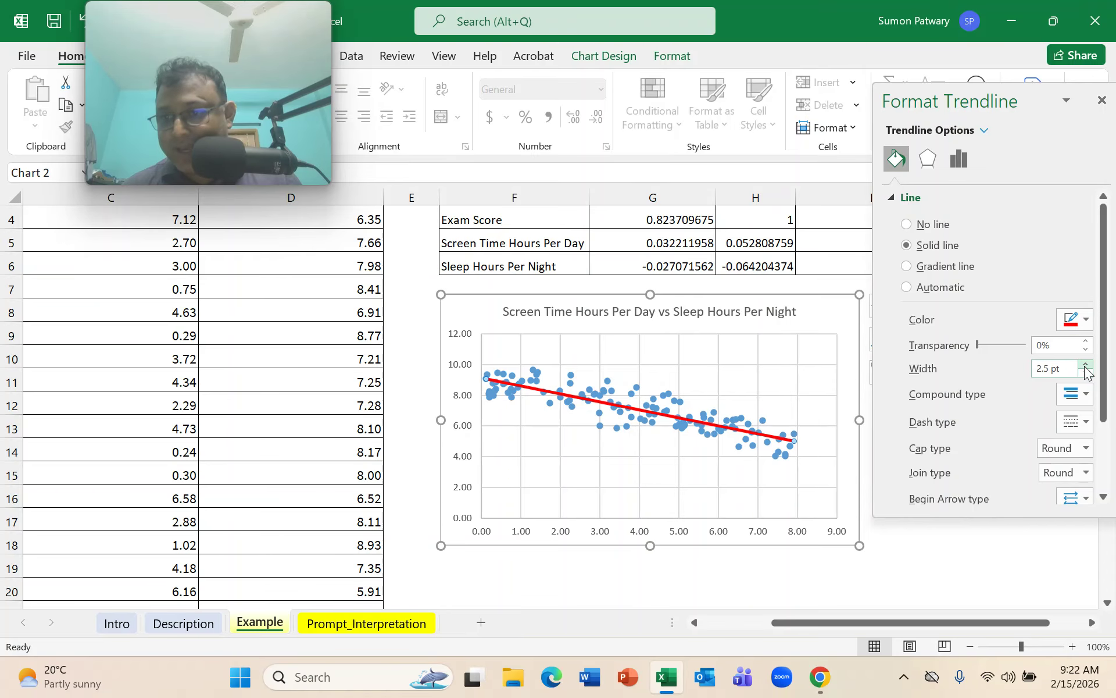
pyautogui.click(971, 543)
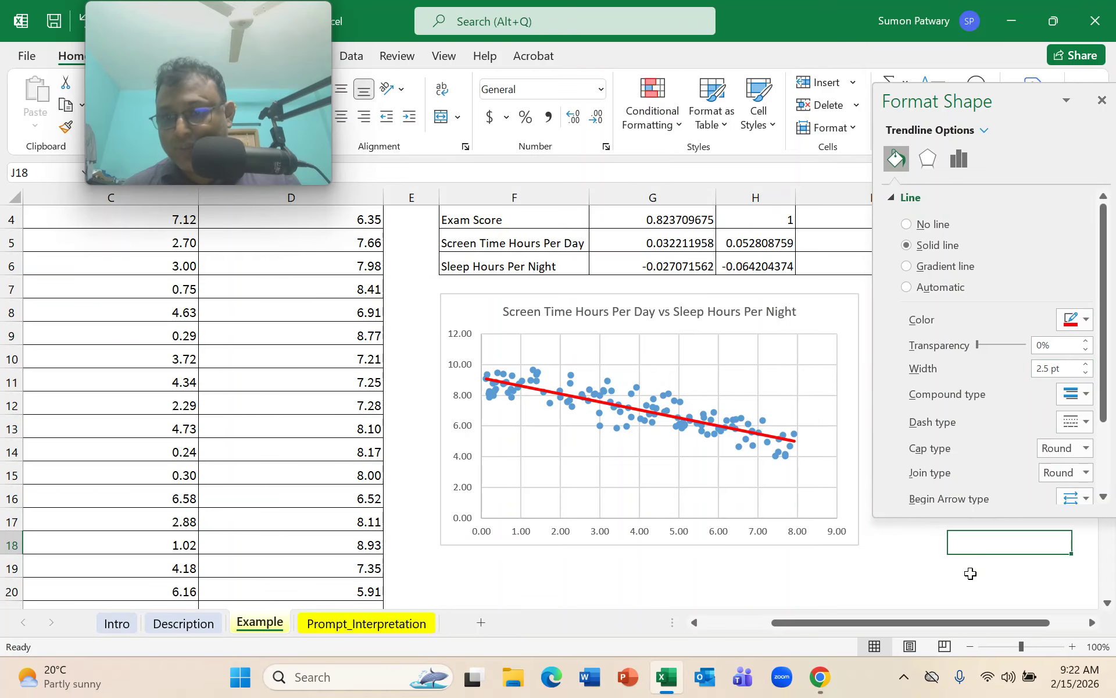
pyautogui.click(1102, 102)
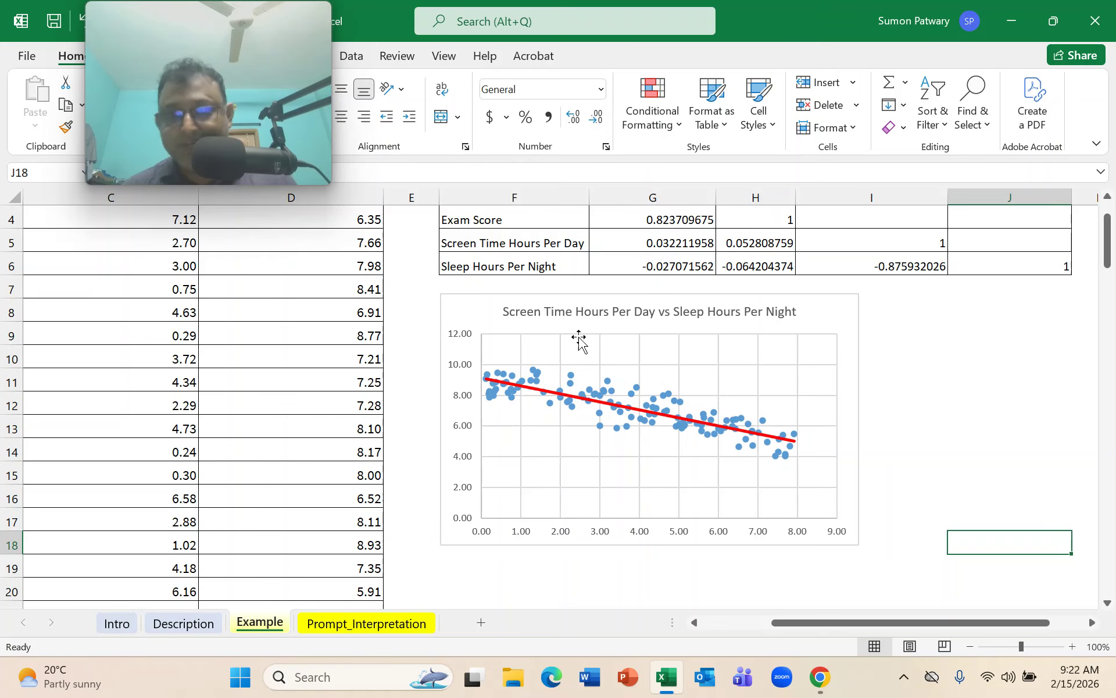
# Step: Review the negative correlation strength ranges on the Description sheet and return to the chart on the Example sheet
pyautogui.click(201, 628)
pyautogui.scroll(-7, 568, 517)
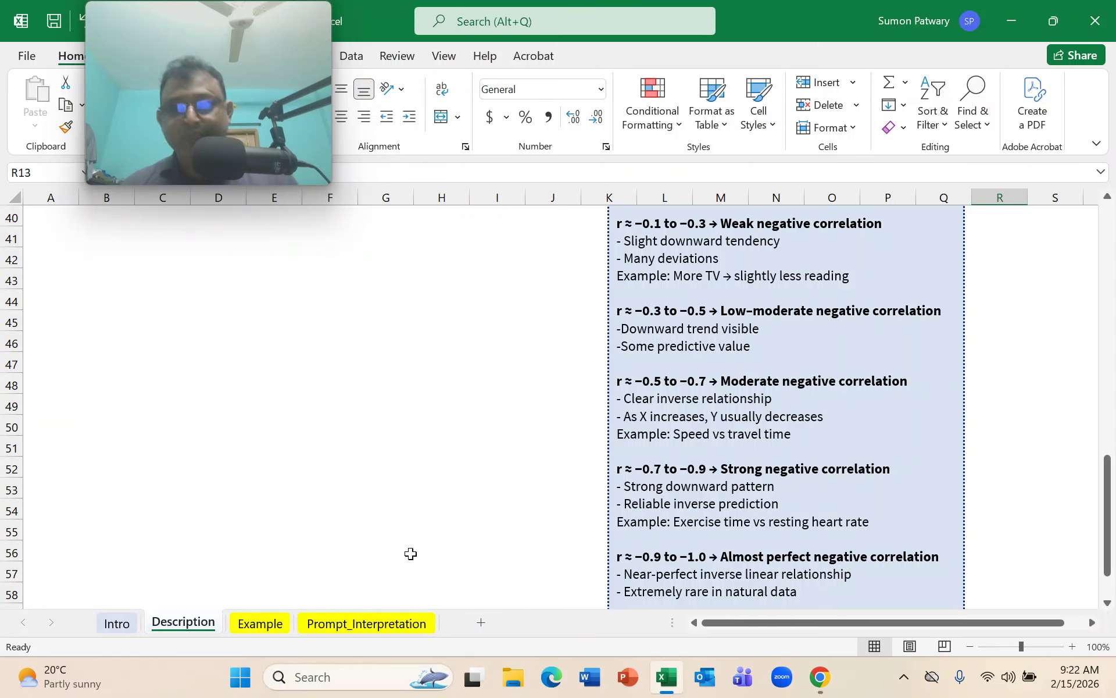
pyautogui.click(259, 629)
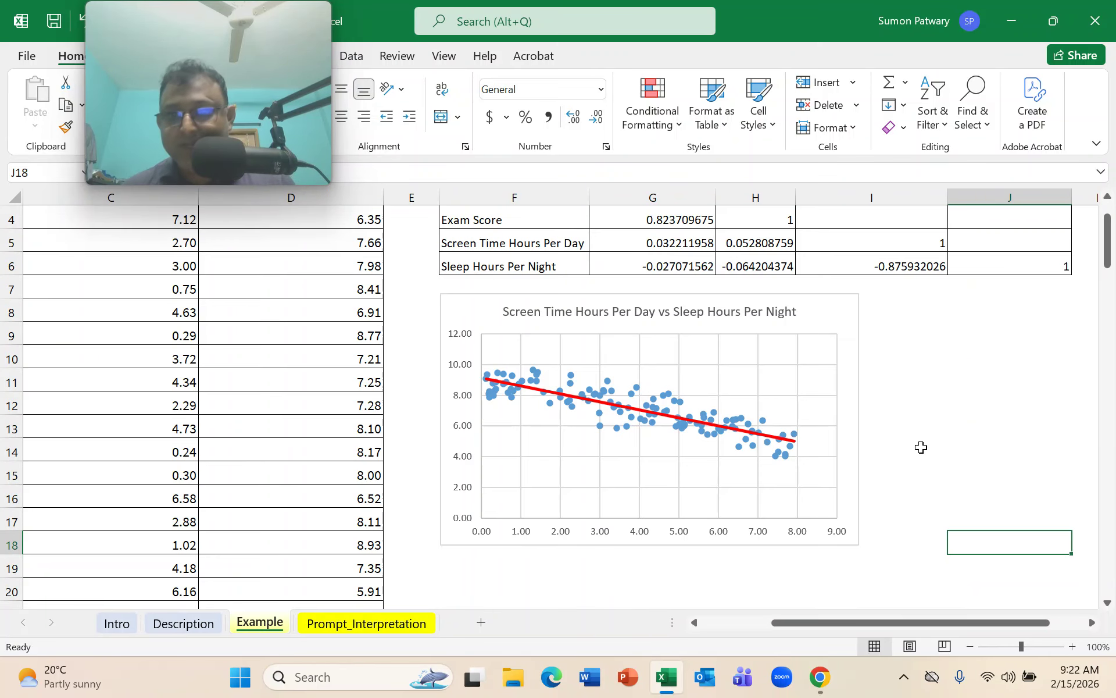
pyautogui.scroll(1, 927, 437)
pyautogui.scroll(-1, 907, 431)
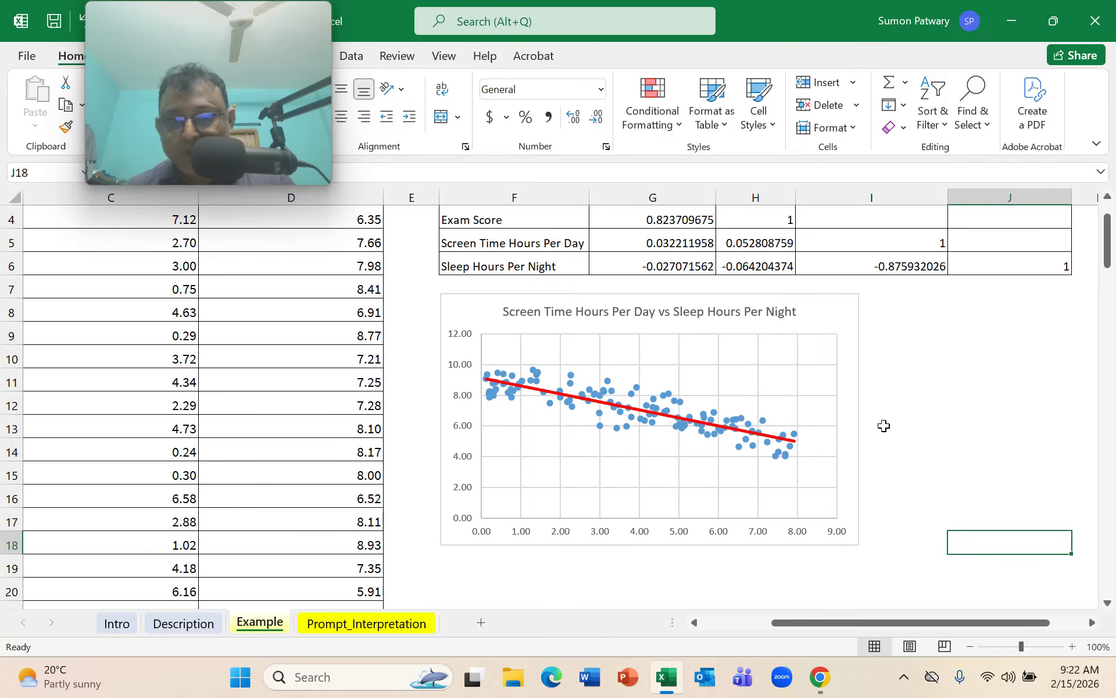
# Step: Remove the vertical and horizontal gridlines from the screen time versus sleep hours chart
pyautogui.click(835, 391)
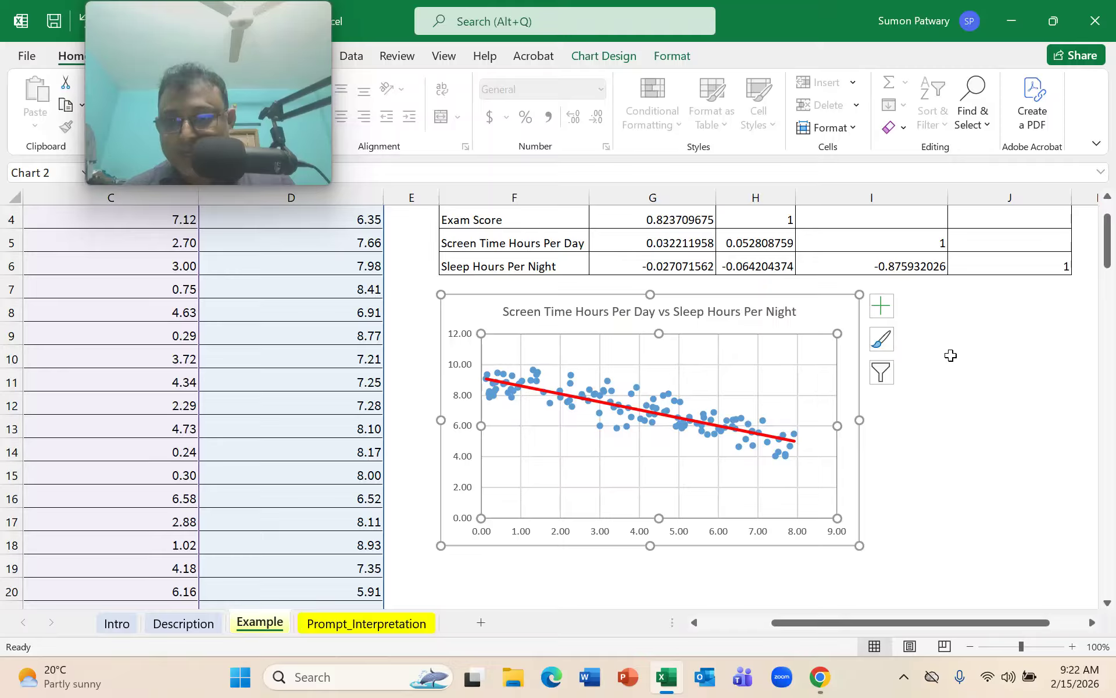
pyautogui.click(951, 355)
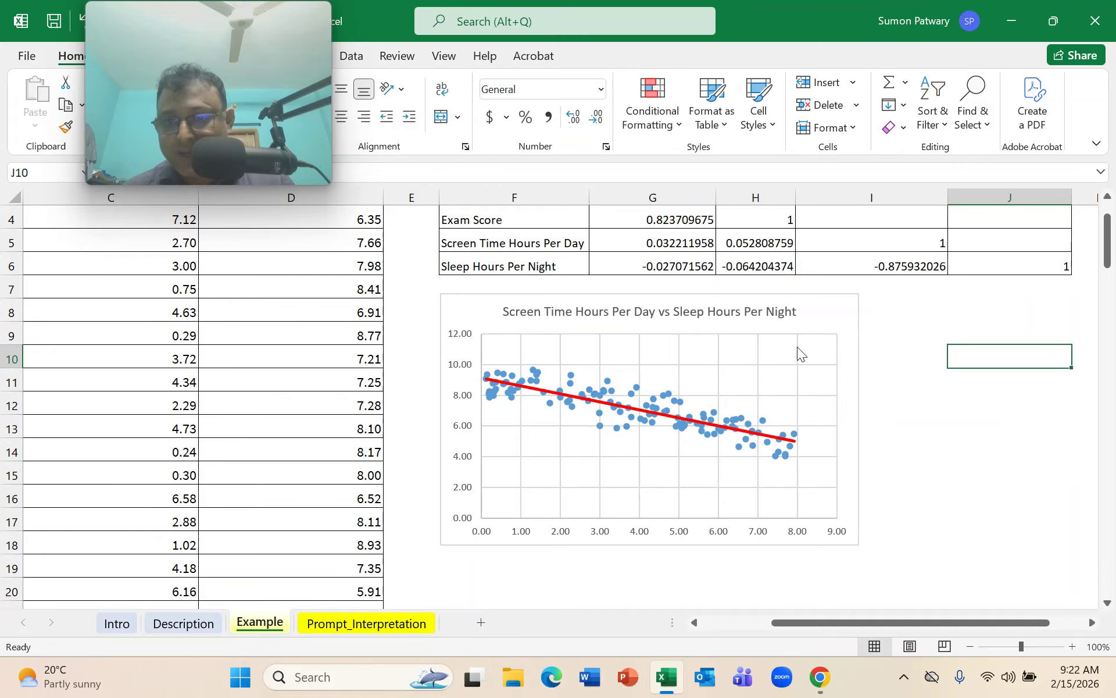
pyautogui.click(798, 356)
pyautogui.click(797, 368)
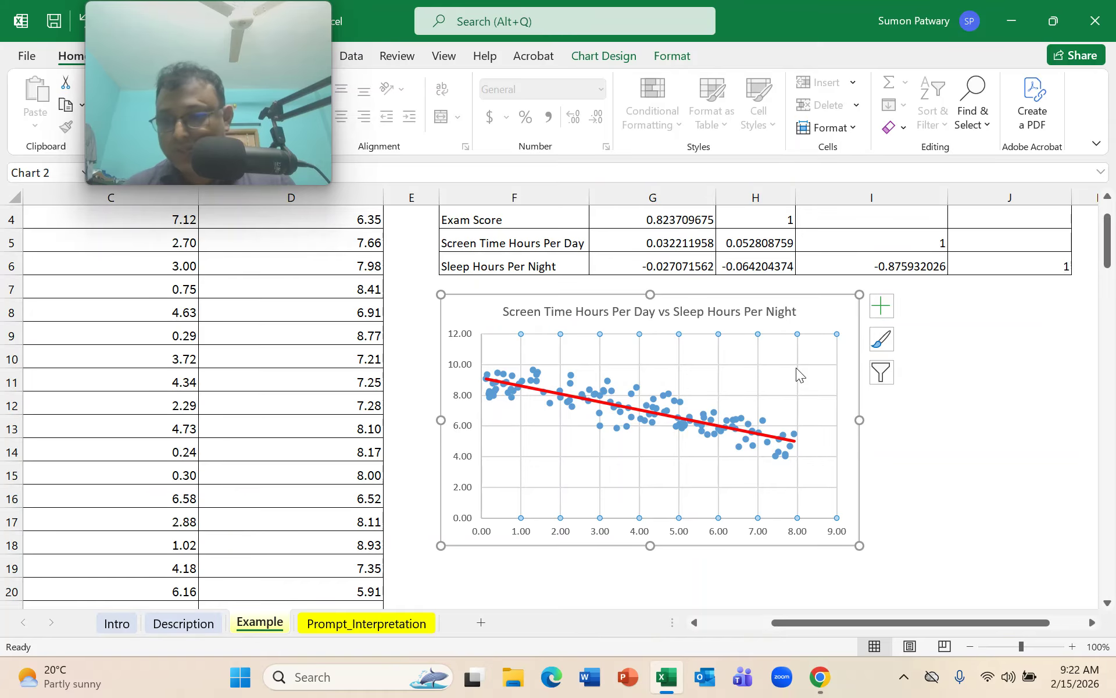
pyautogui.press('Delete')
pyautogui.click(1018, 465)
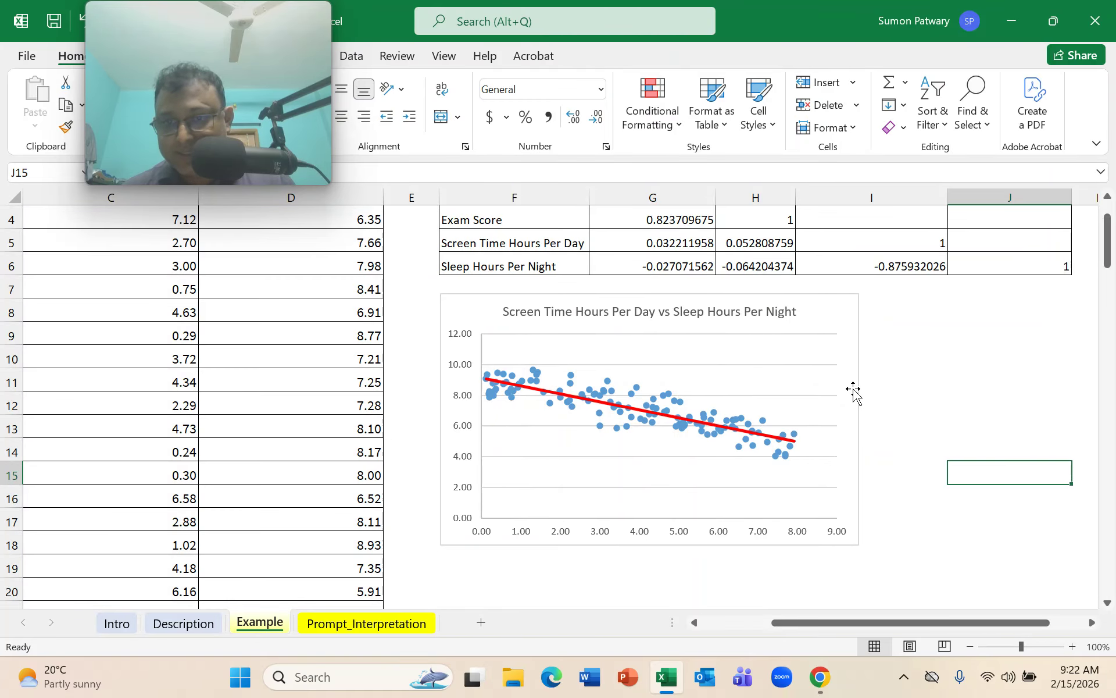
pyautogui.click(829, 374)
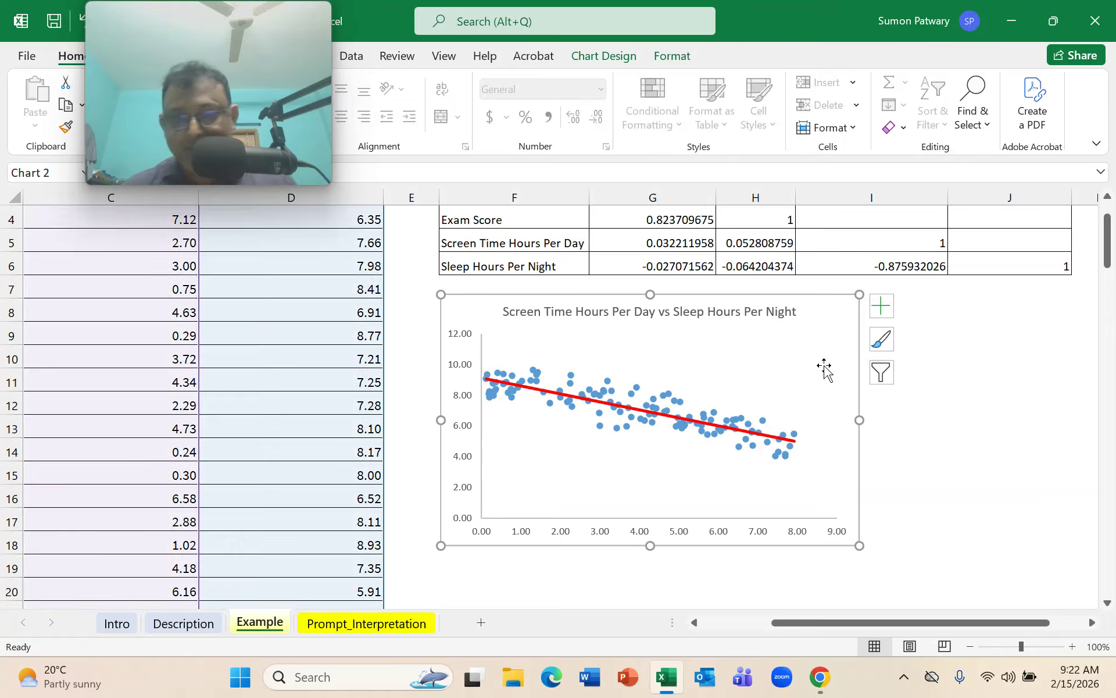
# Step: Delete the vertical and horizontal axes from the screen time versus sleep hours chart
pyautogui.click(466, 371)
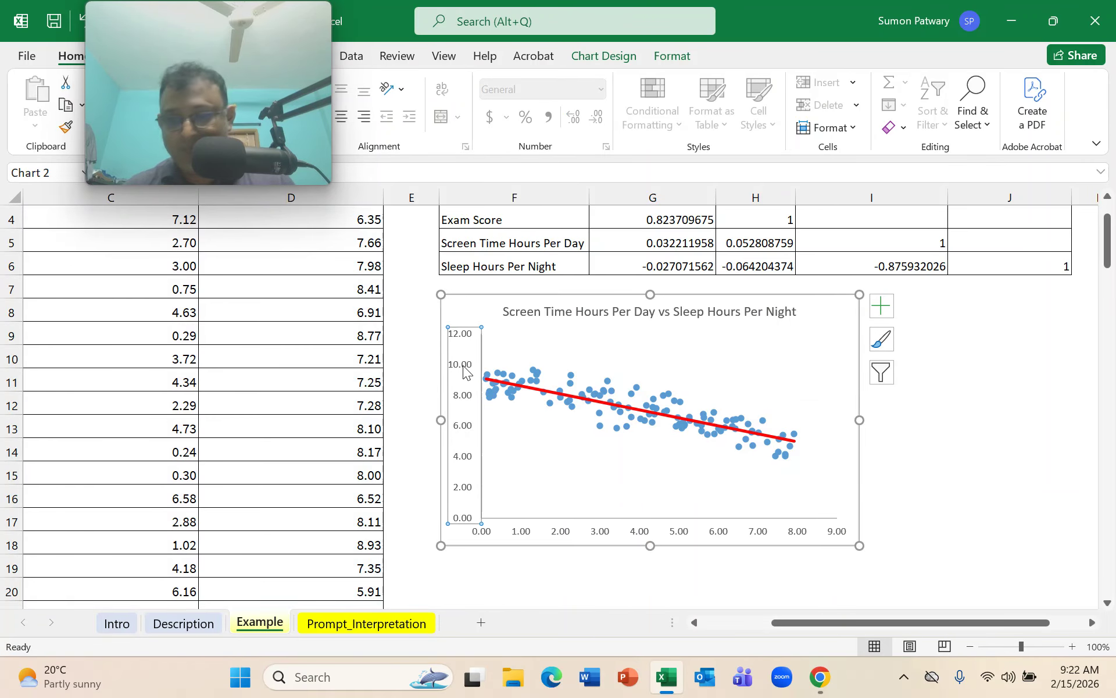
pyautogui.press('Delete')
pyautogui.click(621, 532)
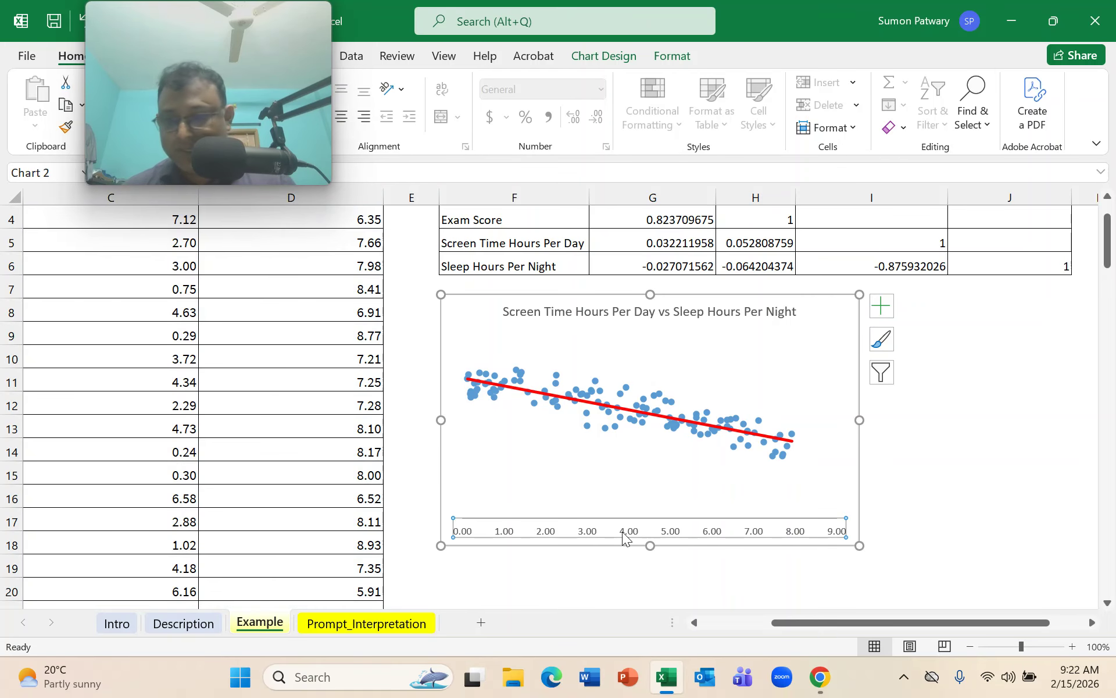
pyautogui.press('Delete')
pyautogui.click(975, 474)
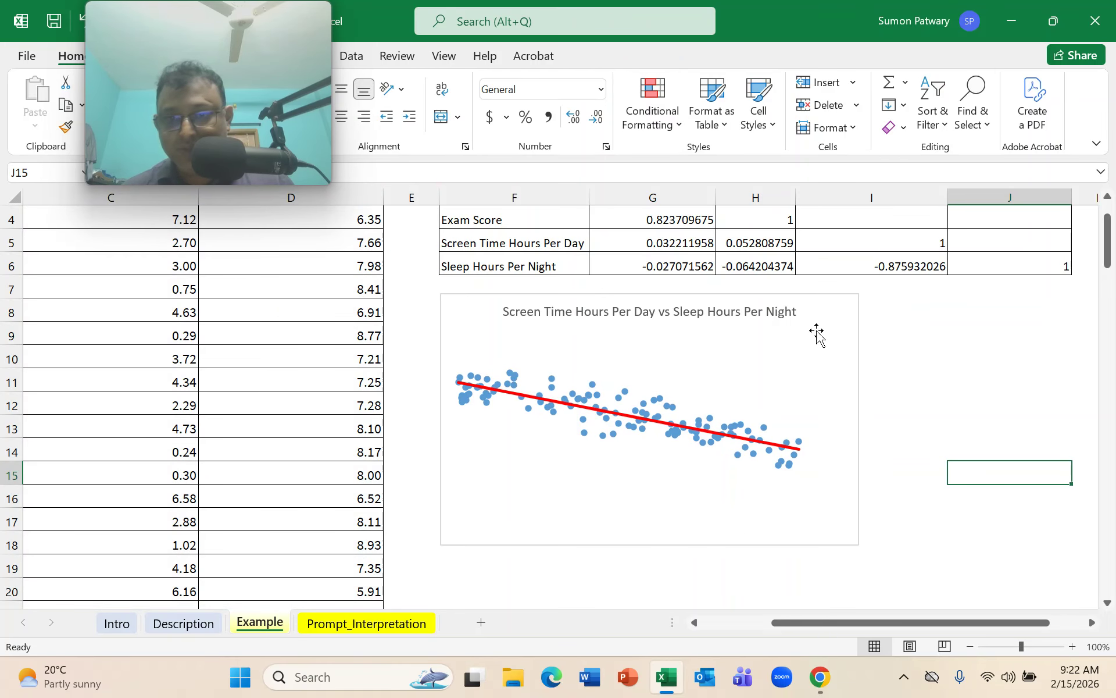
# Step: Fill the chart area with the lightest tint of the blue theme color
pyautogui.moveTo(164, 17)
pyautogui.moveTo(164, 17); pyautogui.dragTo(988, 82)
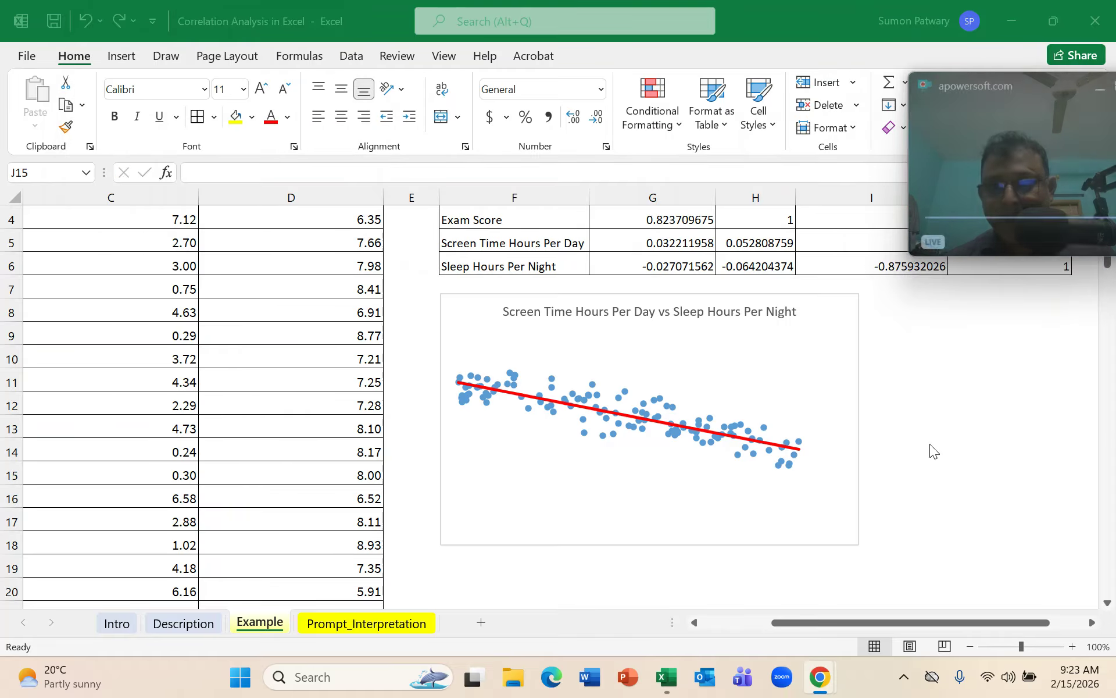
pyautogui.click(823, 325)
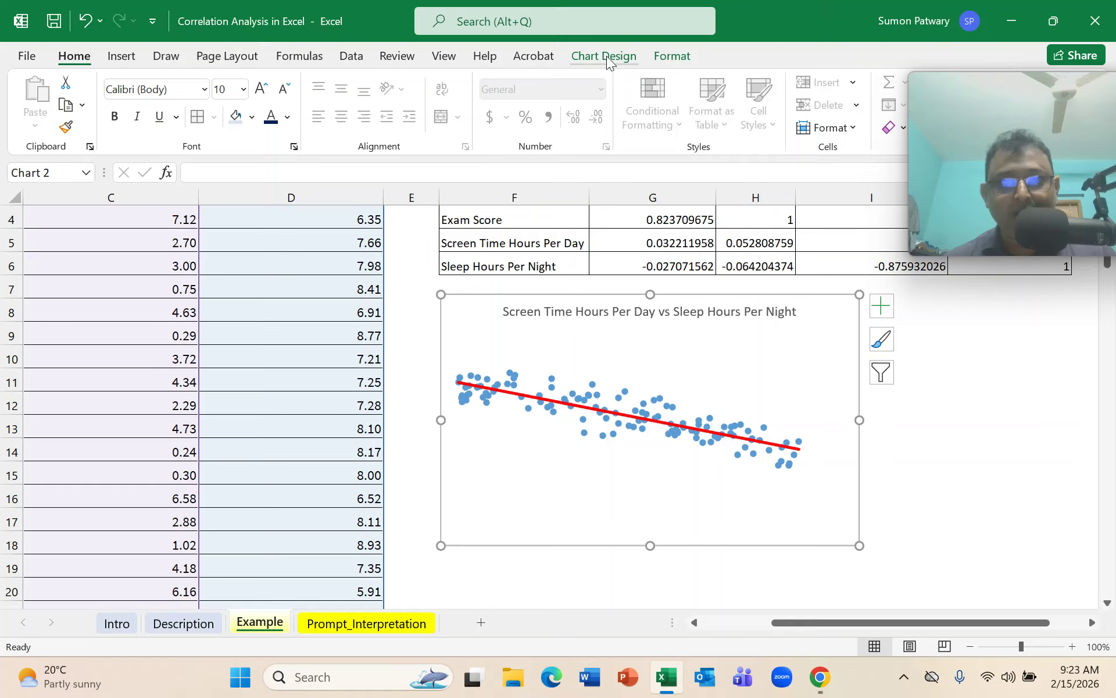
pyautogui.click(675, 58)
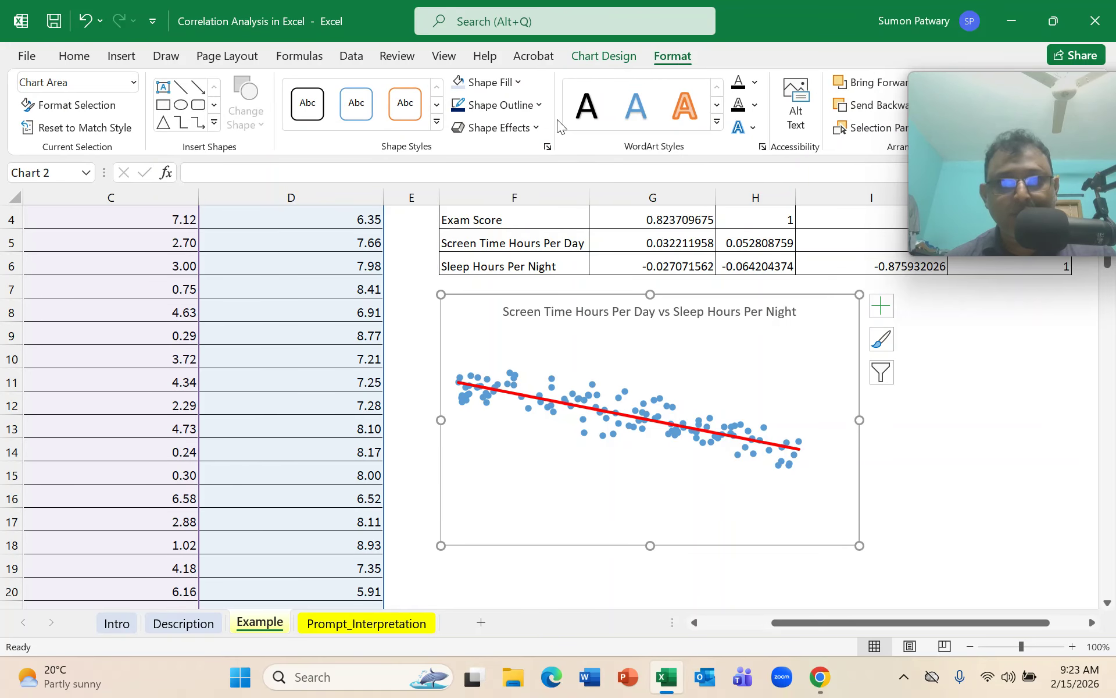
pyautogui.click(519, 84)
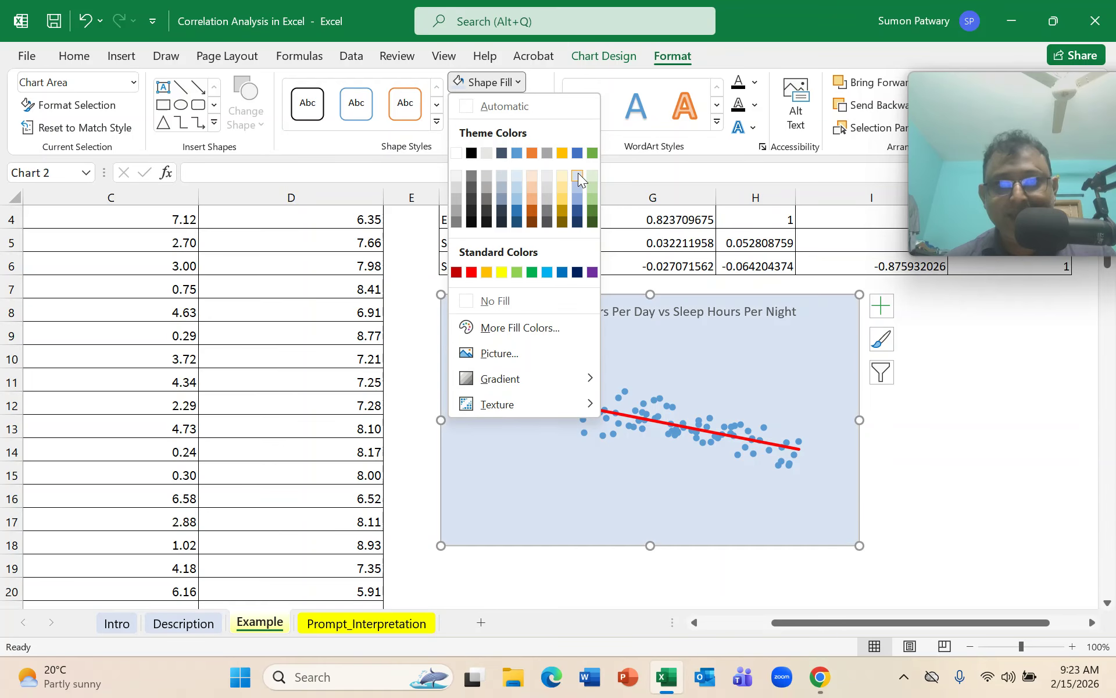
pyautogui.click(578, 174)
# Step: Set a line weight for the chart area's outline and color it standard dark blue
pyautogui.click(531, 106)
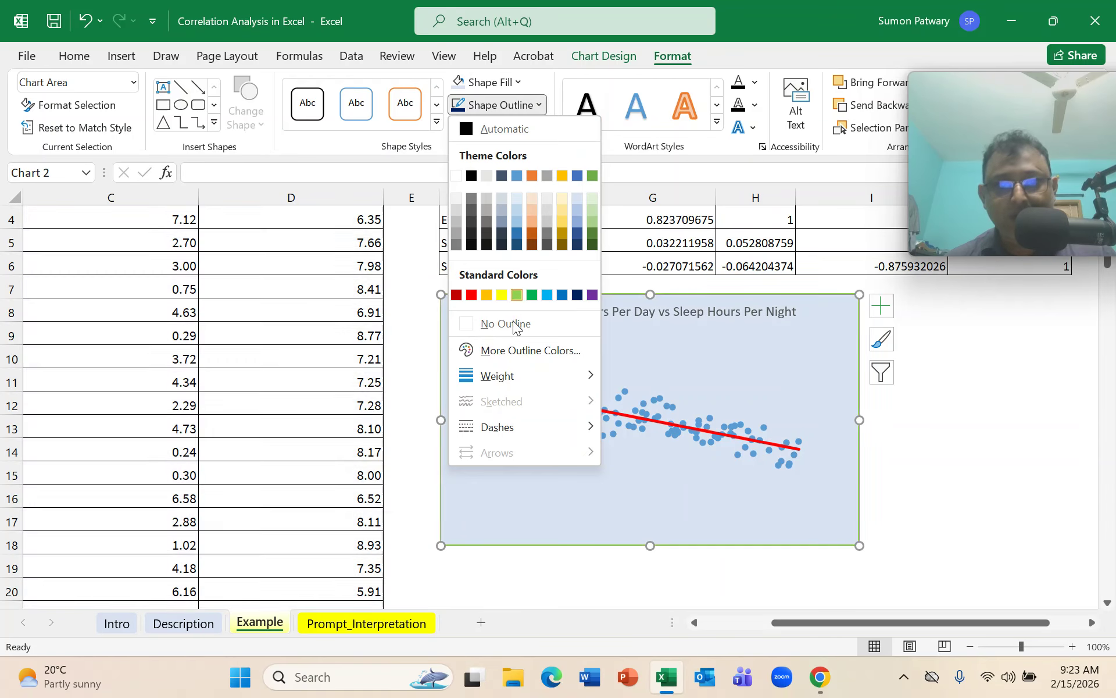
pyautogui.moveTo(511, 383)
pyautogui.click(666, 443)
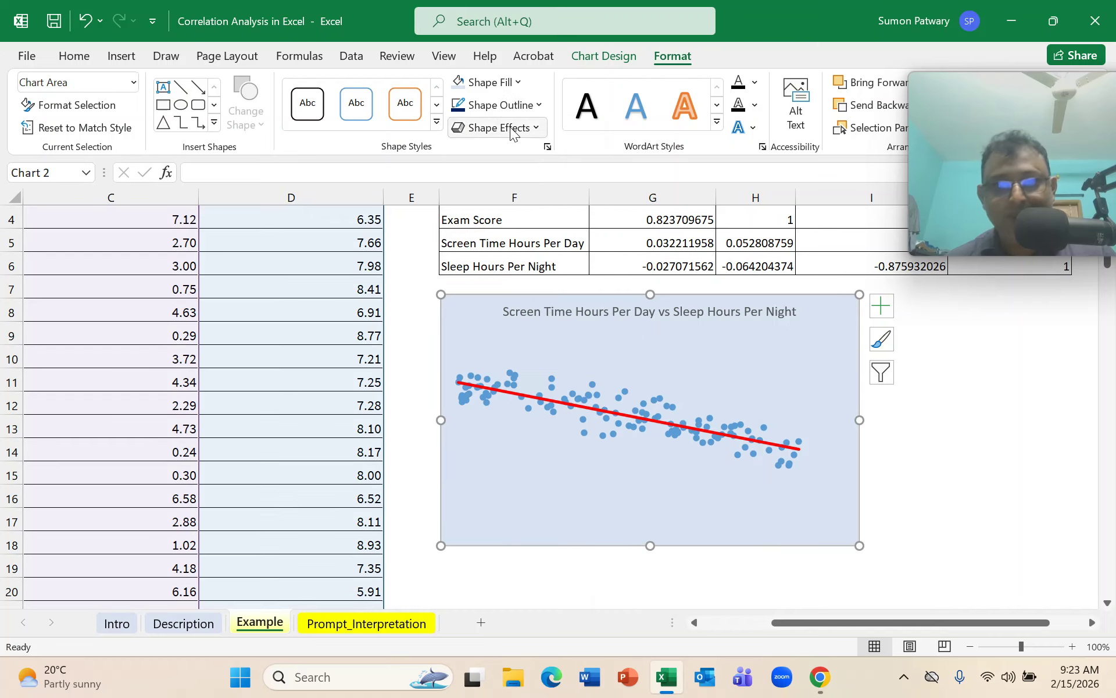
pyautogui.click(535, 105)
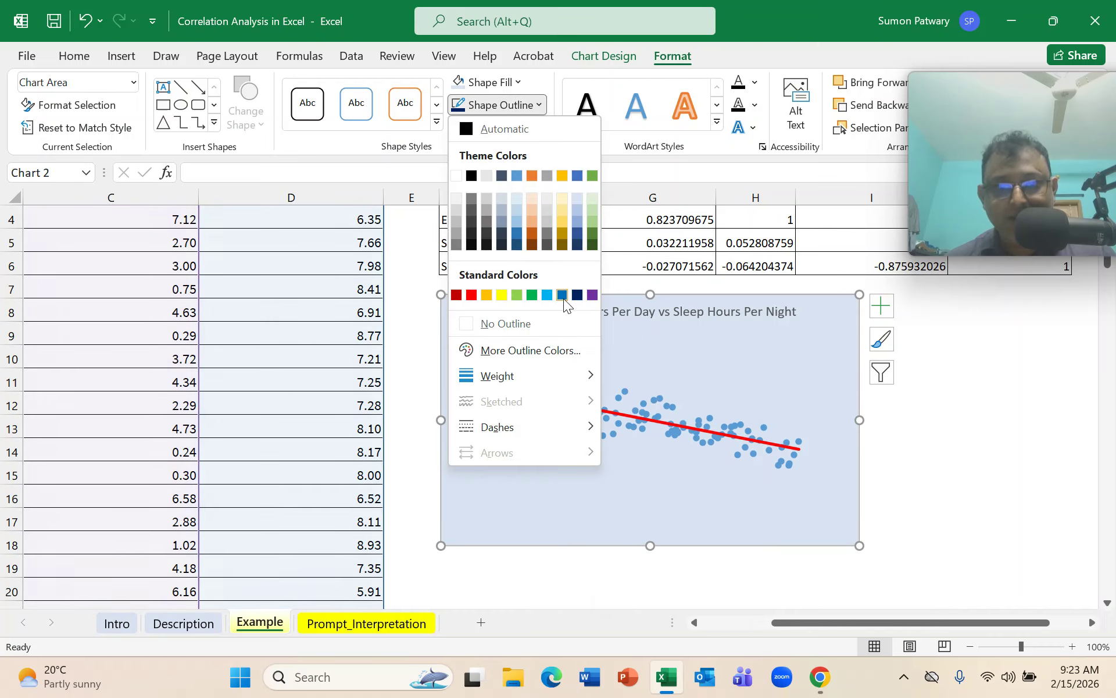
pyautogui.click(578, 294)
# Step: Apply a blue glow effect to the chart area
pyautogui.click(511, 128)
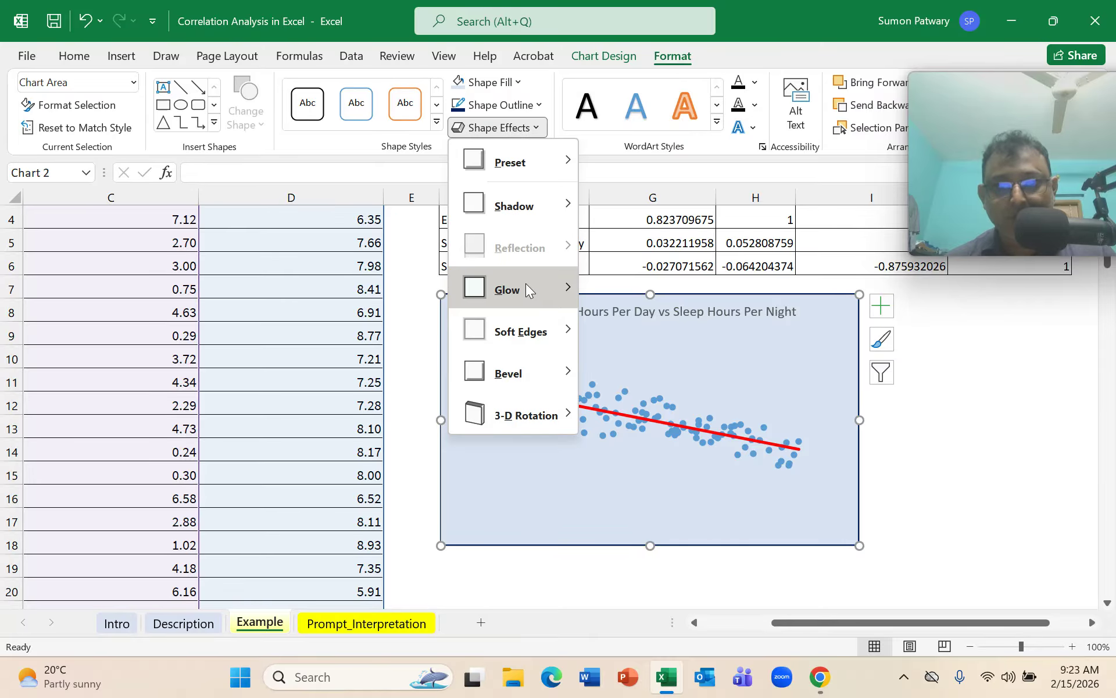
pyautogui.moveTo(528, 289)
pyautogui.click(801, 401)
# Step: Apply a preset shape effect with beveled edges to the chart area of the screen time versus sleep hours chart
pyautogui.click(532, 129)
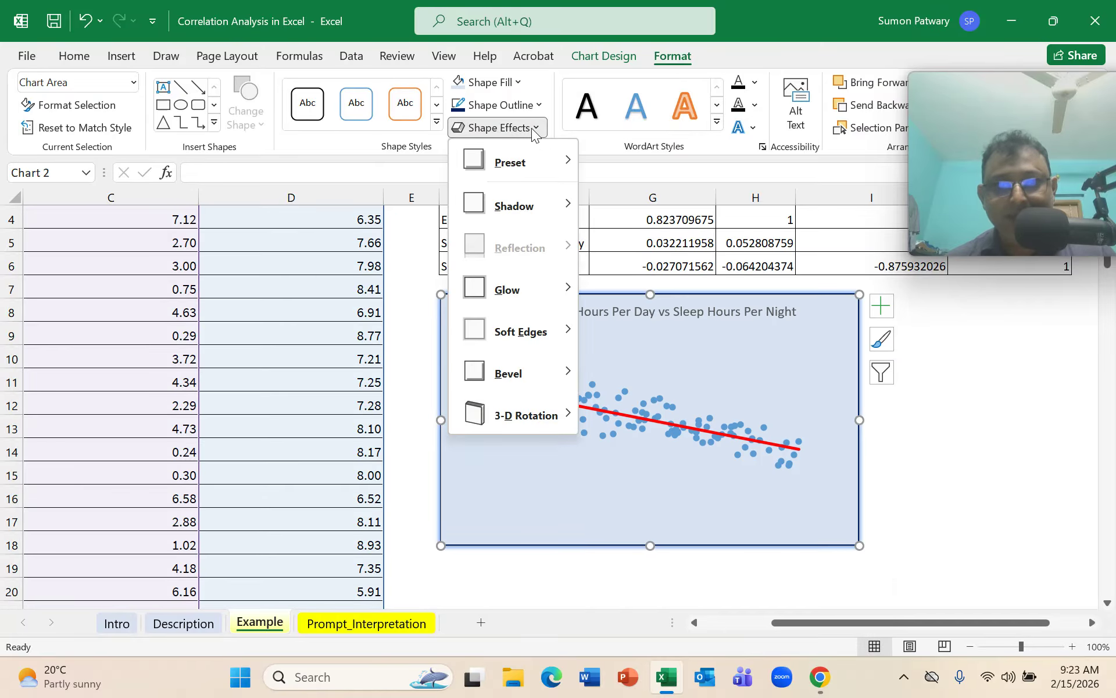
pyautogui.moveTo(529, 172)
pyautogui.click(603, 272)
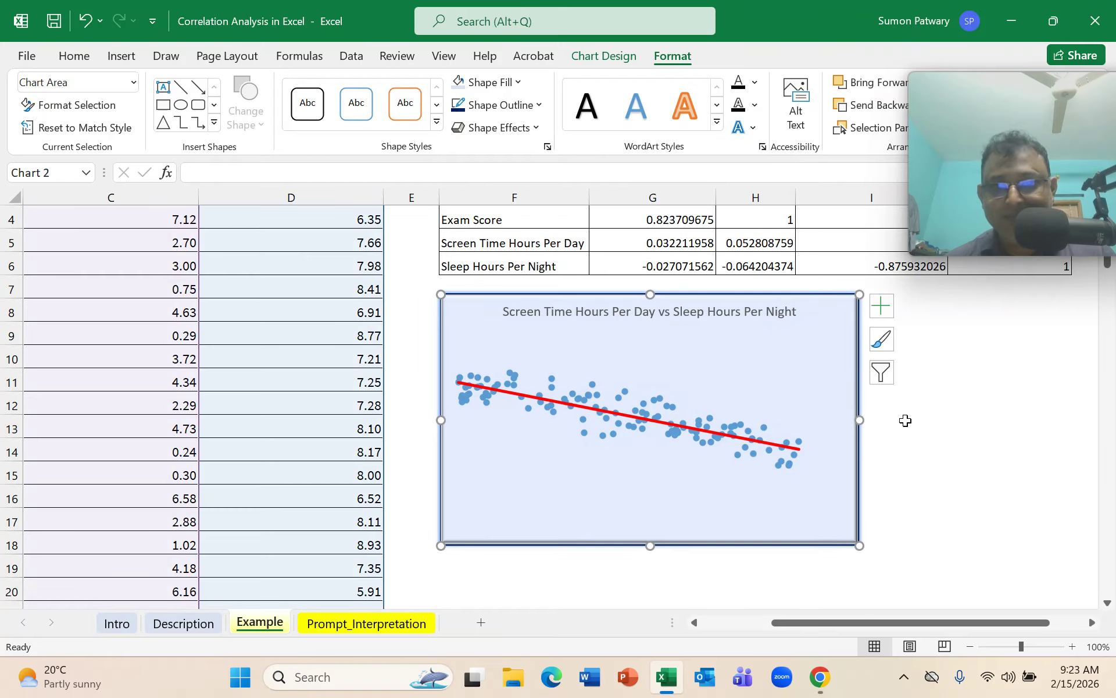
pyautogui.click(904, 424)
# Step: Change the font of the screen time versus sleep hours chart title to Candara
pyautogui.click(717, 317)
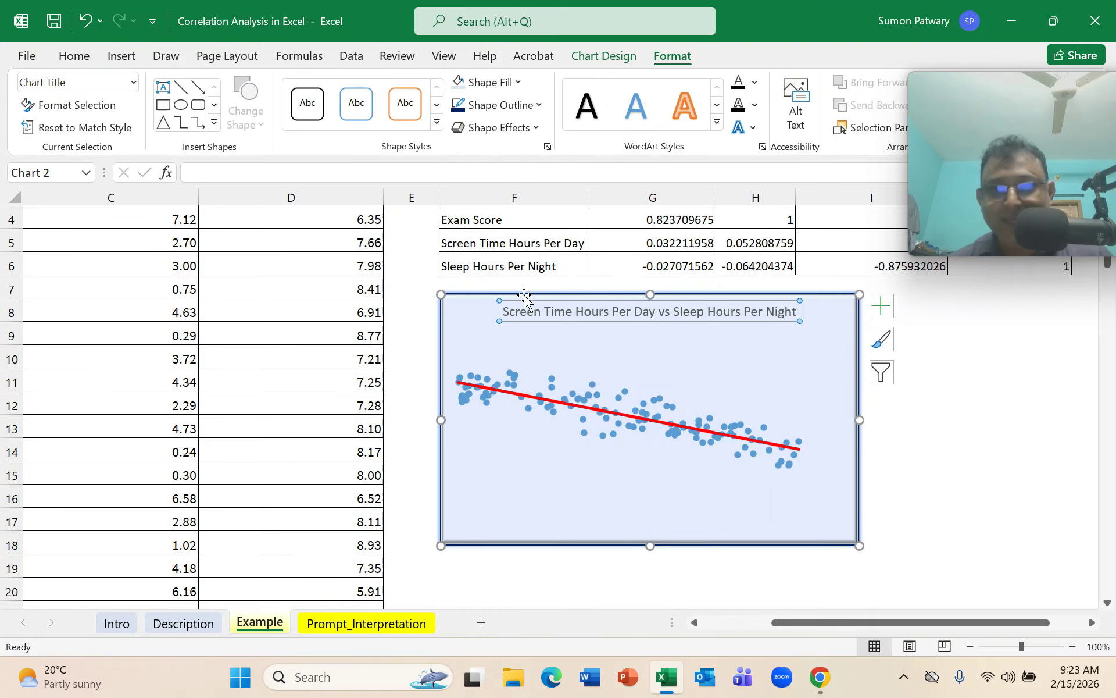
pyautogui.moveTo(507, 315); pyautogui.dragTo(787, 321)
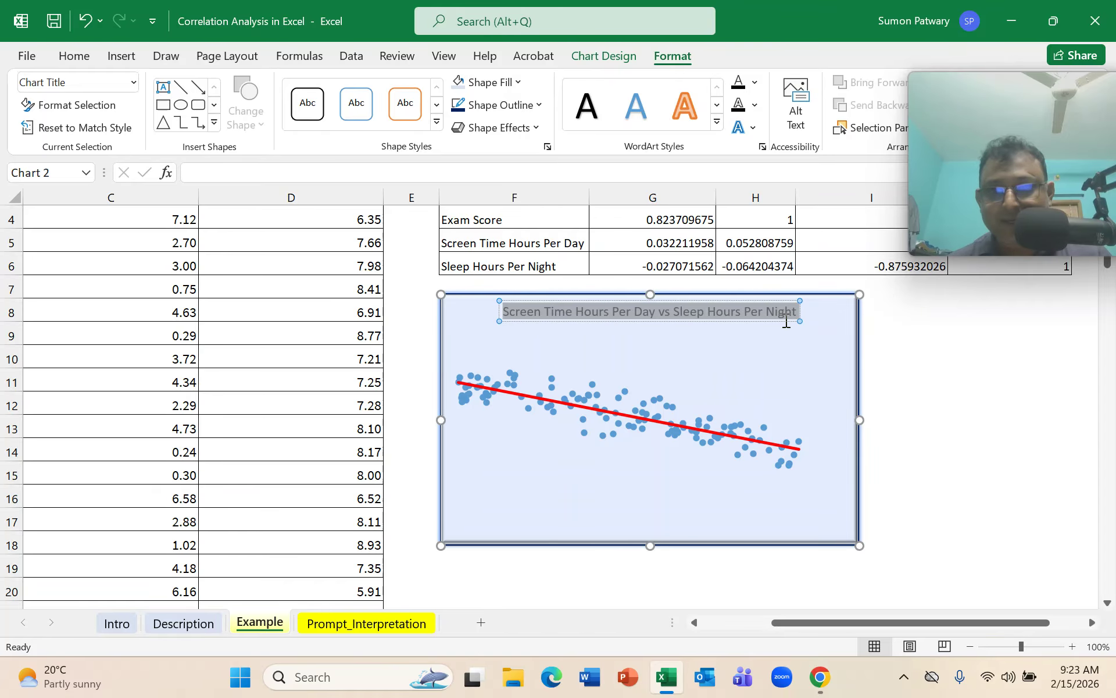
pyautogui.click(74, 56)
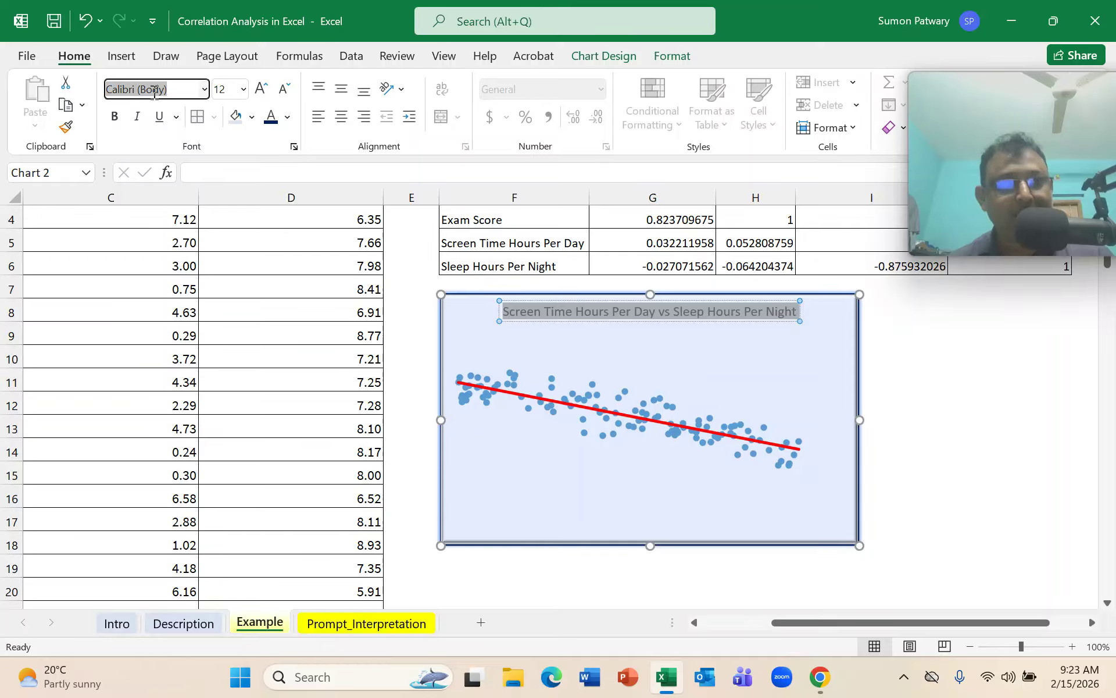
pyautogui.write('Candara')
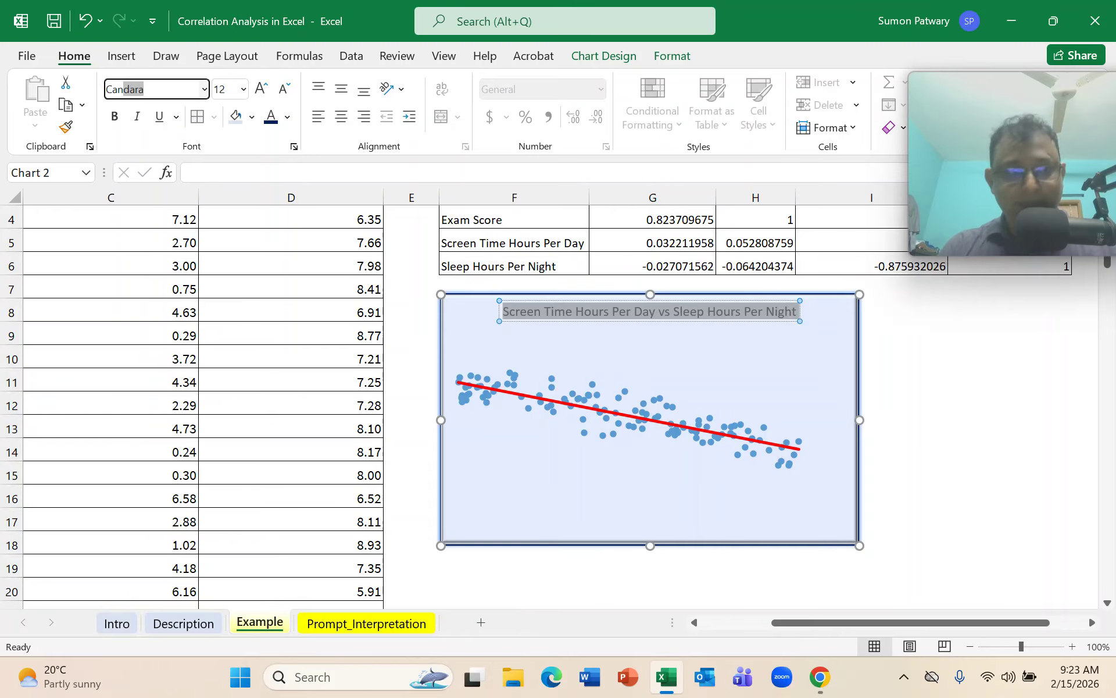
pyautogui.press('Return')
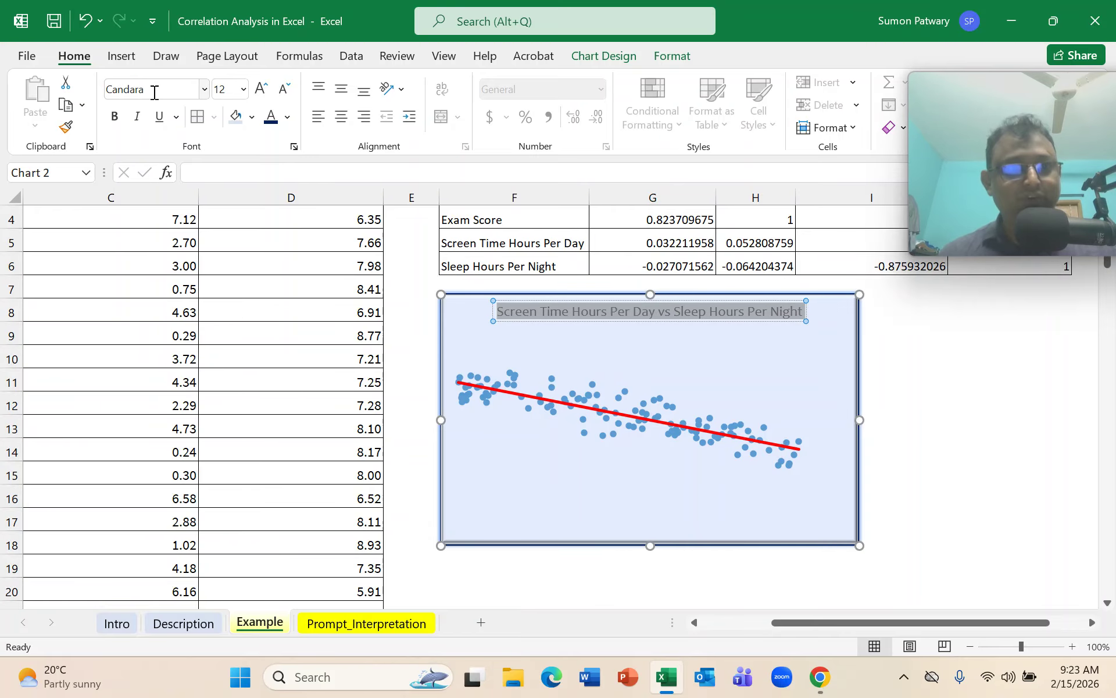
# Step: Color the chart title text standard dark blue and make it bold
pyautogui.click(287, 118)
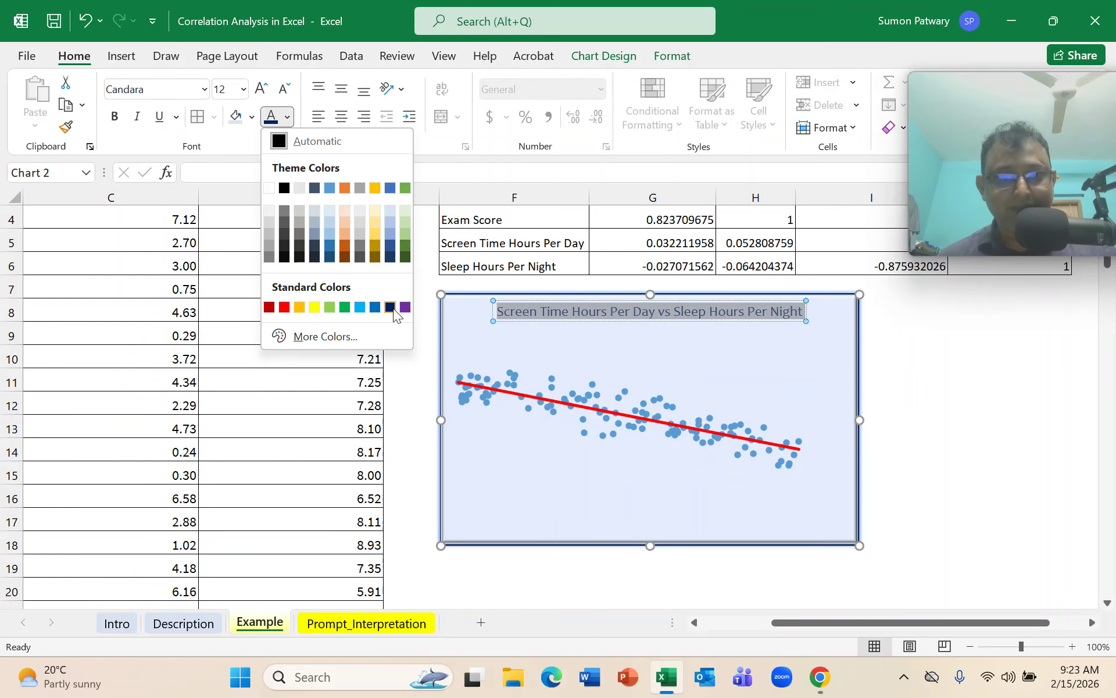
pyautogui.click(391, 308)
pyautogui.click(114, 117)
pyautogui.click(944, 433)
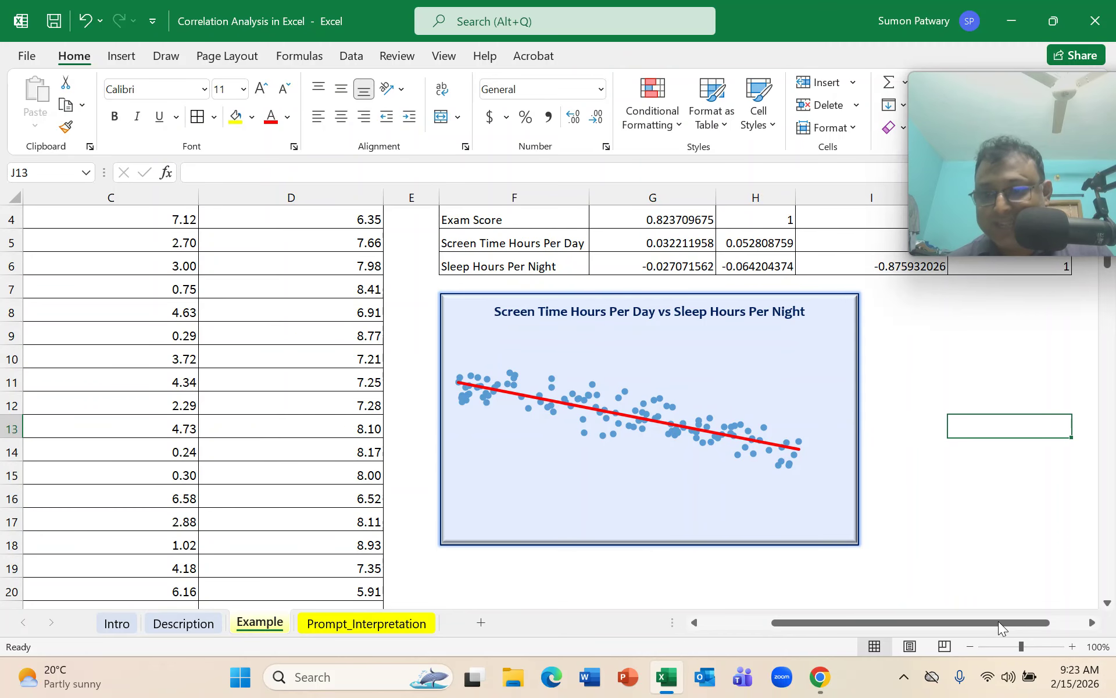
# Step: Arrange the two scatter charts side by side near the top of the sheet, with study hours versus exam score first
pyautogui.moveTo(999, 622); pyautogui.dragTo(963, 621)
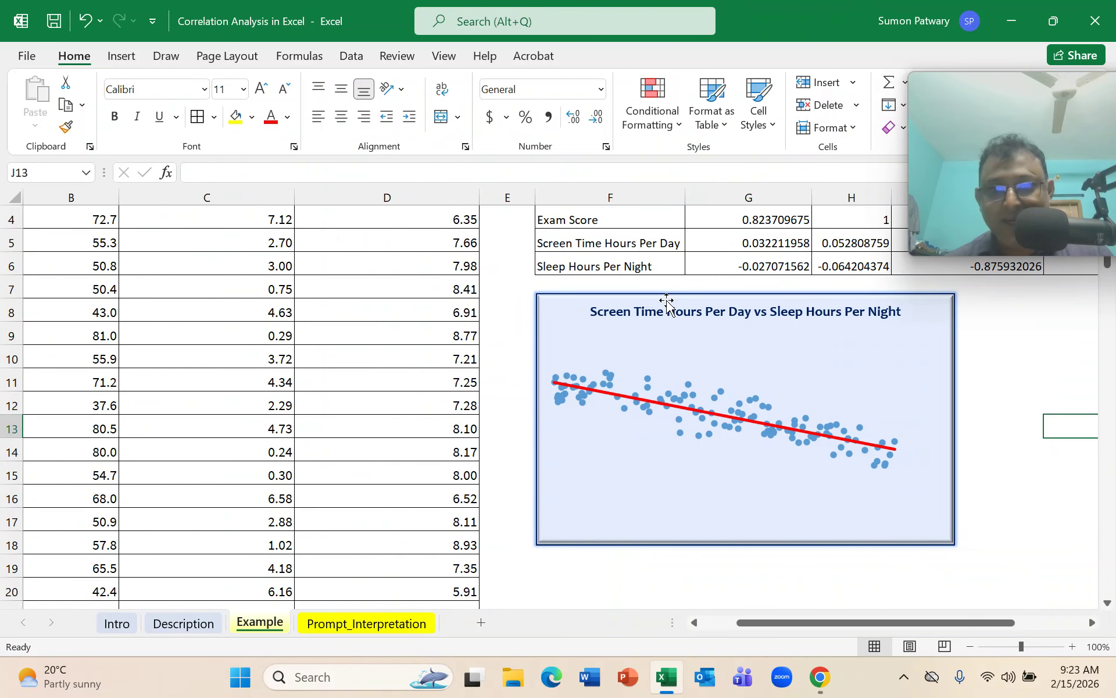
pyautogui.moveTo(668, 299); pyautogui.dragTo(813, 301)
pyautogui.scroll(-6, 613, 571)
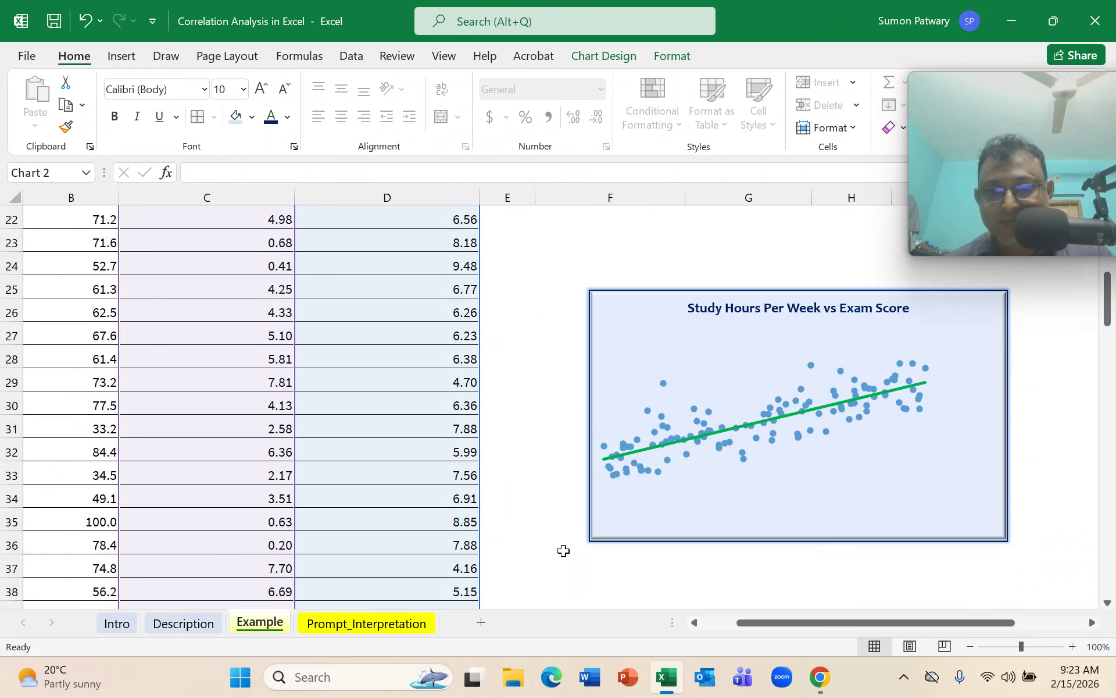
pyautogui.scroll(3, 564, 550)
pyautogui.moveTo(668, 514); pyautogui.dragTo(332, 337)
pyautogui.scroll(4, 449, 478)
pyautogui.moveTo(382, 529); pyautogui.dragTo(243, 283)
pyautogui.moveTo(738, 373); pyautogui.dragTo(584, 291)
pyautogui.click(770, 578)
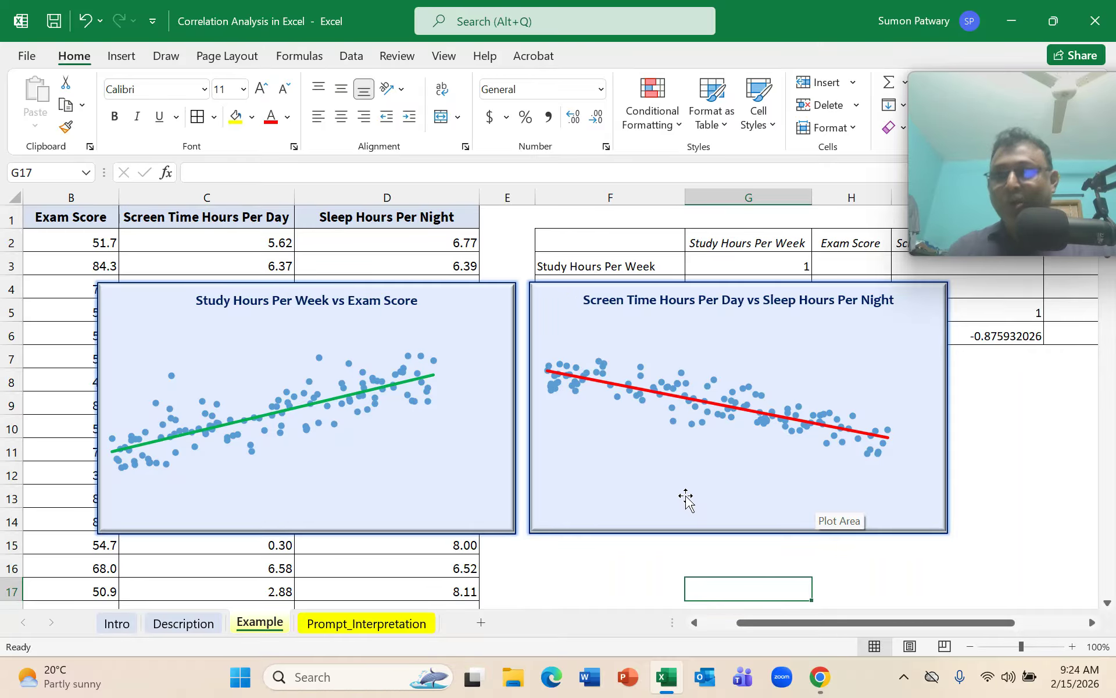
# Step: Return to the Intro sheet and switch to the Apowersoft online screen recorder page in Chrome
pyautogui.click(117, 625)
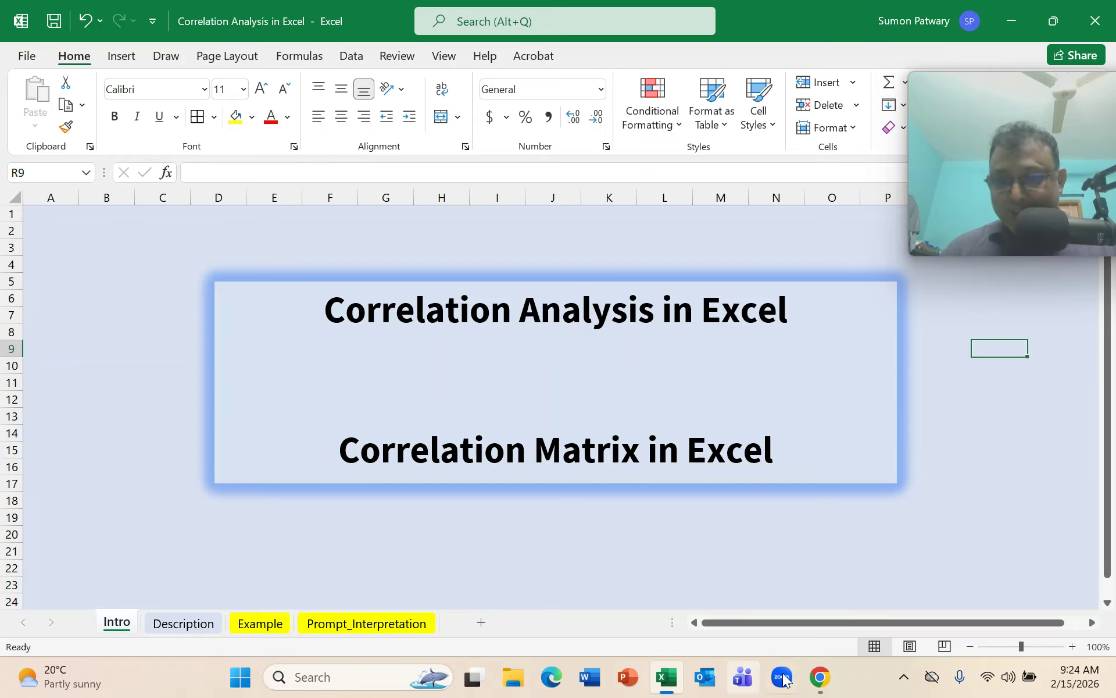
pyautogui.moveTo(823, 679)
pyautogui.click(657, 577)
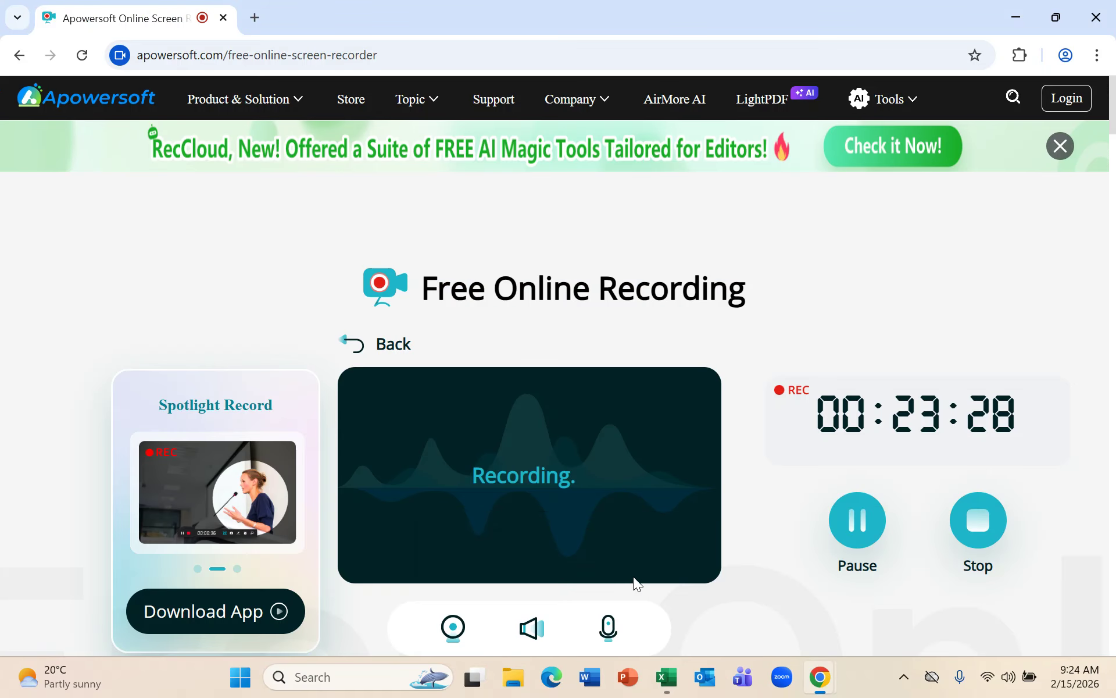